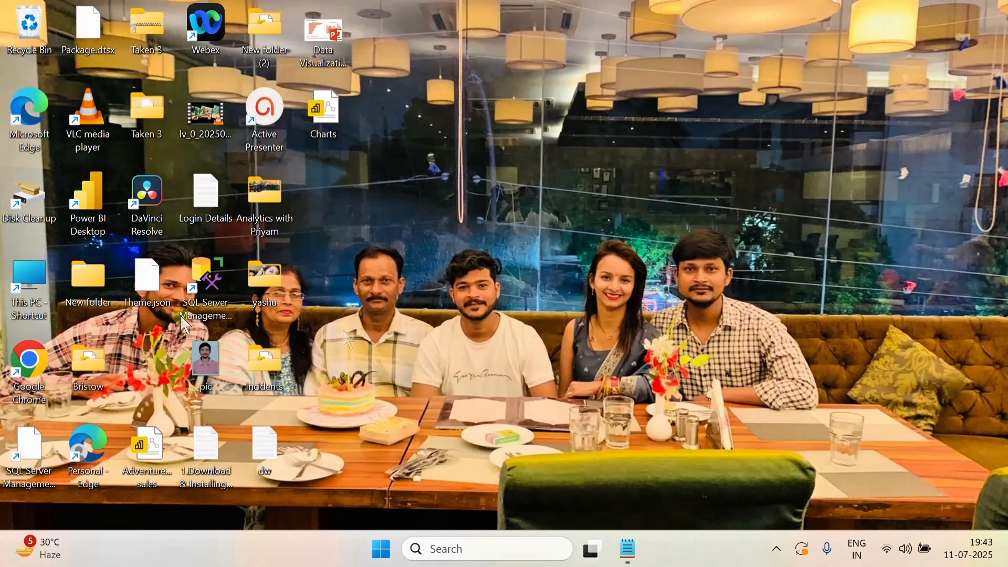
Launch Power BI Desktop, dismiss the update notice, and start a blank report
{"action": "double_click", "coordinate": [103, 234]}
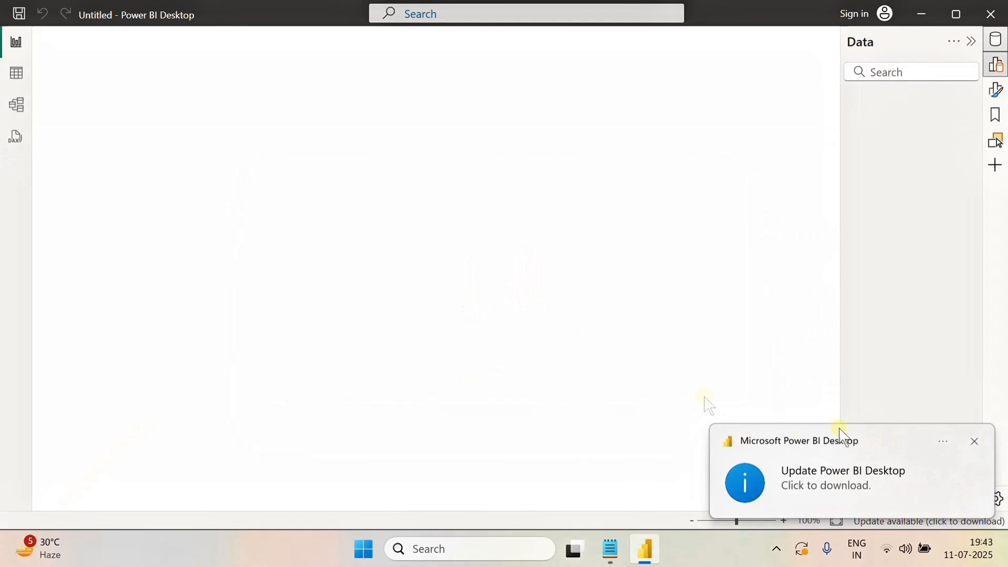
{"action": "left_click", "coordinate": [974, 440]}
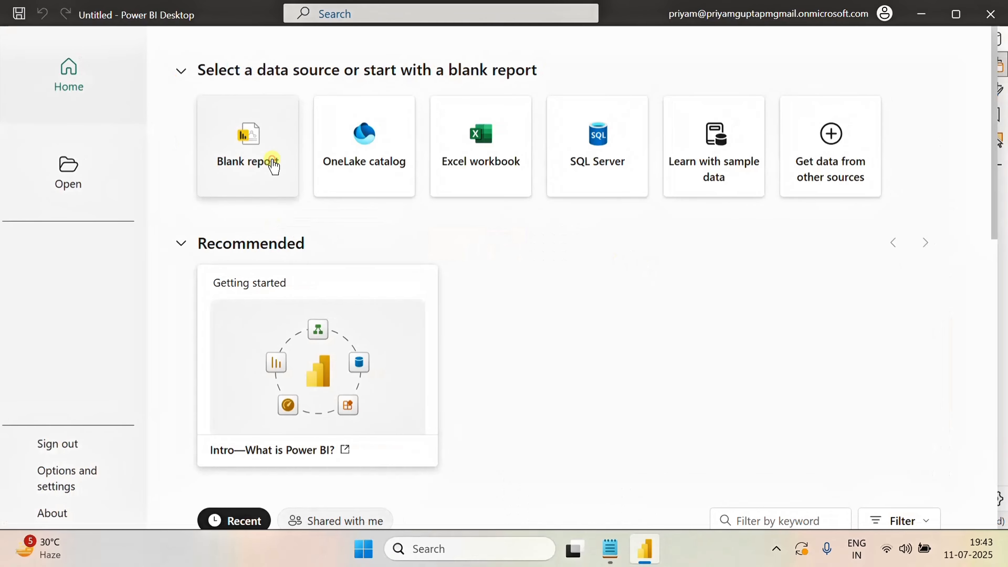
{"action": "left_click", "coordinate": [273, 164]}
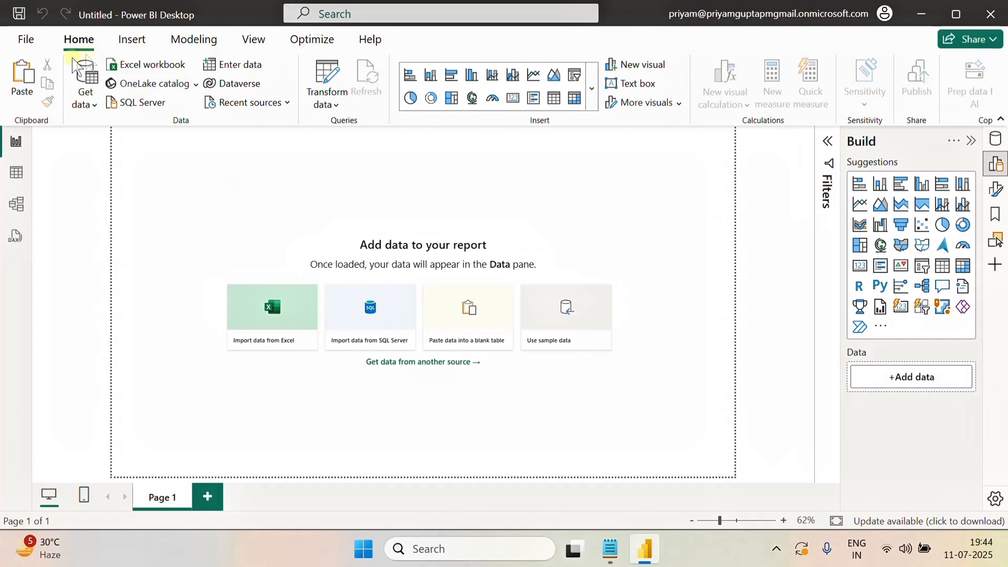
Import the Customers, Products and Sales tables from the sales_data Excel workbook in Downloads
{"action": "left_click", "coordinate": [153, 67]}
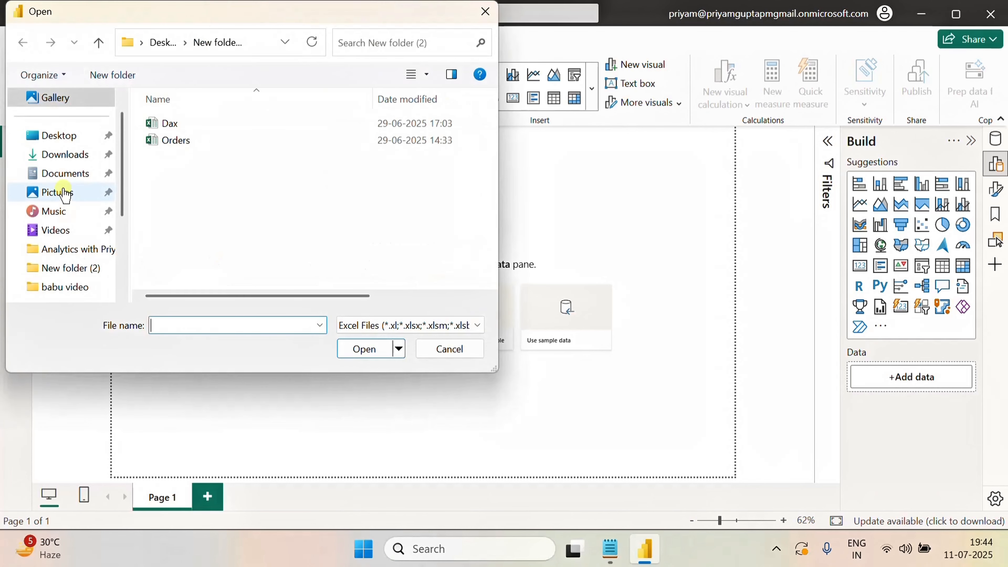
{"action": "left_click", "coordinate": [65, 154]}
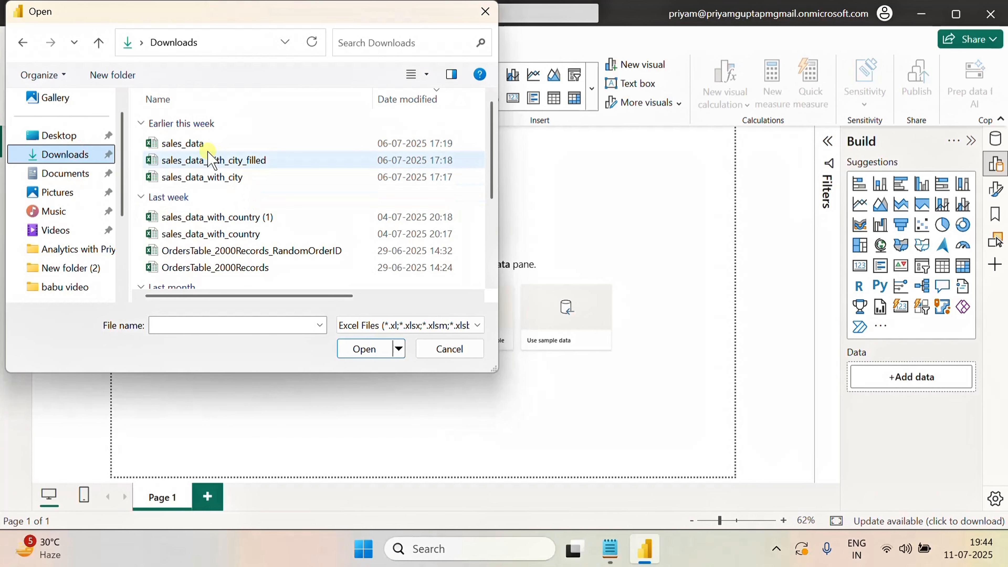
{"action": "left_click", "coordinate": [176, 145]}
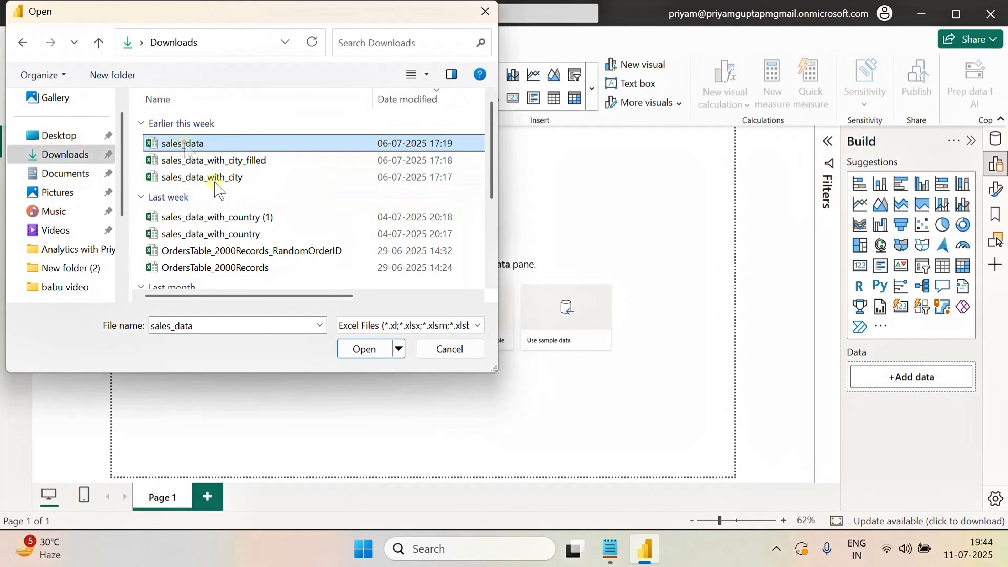
{"action": "left_click", "coordinate": [364, 350]}
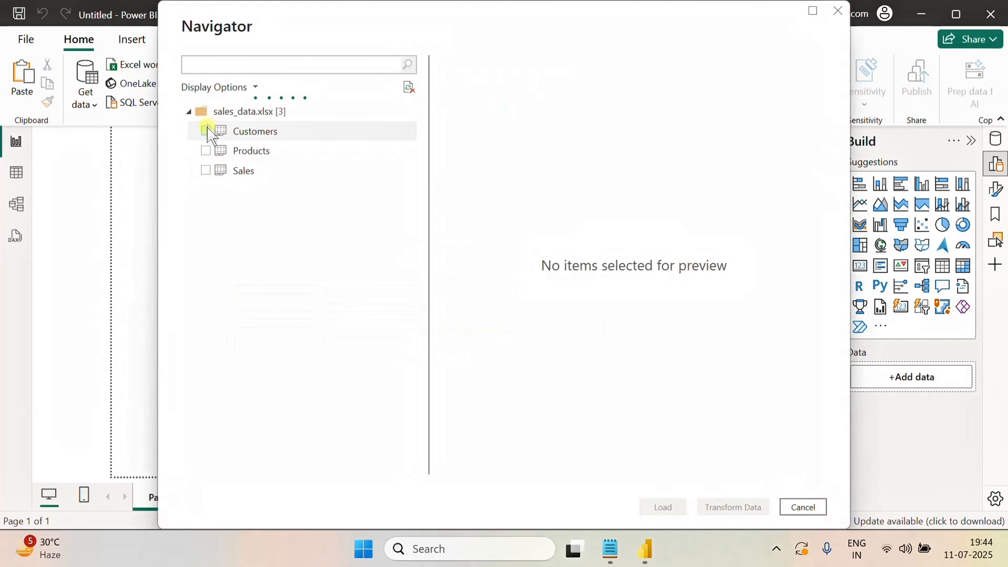
{"action": "left_click", "coordinate": [205, 130]}
{"action": "left_click", "coordinate": [206, 151]}
{"action": "left_click", "coordinate": [206, 171]}
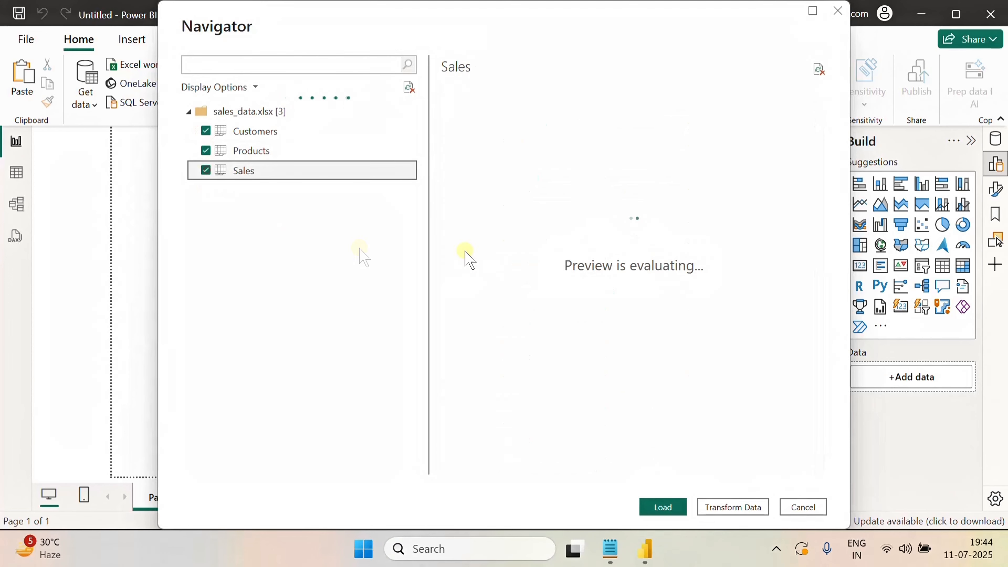
{"action": "left_click", "coordinate": [660, 507]}
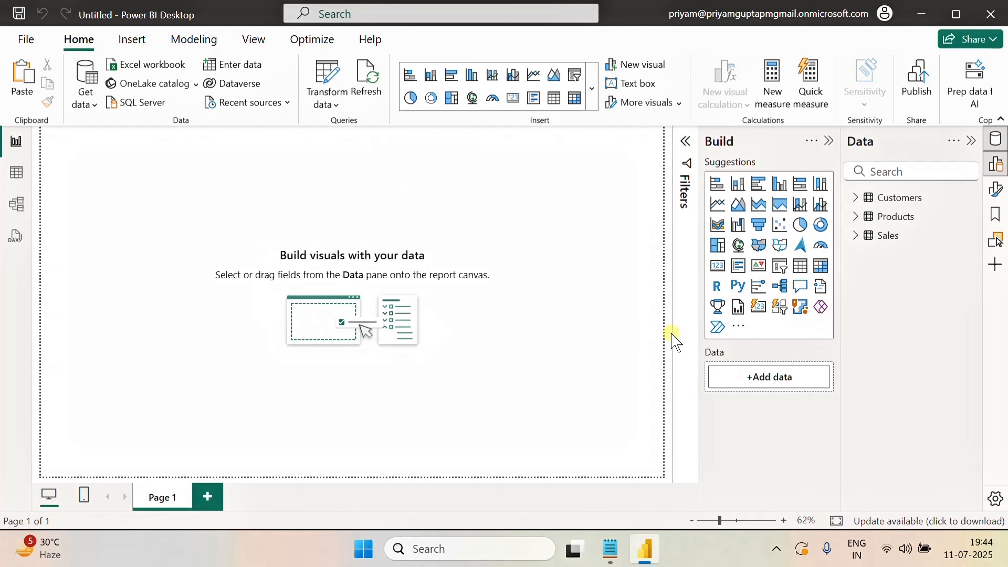
Open the Power Query Editor and create a new blank query
{"action": "left_click", "coordinate": [332, 96]}
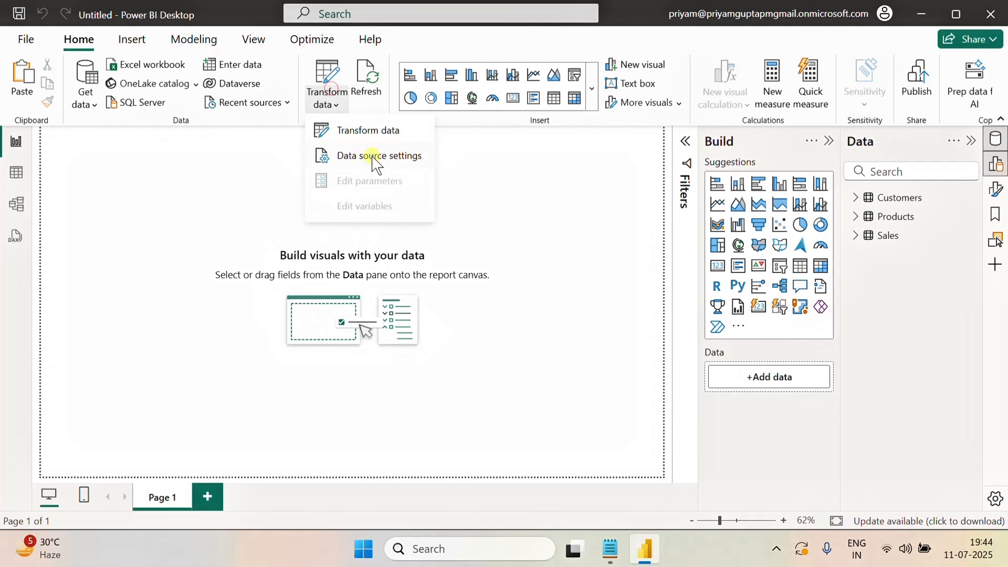
{"action": "left_click", "coordinate": [351, 129]}
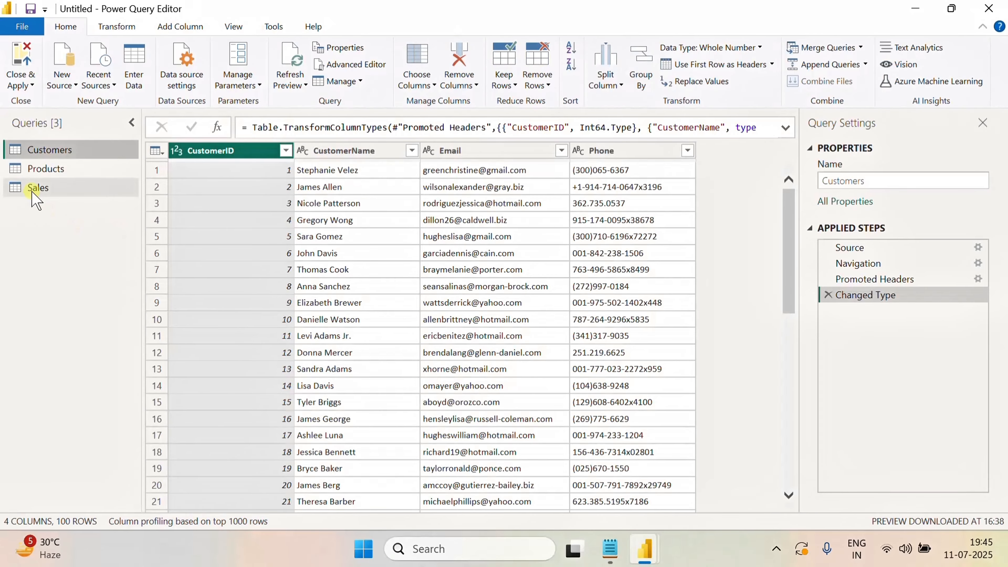
{"action": "left_click", "coordinate": [34, 191]}
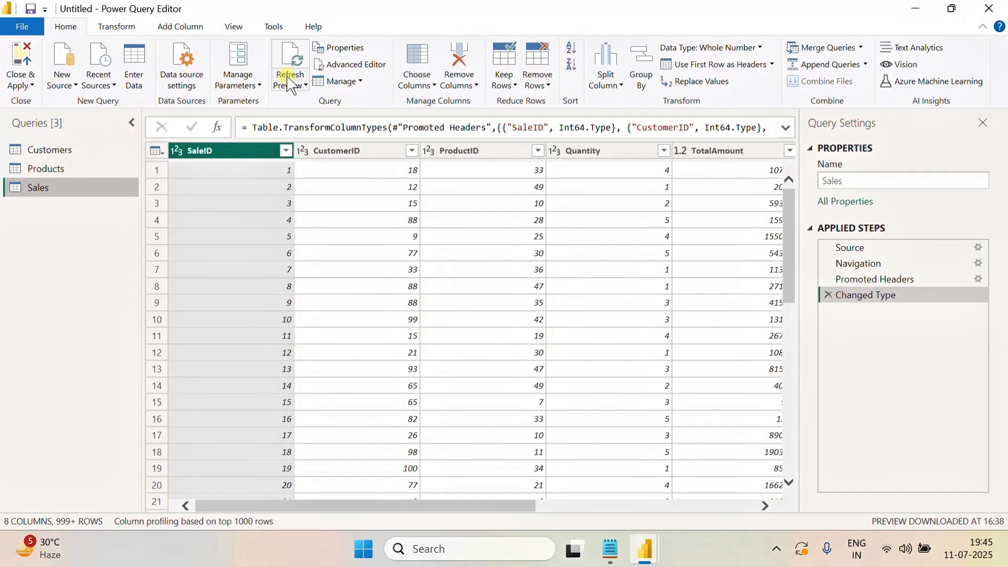
{"action": "left_click", "coordinate": [64, 82]}
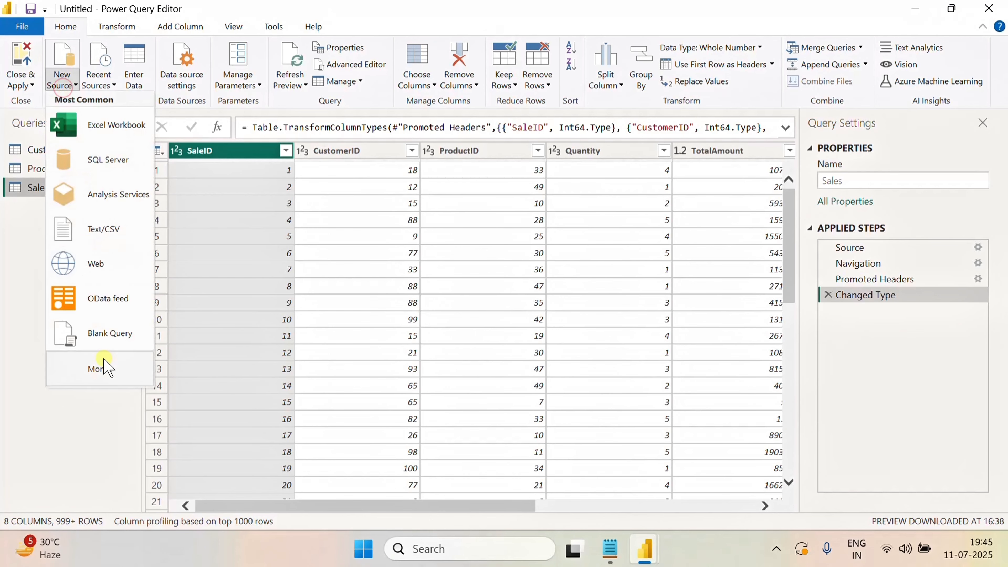
{"action": "left_click", "coordinate": [99, 330]}
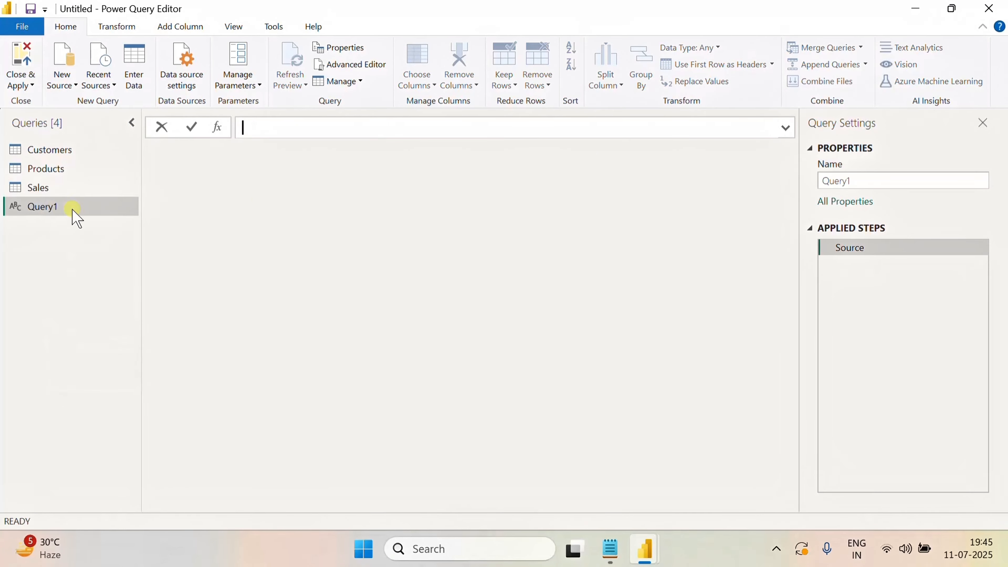
Copy the full calendar M code from Mcode.txt in Notepad
{"action": "left_click", "coordinate": [345, 66]}
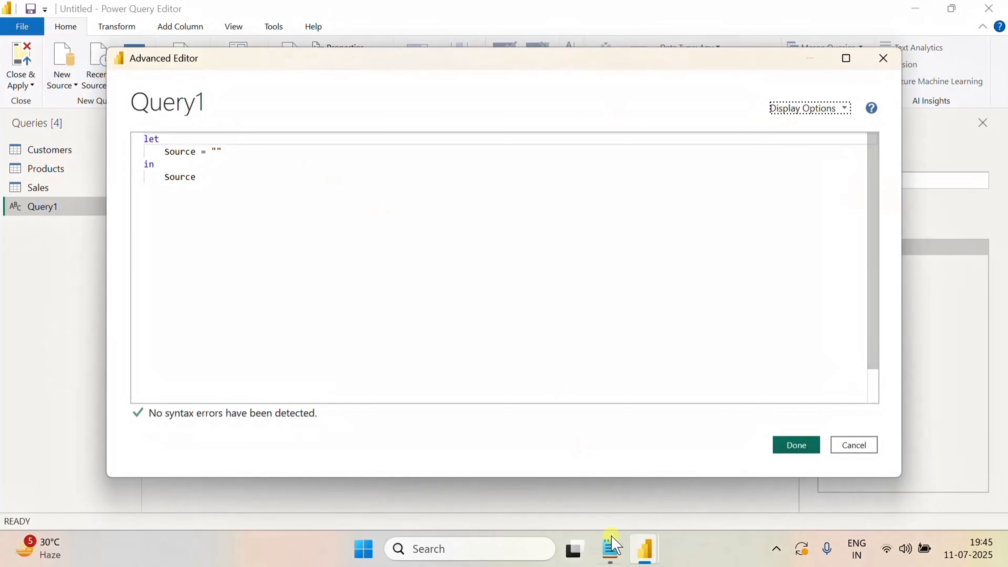
{"action": "left_click", "coordinate": [611, 544]}
{"action": "left_click", "coordinate": [628, 315]}
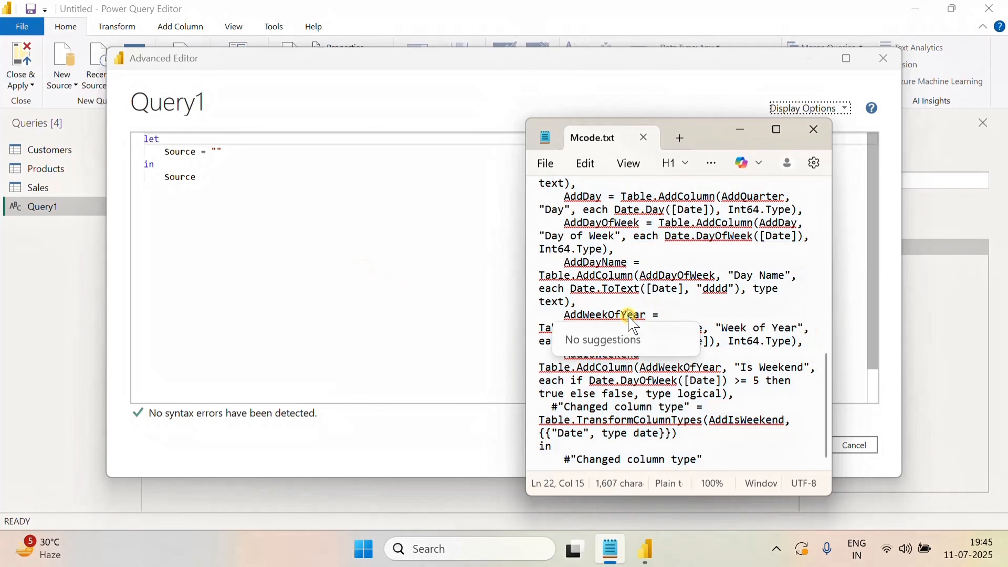
{"action": "key", "text": "ctrl+a"}
{"action": "key", "text": "ctrl+v"}
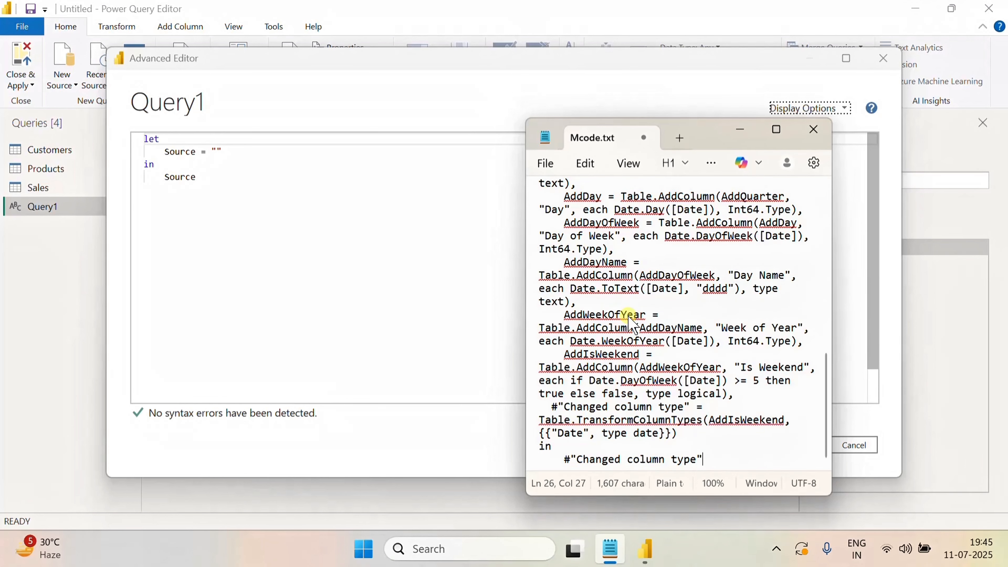
{"action": "key", "text": "ctrl+a"}
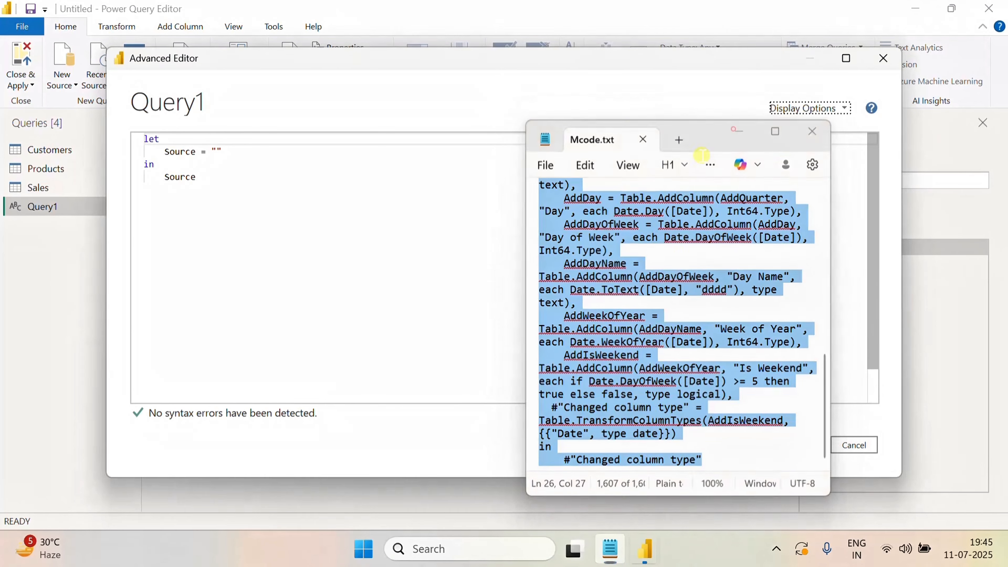
{"action": "left_click", "coordinate": [733, 129]}
Paste the M code into Query1's Advanced Editor, remove the Mcode header line, and cancel the editor
{"action": "left_click", "coordinate": [234, 200]}
{"action": "key", "text": "ctrl+a"}
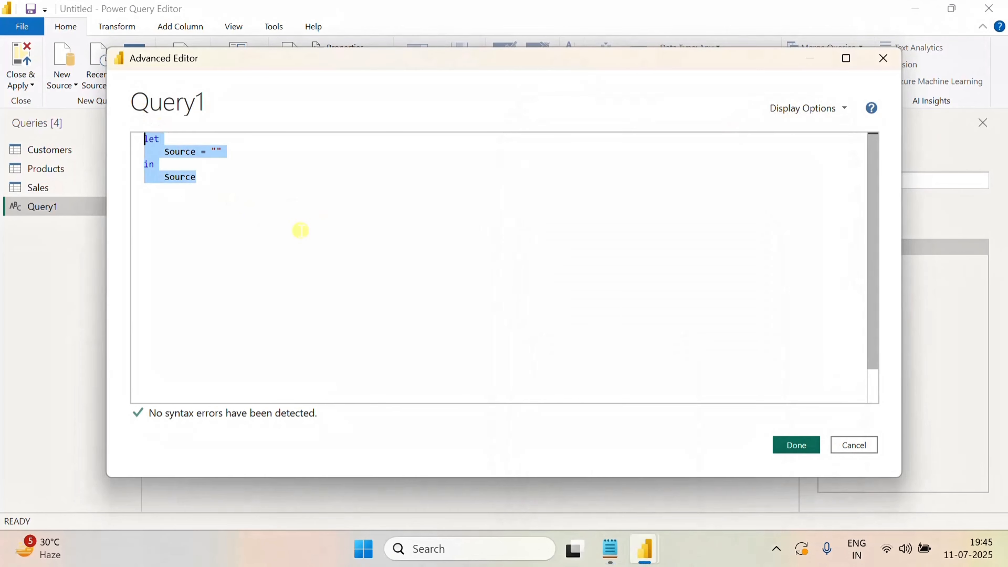
{"action": "key", "text": "ctrl+v"}
{"action": "scroll", "coordinate": [314, 226], "scroll_direction": "up", "scroll_amount": 3}
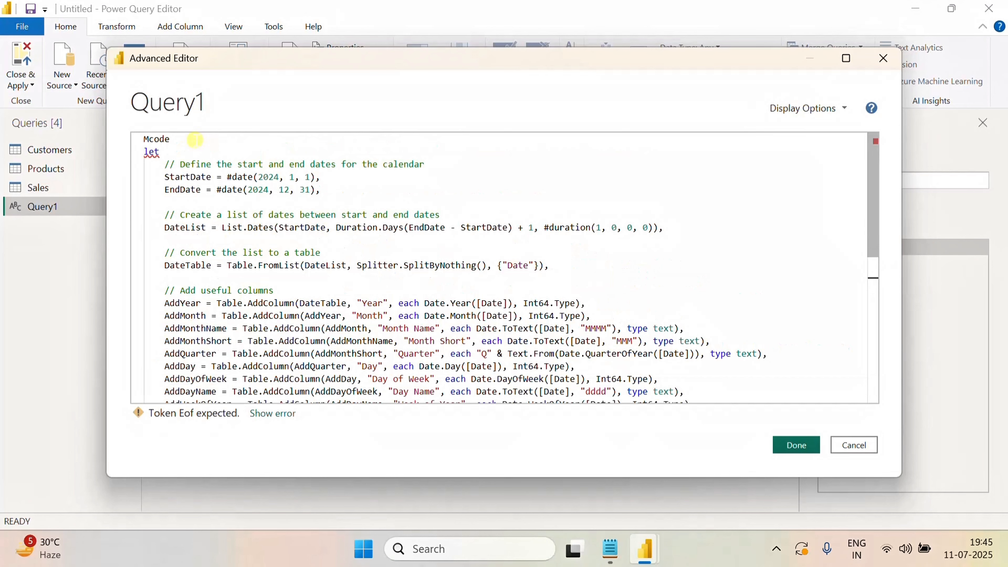
{"action": "left_click_drag", "start_coordinate": [195, 139], "coordinate": [124, 140]}
{"action": "key", "text": "BackSpace"}
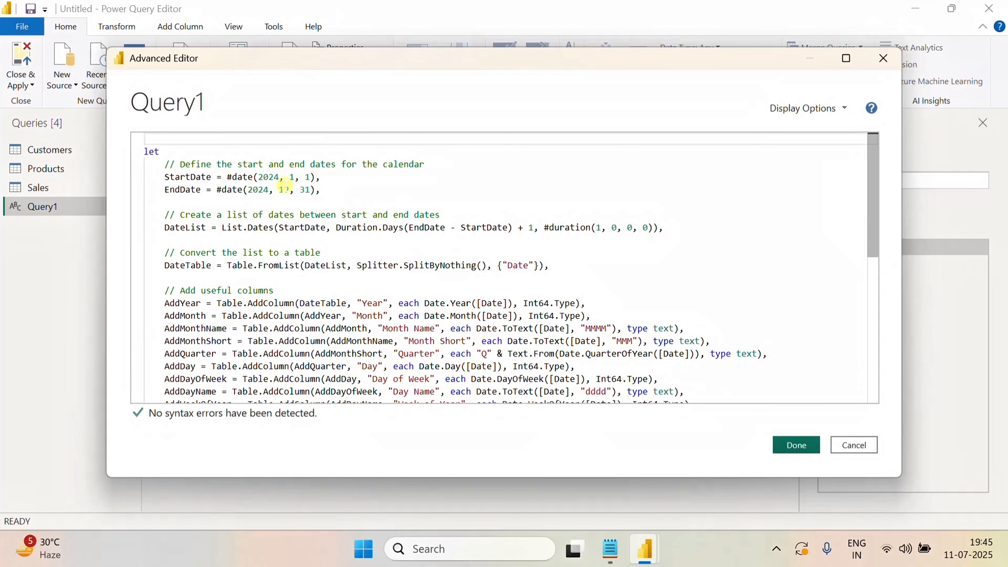
{"action": "left_click", "coordinate": [853, 445]}
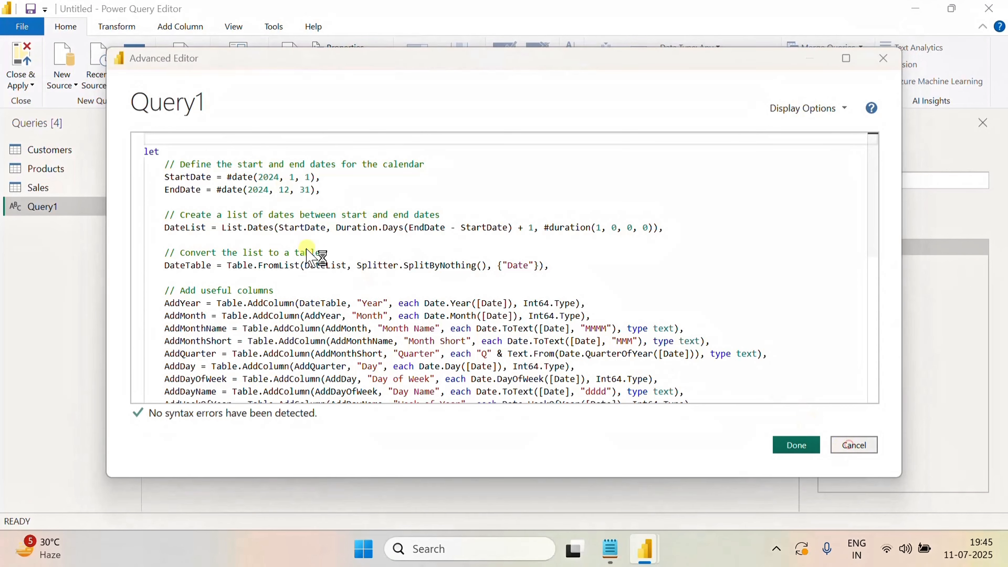
{"action": "left_click", "coordinate": [579, 306]}
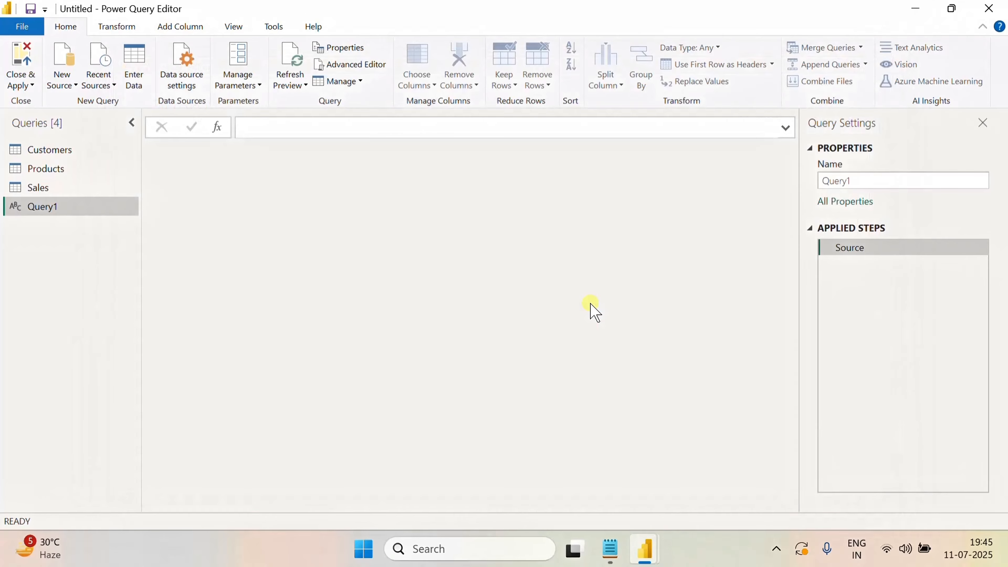
Try sorting the Sales query's SaleDate column ascending and descending, and clear the sort
{"action": "left_click", "coordinate": [36, 189]}
{"action": "left_click_drag", "start_coordinate": [510, 506], "coordinate": [773, 531]}
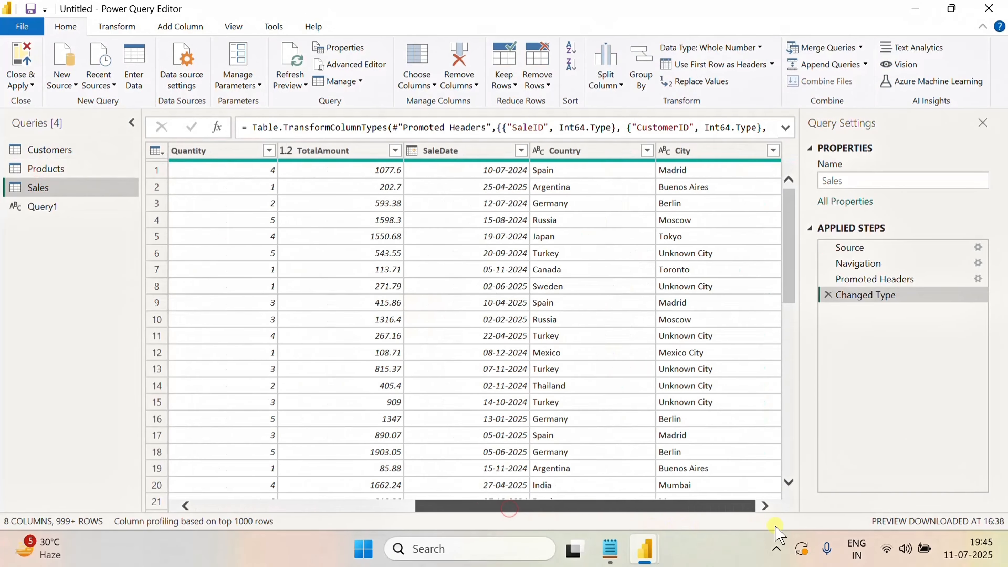
{"action": "left_click", "coordinate": [522, 150]}
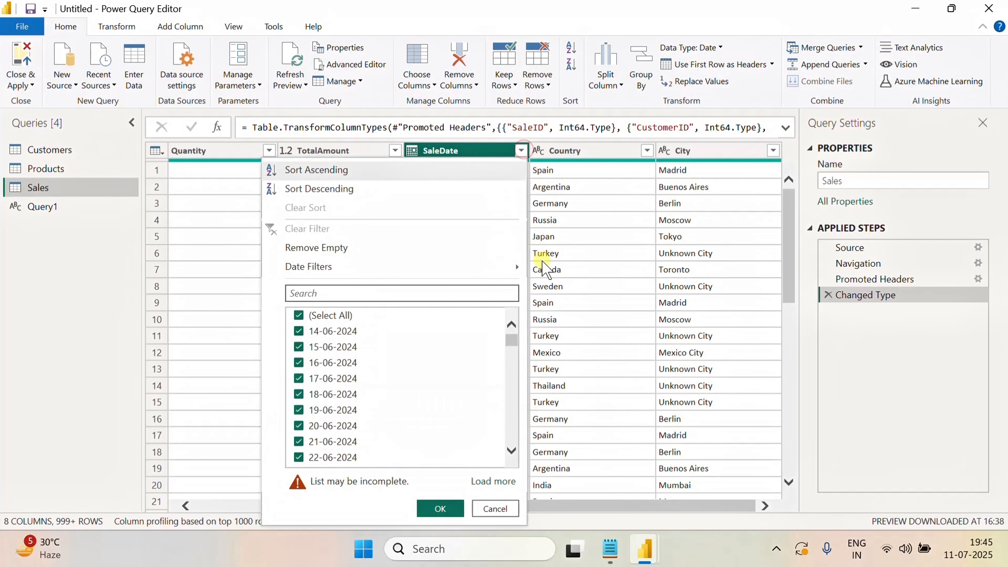
{"action": "left_click", "coordinate": [313, 168]}
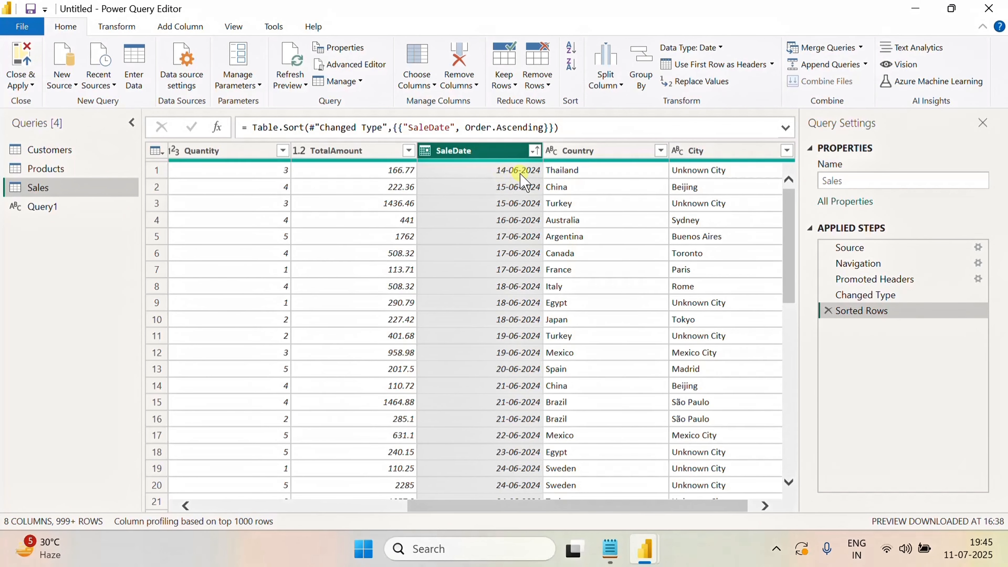
{"action": "left_click", "coordinate": [536, 152]}
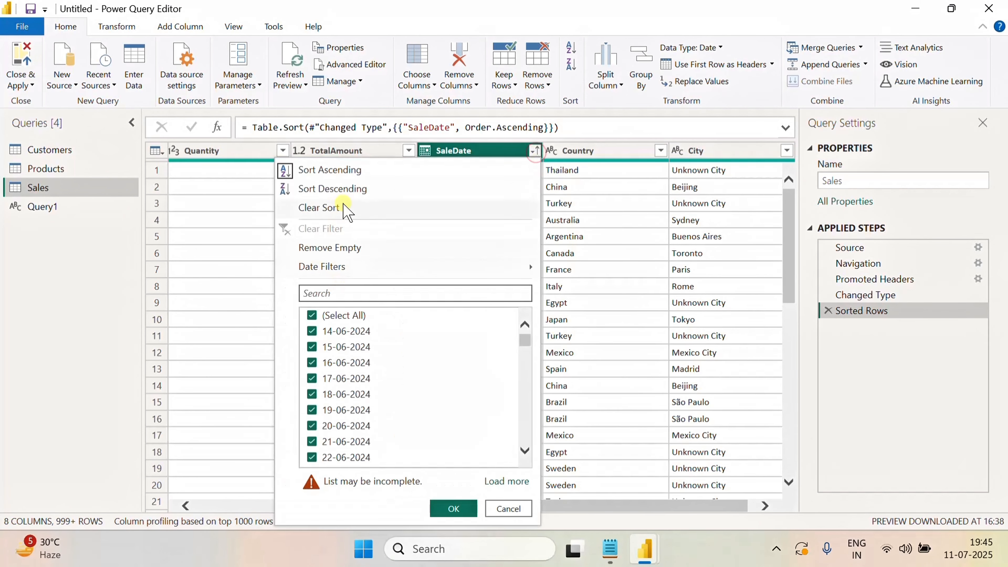
{"action": "left_click", "coordinate": [349, 187]}
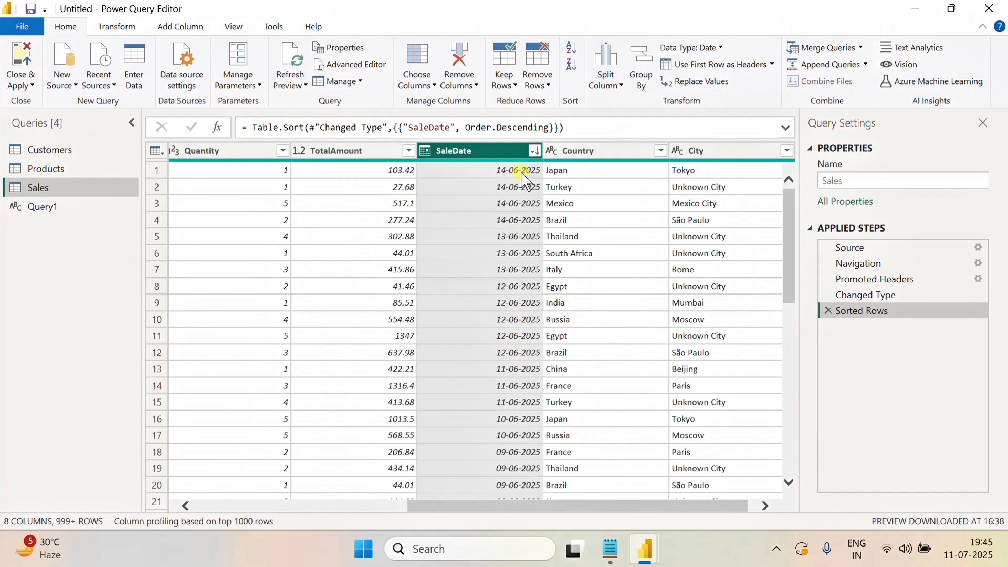
{"action": "left_click", "coordinate": [535, 151]}
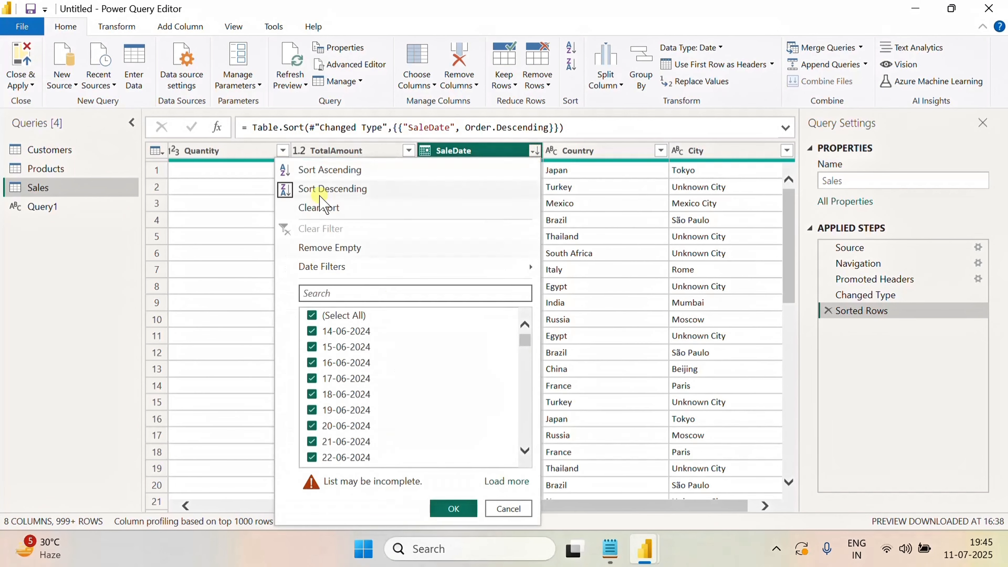
{"action": "left_click", "coordinate": [328, 215]}
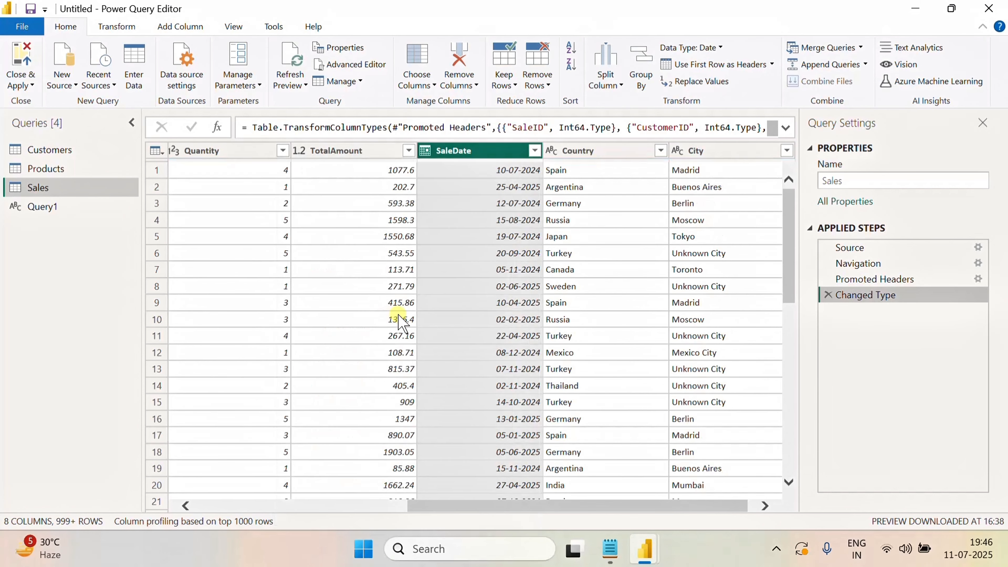
Paste the calendar M code into Query1's Advanced Editor and delete the leftover Mcode header line
{"action": "left_click", "coordinate": [65, 215]}
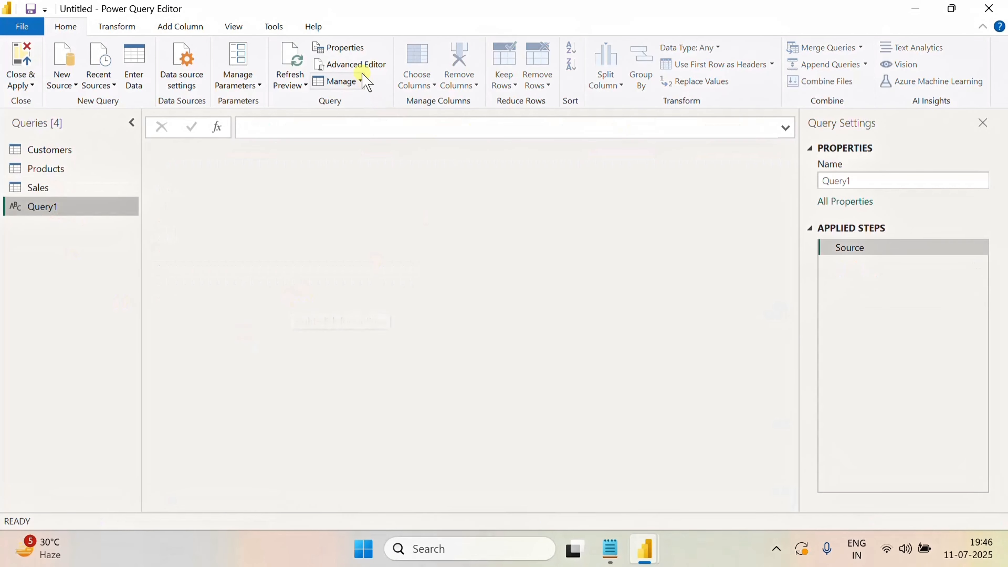
{"action": "left_click", "coordinate": [359, 66]}
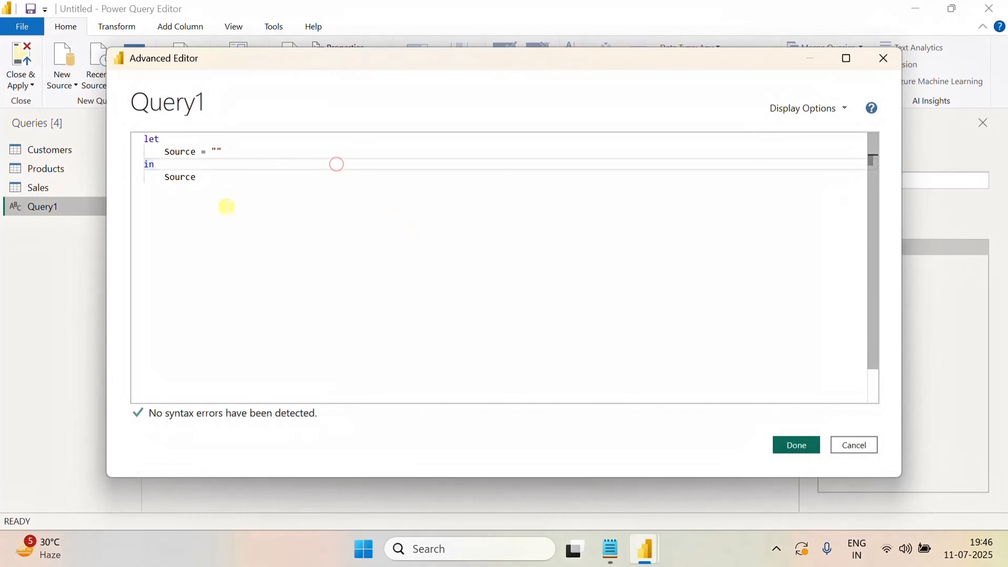
{"action": "left_click_drag", "start_coordinate": [226, 207], "coordinate": [131, 129]}
{"action": "key", "text": "ctrl+v"}
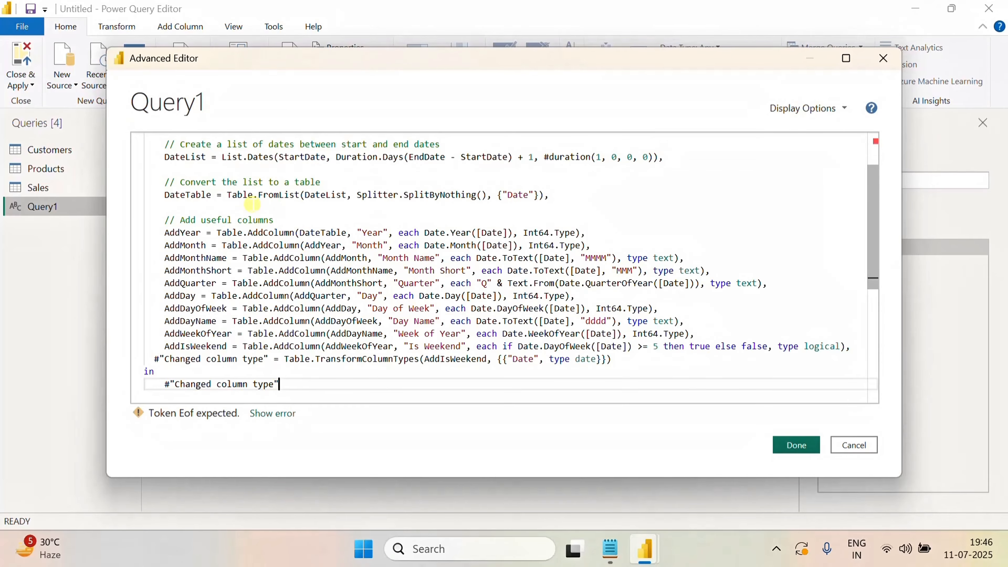
{"action": "scroll", "coordinate": [249, 203], "scroll_direction": "up", "scroll_amount": 8}
{"action": "left_click_drag", "start_coordinate": [210, 148], "coordinate": [141, 139]}
{"action": "left_click", "coordinate": [164, 148]}
{"action": "left_click", "coordinate": [174, 140]}
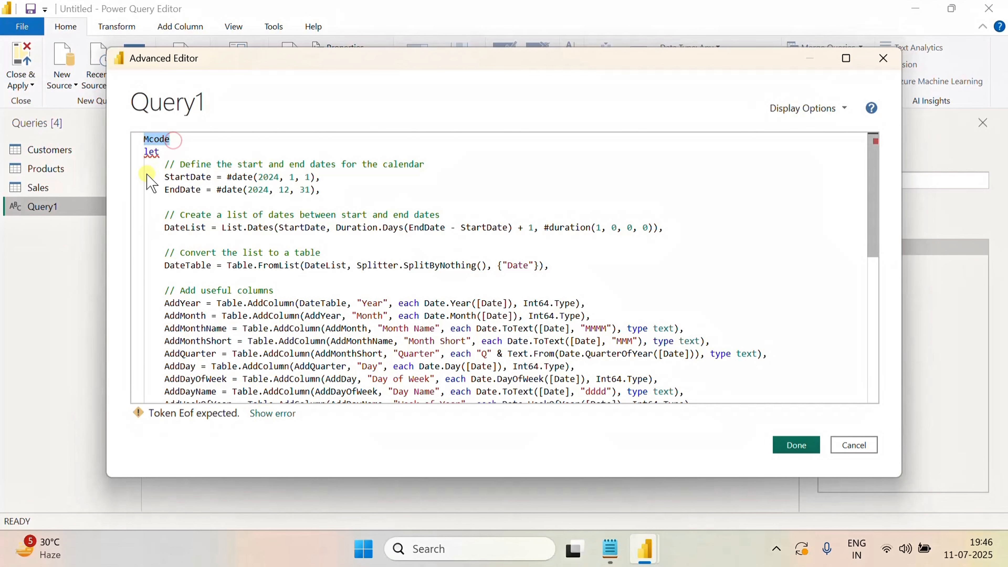
{"action": "key", "text": "BackSpace"}
Set StartDate to #date(2024, 06, 14) and EndDate to #date(2025, 06, 14), and apply the query code
{"action": "left_click", "coordinate": [323, 190]}
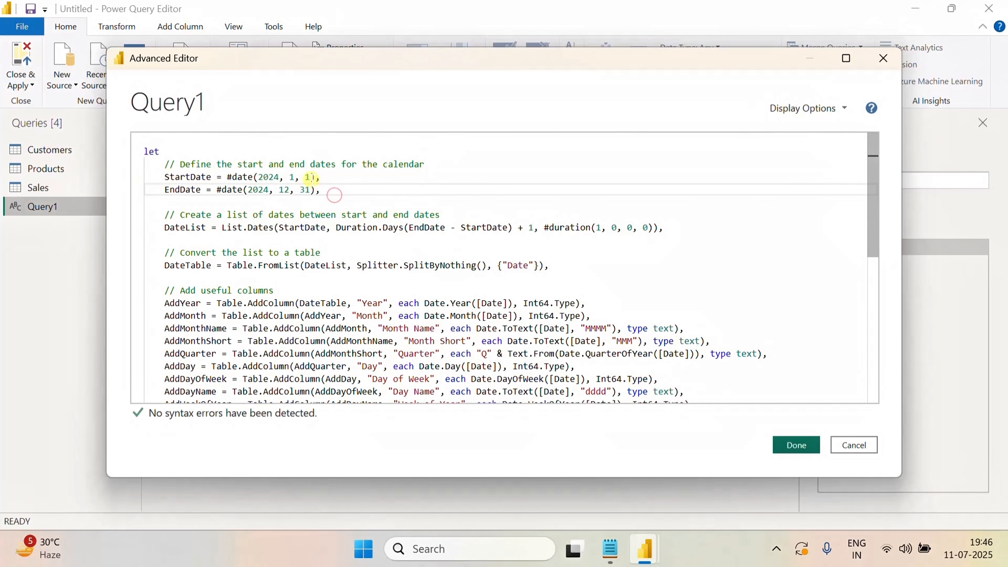
{"action": "left_click", "coordinate": [311, 177]}
{"action": "type", "text": "4"}
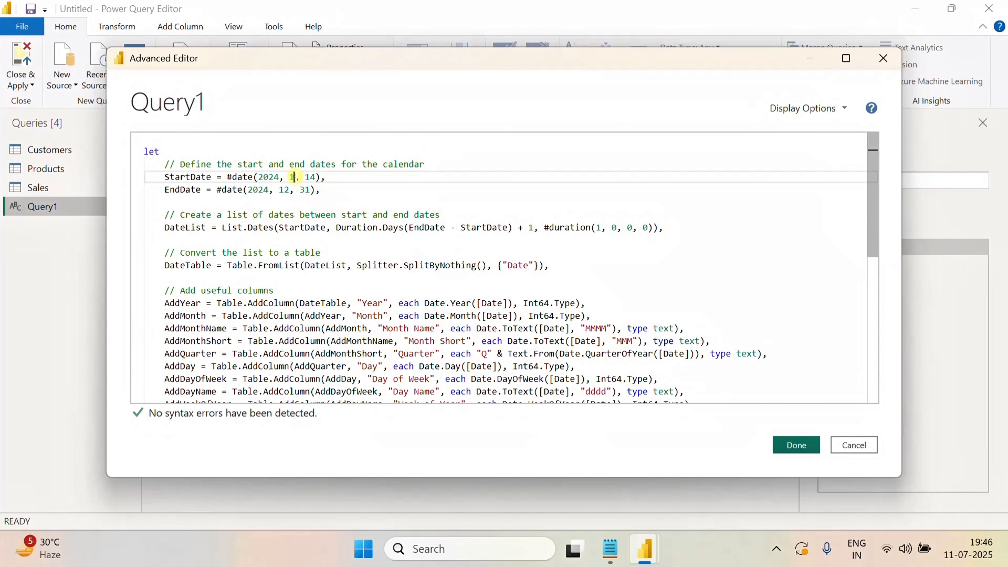
{"action": "key", "text": "BackSpace"}
{"action": "type", "text": "06"}
{"action": "left_click", "coordinate": [291, 190]}
{"action": "key", "text": "BackSpace"}
{"action": "key", "text": "BackSpace"}
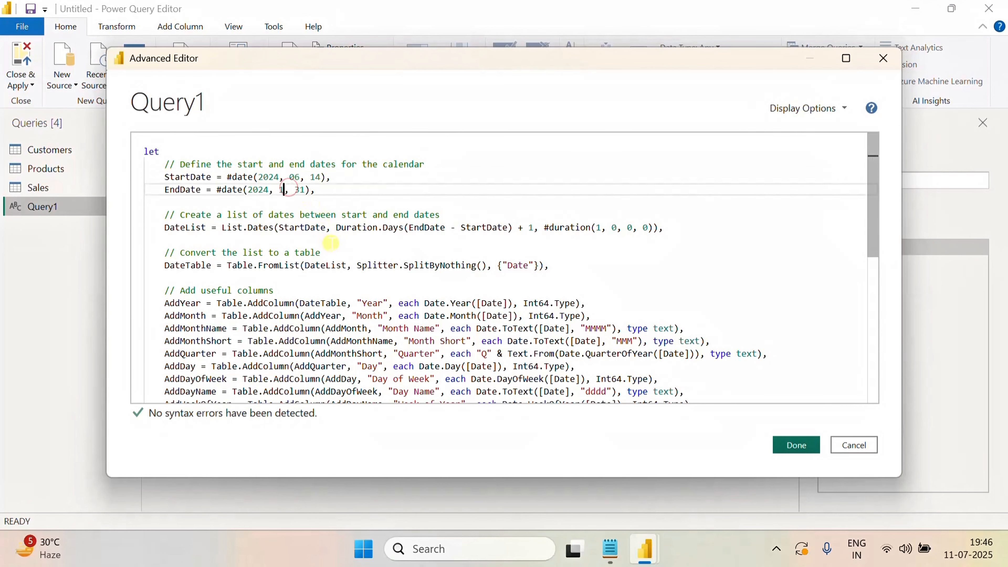
{"action": "type", "text": "0"}
{"action": "key", "text": "BackSpace"}
{"action": "key", "text": "BackSpace"}
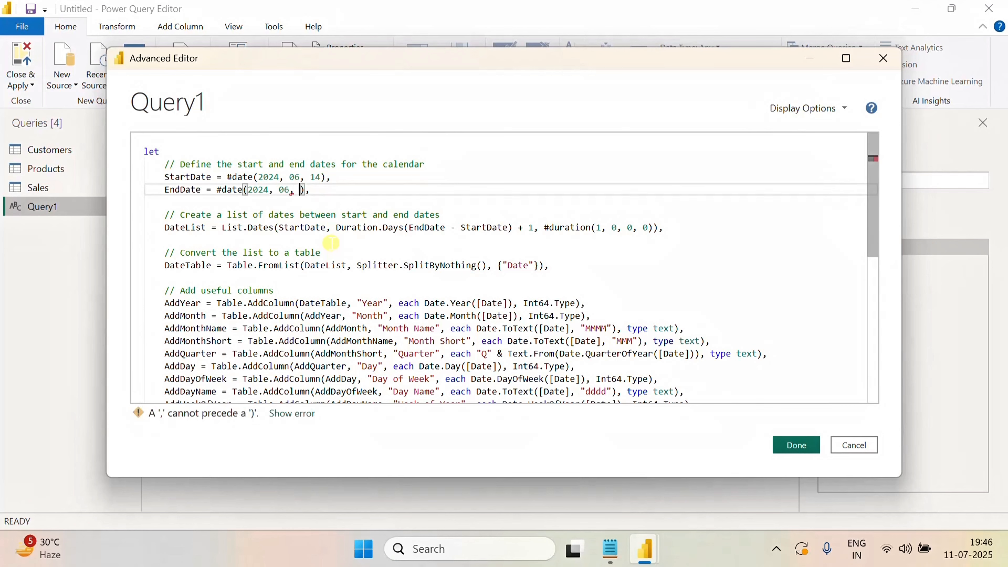
{"action": "type", "text": "14"}
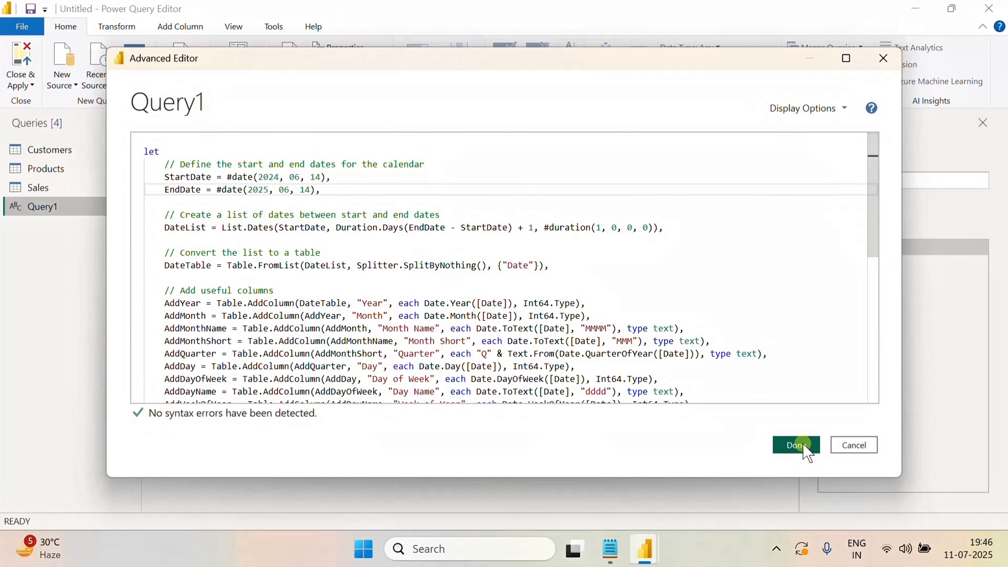
{"action": "left_click", "coordinate": [796, 445]}
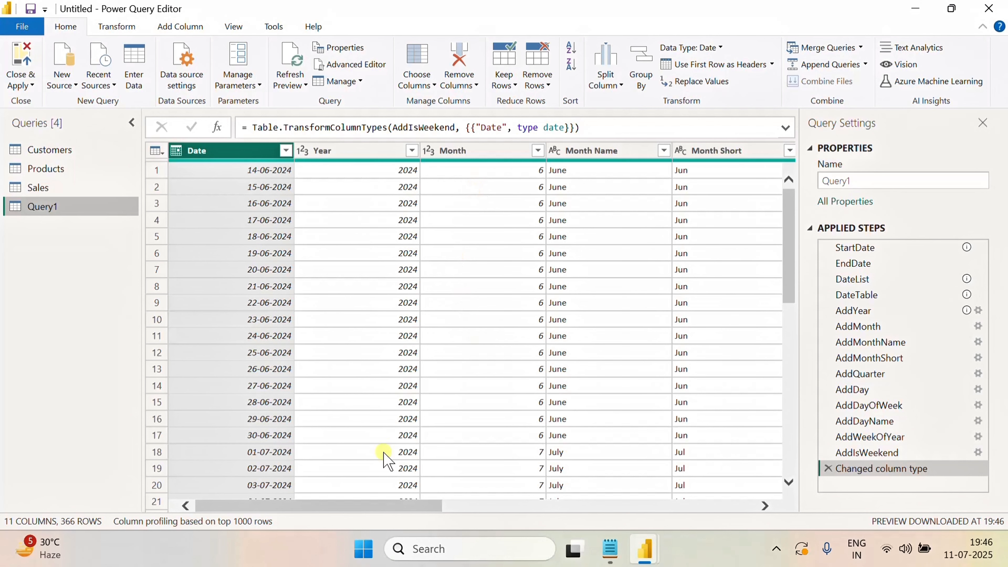
Rename Query1 to Calender
{"action": "double_click", "coordinate": [53, 209]}
{"action": "type", "text": "Calender"}
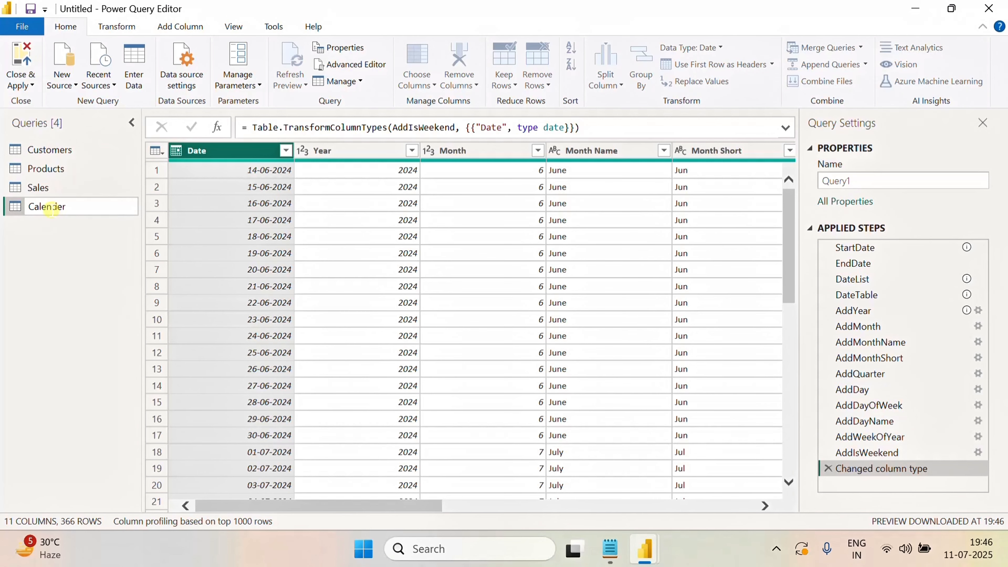
{"action": "left_click", "coordinate": [91, 283]}
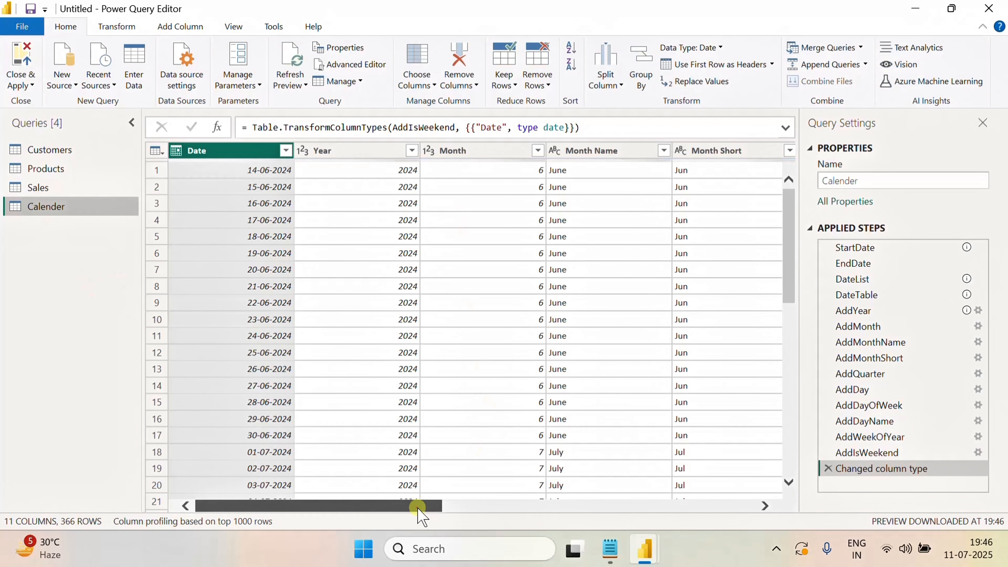
Close and apply the Power Query changes to load the tables into the report
{"action": "left_click_drag", "start_coordinate": [418, 508], "coordinate": [513, 508]}
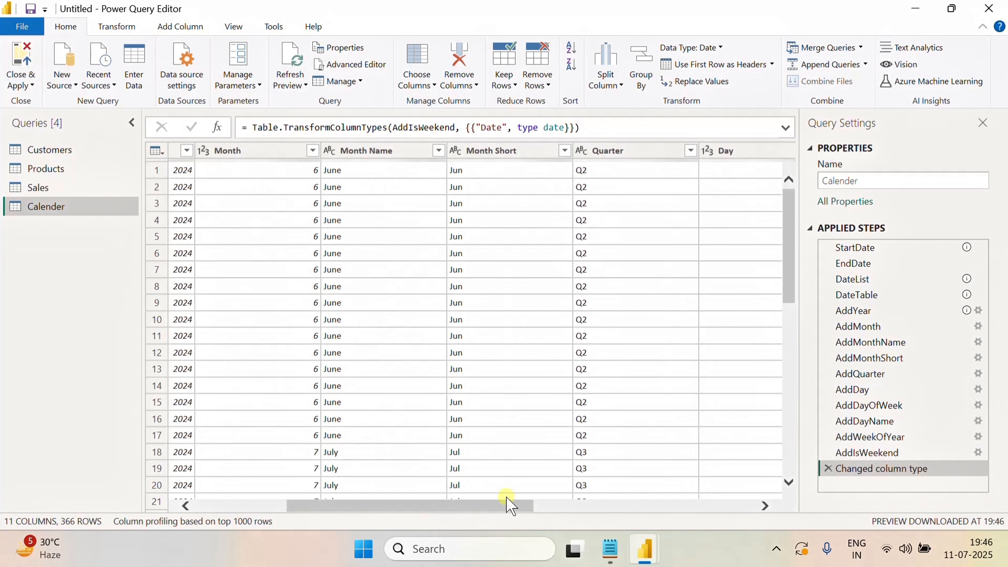
{"action": "left_click", "coordinate": [379, 152]}
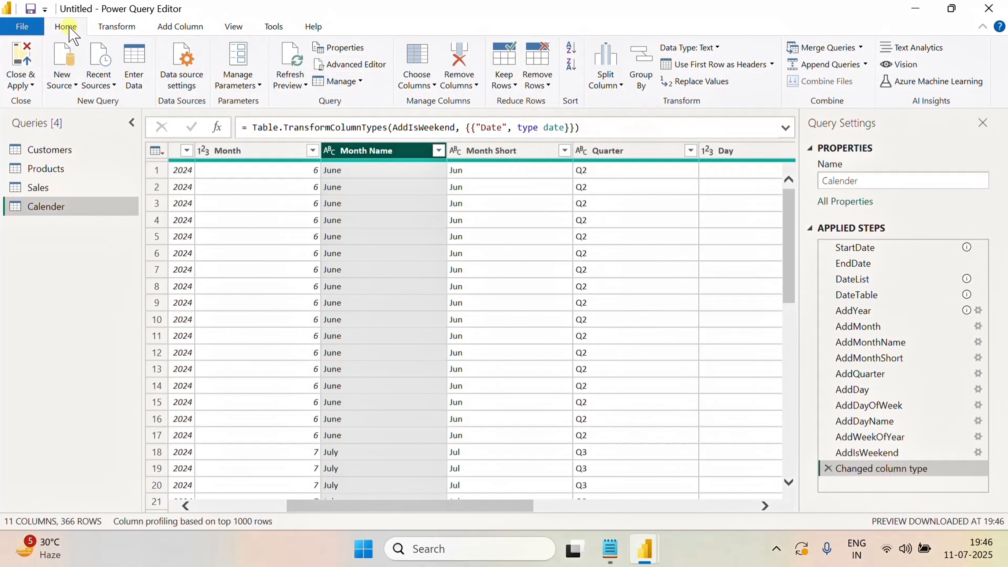
{"action": "left_click", "coordinate": [119, 27]}
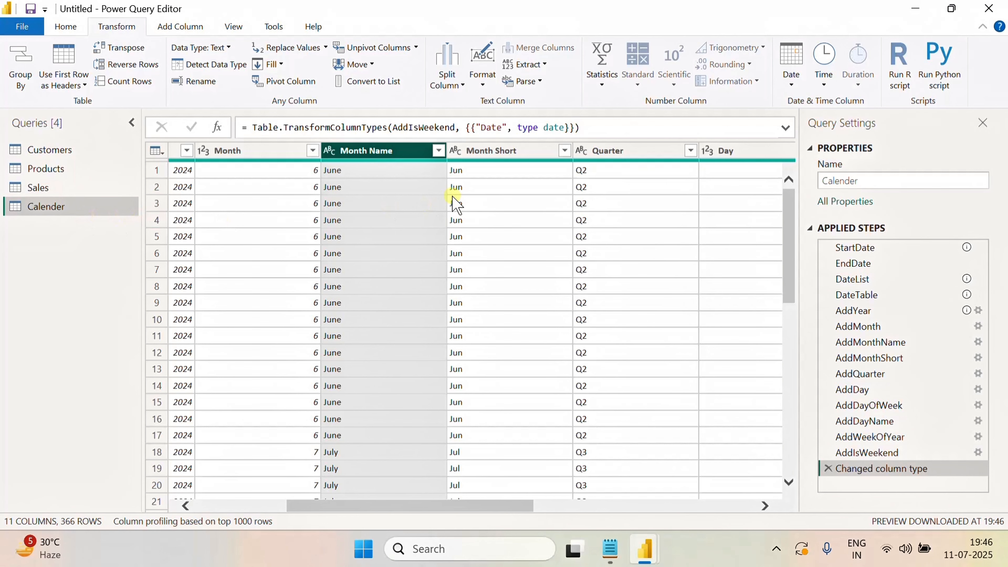
{"action": "left_click", "coordinate": [65, 27]}
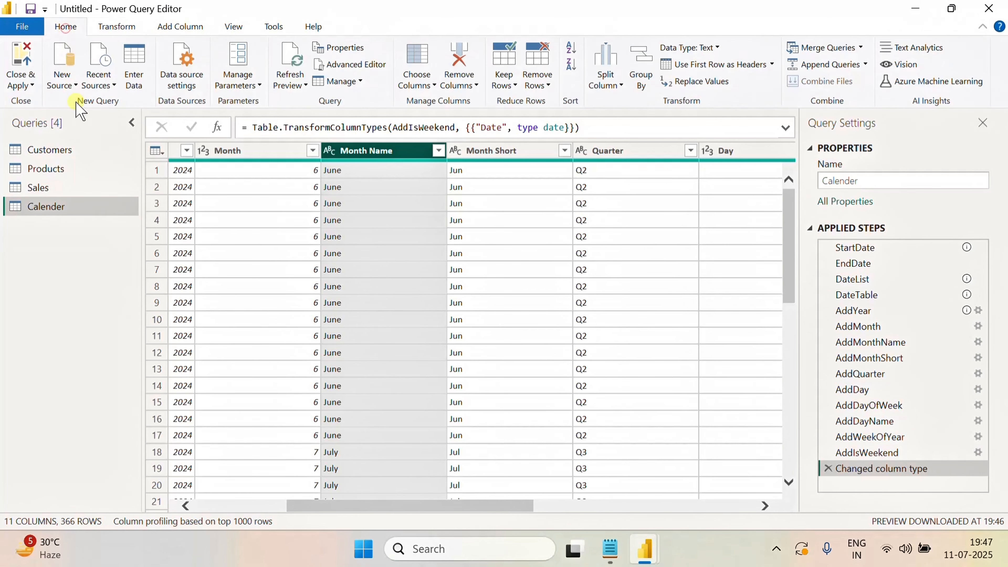
{"action": "left_click", "coordinate": [14, 77]}
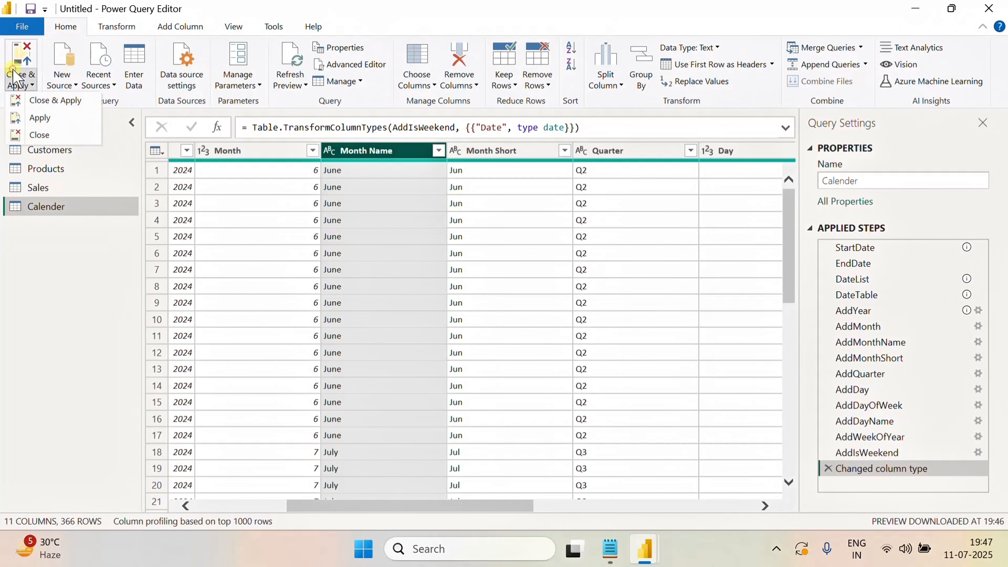
{"action": "left_click", "coordinate": [67, 102]}
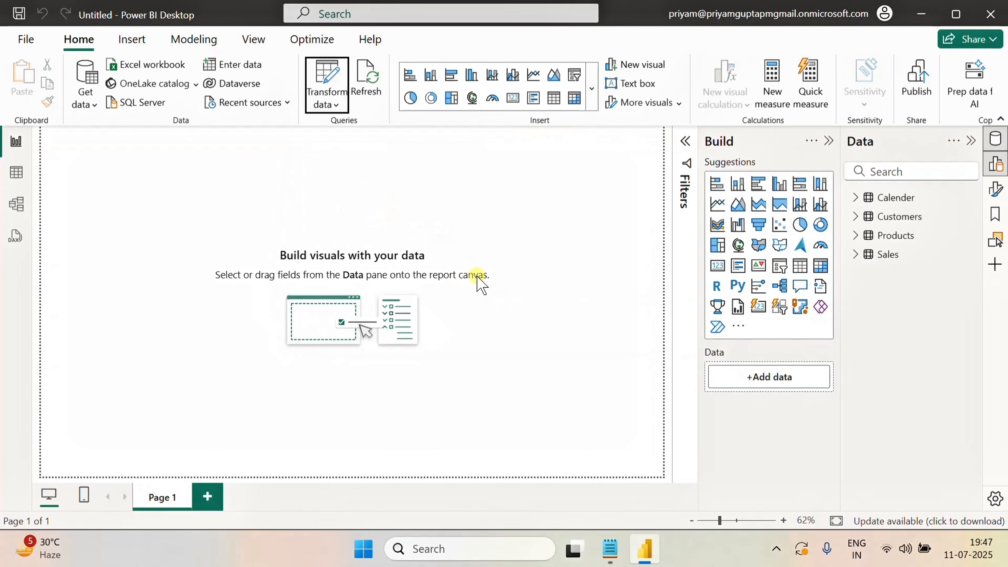
{"action": "left_click", "coordinate": [16, 172]}
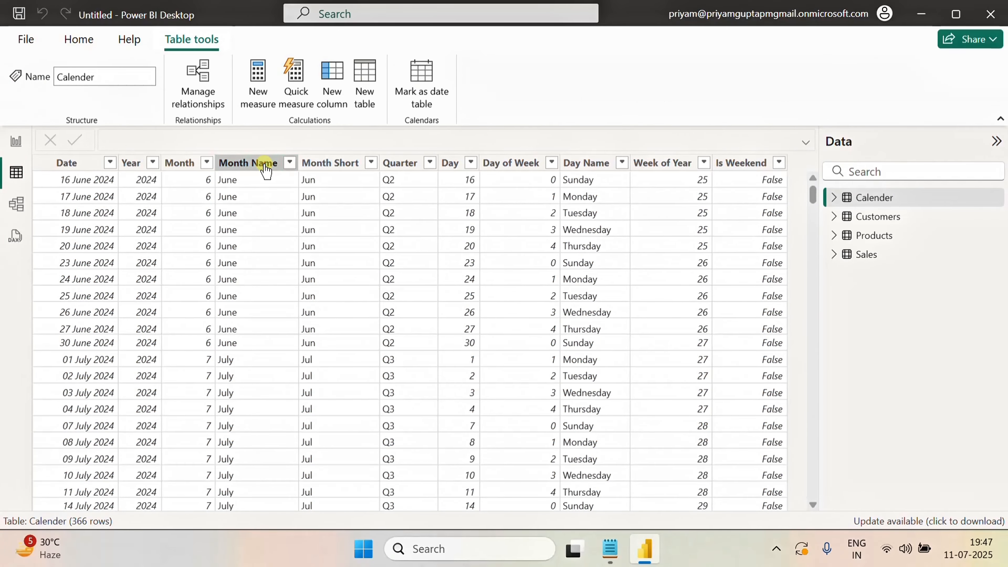
{"action": "left_click", "coordinate": [265, 166]}
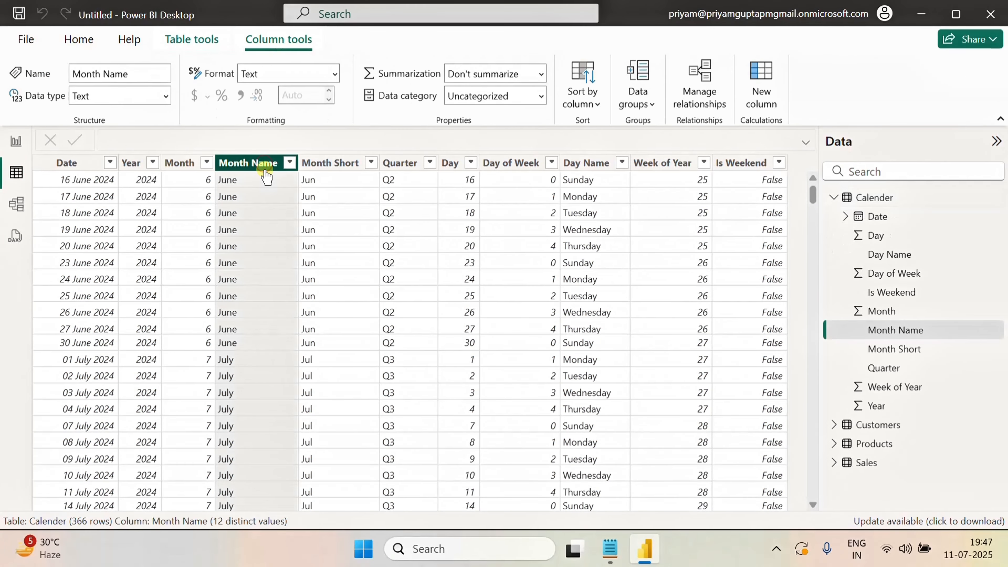
{"action": "left_click", "coordinate": [596, 104]}
{"action": "left_click", "coordinate": [595, 283]}
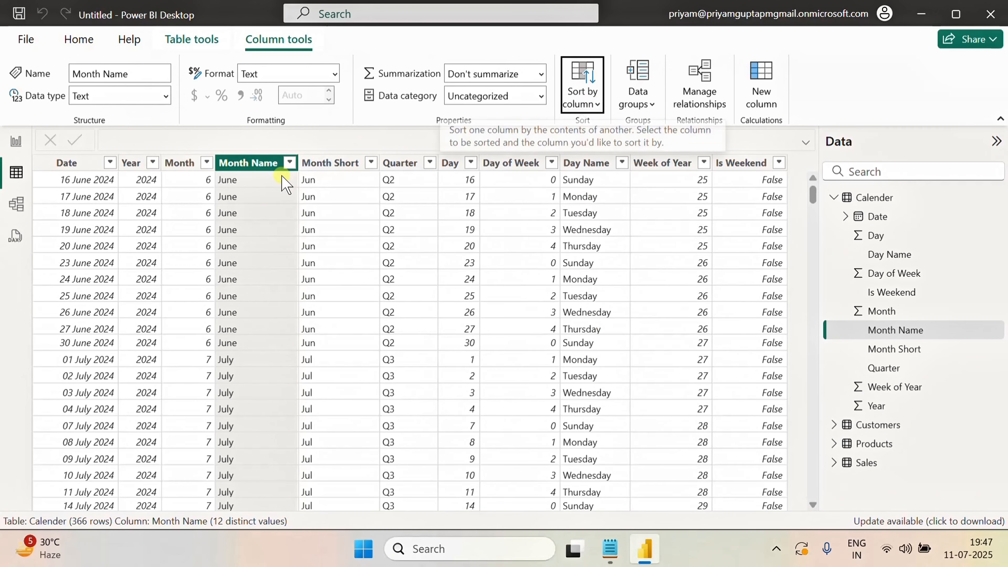
Create a one-to-many, single-direction relationship from the Calender table's Date to the Sales table's SaleDate
{"action": "left_click", "coordinate": [16, 204]}
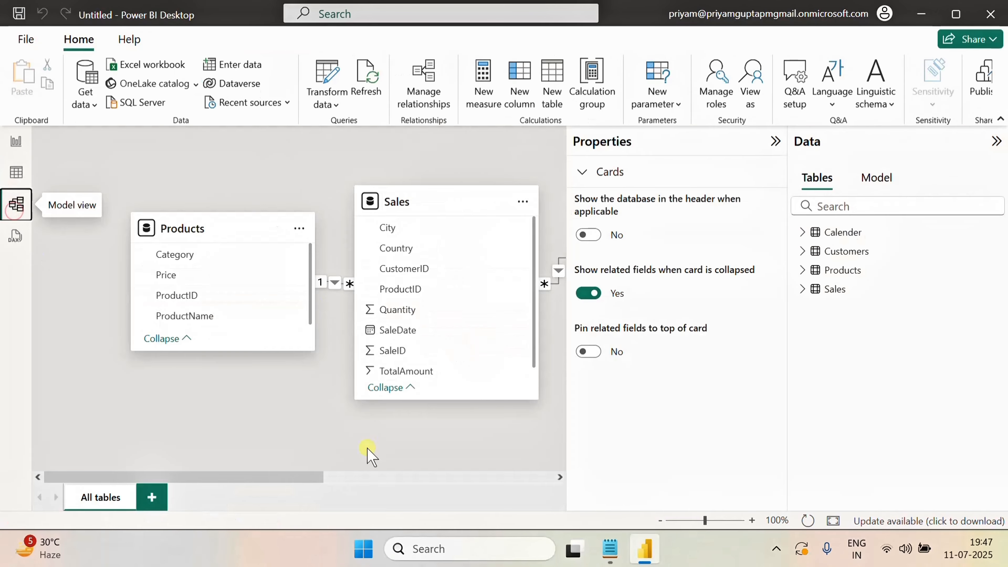
{"action": "left_click_drag", "start_coordinate": [294, 477], "coordinate": [506, 482]}
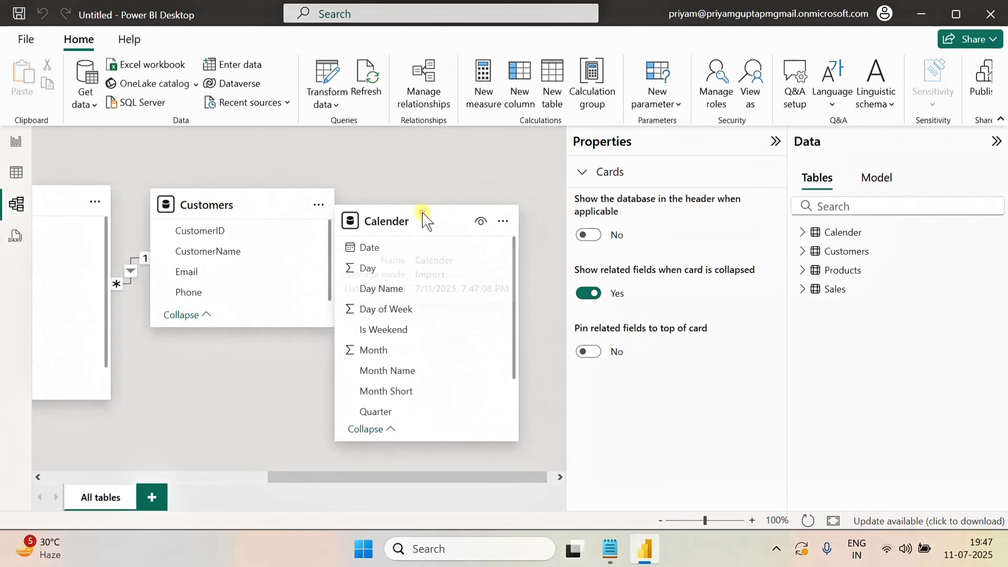
{"action": "left_click_drag", "start_coordinate": [424, 219], "coordinate": [218, 427]}
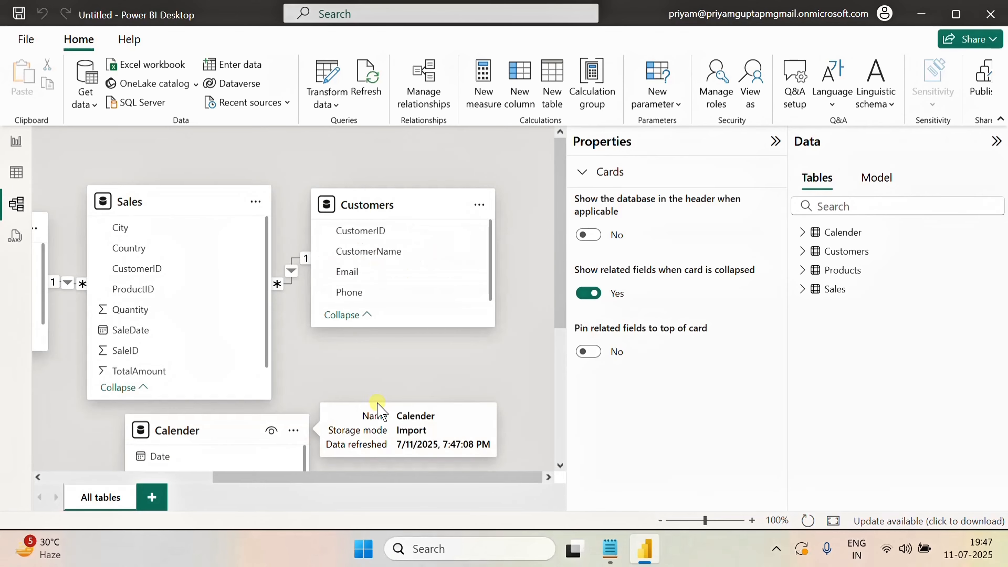
{"action": "scroll", "coordinate": [387, 385], "scroll_direction": "down", "scroll_amount": 4}
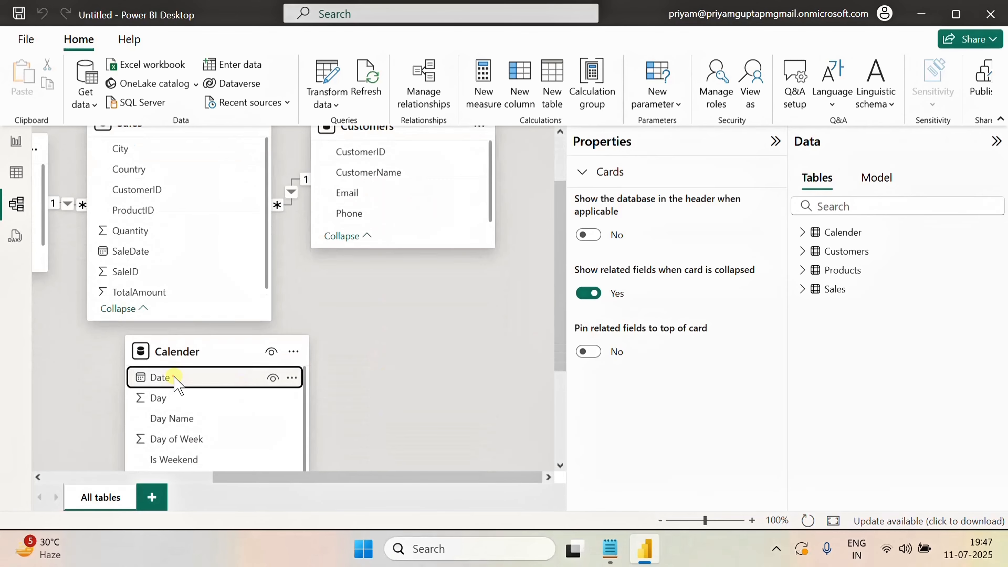
{"action": "left_click_drag", "start_coordinate": [175, 381], "coordinate": [151, 254]}
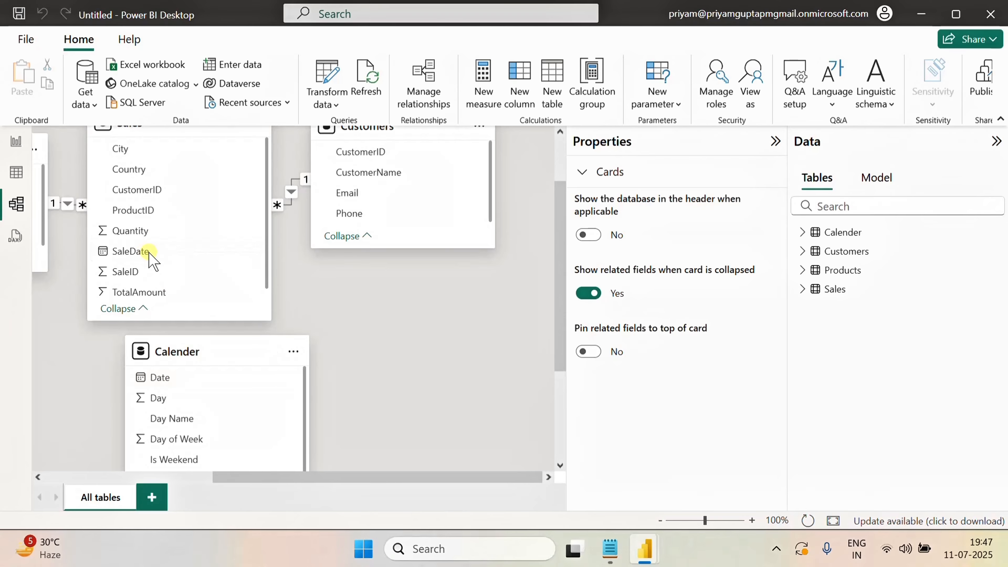
{"action": "scroll", "coordinate": [635, 325], "scroll_direction": "down", "scroll_amount": 3}
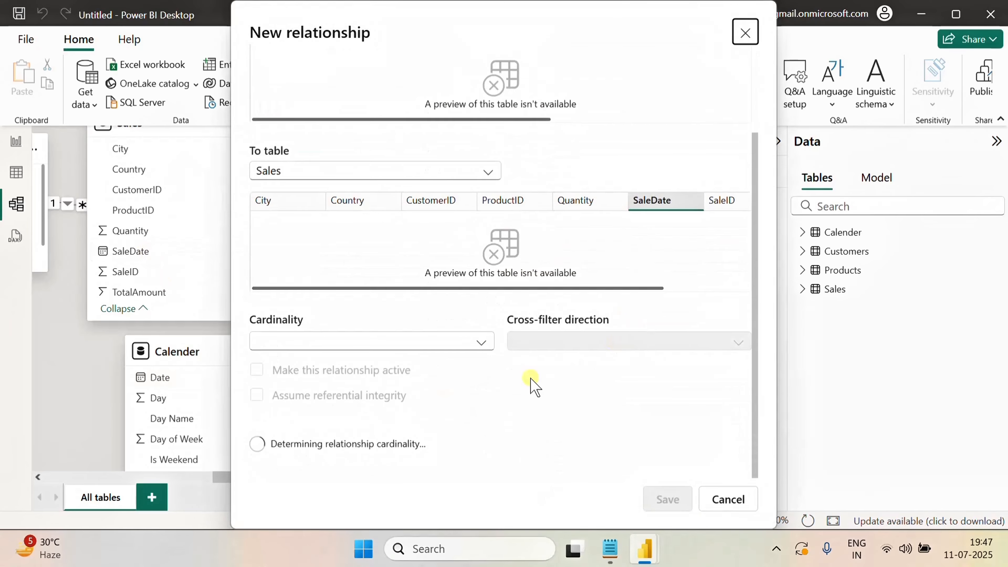
{"action": "scroll", "coordinate": [472, 256], "scroll_direction": "up", "scroll_amount": 3}
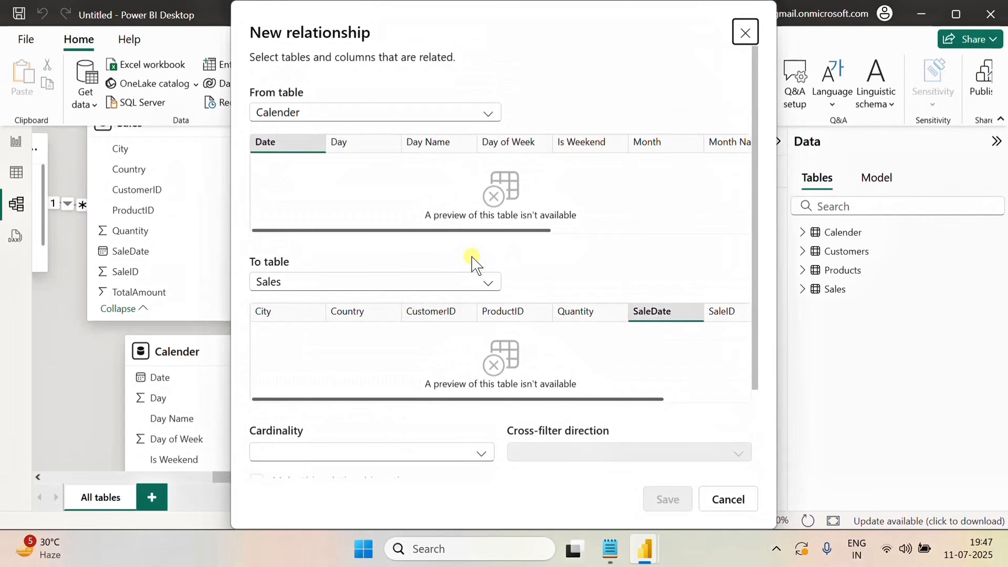
{"action": "scroll", "coordinate": [475, 264], "scroll_direction": "down", "scroll_amount": 2}
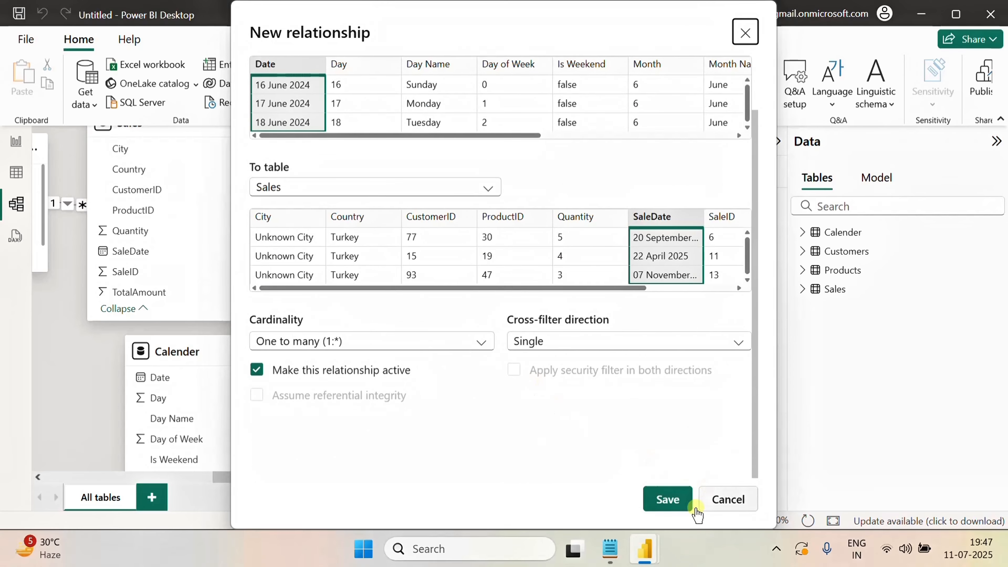
{"action": "left_click", "coordinate": [667, 498]}
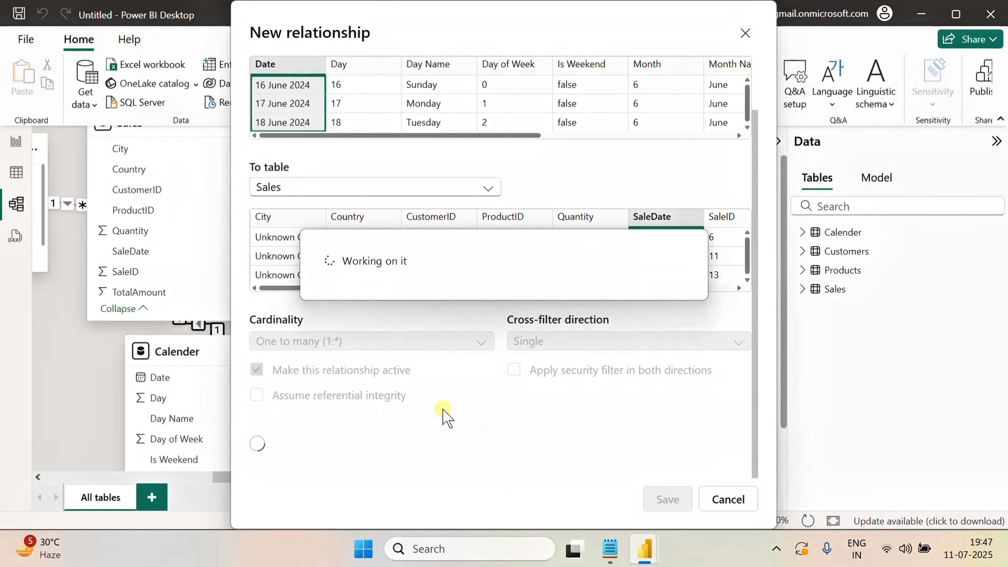
Move the Calender table card below the Sales table in the model diagram
{"action": "scroll", "coordinate": [417, 349], "scroll_direction": "up", "scroll_amount": 2}
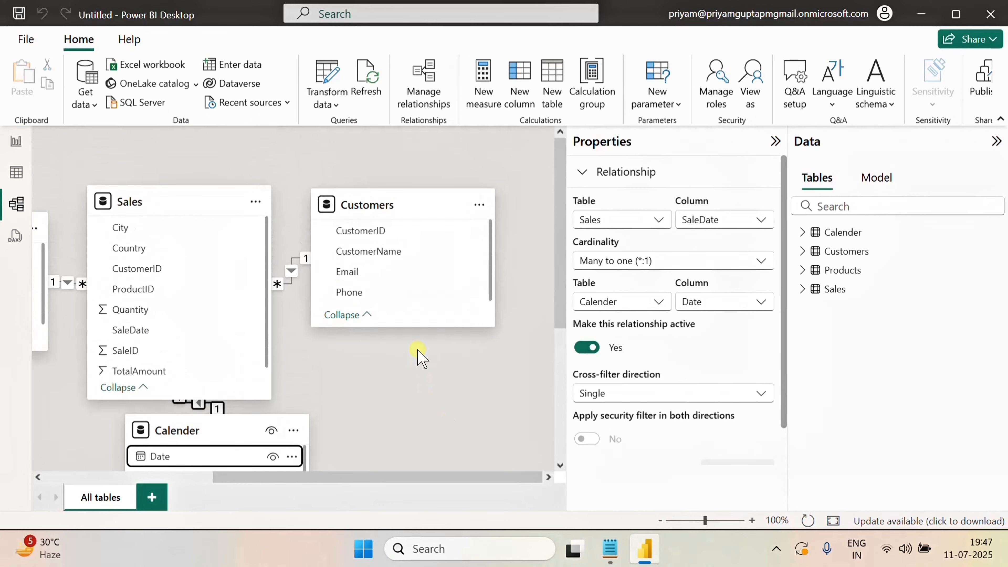
{"action": "scroll", "coordinate": [417, 349], "scroll_direction": "down", "scroll_amount": 4}
{"action": "scroll", "coordinate": [417, 349], "scroll_direction": "up", "scroll_amount": 2}
{"action": "left_click_drag", "start_coordinate": [240, 343], "coordinate": [298, 417]}
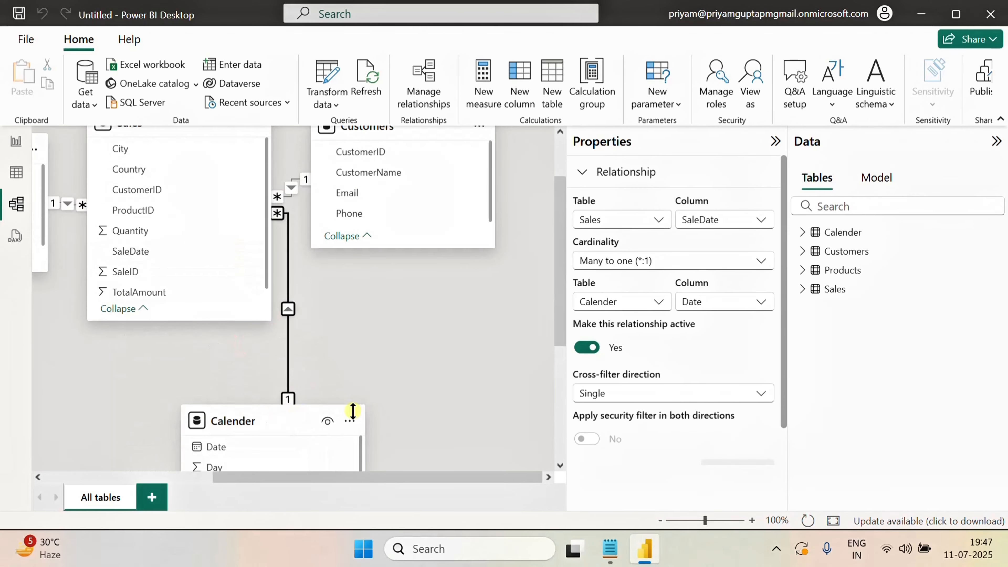
Insert a tall, narrow text box on the report page
{"action": "left_click", "coordinate": [16, 140]}
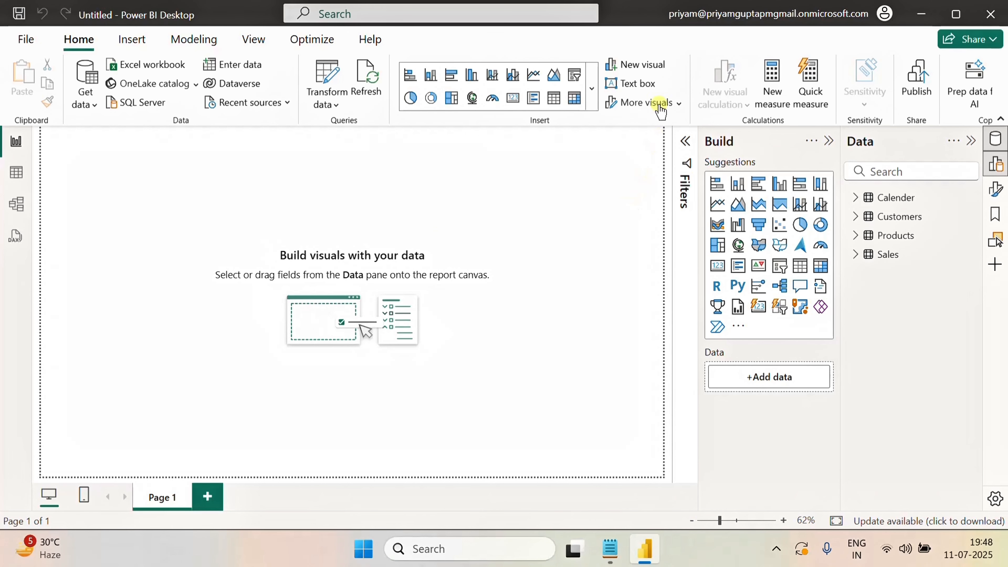
{"action": "left_click", "coordinate": [644, 88]}
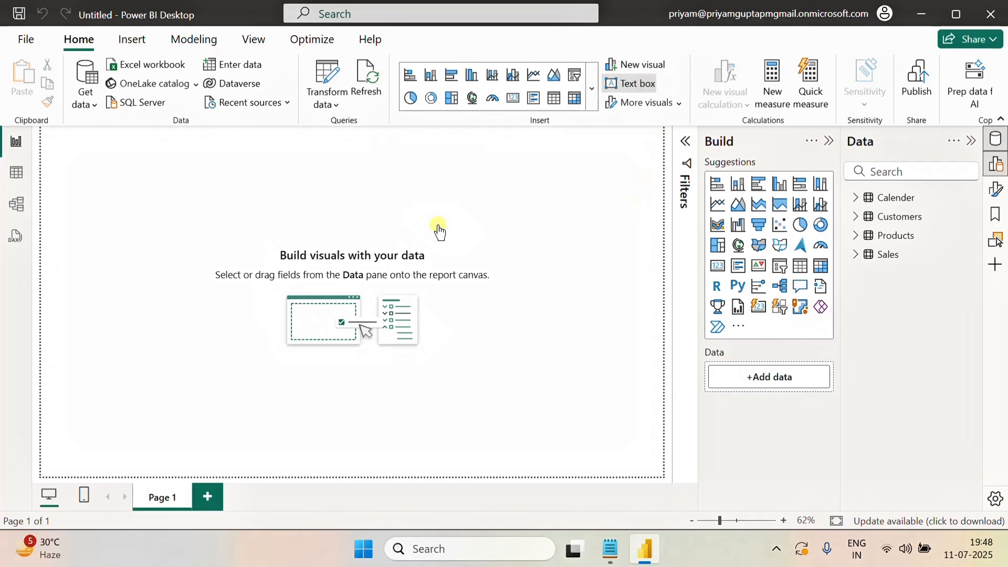
{"action": "left_click_drag", "start_coordinate": [93, 239], "coordinate": [61, 407]}
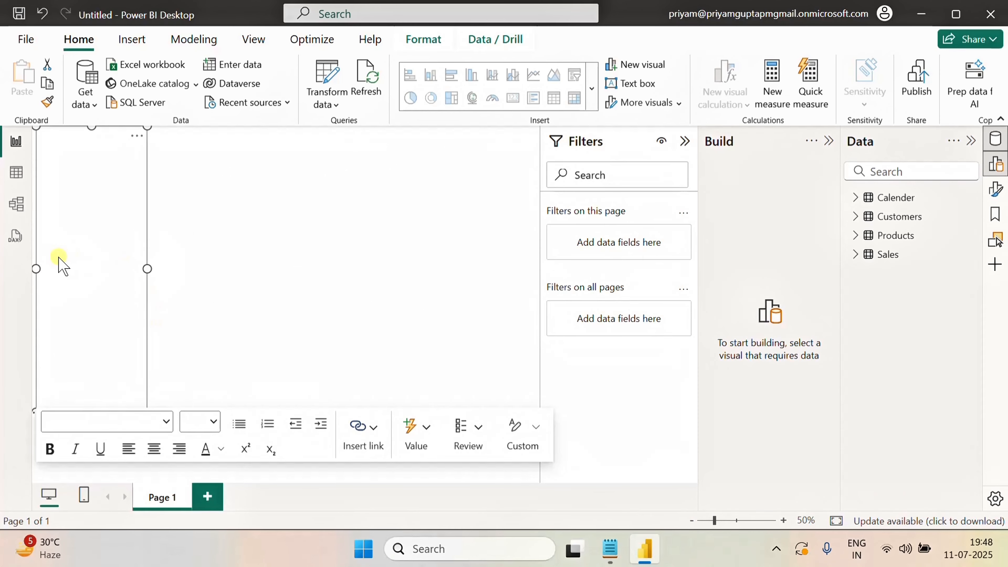
Resize the text box so it starts at the page's left edge and is slightly wider
{"action": "left_click_drag", "start_coordinate": [36, 269], "coordinate": [31, 272]}
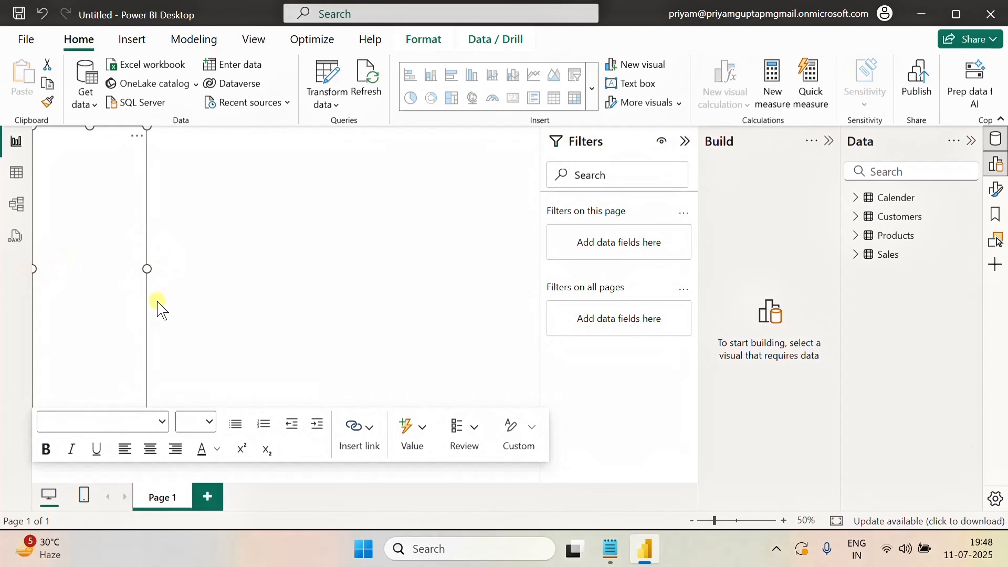
{"action": "left_click_drag", "start_coordinate": [147, 269], "coordinate": [157, 271]}
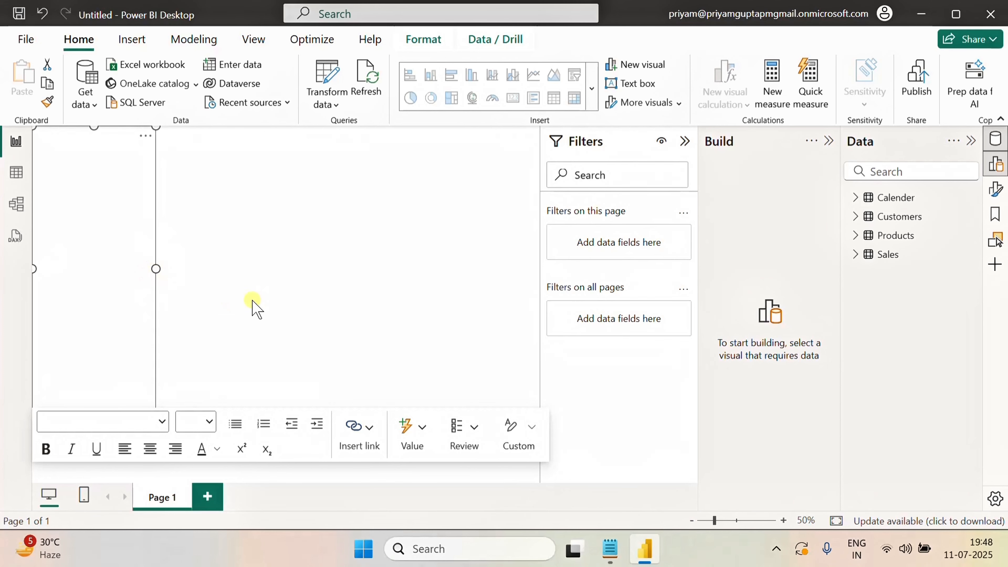
{"action": "left_click", "coordinate": [250, 292]}
Enter 'Page Navigation' in the text box and format the text bold at font size 16
{"action": "left_click", "coordinate": [131, 275]}
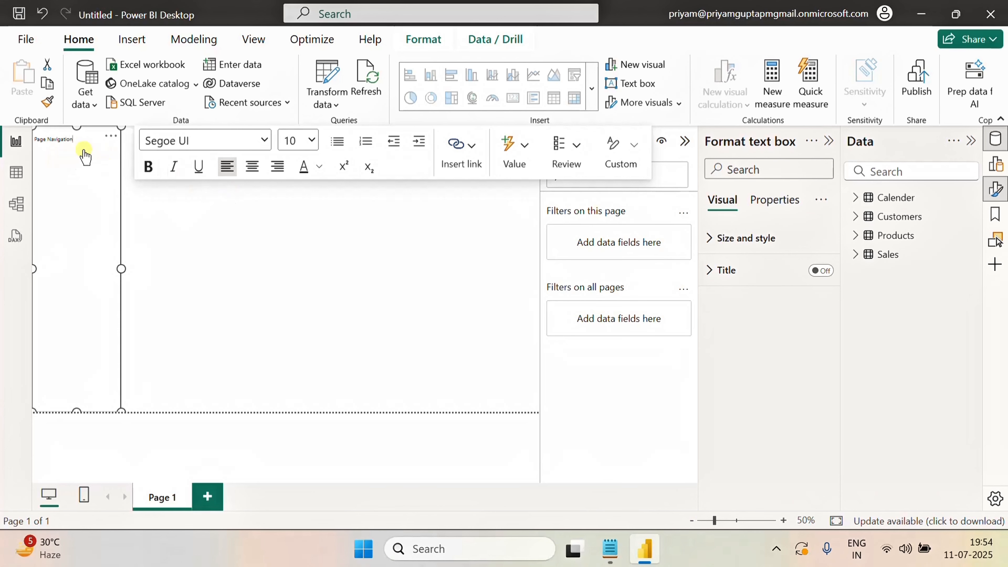
{"action": "left_click", "coordinate": [66, 139]}
{"action": "key", "text": "ctrl+a"}
{"action": "left_click", "coordinate": [312, 140]}
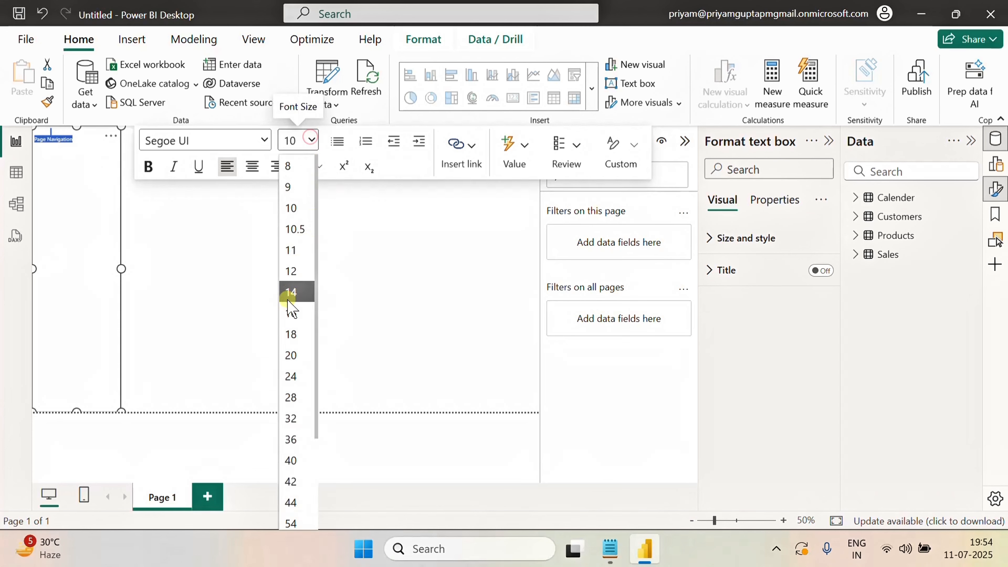
{"action": "left_click", "coordinate": [293, 318]}
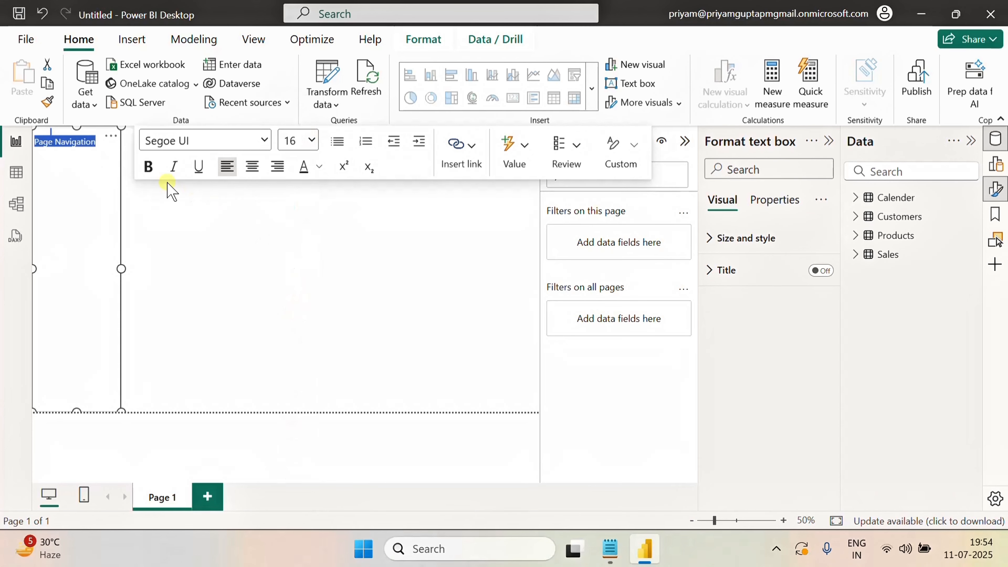
{"action": "left_click", "coordinate": [148, 166]}
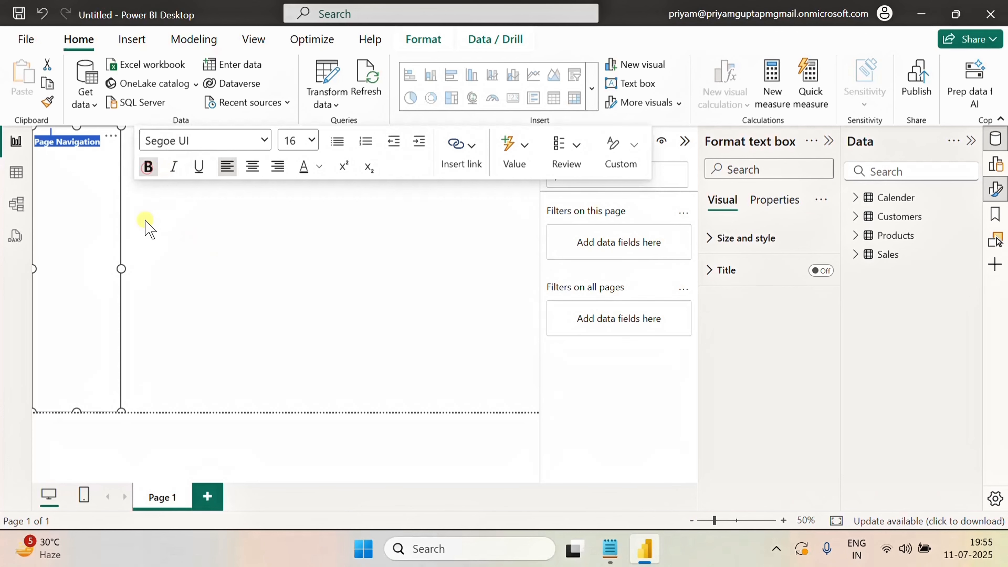
Reposition the 'Page Navigation' heading further right within the text box's first line
{"action": "left_click", "coordinate": [38, 142]}
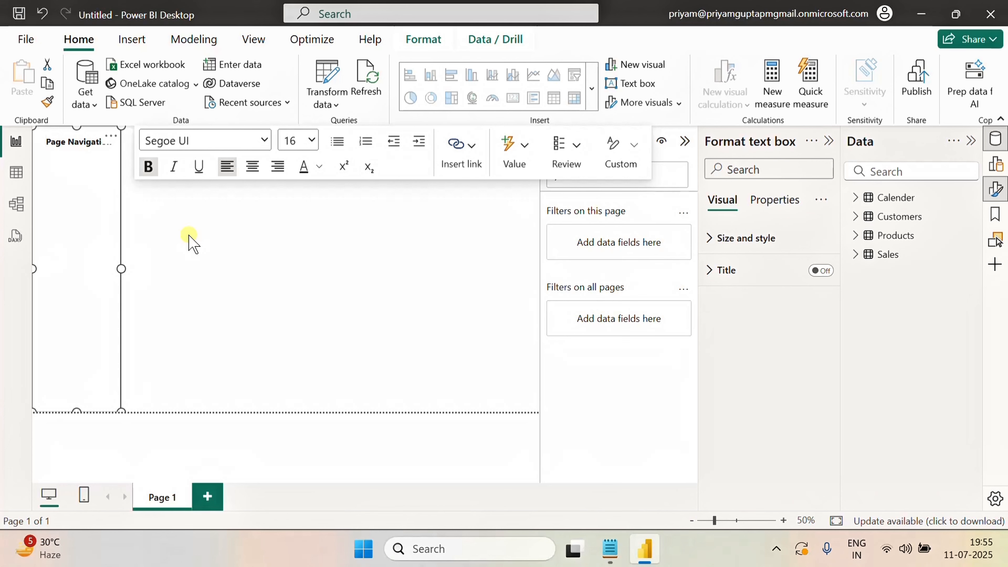
{"action": "key", "text": "Return"}
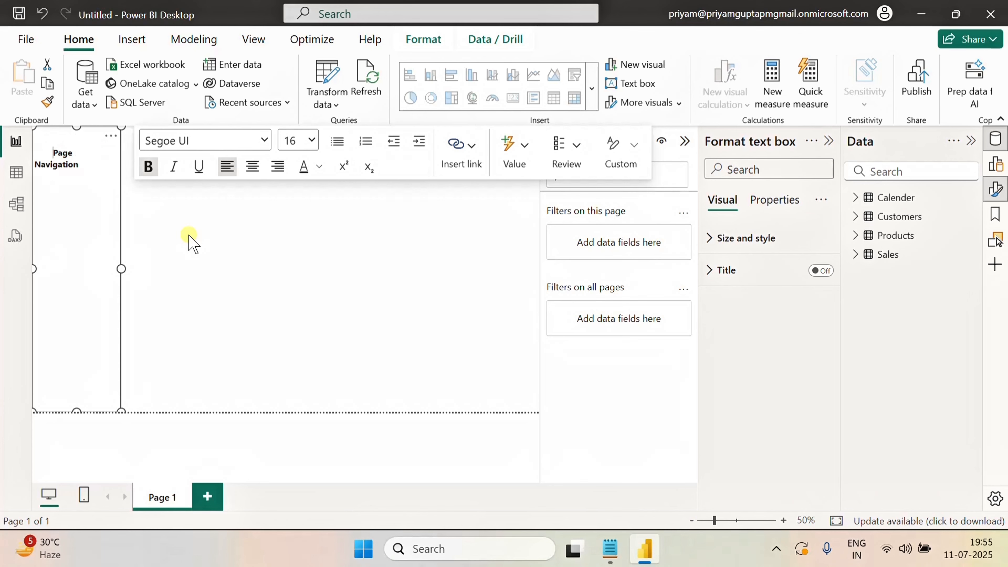
{"action": "key", "text": "BackSpace"}
{"action": "key", "text": "BackSpace"}
{"action": "key", "text": "BackSpace"}
{"action": "key", "text": "BackSpace"}
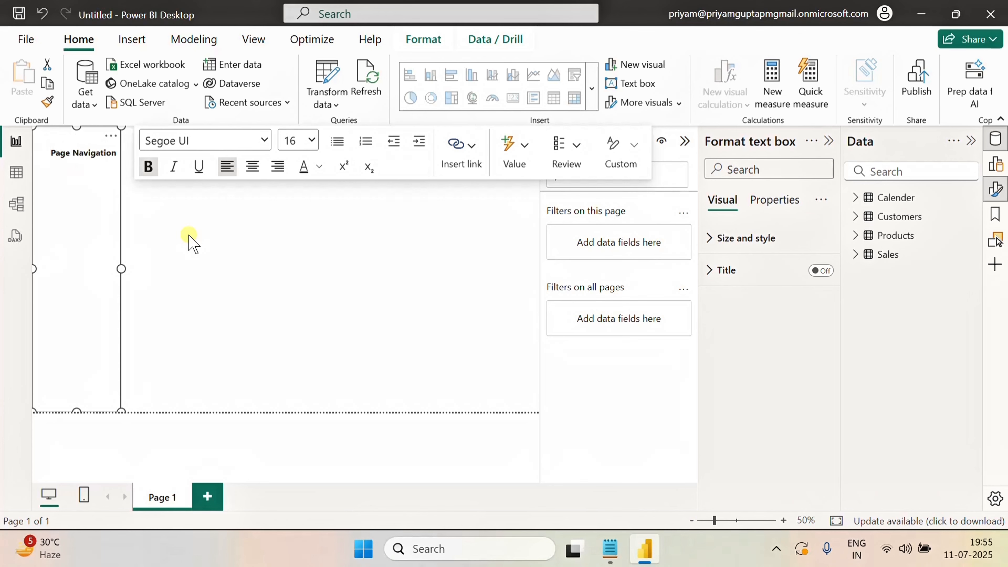
Widen the navigation text box slightly
{"action": "left_click_drag", "start_coordinate": [121, 269], "coordinate": [128, 269]}
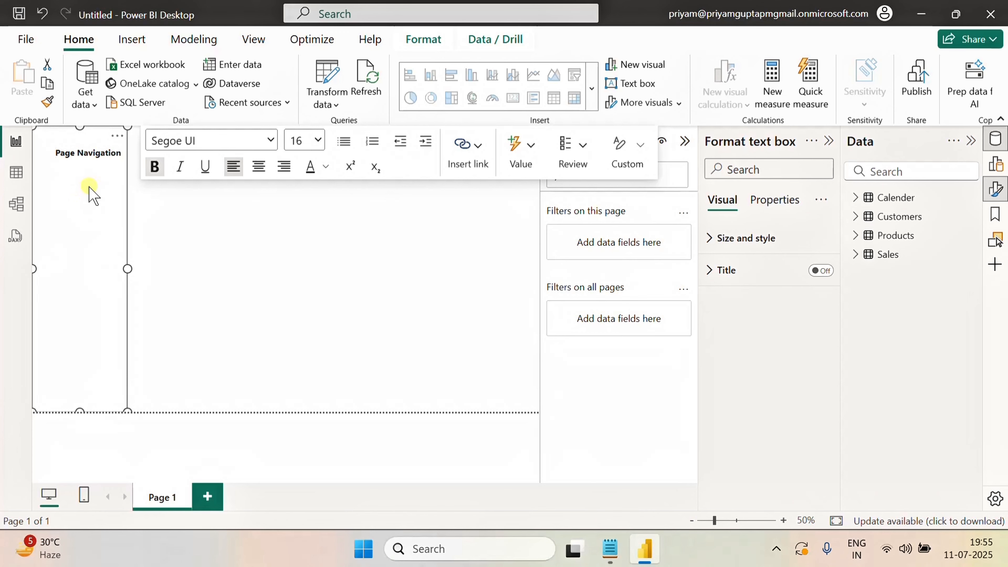
{"action": "left_click", "coordinate": [190, 239]}
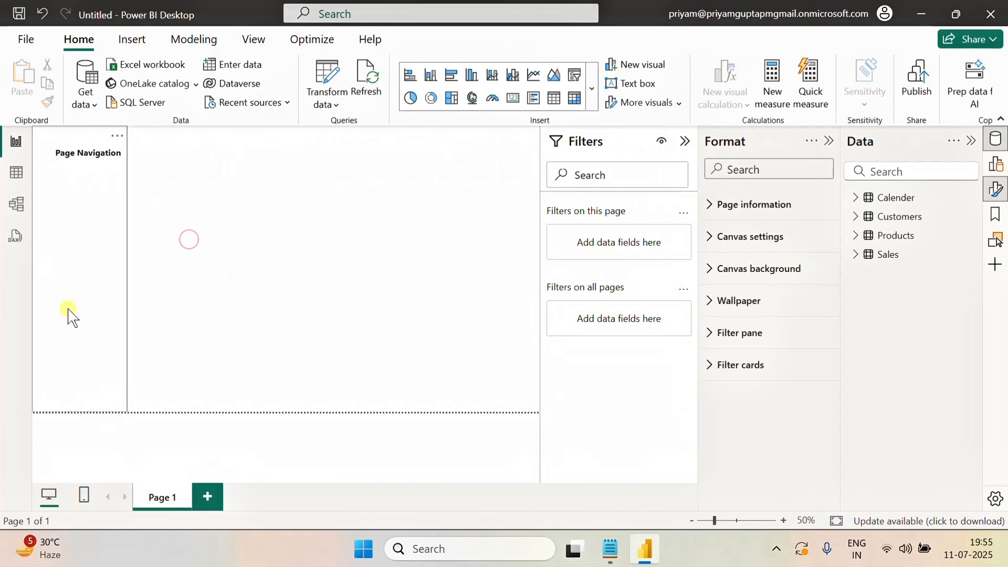
{"action": "left_click", "coordinate": [87, 286]}
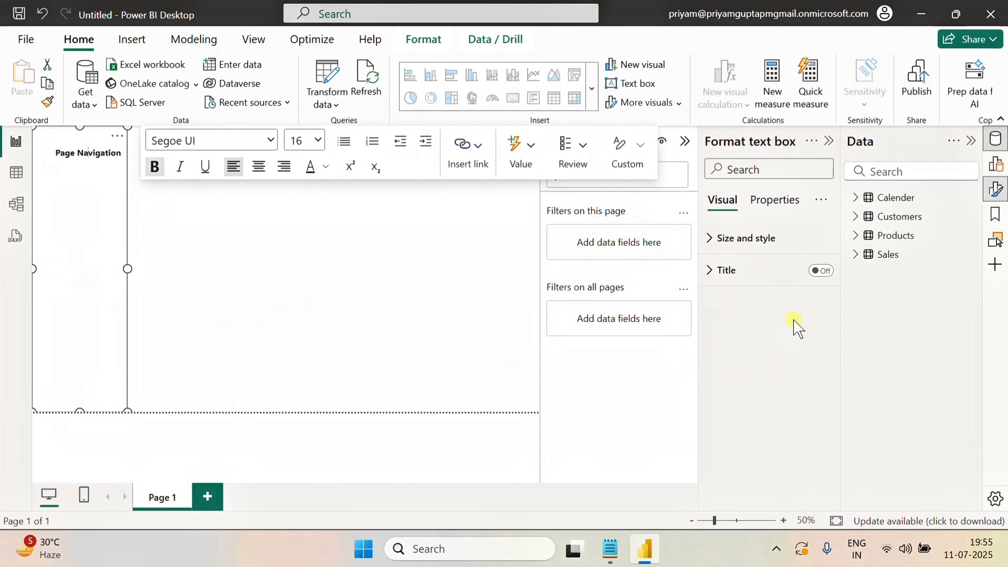
Set the text box background colour to a light blue
{"action": "left_click", "coordinate": [714, 238]}
{"action": "scroll", "coordinate": [773, 401], "scroll_direction": "down", "scroll_amount": 3}
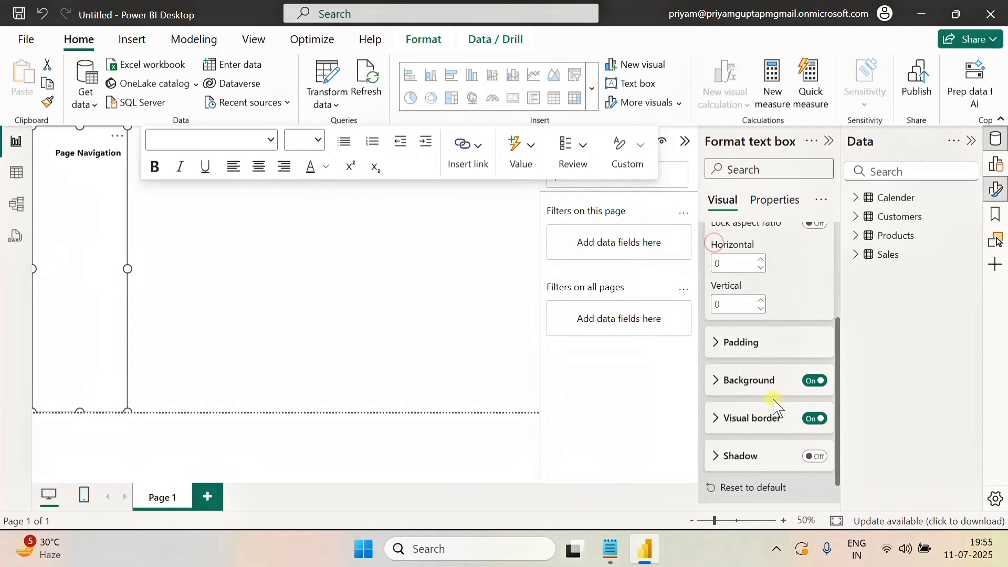
{"action": "scroll", "coordinate": [777, 408], "scroll_direction": "down", "scroll_amount": 1}
{"action": "left_click", "coordinate": [721, 350]}
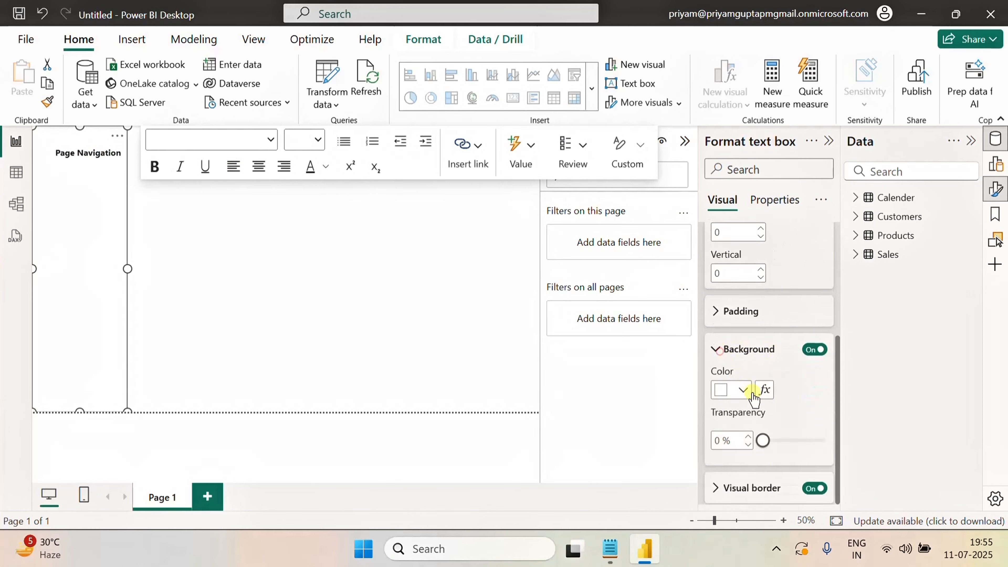
{"action": "scroll", "coordinate": [753, 373], "scroll_direction": "down", "scroll_amount": 3}
{"action": "left_click", "coordinate": [745, 311]}
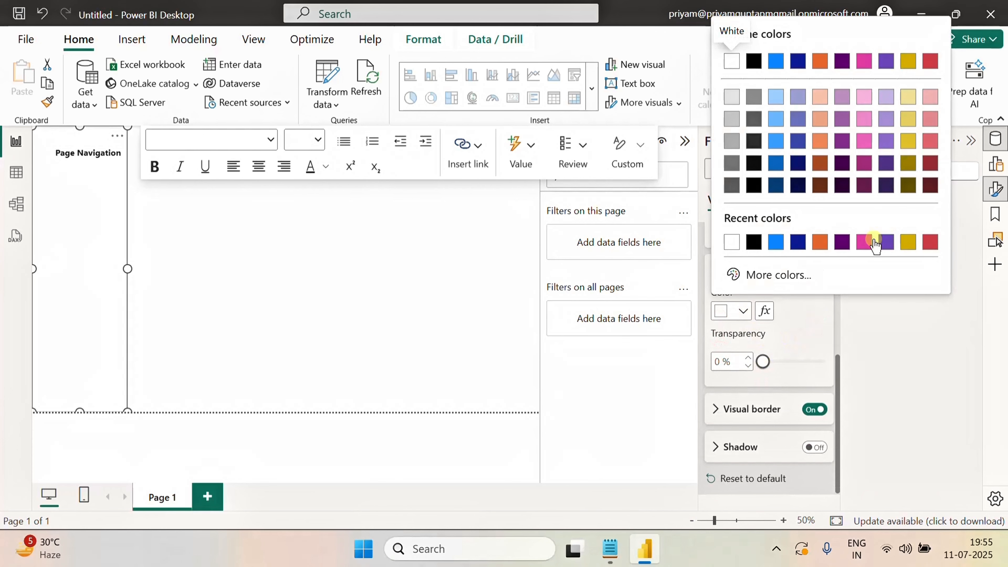
{"action": "left_click", "coordinate": [776, 120]}
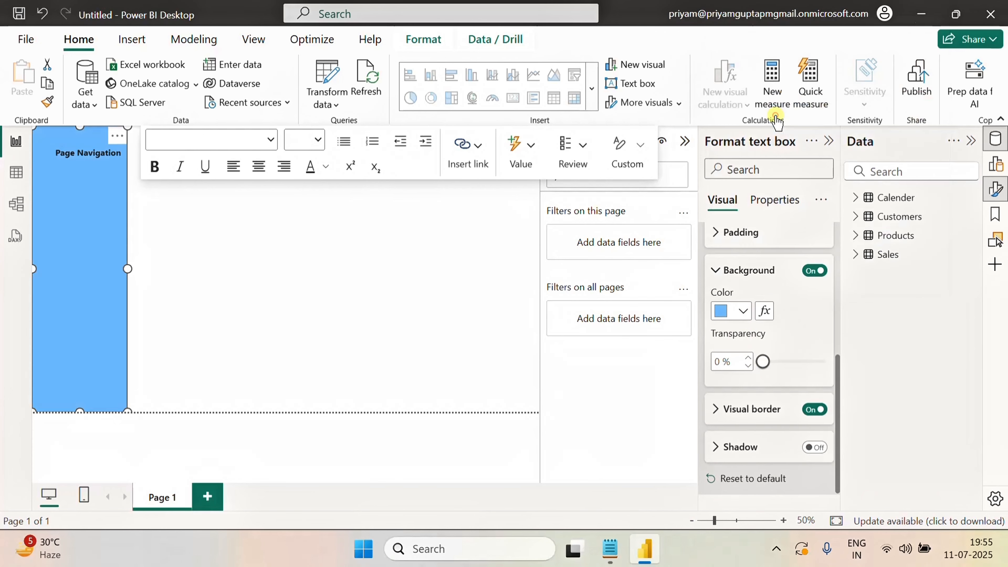
{"action": "left_click", "coordinate": [742, 312]}
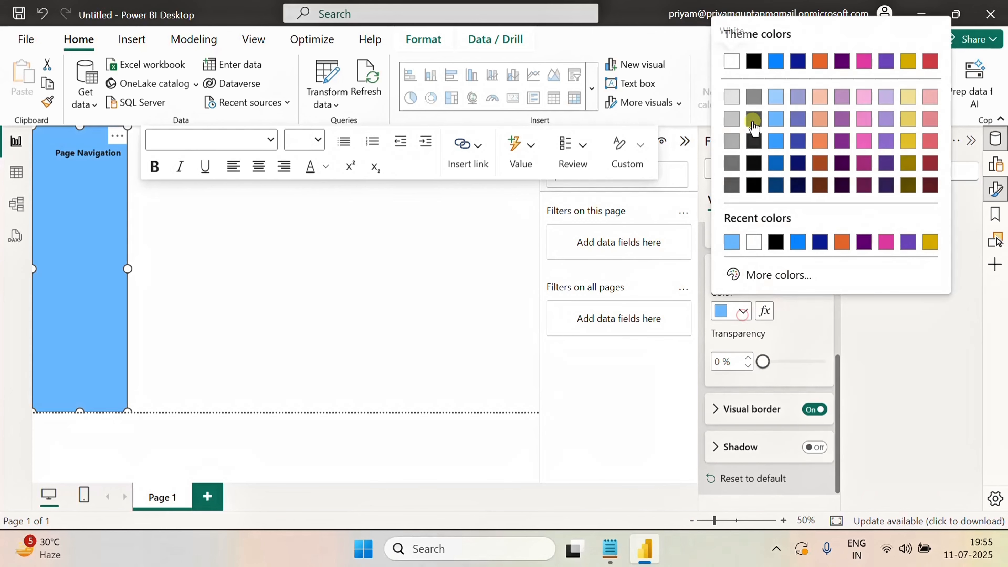
{"action": "left_click", "coordinate": [776, 97]}
{"action": "left_click", "coordinate": [251, 268]}
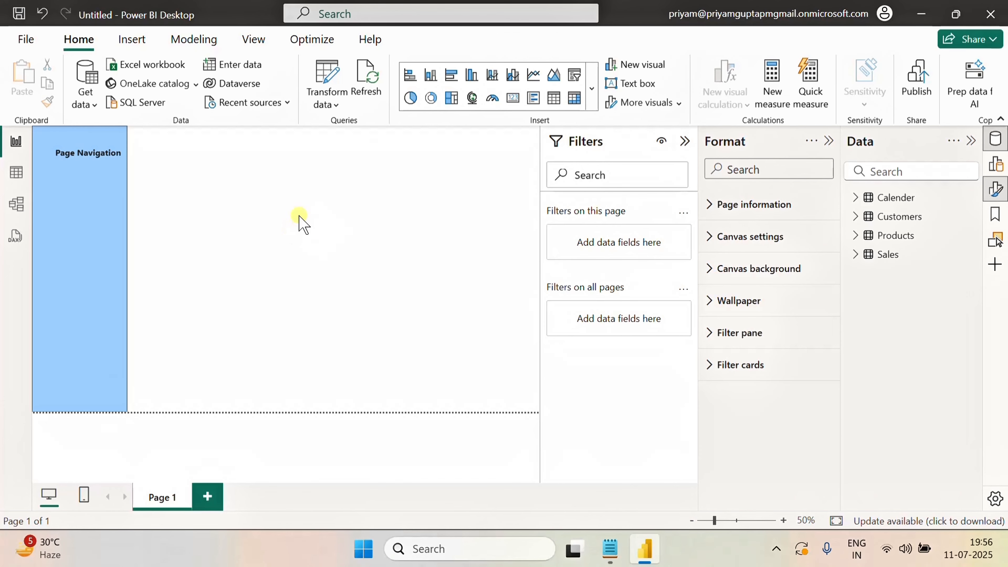
Insert a blank button and size it about 57 wide by 55 high at the navigation panel's top-left corner
{"action": "left_click", "coordinate": [132, 39]}
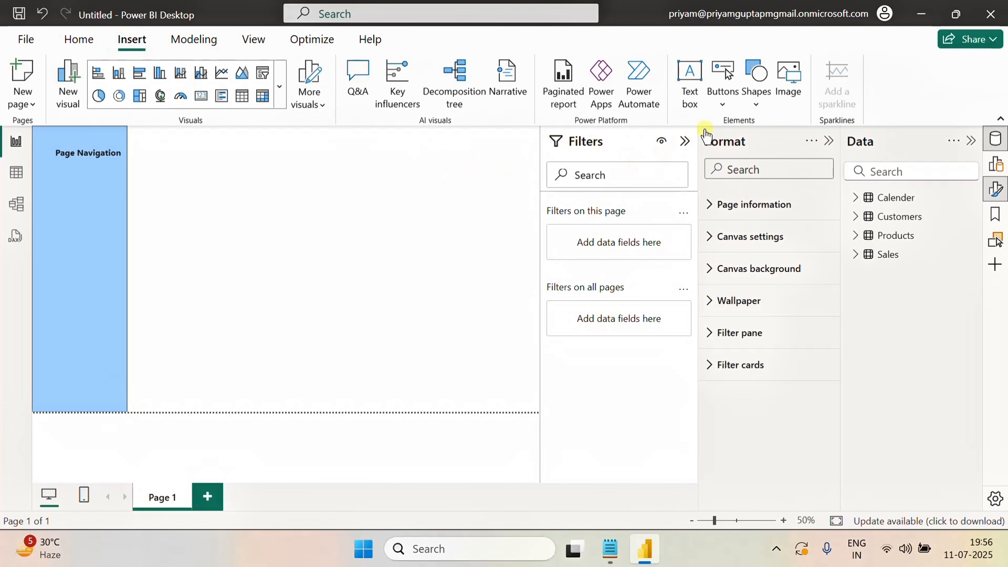
{"action": "left_click", "coordinate": [722, 81]}
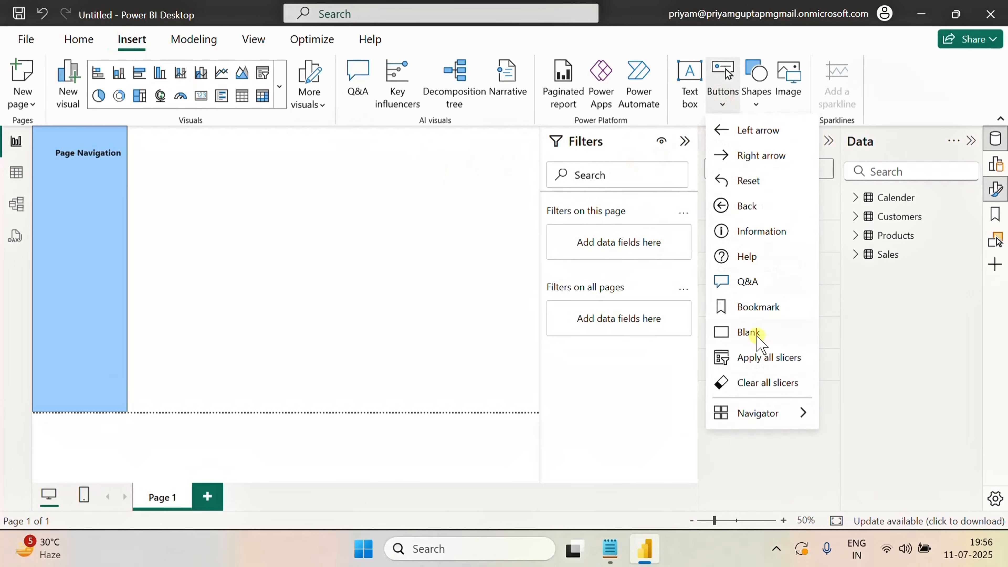
{"action": "left_click", "coordinate": [748, 333]}
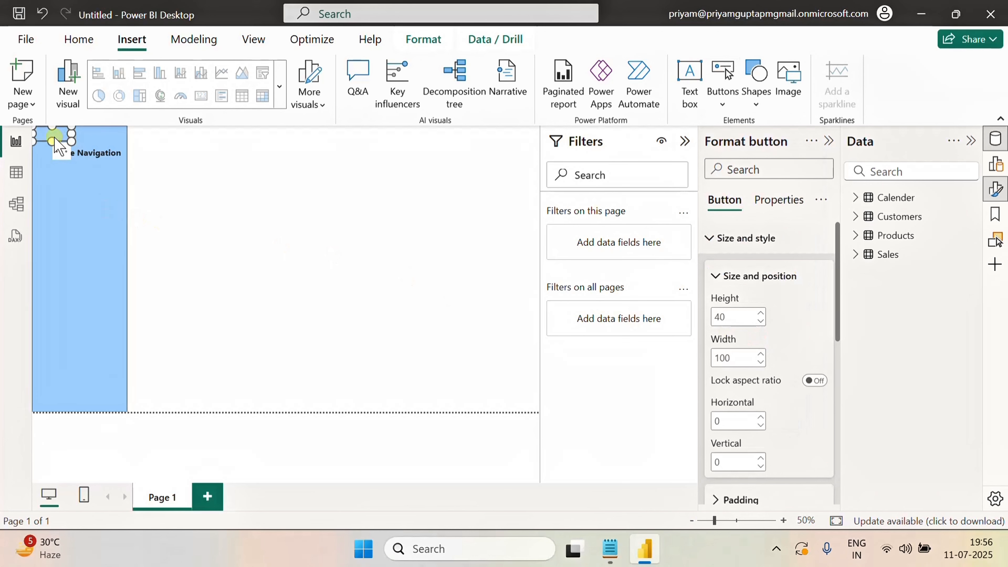
{"action": "left_click_drag", "start_coordinate": [52, 141], "coordinate": [46, 169]}
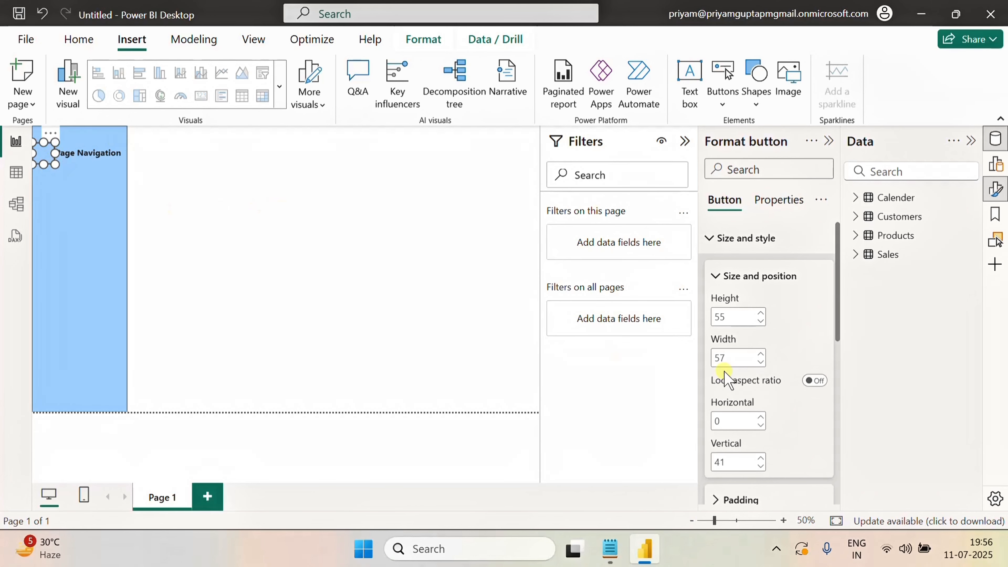
Set the button's icon type to Custom using the pngwing.com image from Downloads
{"action": "left_click", "coordinate": [717, 240]}
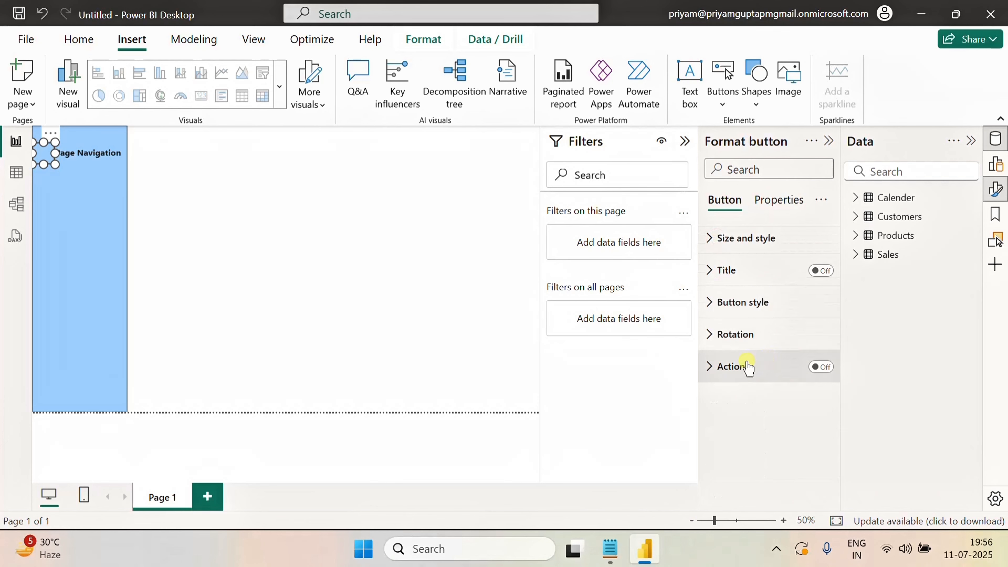
{"action": "left_click", "coordinate": [715, 311]}
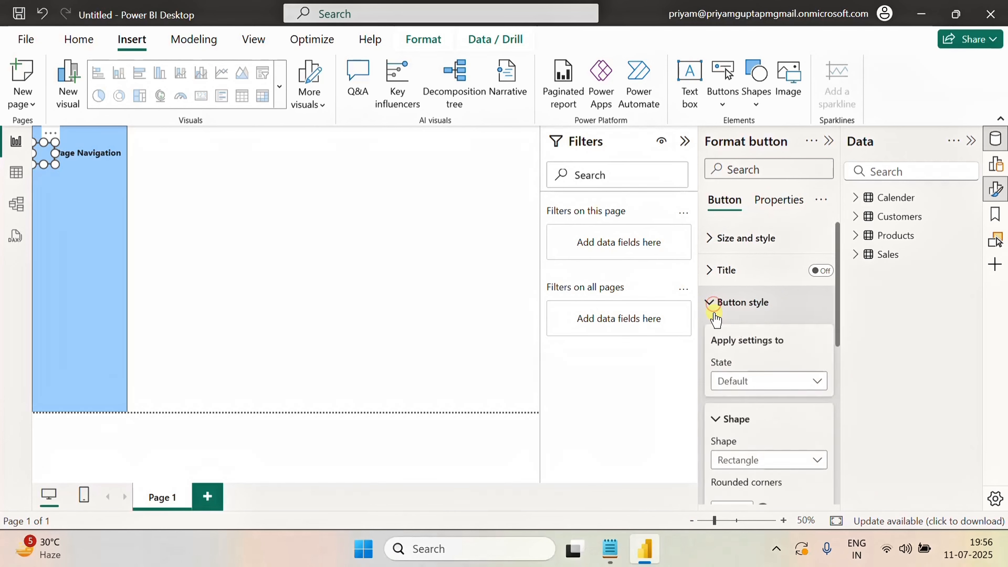
{"action": "scroll", "coordinate": [765, 409], "scroll_direction": "down", "scroll_amount": 8}
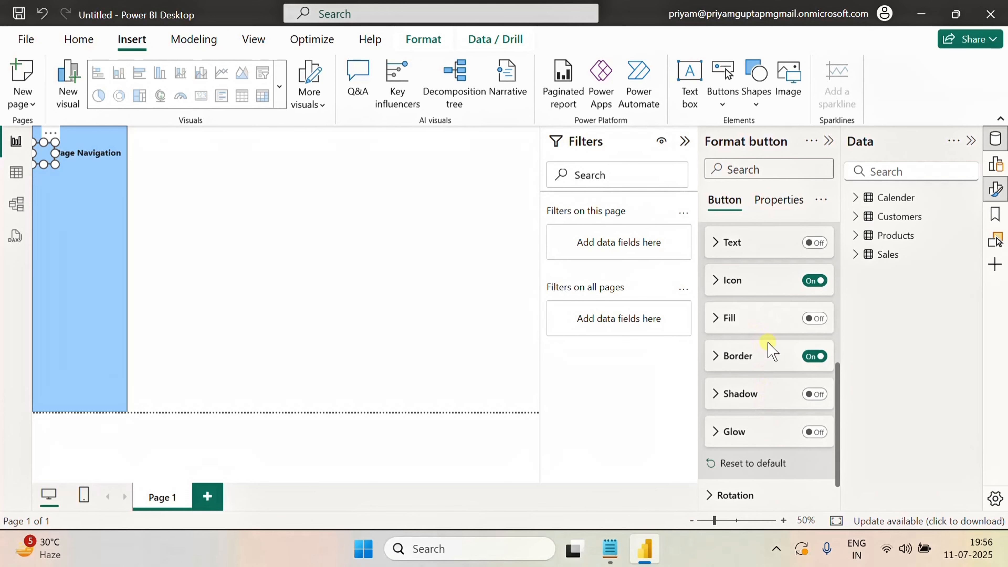
{"action": "left_click", "coordinate": [740, 294]}
{"action": "scroll", "coordinate": [754, 361], "scroll_direction": "down", "scroll_amount": 2}
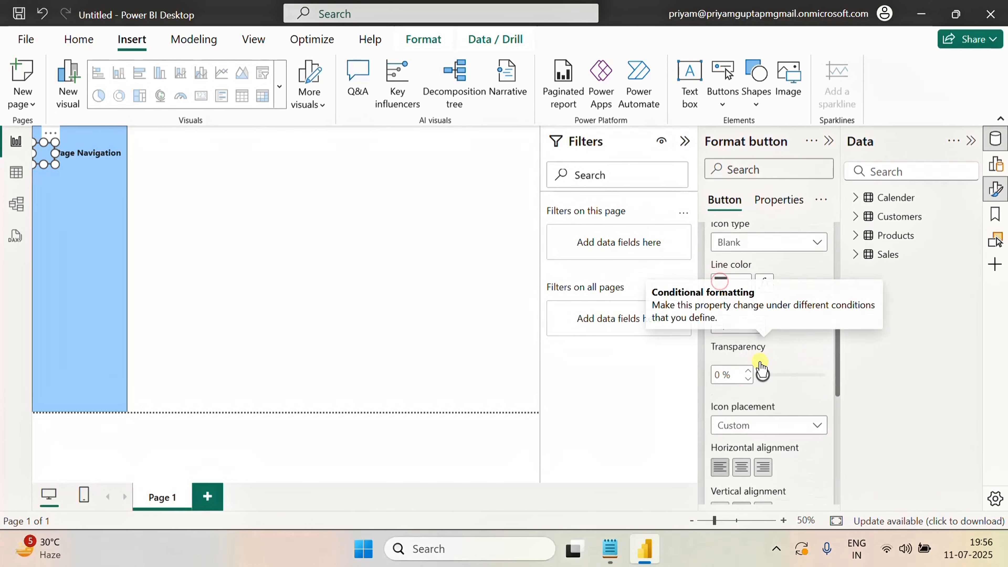
{"action": "scroll", "coordinate": [790, 333], "scroll_direction": "up", "scroll_amount": 2}
{"action": "left_click", "coordinate": [777, 326]}
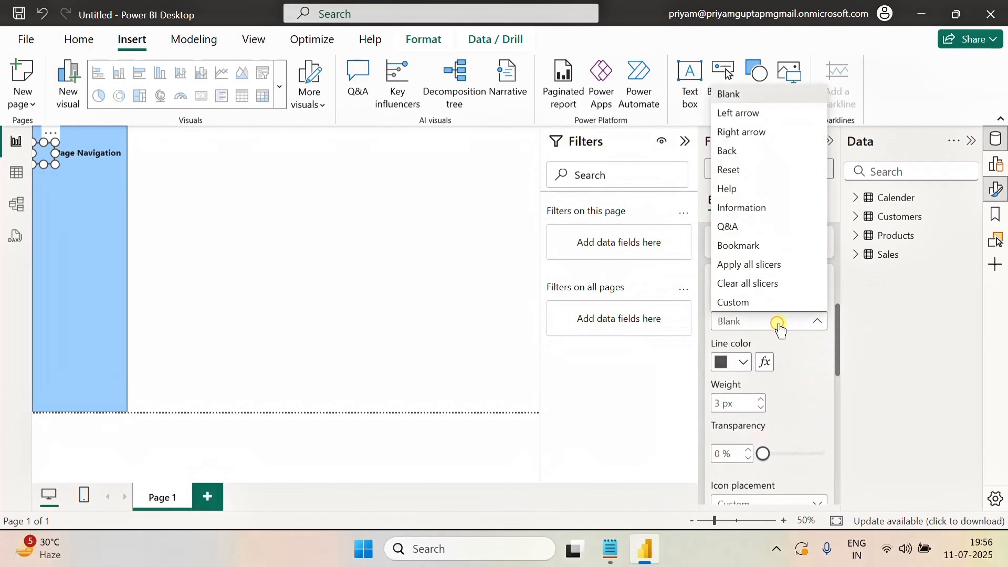
{"action": "left_click", "coordinate": [750, 302]}
{"action": "left_click", "coordinate": [817, 347]}
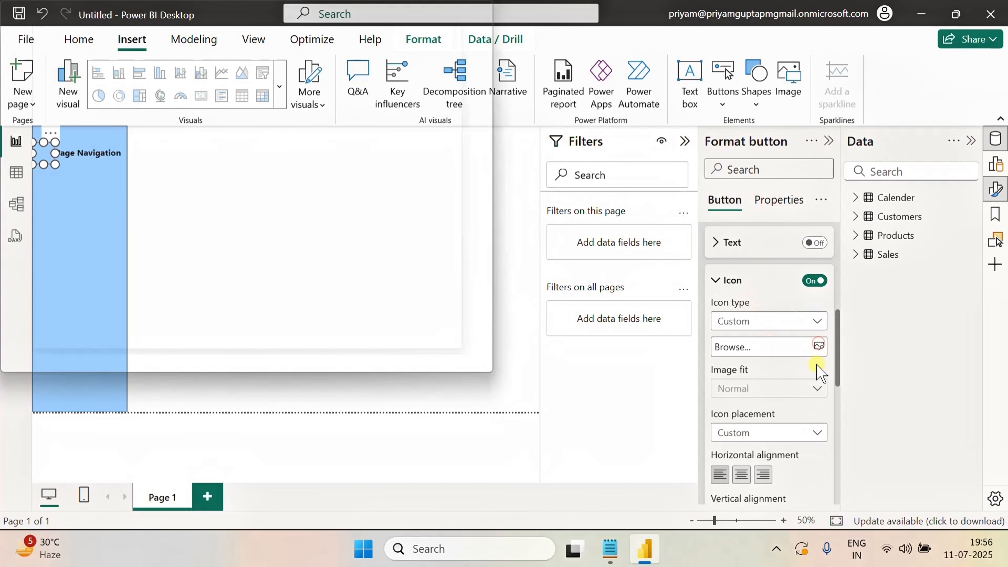
{"action": "left_click", "coordinate": [198, 146]}
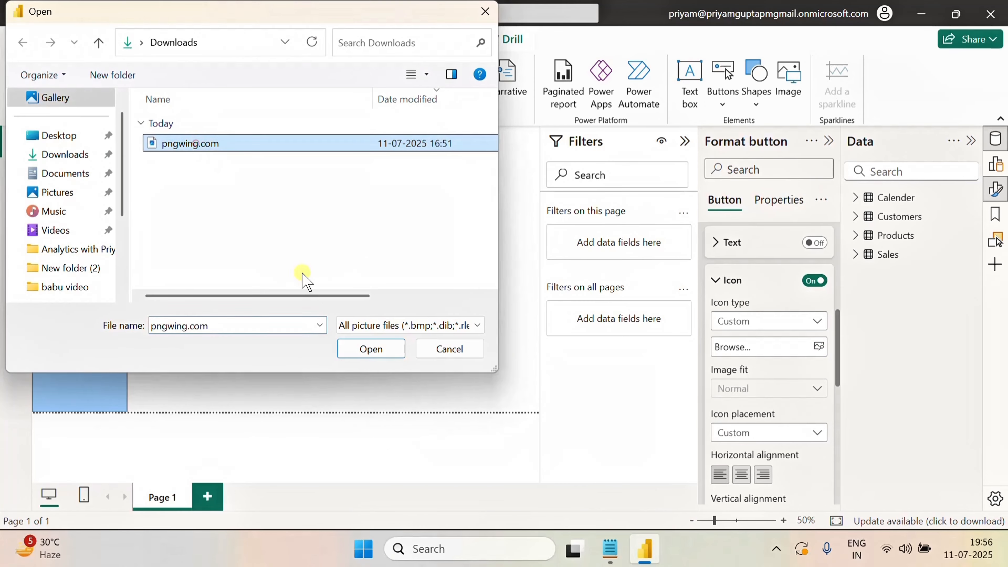
{"action": "left_click", "coordinate": [371, 348]}
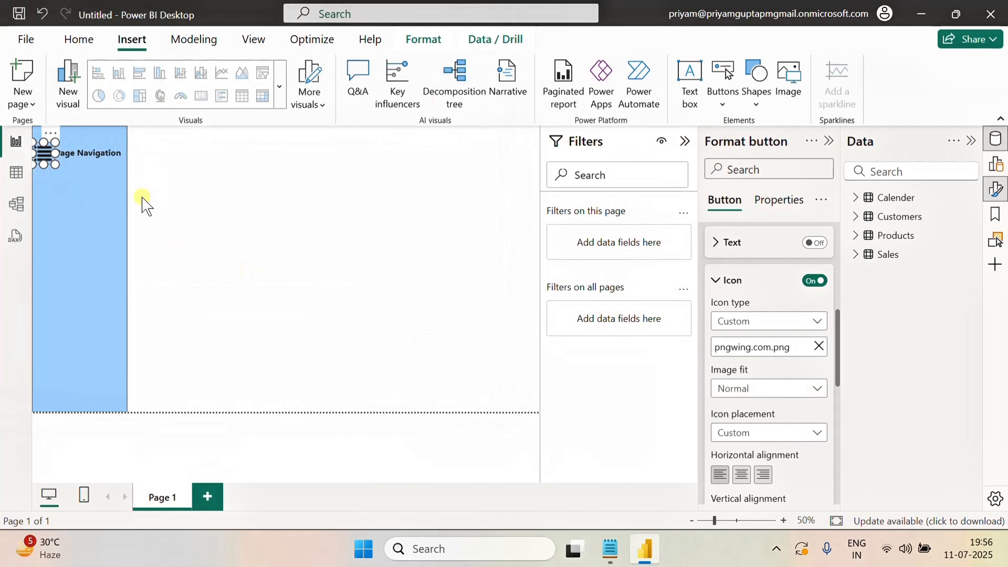
{"action": "left_click", "coordinate": [183, 202]}
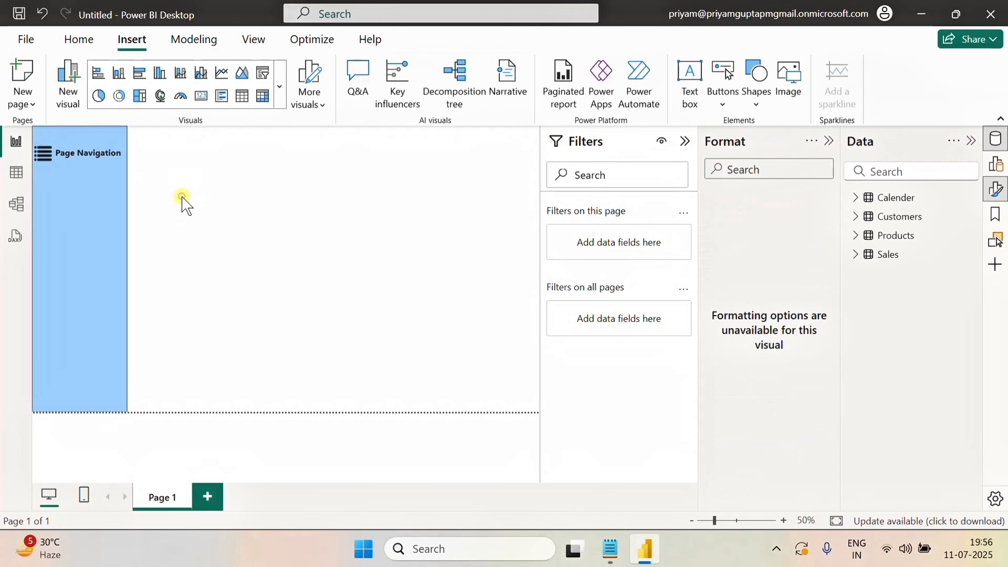
{"action": "left_click", "coordinate": [44, 158]}
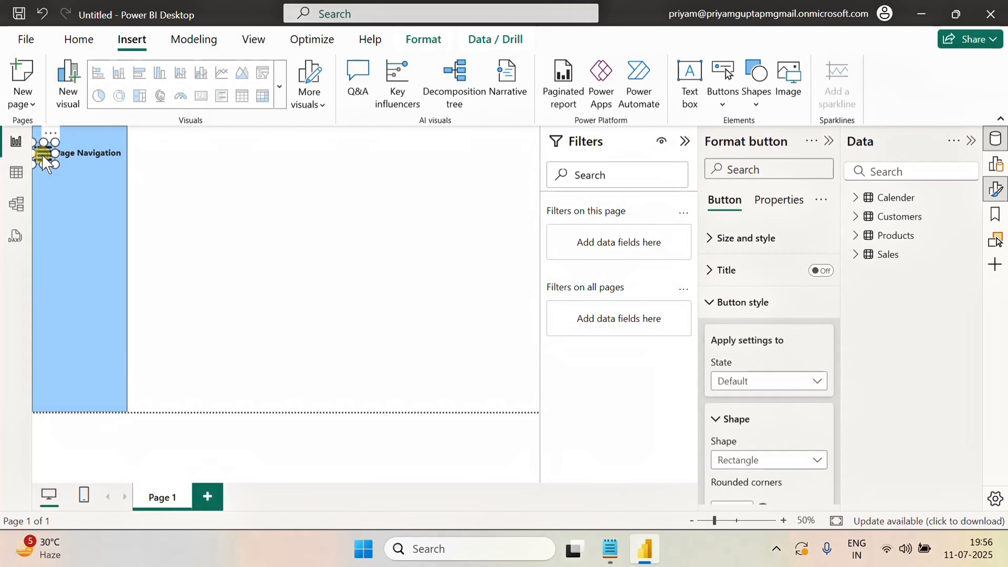
{"action": "left_click", "coordinate": [209, 190]}
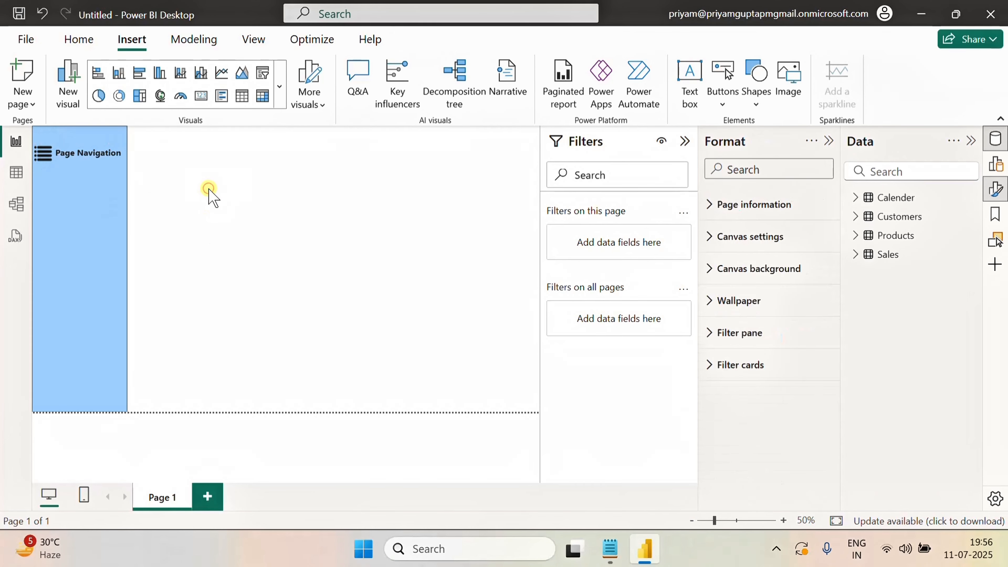
Insert a new text box beside the navigation panel and narrow it to a thin vertical strip
{"action": "left_click", "coordinate": [691, 97]}
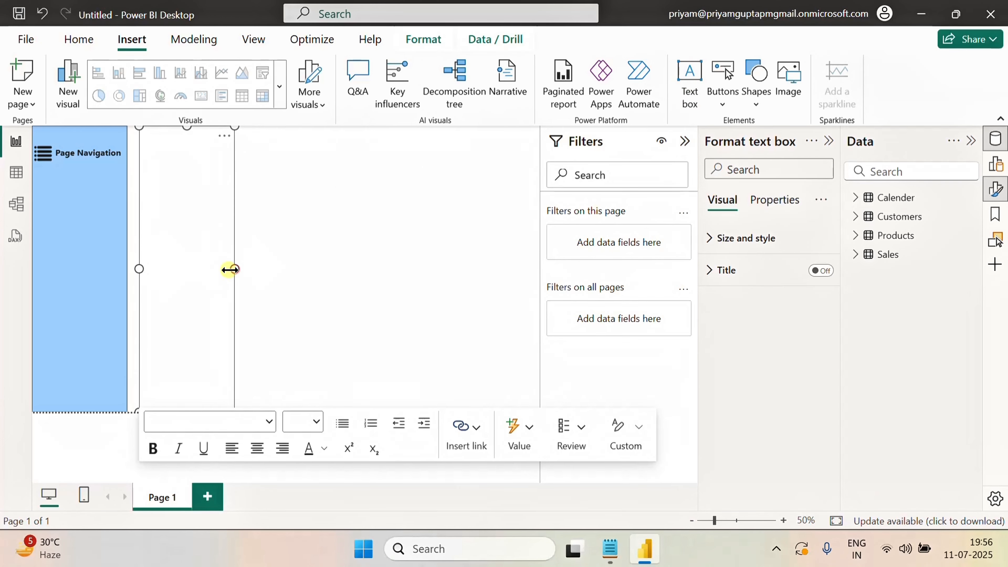
{"action": "left_click_drag", "start_coordinate": [229, 270], "coordinate": [167, 274]}
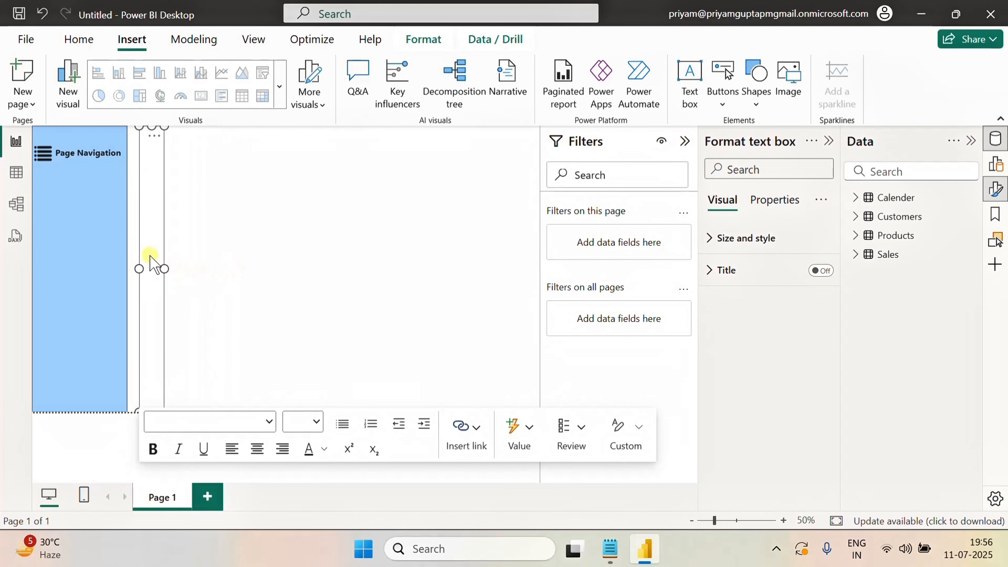
Move the thin text box strip to the page's left edge, about 57 wide, overlapping the navigation panel
{"action": "left_click", "coordinate": [150, 244]}
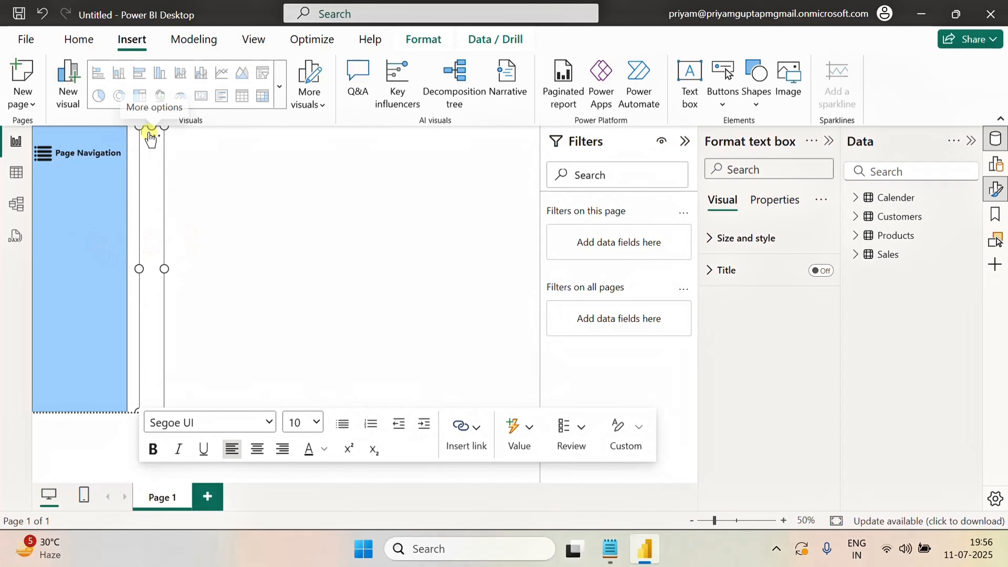
{"action": "left_click_drag", "start_coordinate": [141, 269], "coordinate": [38, 285]}
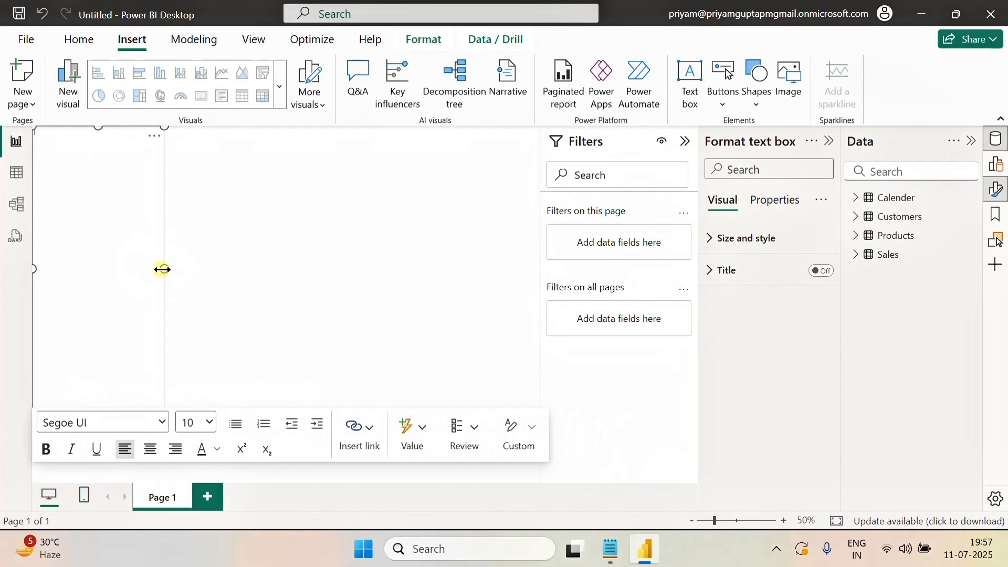
{"action": "left_click_drag", "start_coordinate": [162, 269], "coordinate": [56, 282]}
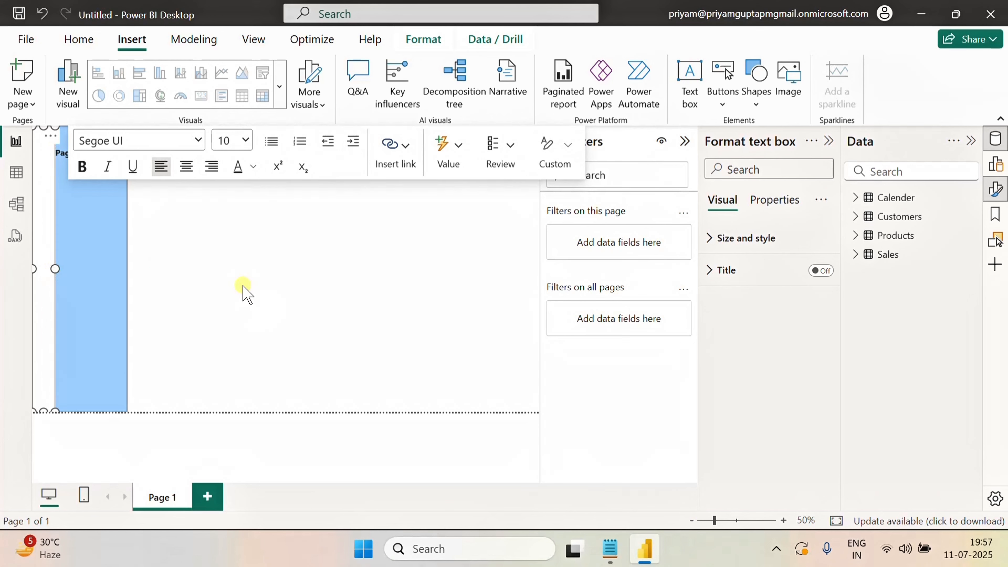
Set the strip text box's background colour to light blue
{"action": "left_click", "coordinate": [708, 239]}
{"action": "scroll", "coordinate": [769, 403], "scroll_direction": "down", "scroll_amount": 4}
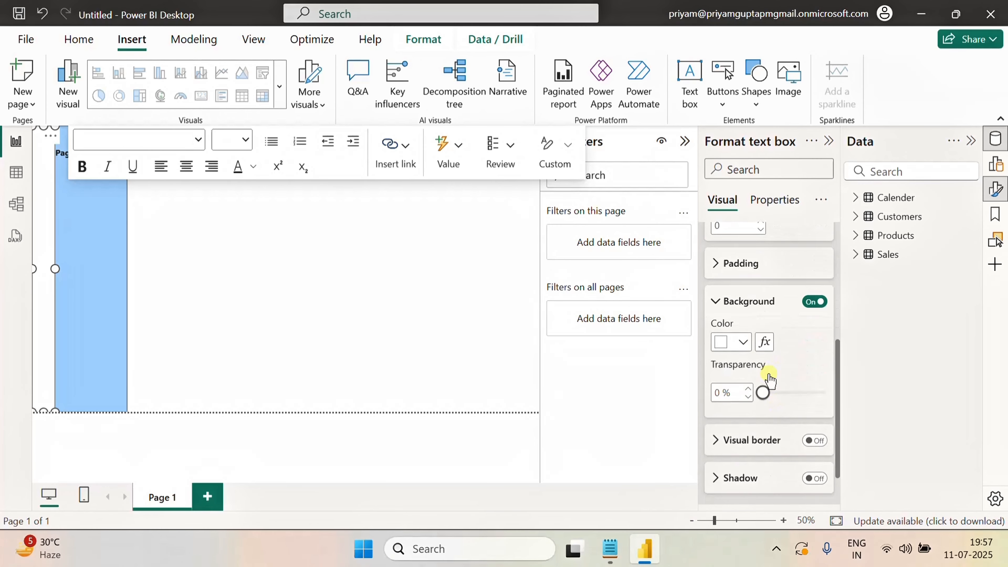
{"action": "left_click", "coordinate": [743, 341]}
{"action": "left_click", "coordinate": [732, 278]}
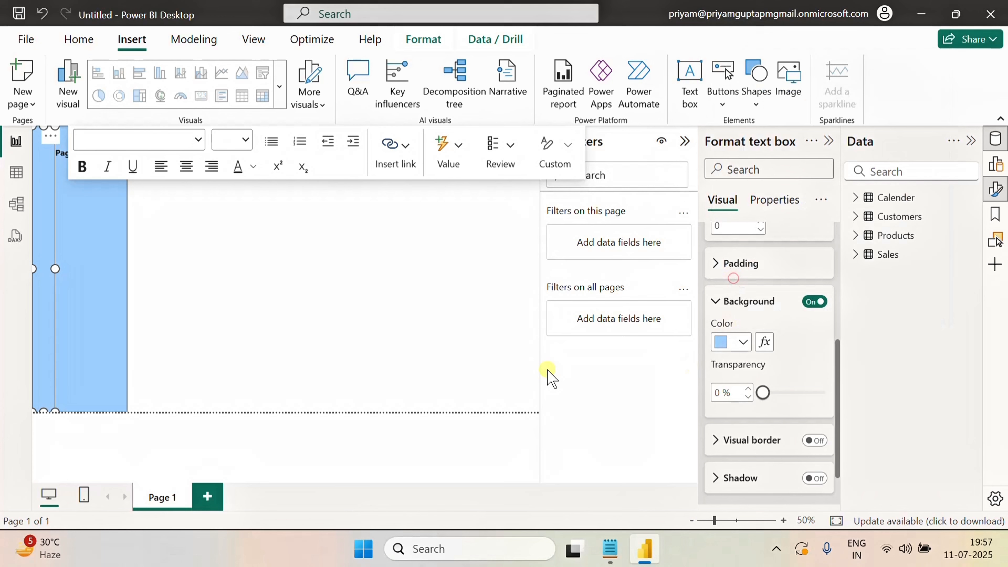
{"action": "left_click", "coordinate": [332, 279]}
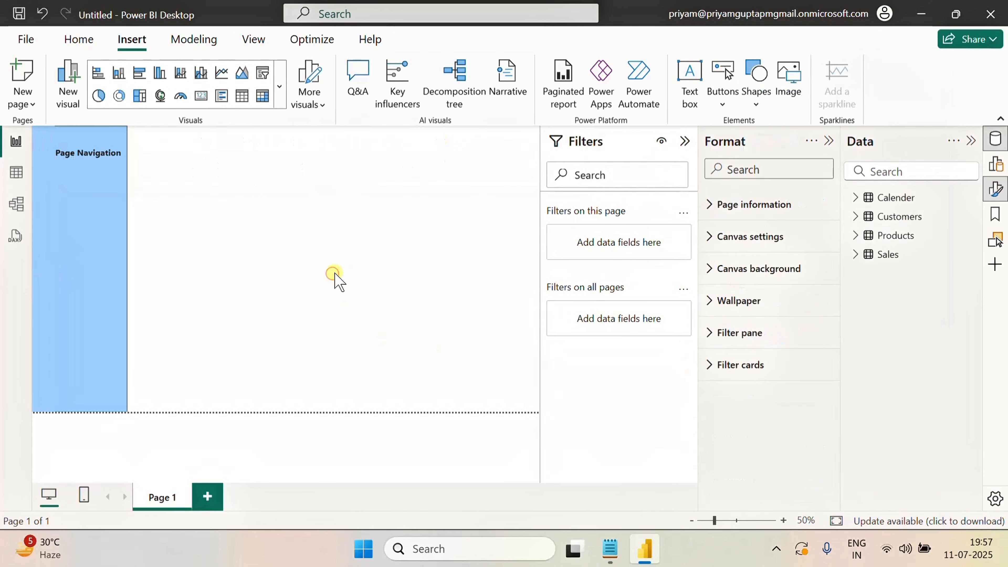
{"action": "left_click", "coordinate": [42, 202]}
{"action": "left_click", "coordinate": [190, 250]}
{"action": "left_click", "coordinate": [38, 214]}
{"action": "left_click", "coordinate": [225, 220]}
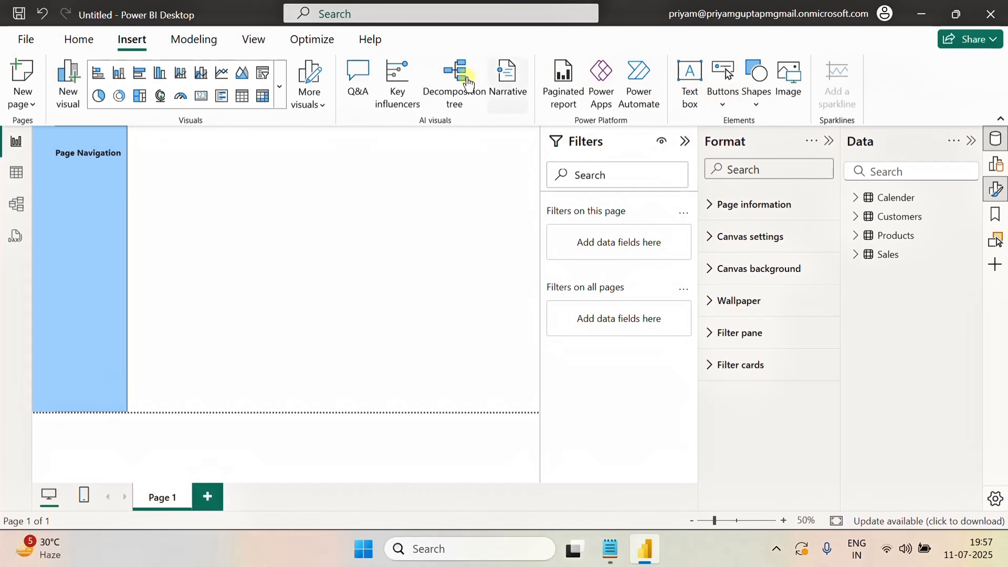
Open the Selection pane to check the layer order of the page's objects
{"action": "left_click", "coordinate": [254, 40]}
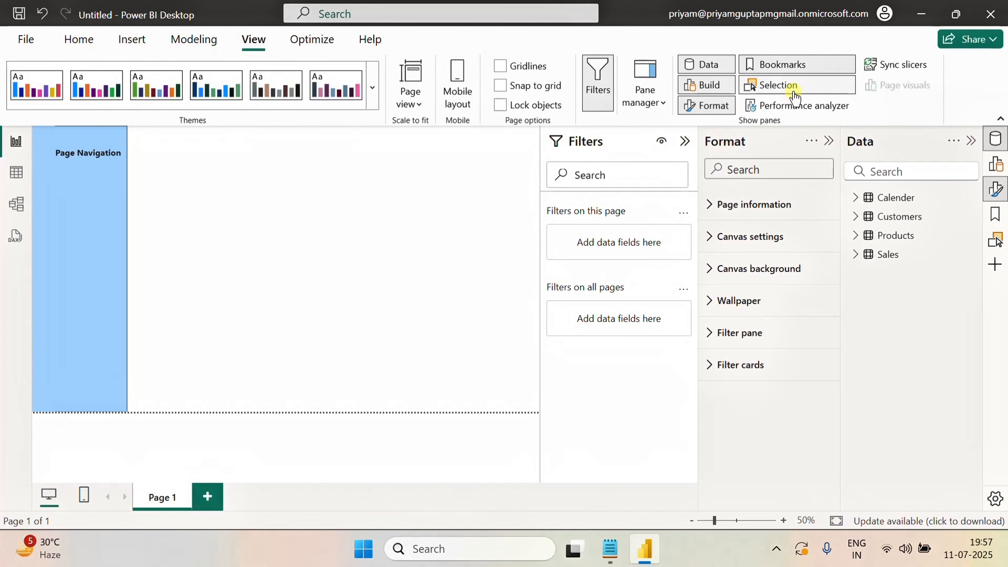
{"action": "left_click", "coordinate": [783, 87]}
{"action": "left_click", "coordinate": [1000, 217]}
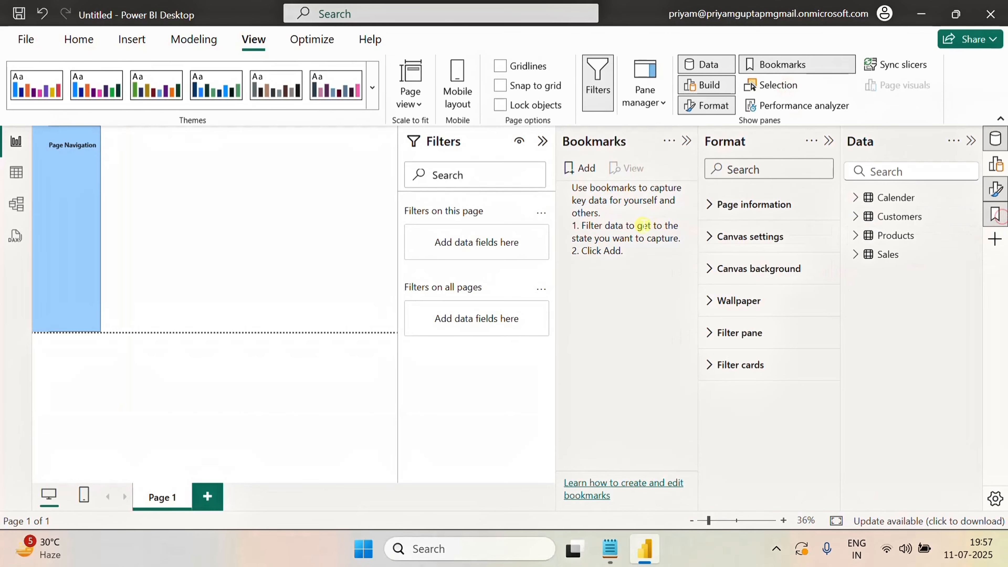
{"action": "left_click", "coordinate": [996, 217]}
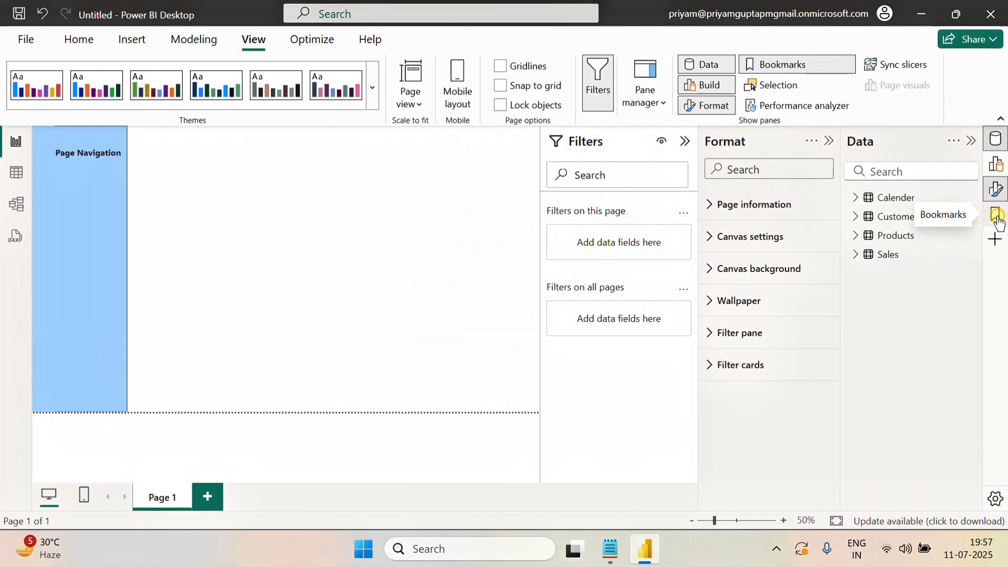
{"action": "left_click", "coordinate": [997, 219]}
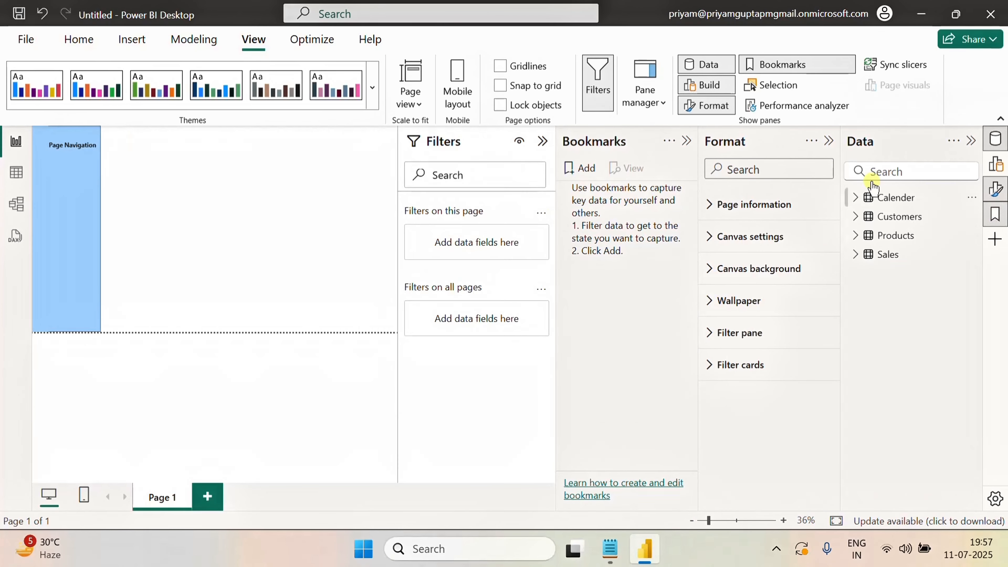
{"action": "left_click", "coordinate": [787, 85]}
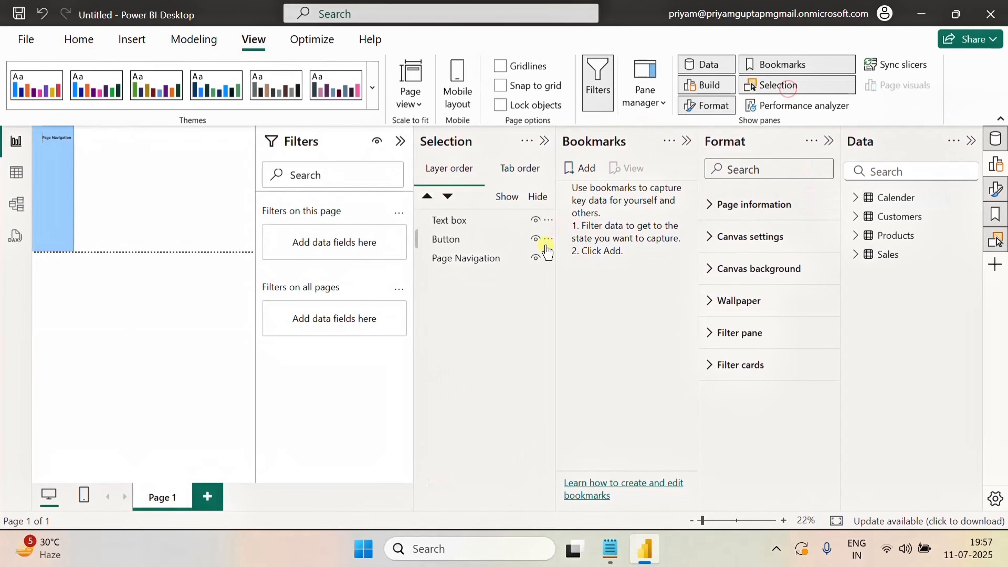
{"action": "left_click", "coordinate": [458, 242]}
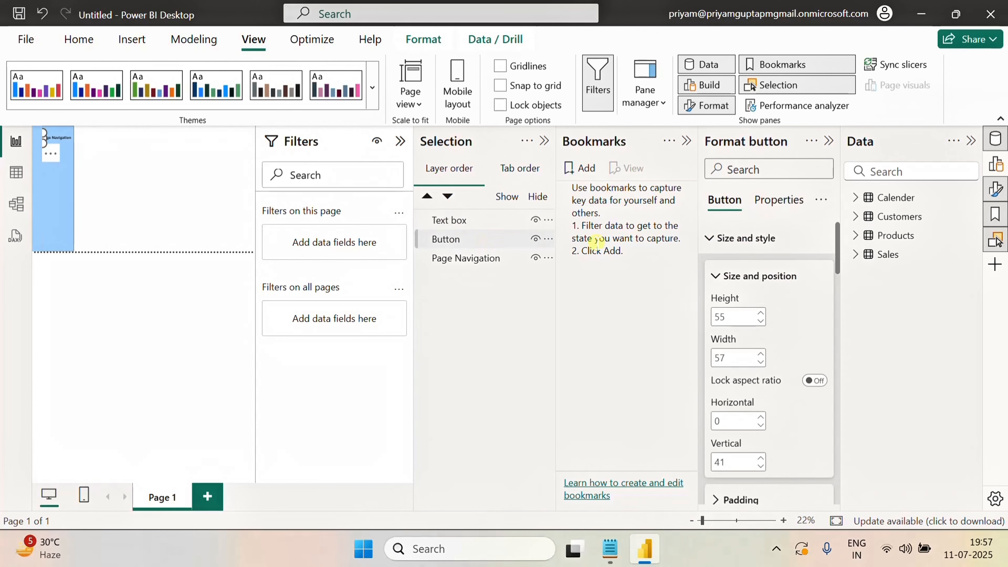
{"action": "left_click", "coordinate": [687, 141]}
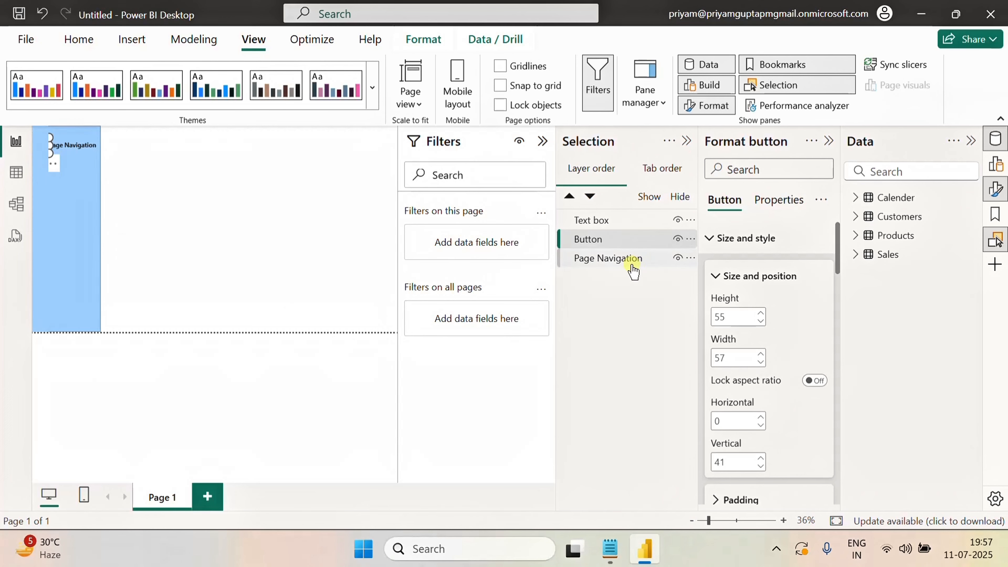
Select the strip text box and send it backward behind the button
{"action": "left_click", "coordinate": [597, 241]}
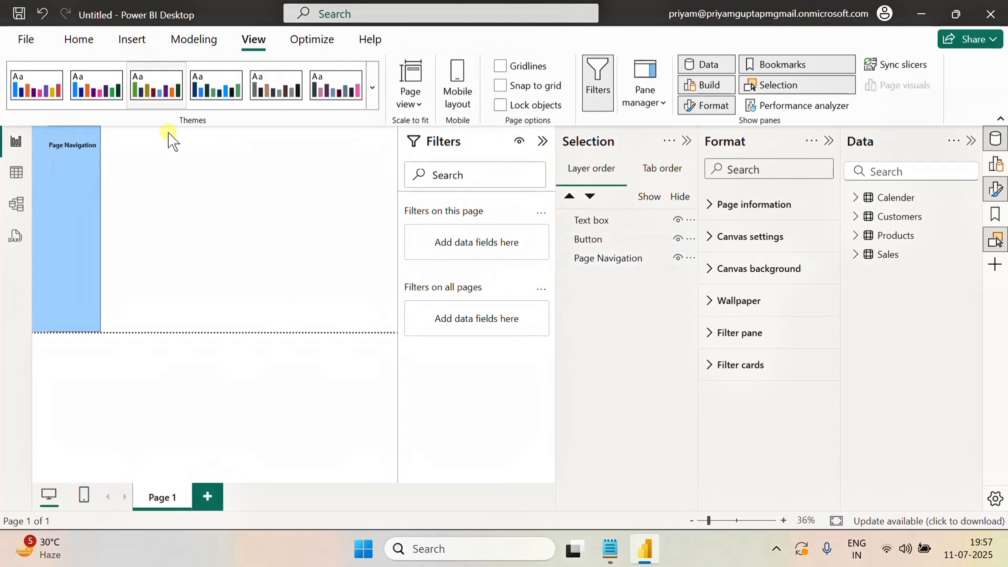
{"action": "left_click", "coordinate": [588, 241]}
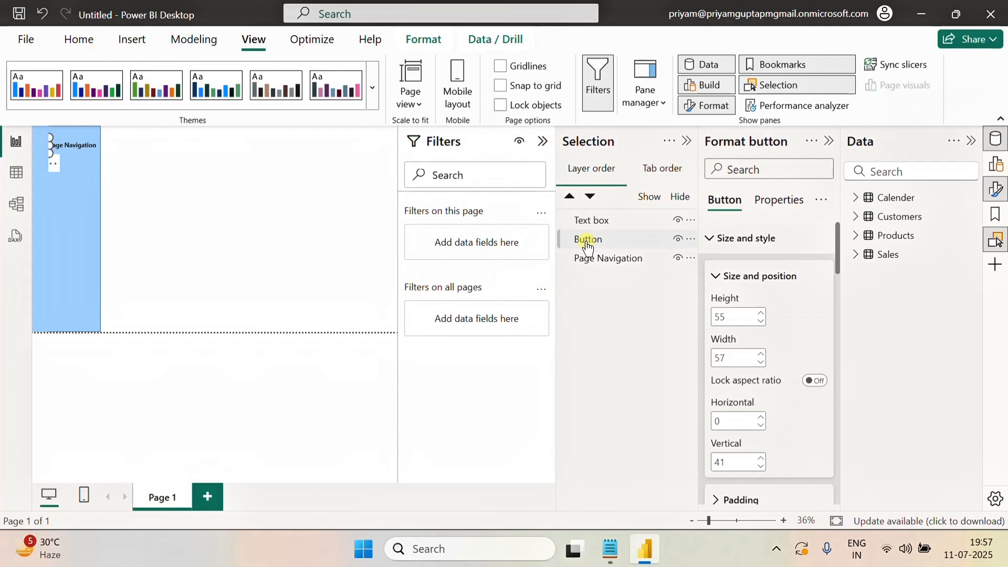
{"action": "left_click", "coordinate": [40, 216]}
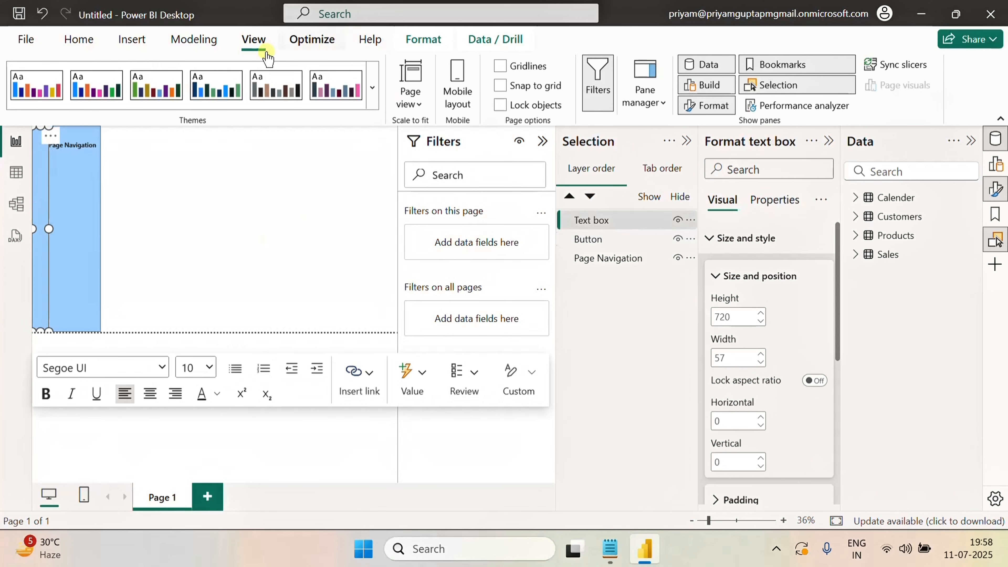
{"action": "left_click", "coordinate": [402, 47]}
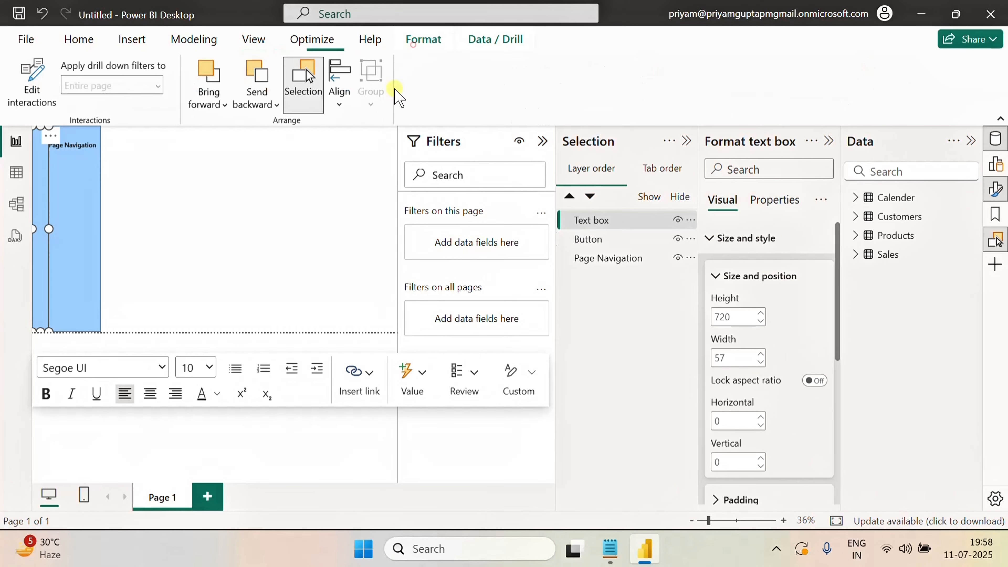
{"action": "left_click", "coordinate": [260, 107]}
{"action": "left_click", "coordinate": [277, 130]}
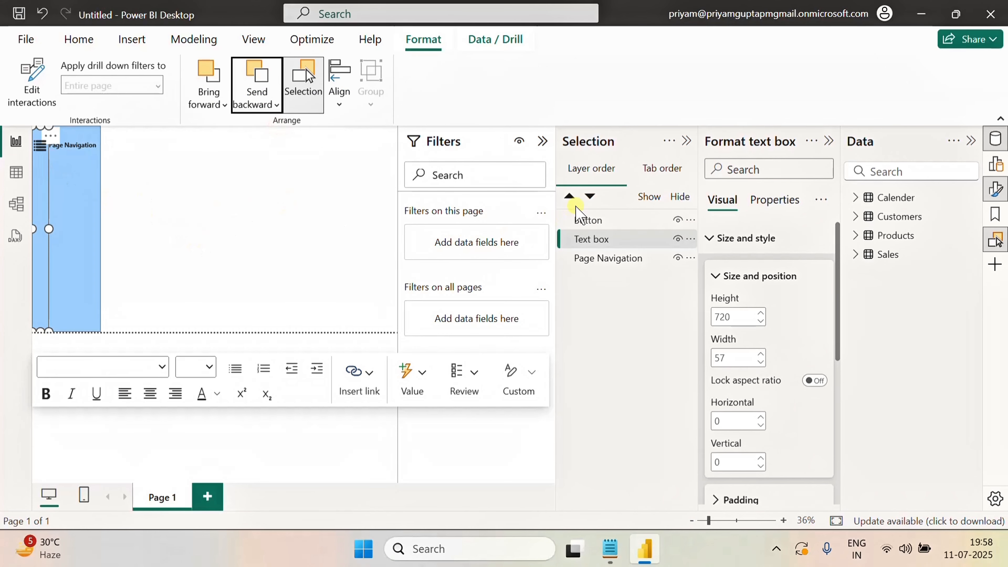
Bring the button to the front of the layer order
{"action": "left_click", "coordinate": [586, 221]}
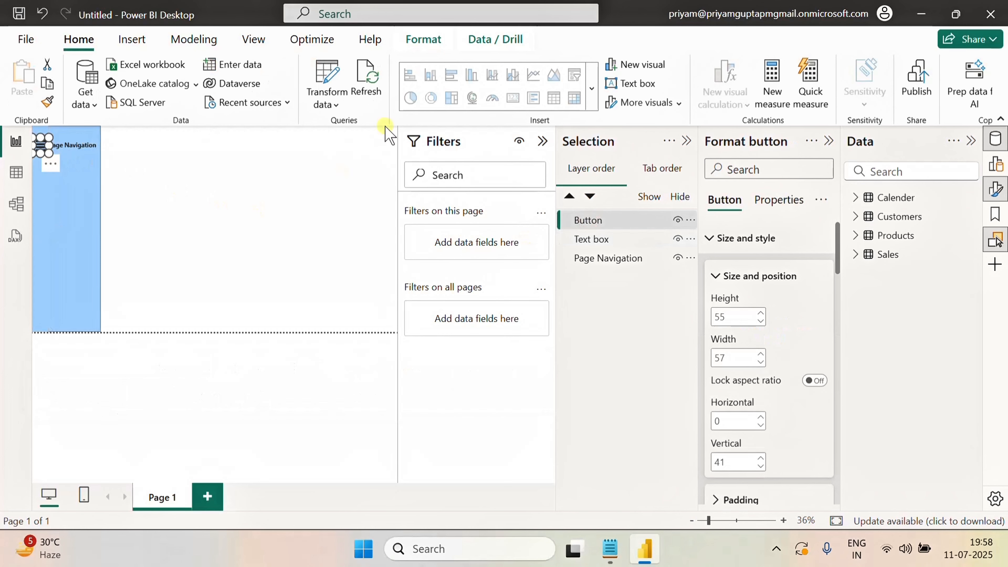
{"action": "left_click", "coordinate": [423, 42]}
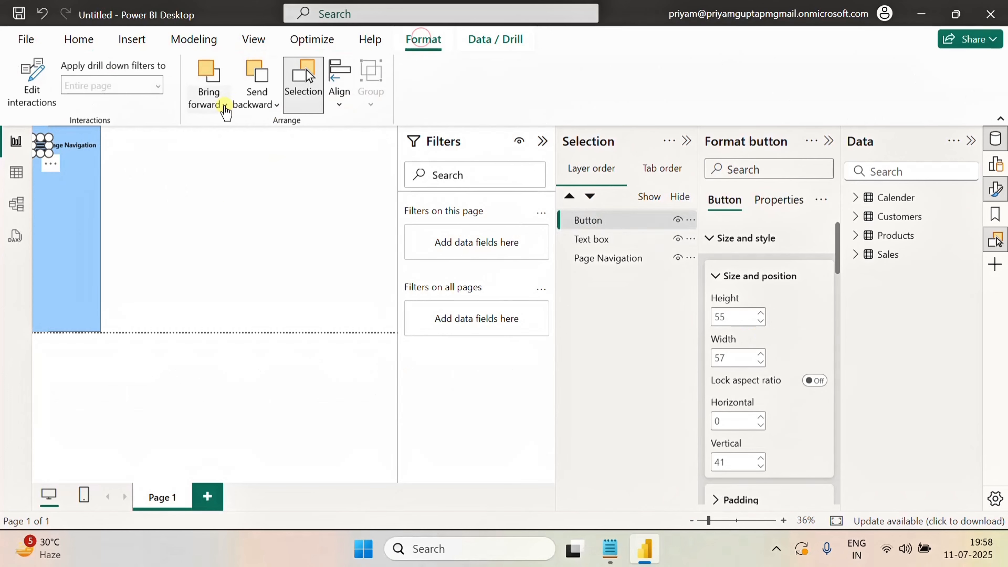
{"action": "left_click", "coordinate": [224, 104]}
{"action": "left_click", "coordinate": [231, 134]}
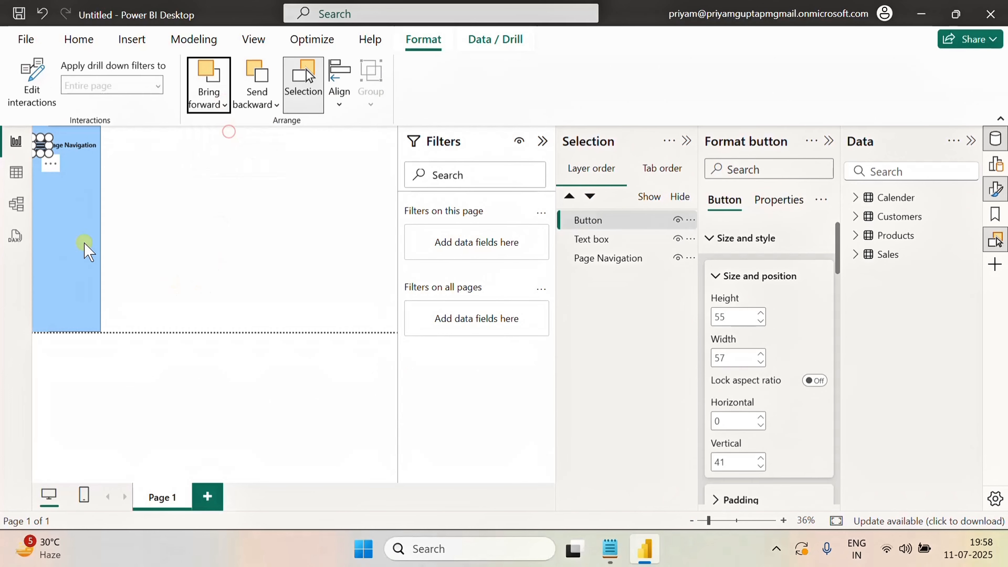
{"action": "left_click", "coordinate": [58, 243]}
{"action": "left_click", "coordinate": [192, 190]}
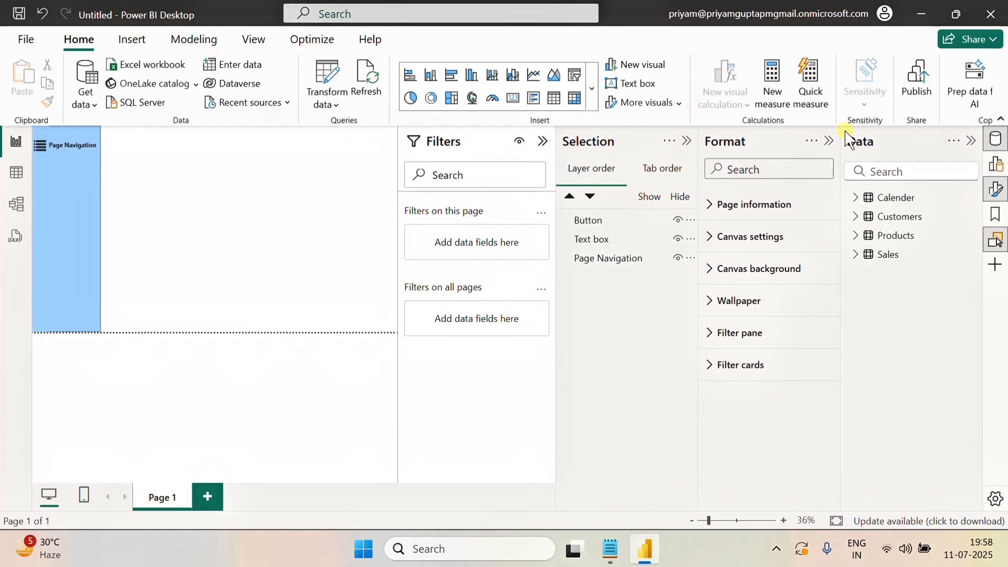
Insert a second blank button and place it at the top of the page beside the navigation panel
{"action": "left_click", "coordinate": [995, 214]}
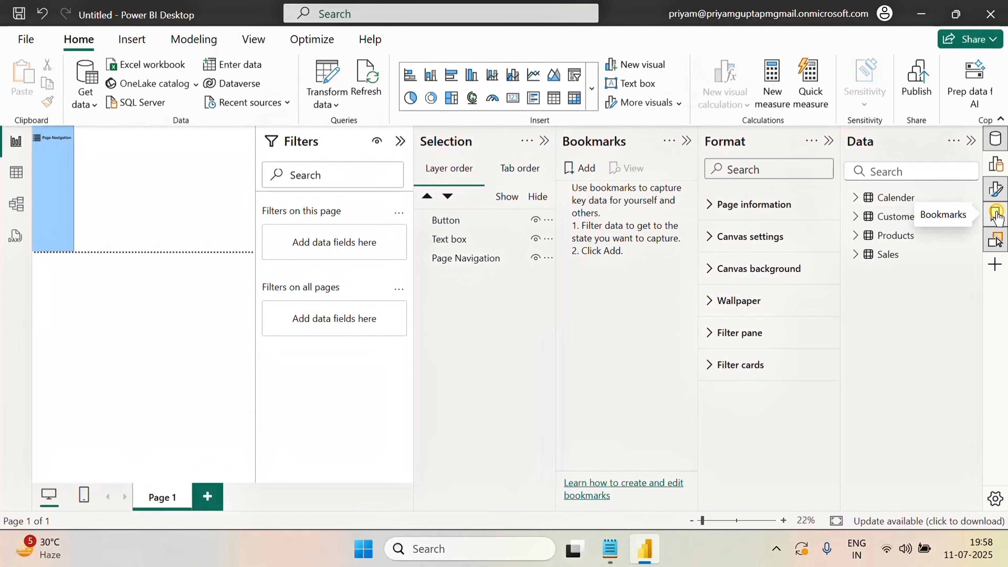
{"action": "left_click", "coordinate": [996, 217]}
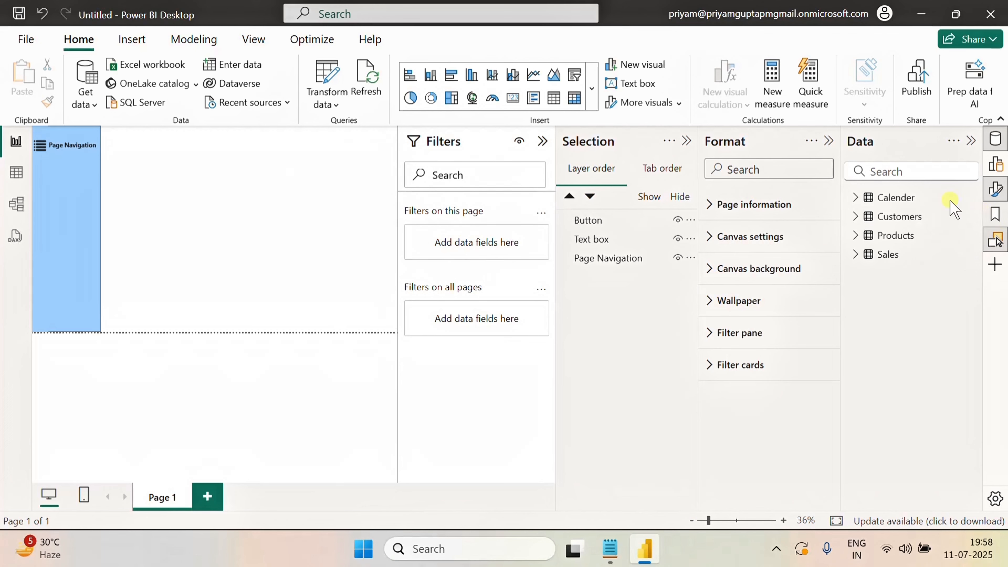
{"action": "left_click", "coordinate": [135, 37]}
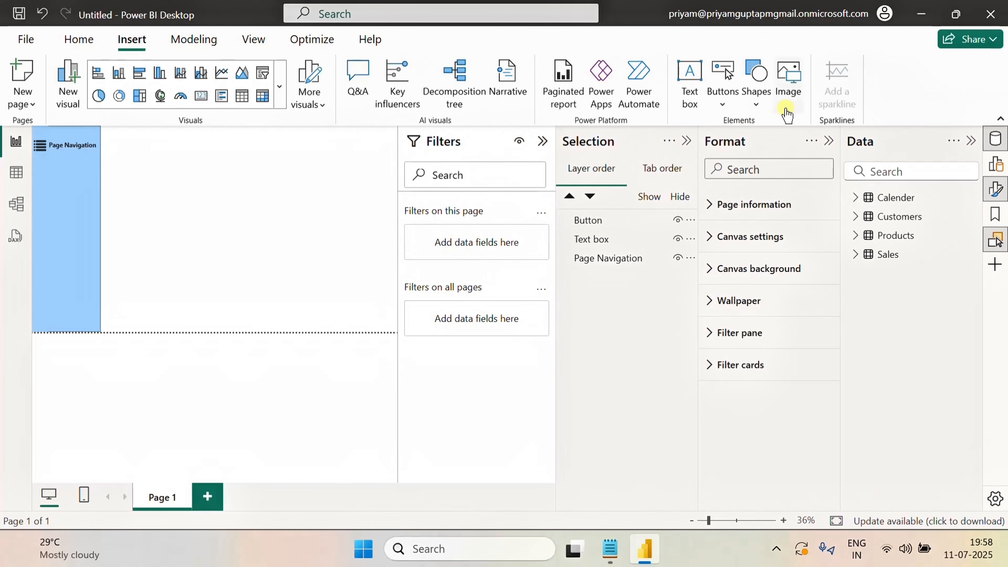
{"action": "left_click", "coordinate": [723, 97]}
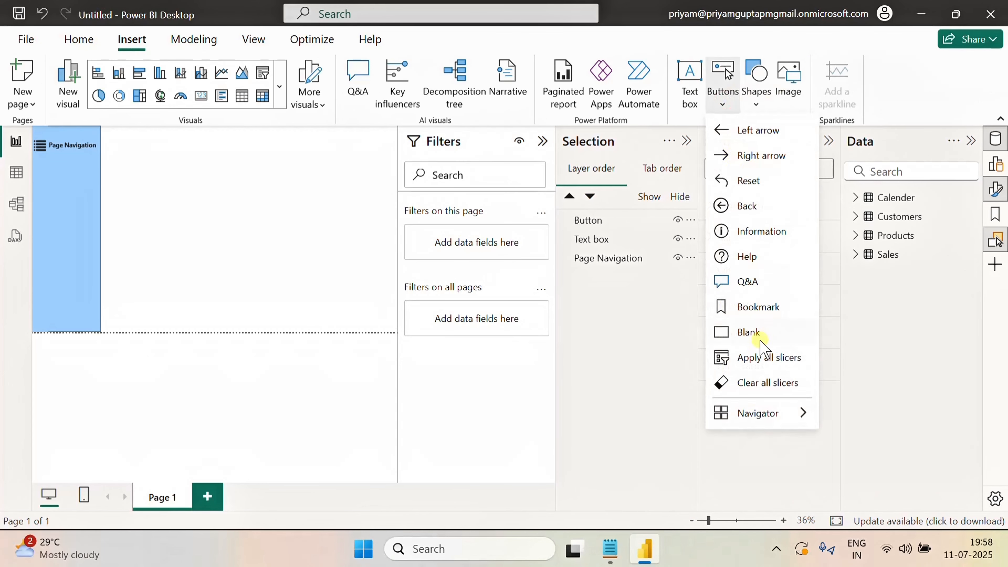
{"action": "left_click", "coordinate": [747, 333]}
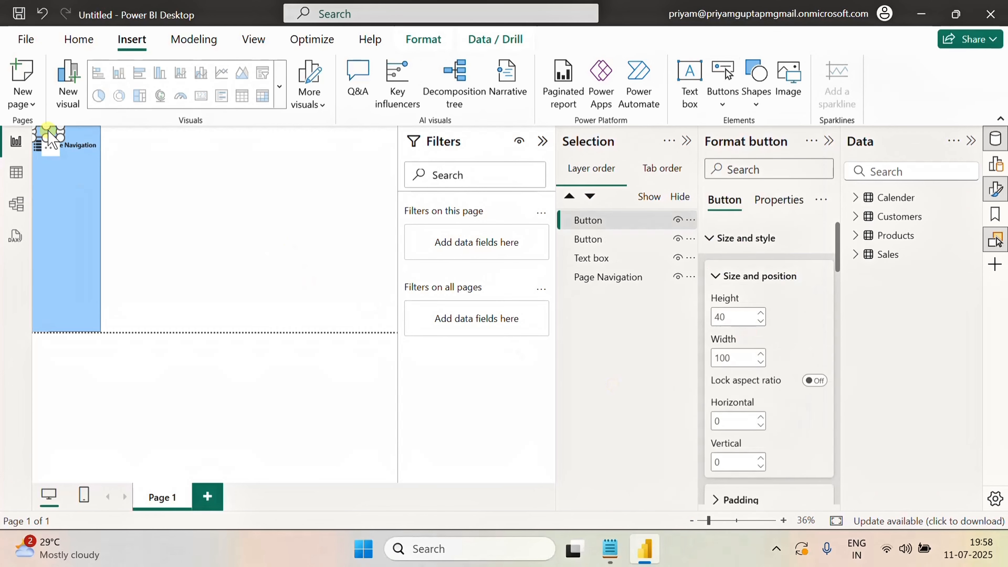
{"action": "left_click_drag", "start_coordinate": [50, 132], "coordinate": [113, 134]}
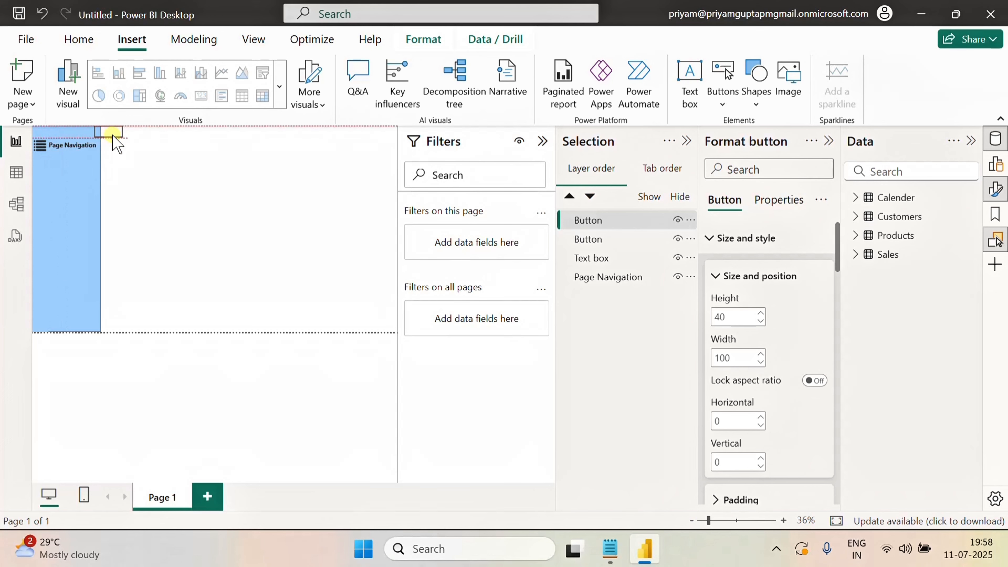
{"action": "left_click", "coordinate": [168, 178]}
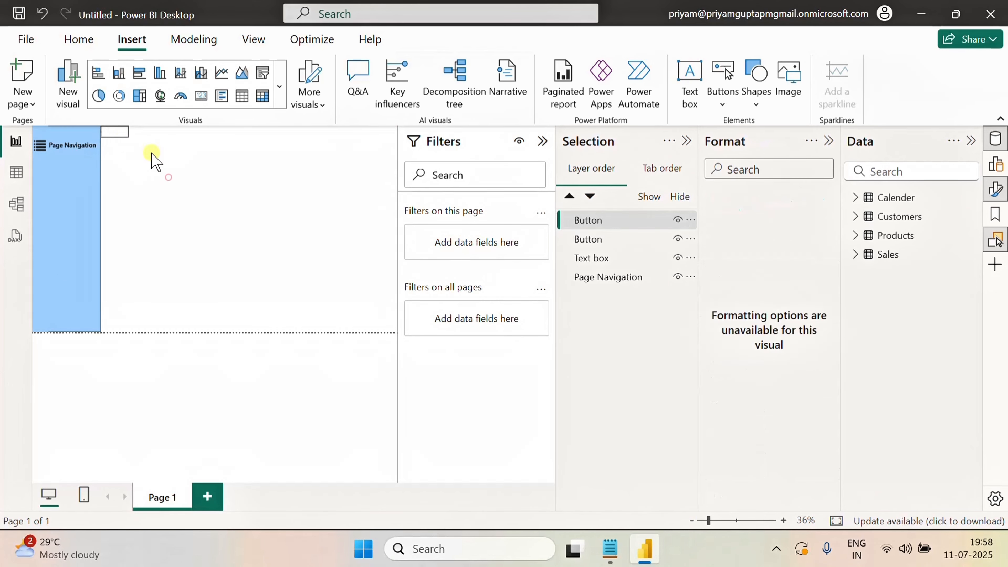
{"action": "left_click", "coordinate": [115, 134]}
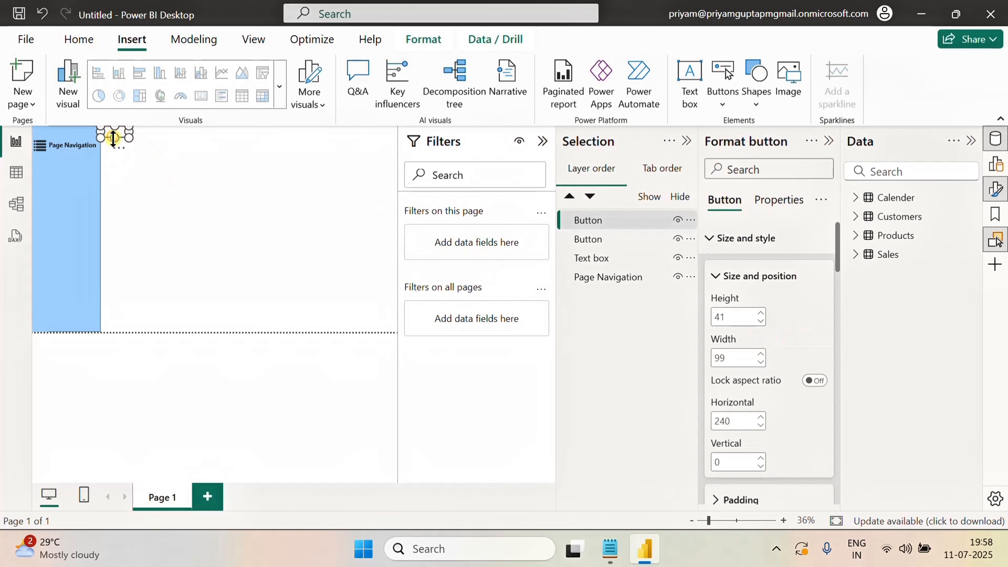
{"action": "left_click_drag", "start_coordinate": [113, 142], "coordinate": [114, 140]}
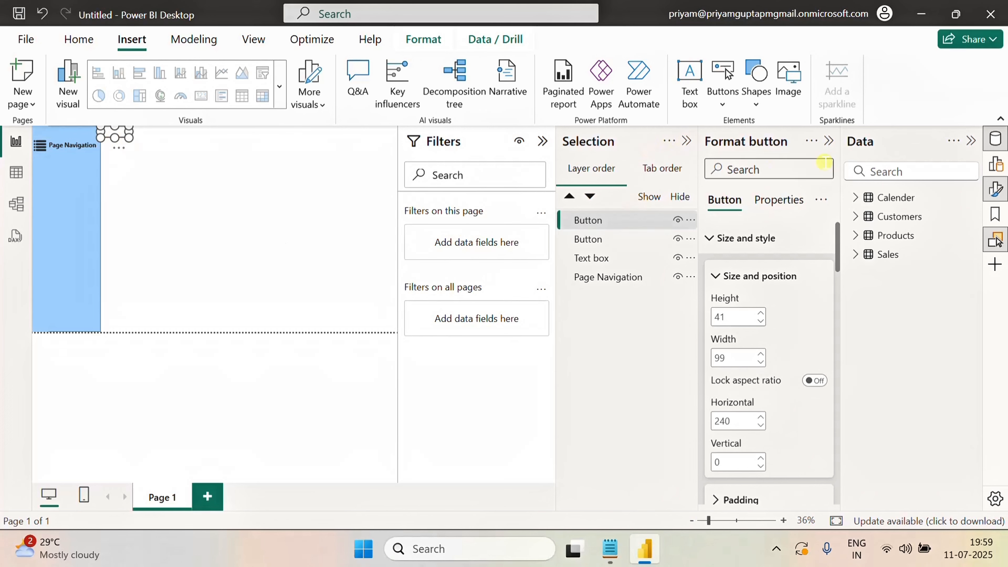
{"action": "left_click", "coordinate": [830, 138]}
{"action": "left_click", "coordinate": [710, 297]}
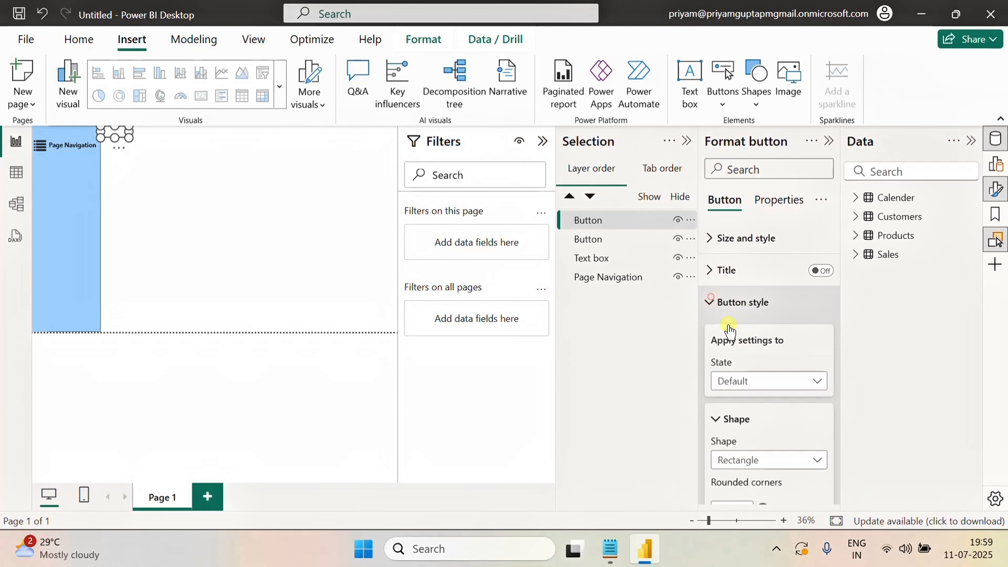
{"action": "scroll", "coordinate": [781, 365], "scroll_direction": "down", "scroll_amount": 4}
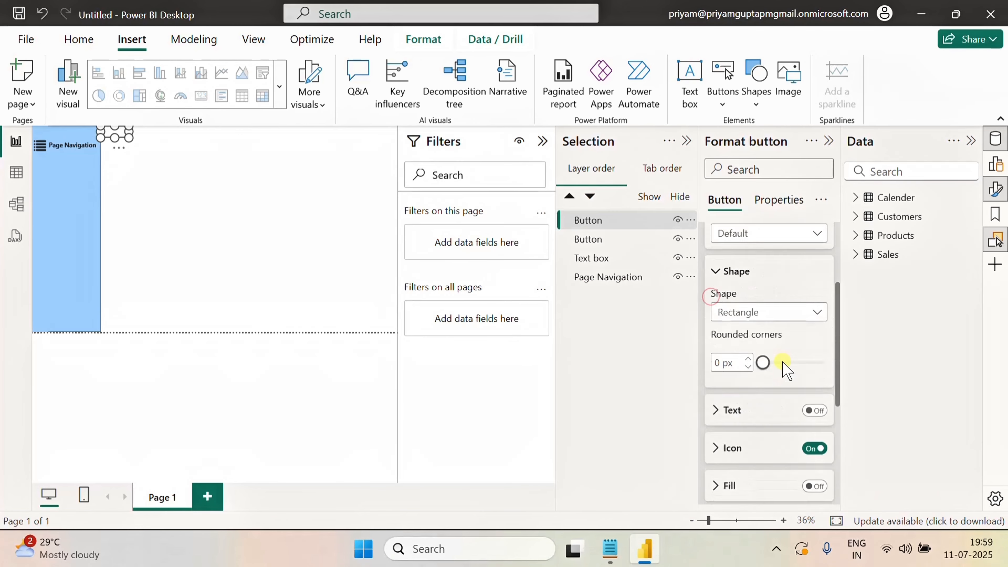
{"action": "scroll", "coordinate": [789, 377], "scroll_direction": "up", "scroll_amount": 2}
{"action": "left_click", "coordinate": [794, 385]}
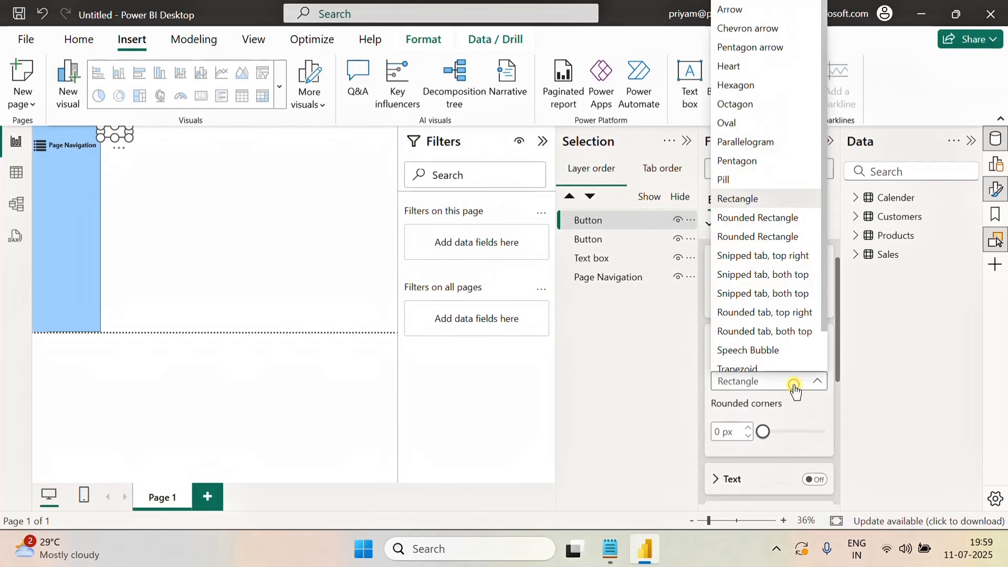
{"action": "left_click", "coordinate": [891, 360]}
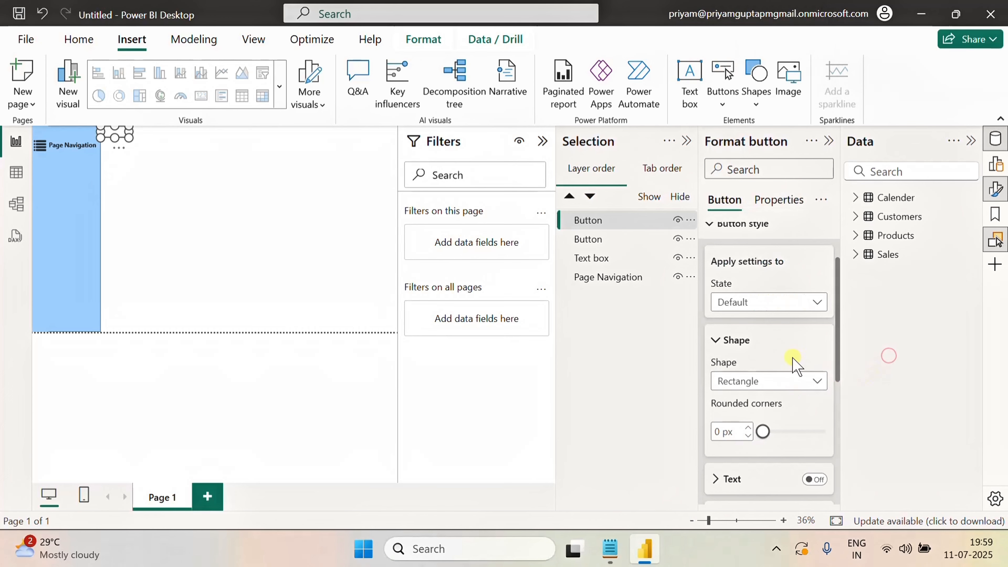
Set the selected button's icon type to Left arrow
{"action": "scroll", "coordinate": [788, 355], "scroll_direction": "down", "scroll_amount": 5}
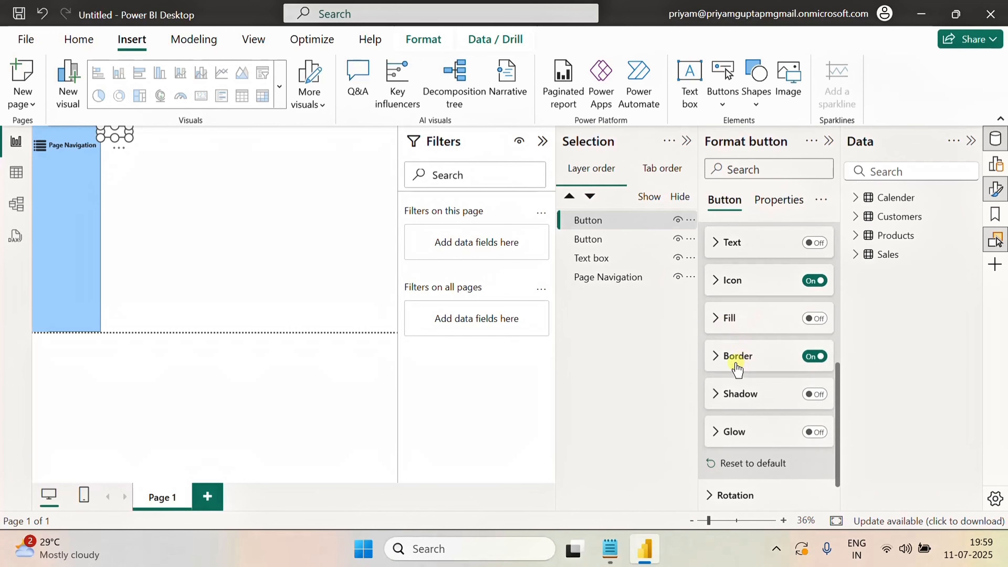
{"action": "left_click", "coordinate": [720, 289]}
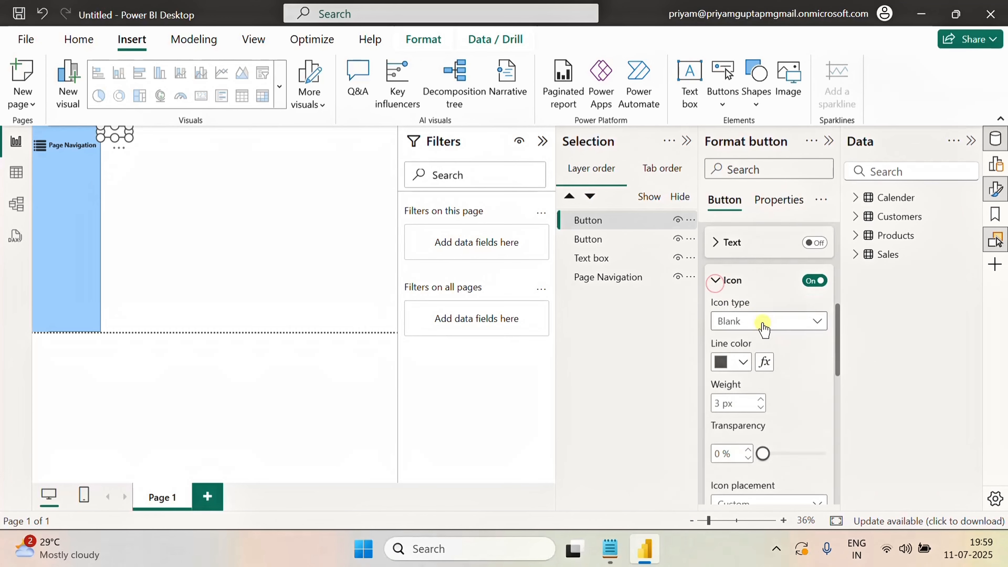
{"action": "left_click", "coordinate": [761, 322]}
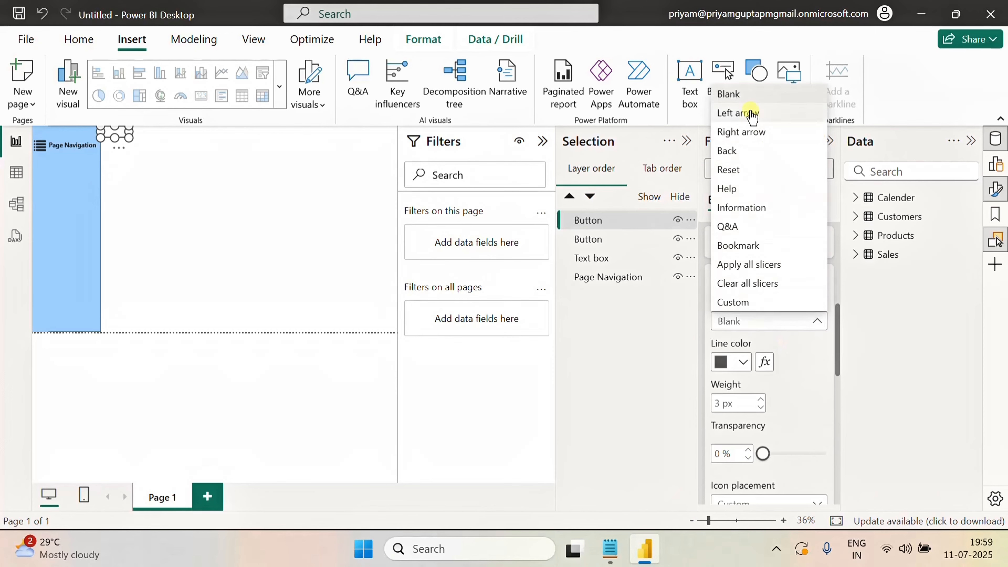
{"action": "left_click", "coordinate": [738, 114]}
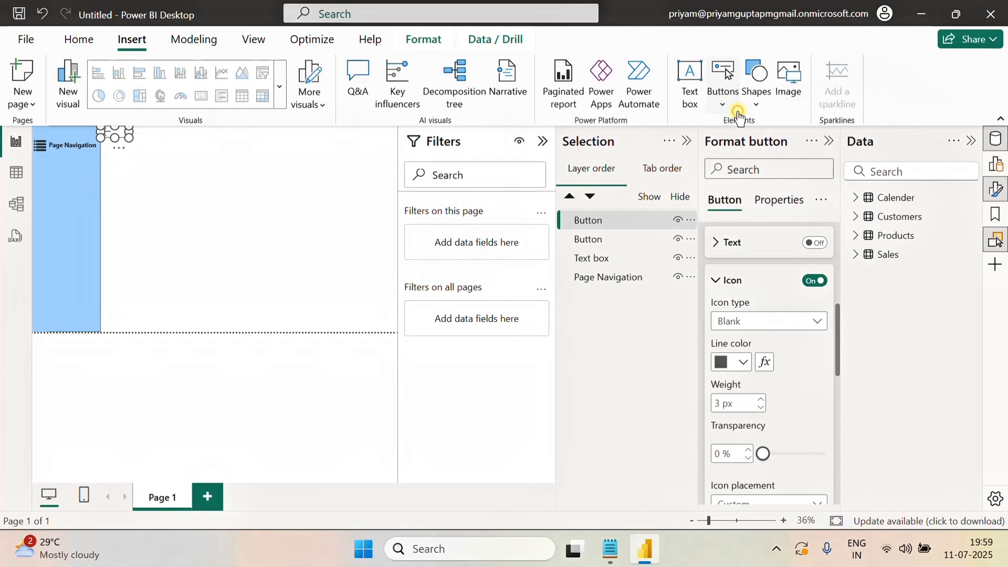
Set the button's border color to black
{"action": "left_click", "coordinate": [436, 274]}
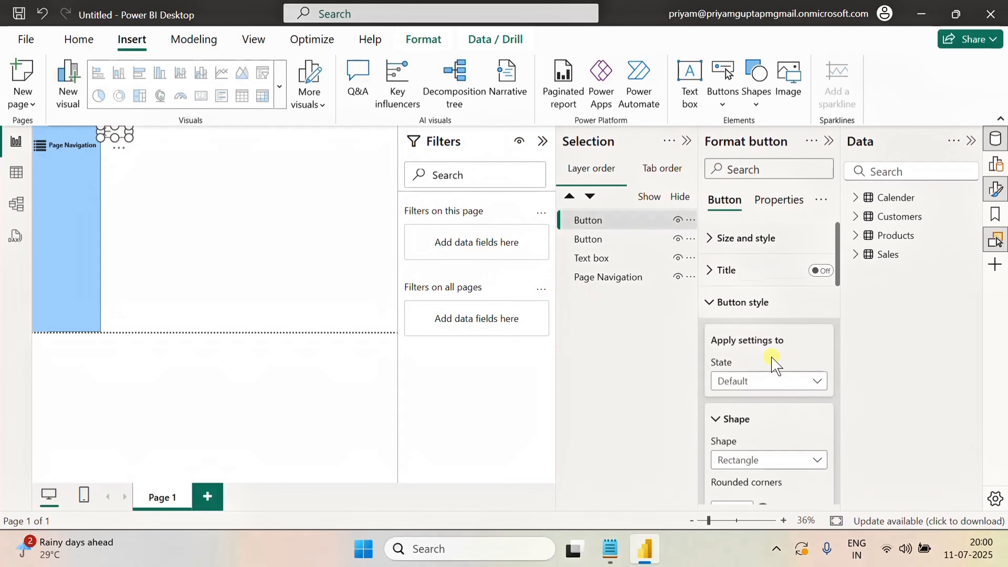
{"action": "scroll", "coordinate": [773, 361], "scroll_direction": "down", "scroll_amount": 10}
{"action": "scroll", "coordinate": [758, 318], "scroll_direction": "down", "scroll_amount": 5}
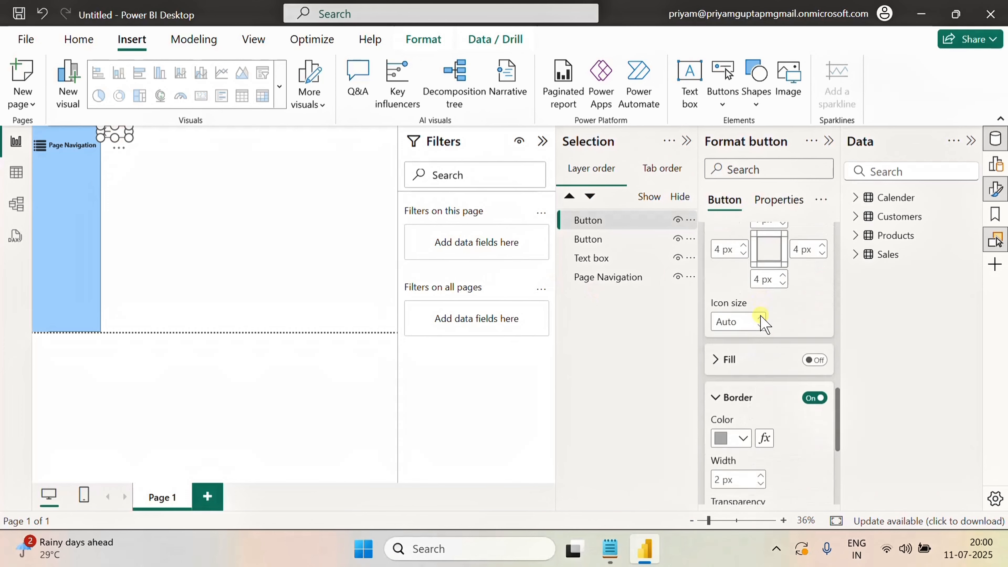
{"action": "left_click", "coordinate": [742, 300]}
{"action": "left_click", "coordinate": [863, 232]}
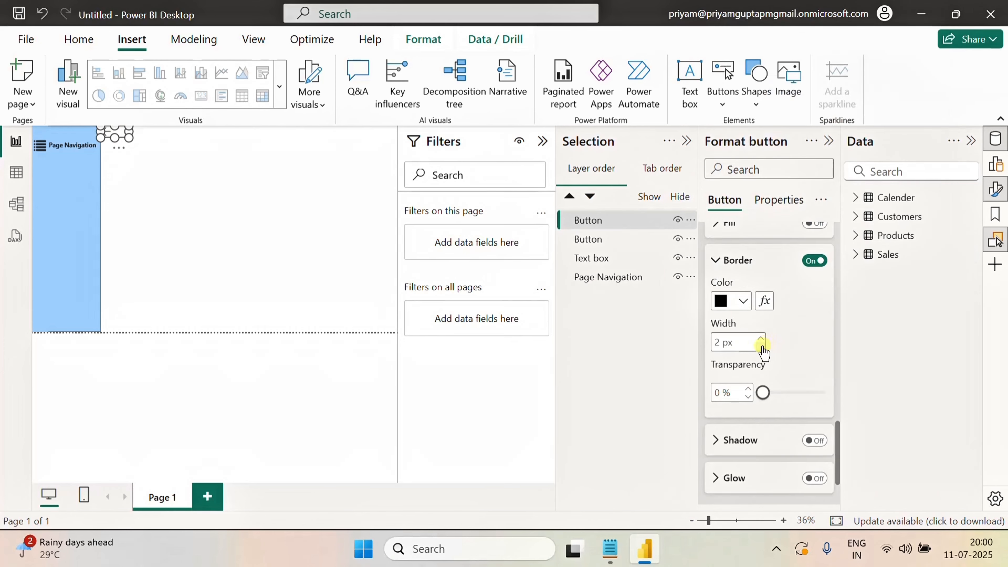
Turn on the button's fill and set its fill color to light blue
{"action": "left_click", "coordinate": [238, 175]}
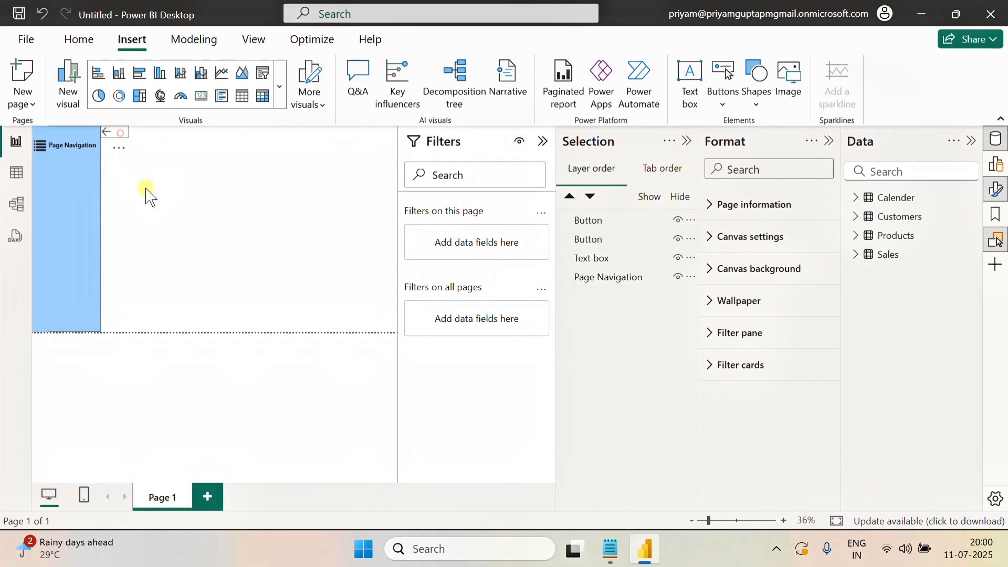
{"action": "left_click", "coordinate": [587, 220]}
{"action": "scroll", "coordinate": [765, 376], "scroll_direction": "down", "scroll_amount": 10}
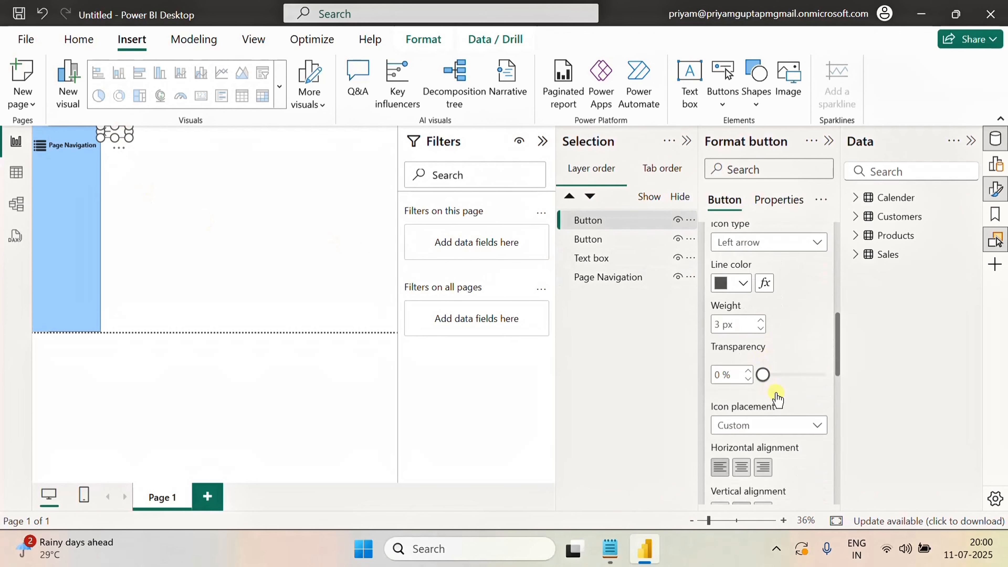
{"action": "scroll", "coordinate": [777, 398], "scroll_direction": "down", "scroll_amount": 8}
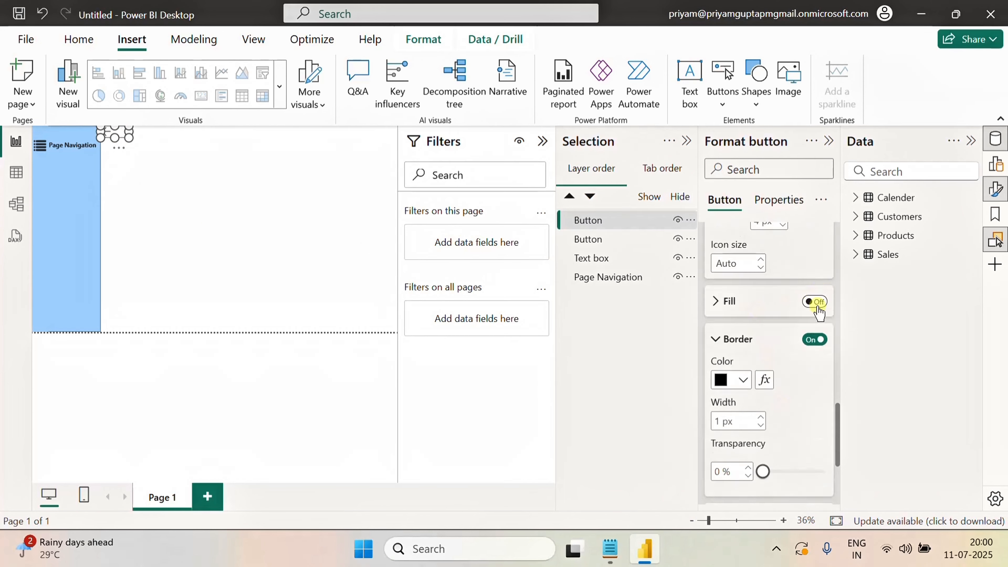
{"action": "left_click", "coordinate": [816, 305]}
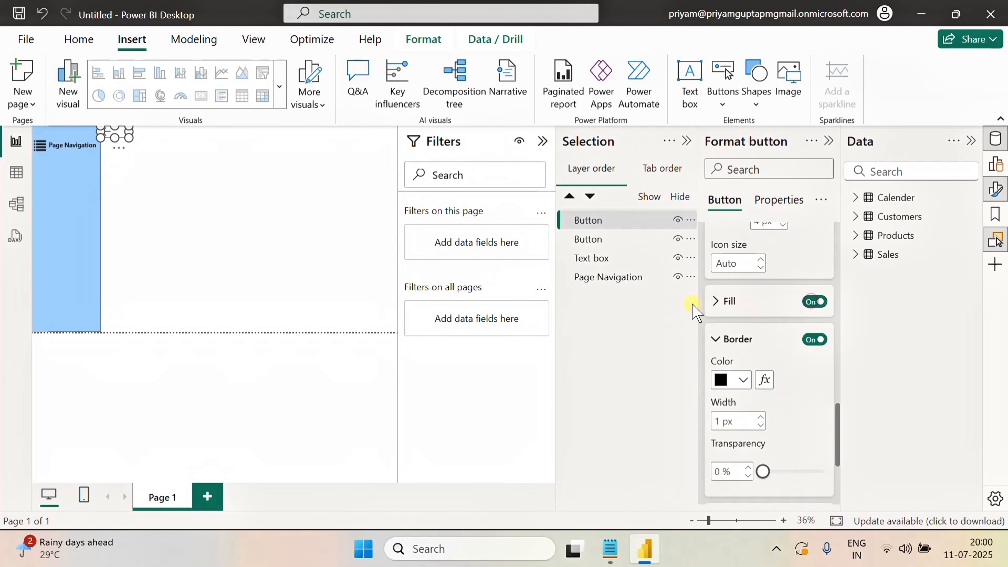
{"action": "left_click", "coordinate": [715, 301]}
{"action": "left_click", "coordinate": [743, 343]}
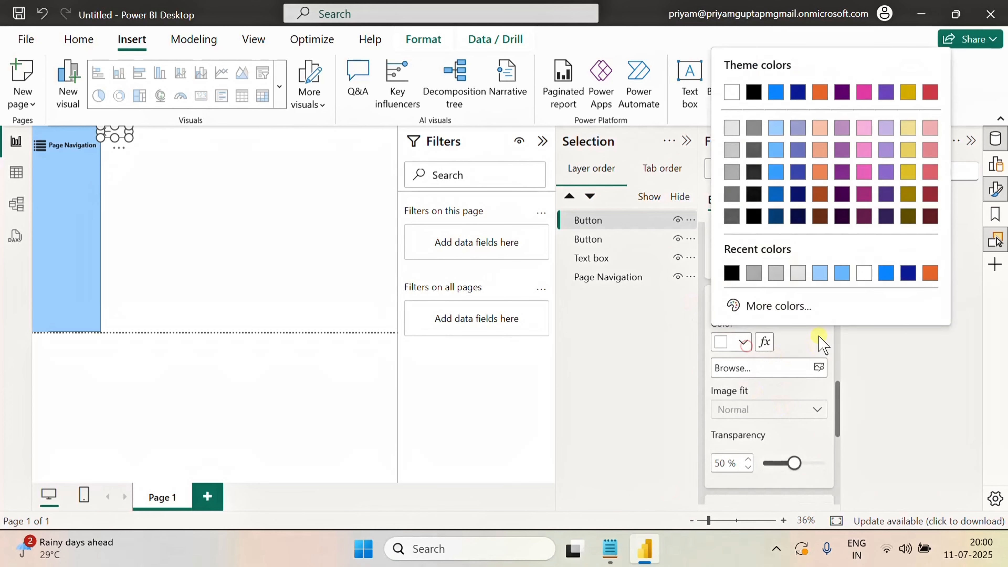
{"action": "left_click", "coordinate": [820, 273]}
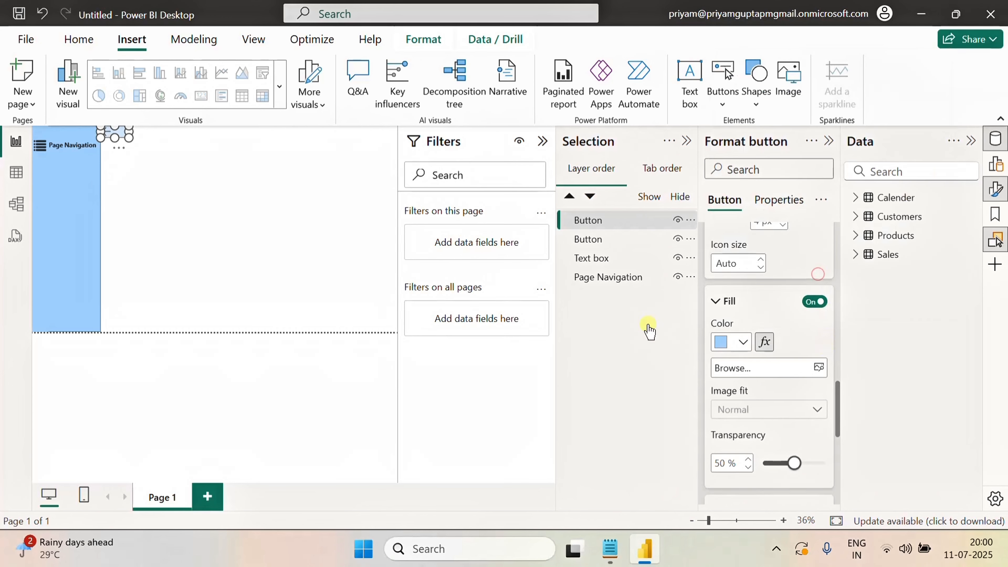
{"action": "left_click", "coordinate": [238, 199]}
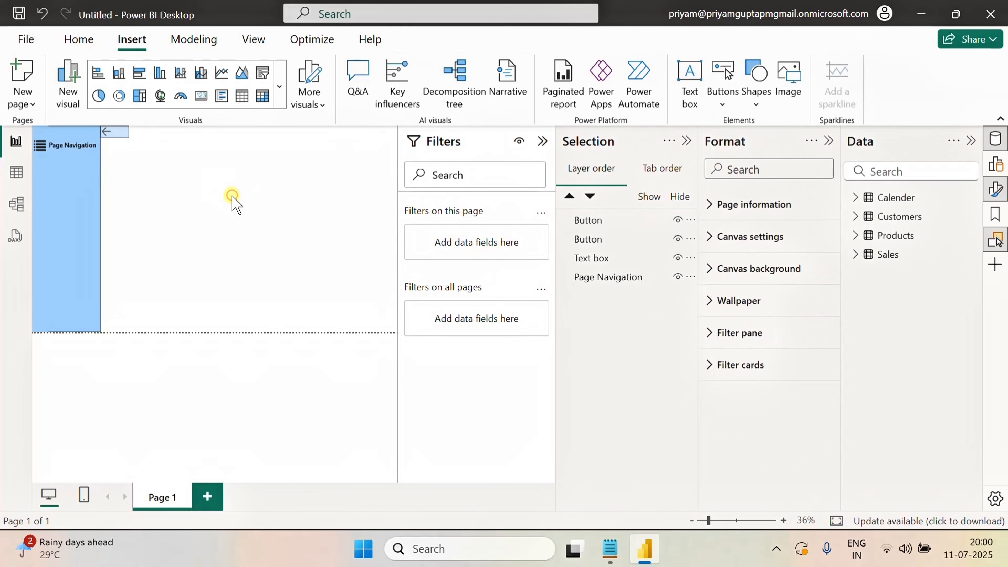
{"action": "left_click", "coordinate": [123, 141]}
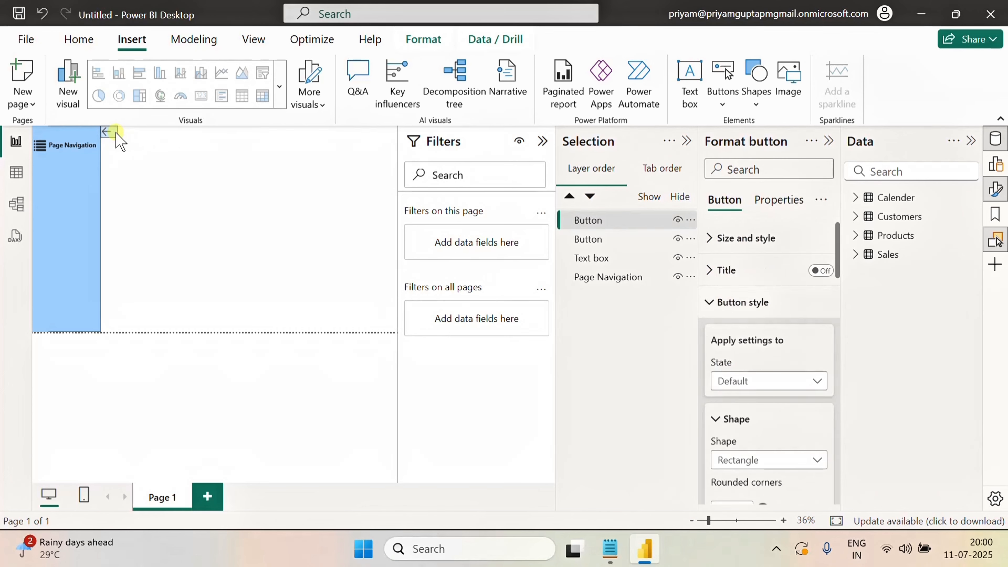
{"action": "left_click", "coordinate": [157, 170]}
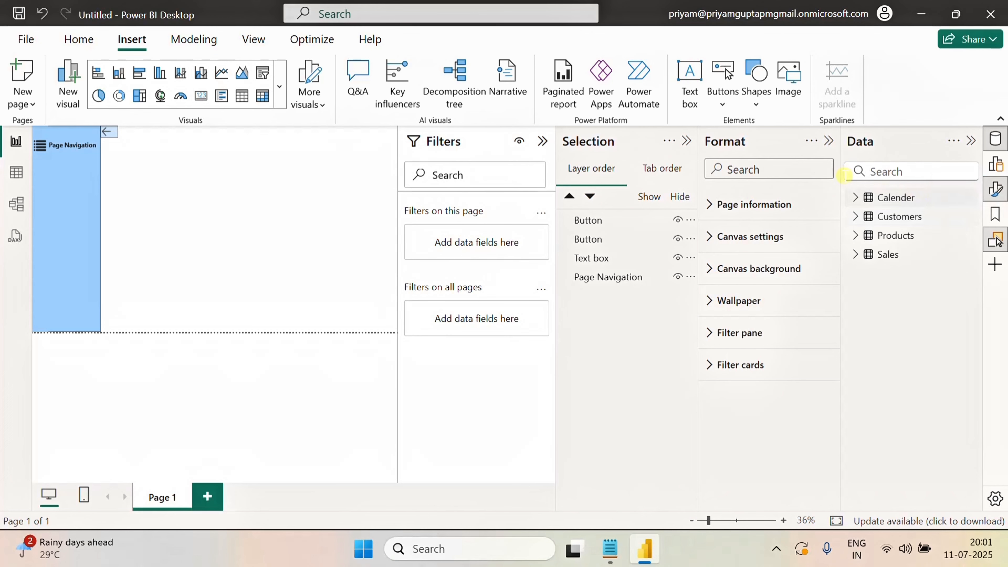
Open the Bookmarks pane, add a bookmark and name it Open
{"action": "left_click", "coordinate": [254, 40]}
{"action": "left_click", "coordinate": [783, 65]}
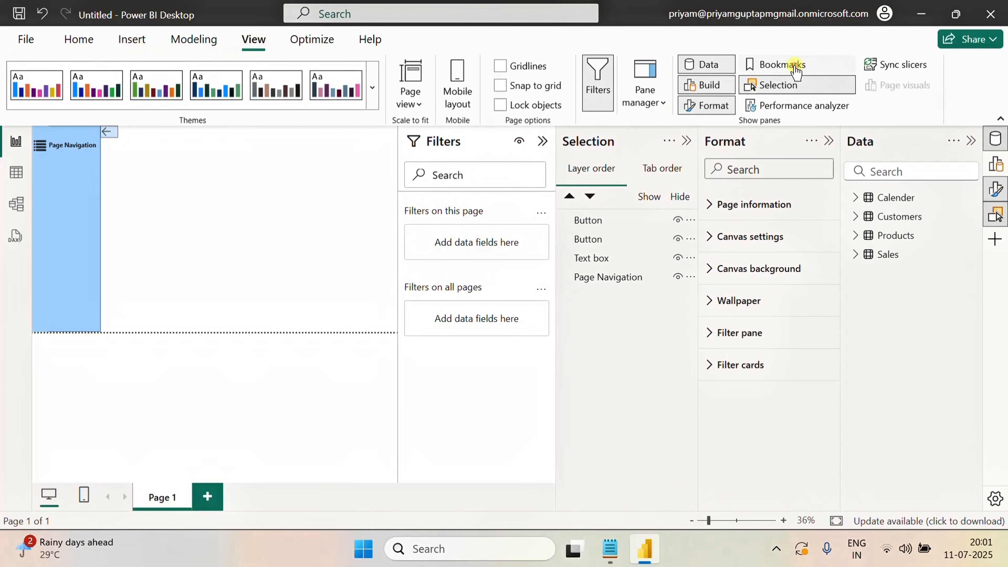
{"action": "left_click", "coordinate": [779, 64]}
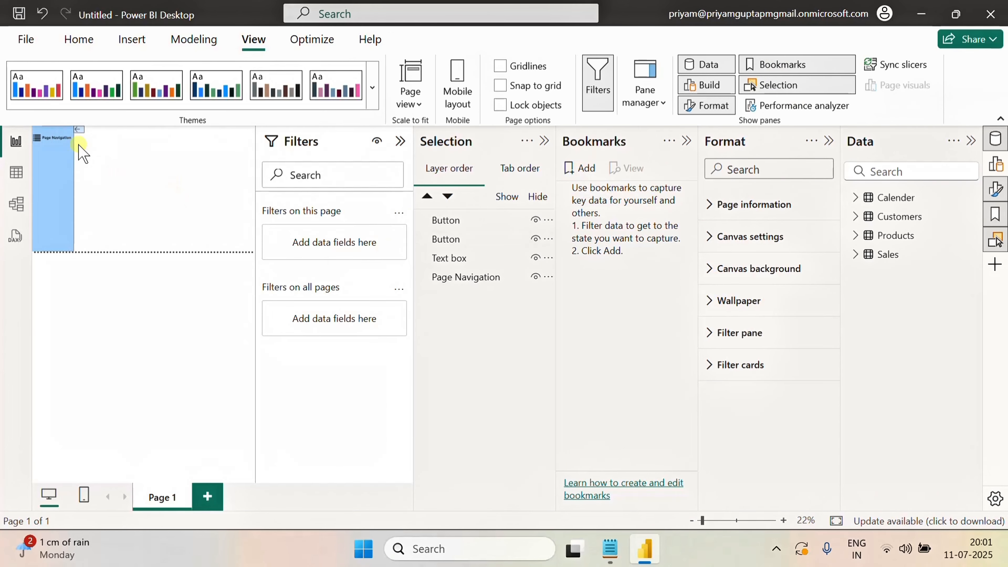
{"action": "left_click", "coordinate": [582, 172]}
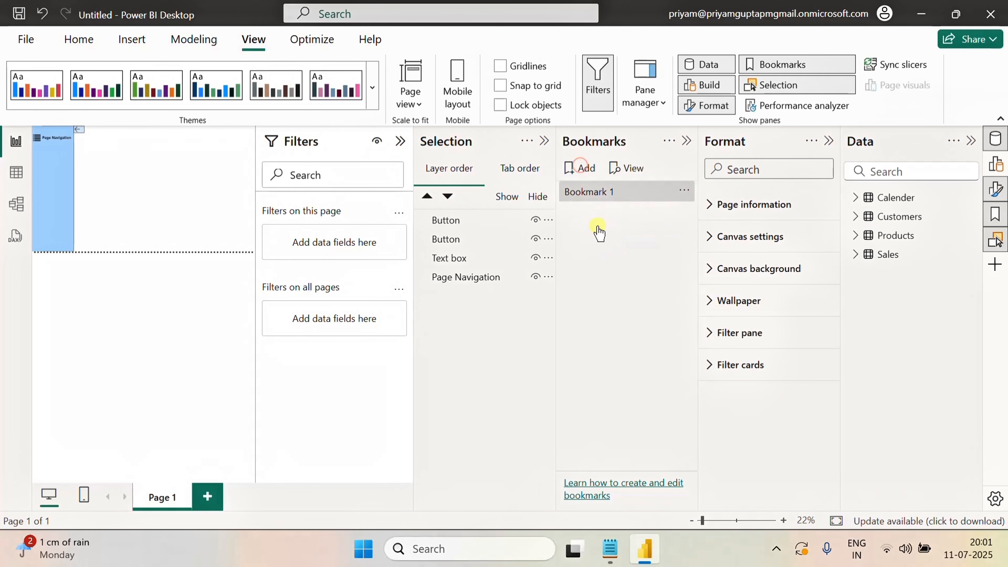
{"action": "double_click", "coordinate": [605, 193]}
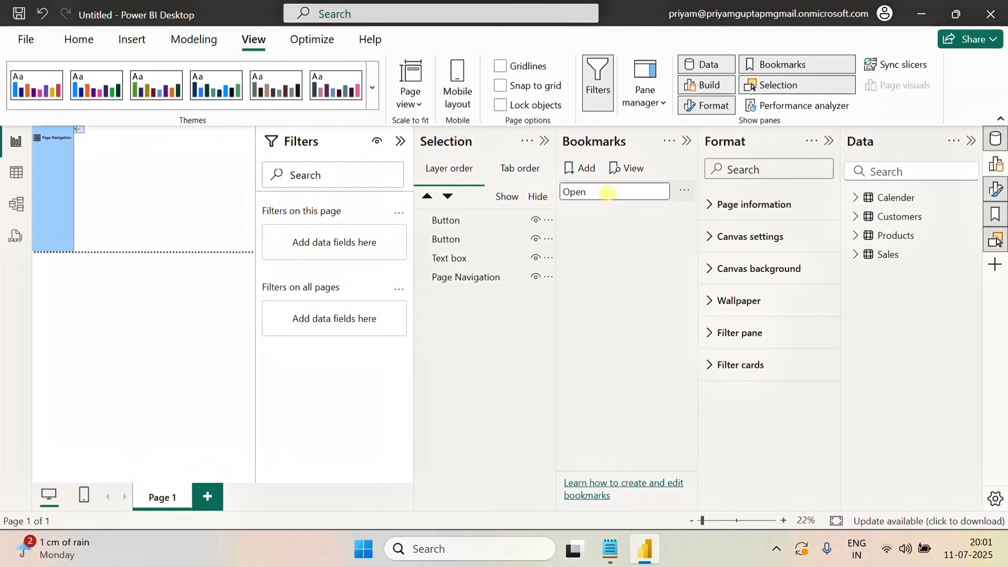
{"action": "key", "text": "Return"}
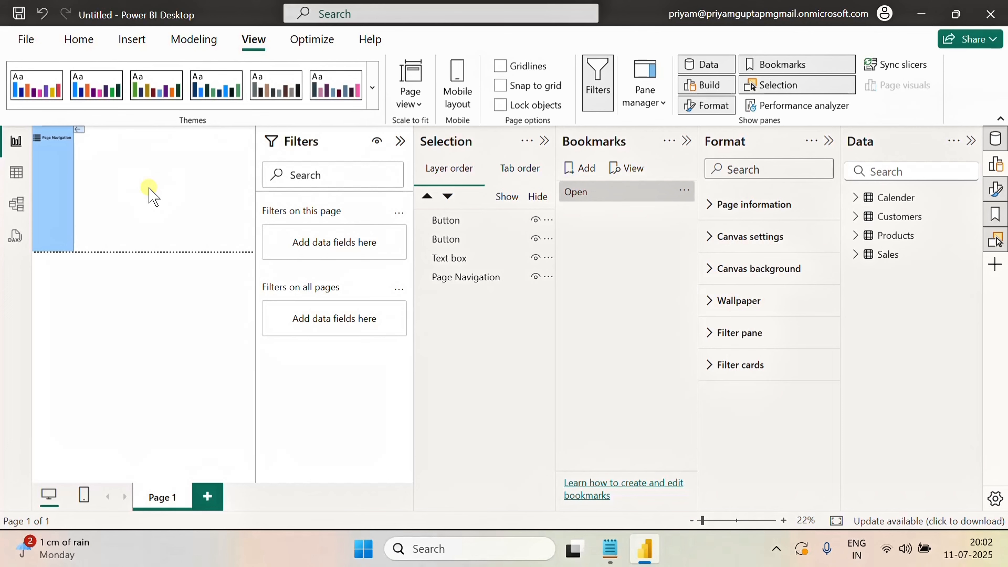
Hide the top button and the page navigation panel, leaving the other button and the text box visible
{"action": "left_click", "coordinate": [579, 195]}
{"action": "left_click", "coordinate": [535, 239]}
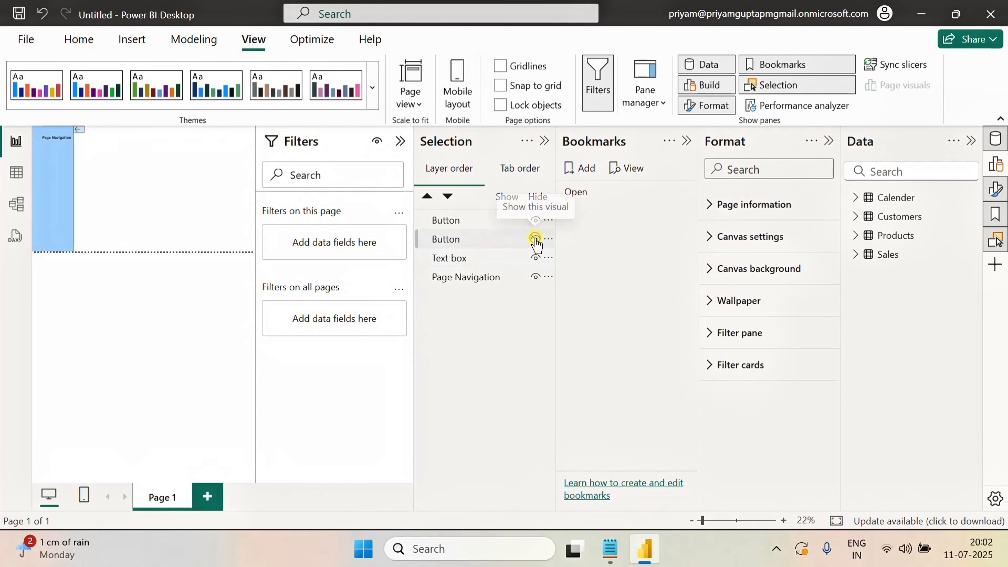
{"action": "left_click", "coordinate": [535, 238]}
{"action": "left_click", "coordinate": [536, 219]}
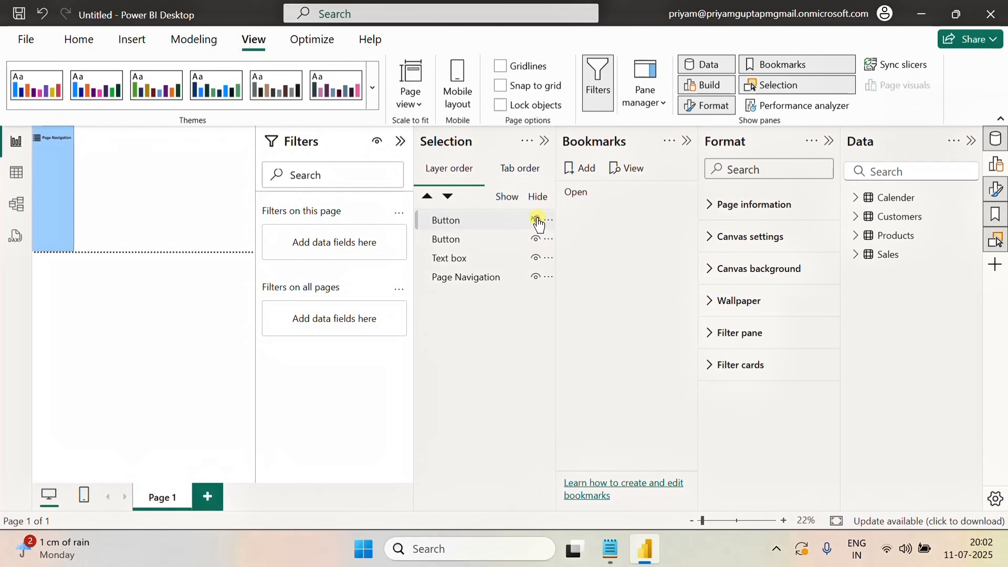
{"action": "left_click", "coordinate": [535, 239]}
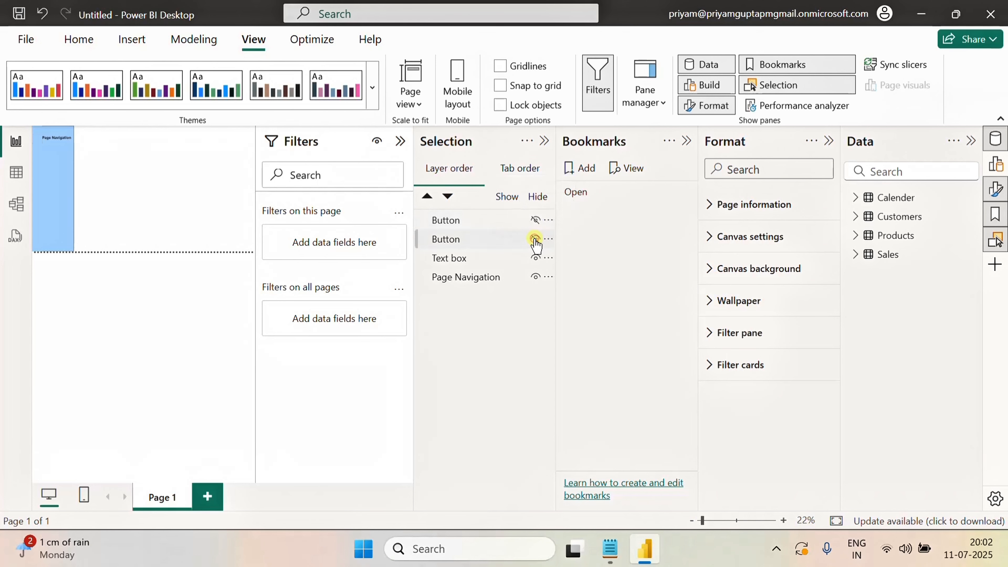
{"action": "left_click", "coordinate": [535, 239]}
{"action": "left_click", "coordinate": [535, 258]}
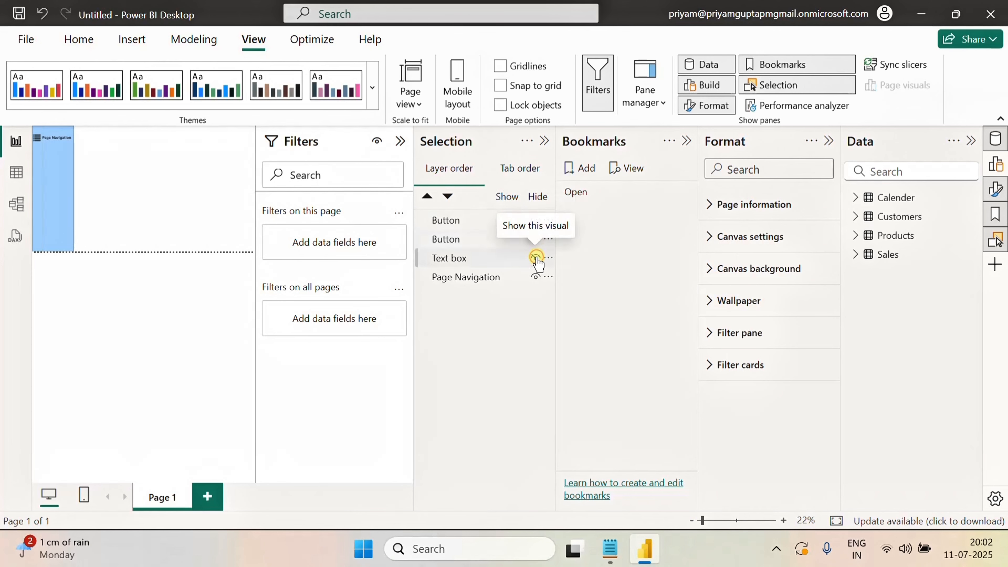
{"action": "left_click", "coordinate": [536, 258]}
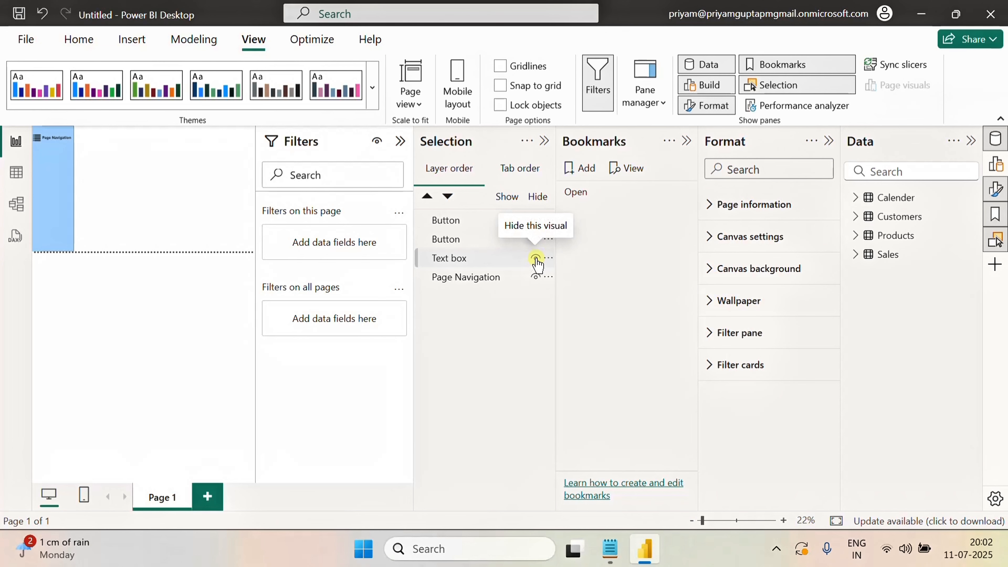
{"action": "left_click", "coordinate": [535, 258]}
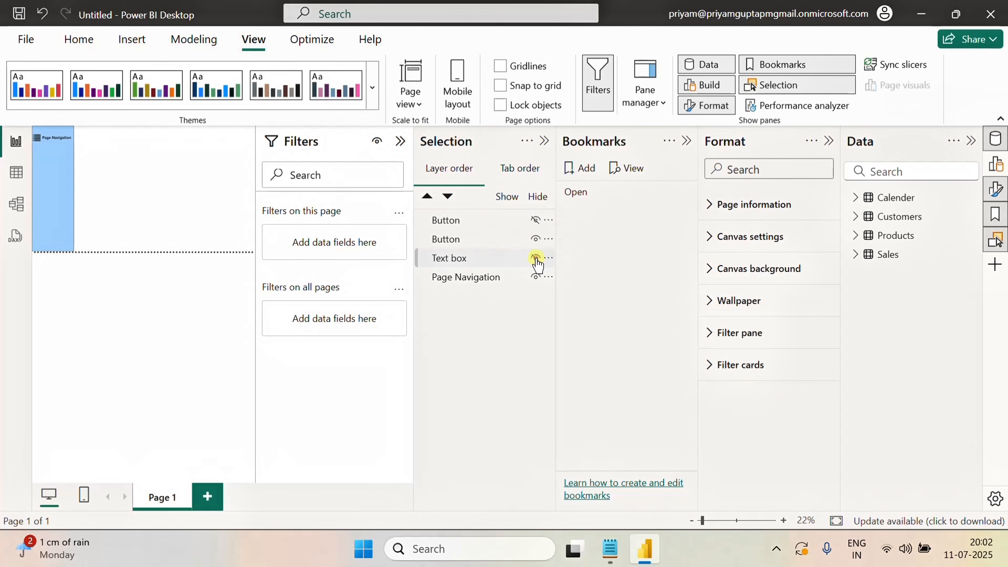
{"action": "left_click", "coordinate": [535, 277]}
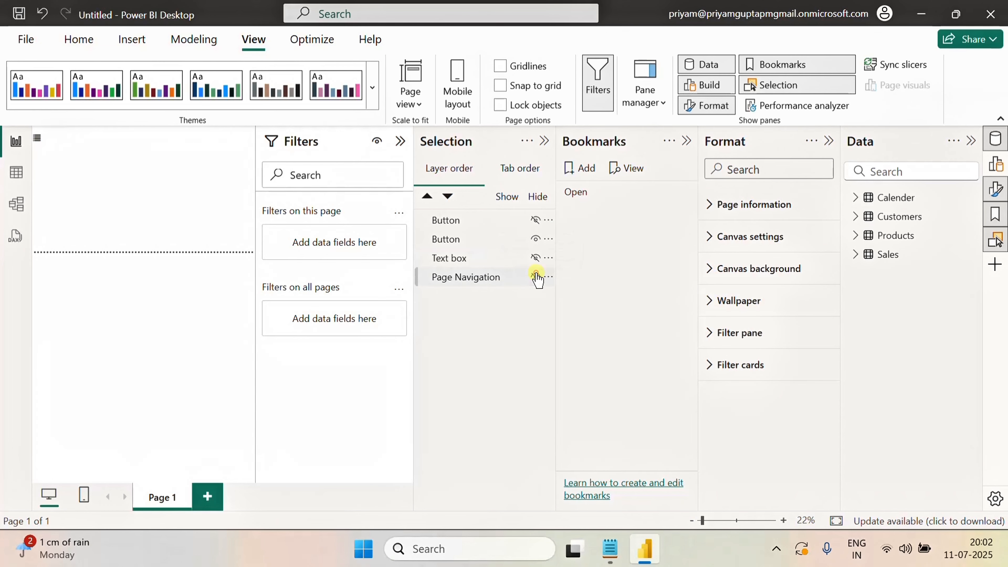
{"action": "left_click", "coordinate": [537, 257]}
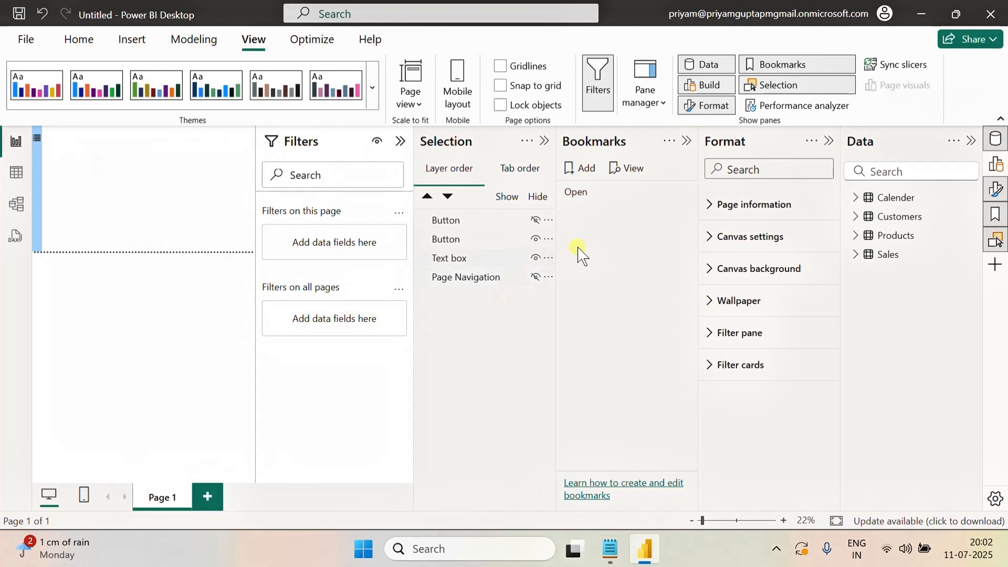
Add a second bookmark and name it Close
{"action": "left_click", "coordinate": [590, 173]}
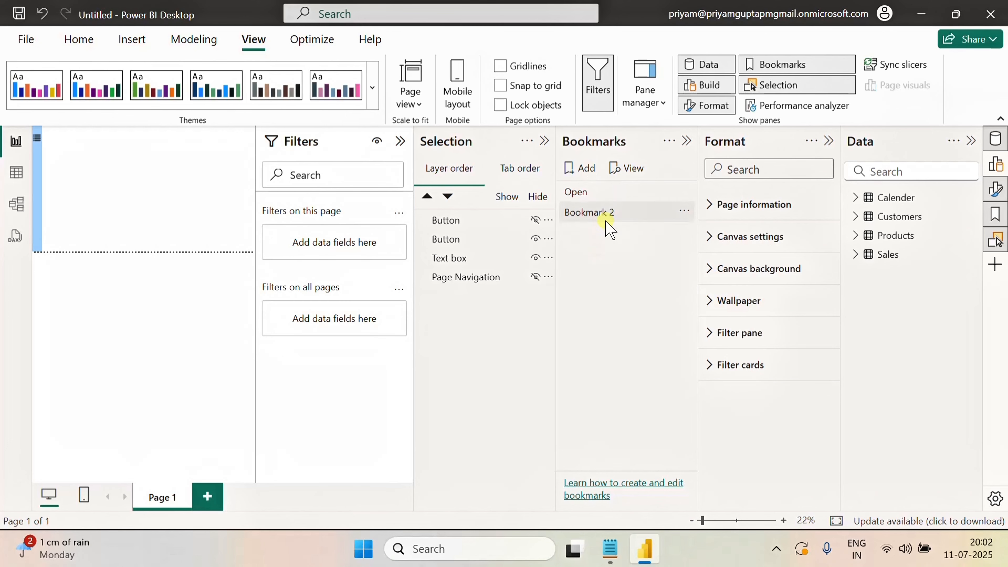
{"action": "double_click", "coordinate": [607, 214]}
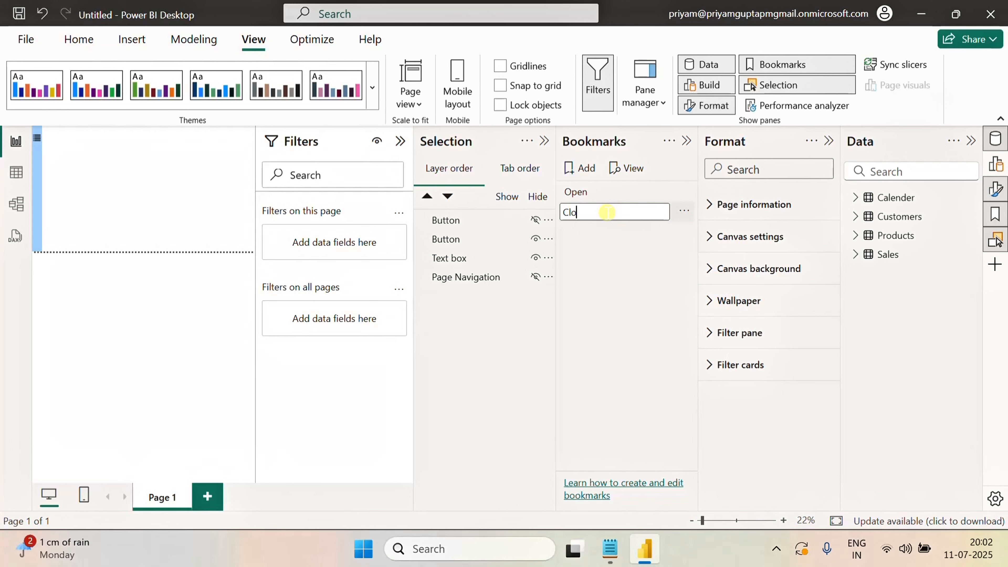
{"action": "key", "text": "Return"}
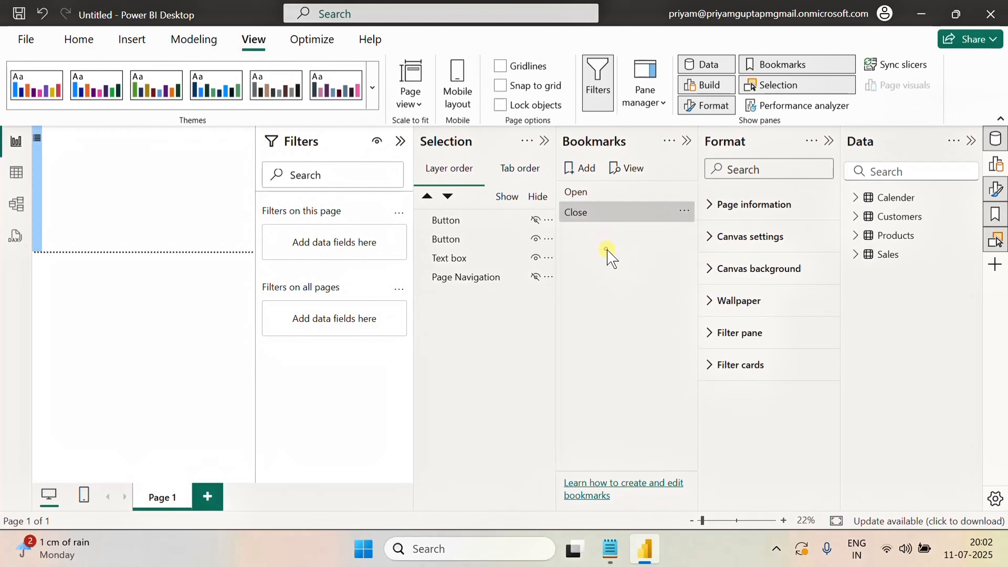
Preview the Open and Close bookmarks, then close the Bookmarks pane
{"action": "left_click", "coordinate": [578, 192]}
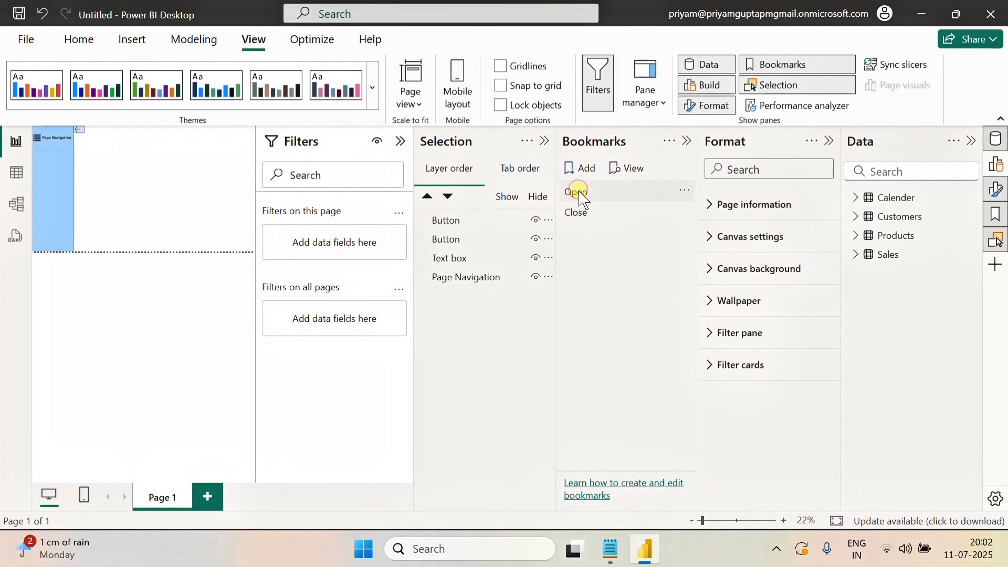
{"action": "left_click", "coordinate": [580, 212]}
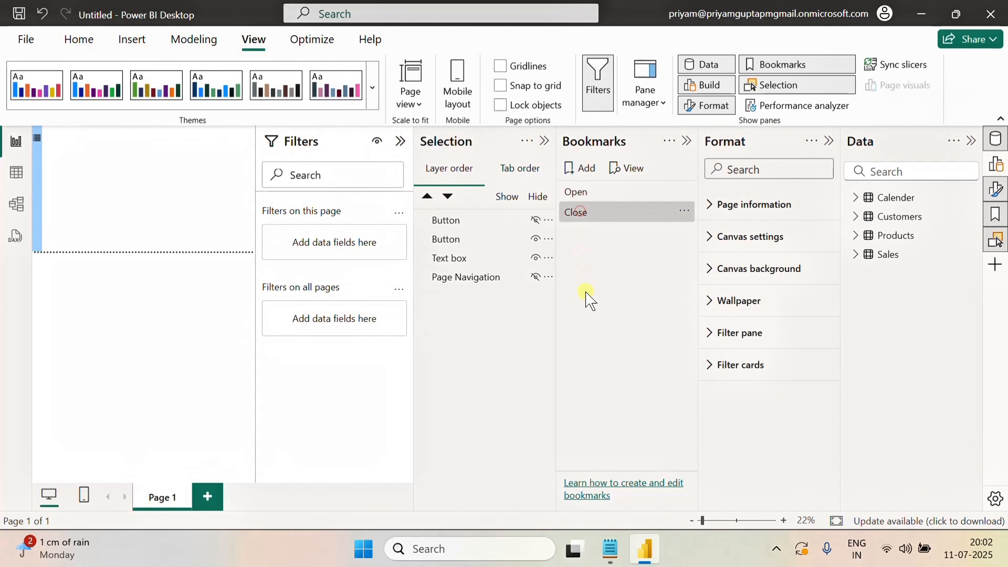
{"action": "left_click", "coordinate": [687, 141]}
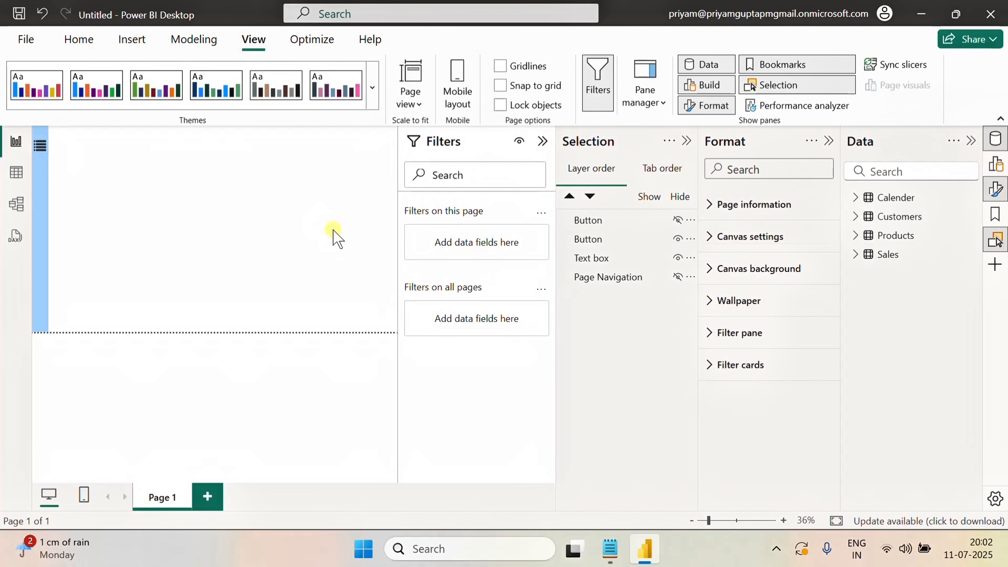
Turn on the menu button's action and set it to the Bookmark type with the Open bookmark
{"action": "left_click", "coordinate": [41, 150]}
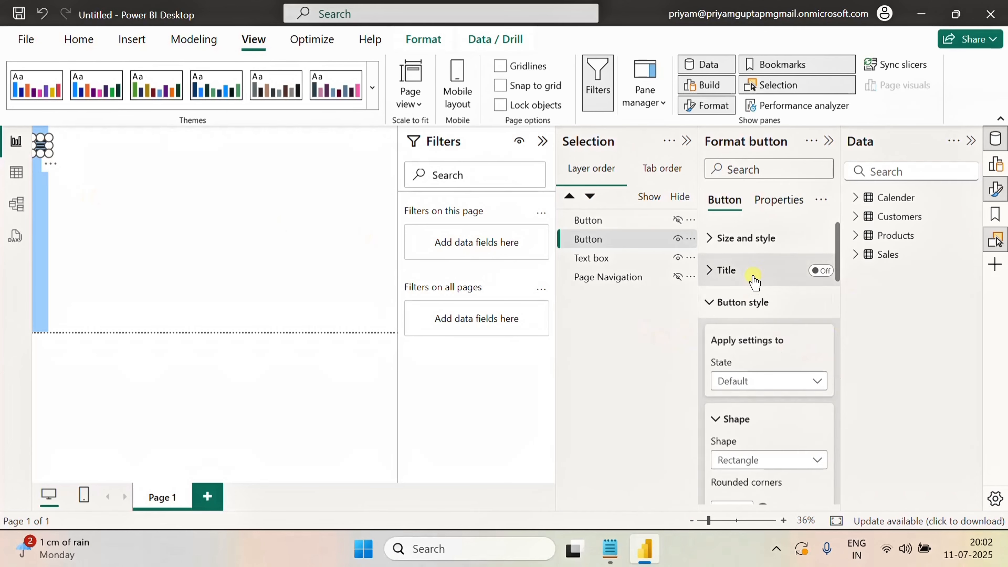
{"action": "scroll", "coordinate": [763, 302], "scroll_direction": "down", "scroll_amount": 10}
{"action": "scroll", "coordinate": [764, 316], "scroll_direction": "down", "scroll_amount": 10}
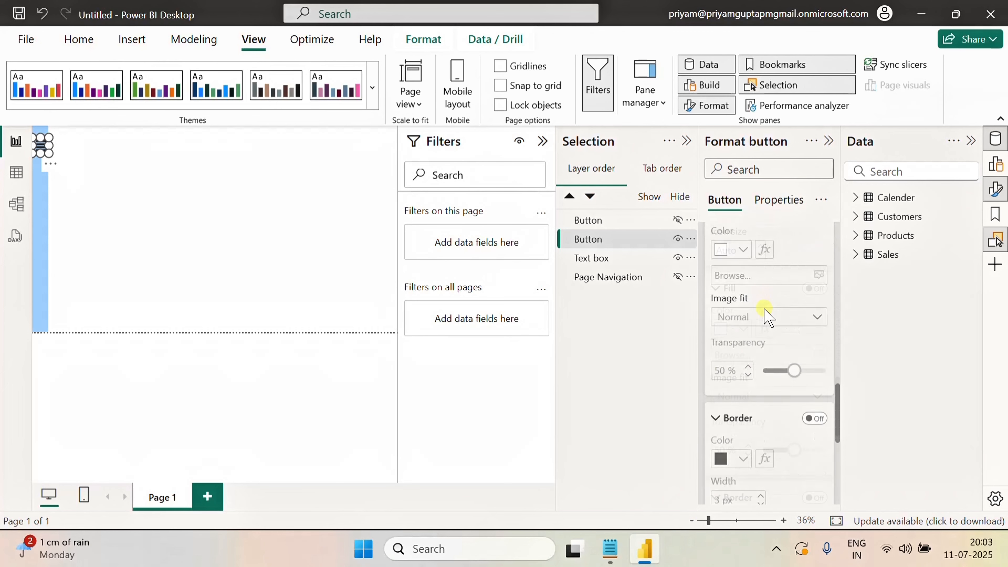
{"action": "left_click", "coordinate": [820, 489]}
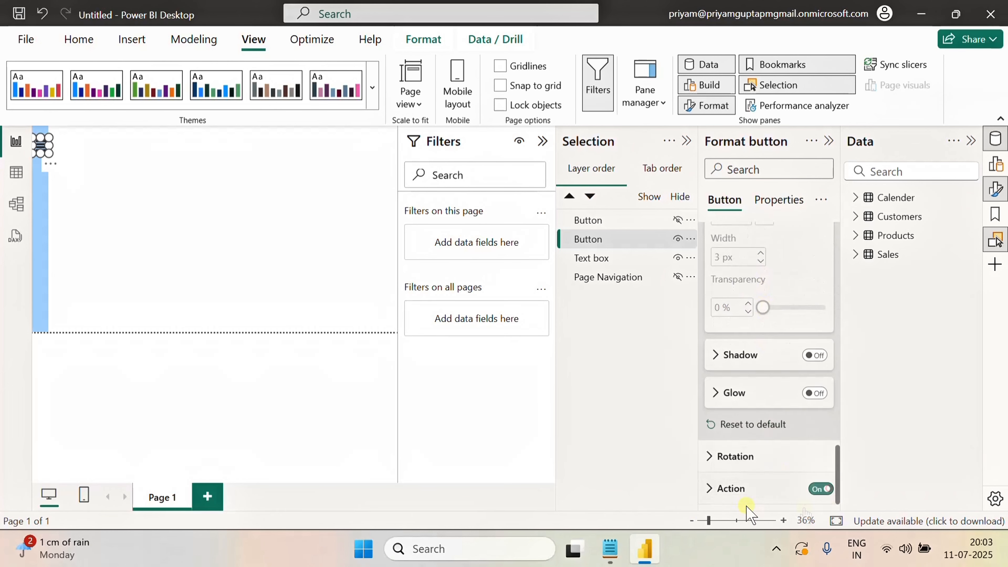
{"action": "left_click", "coordinate": [710, 489]}
{"action": "scroll", "coordinate": [767, 473], "scroll_direction": "down", "scroll_amount": 5}
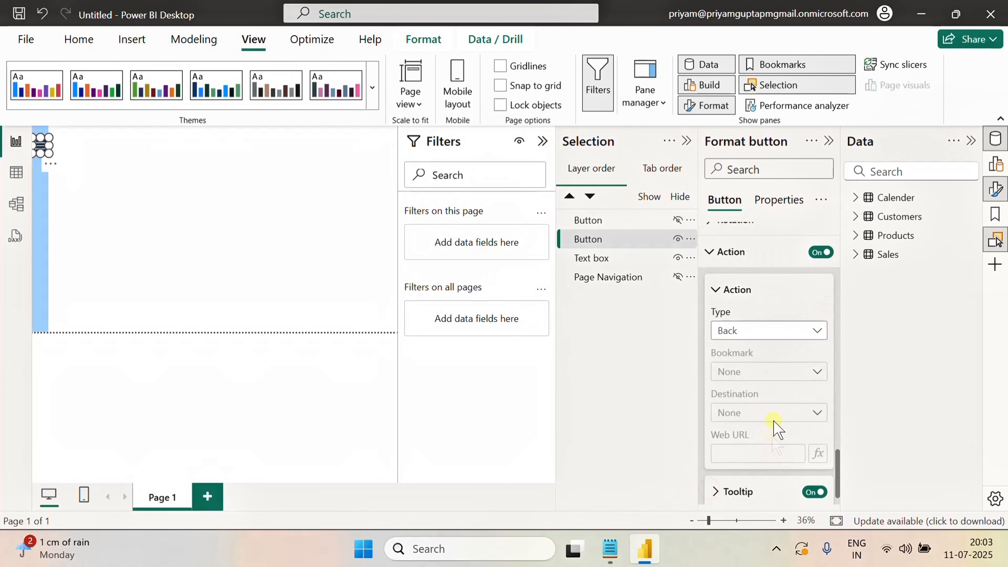
{"action": "left_click", "coordinate": [776, 334]}
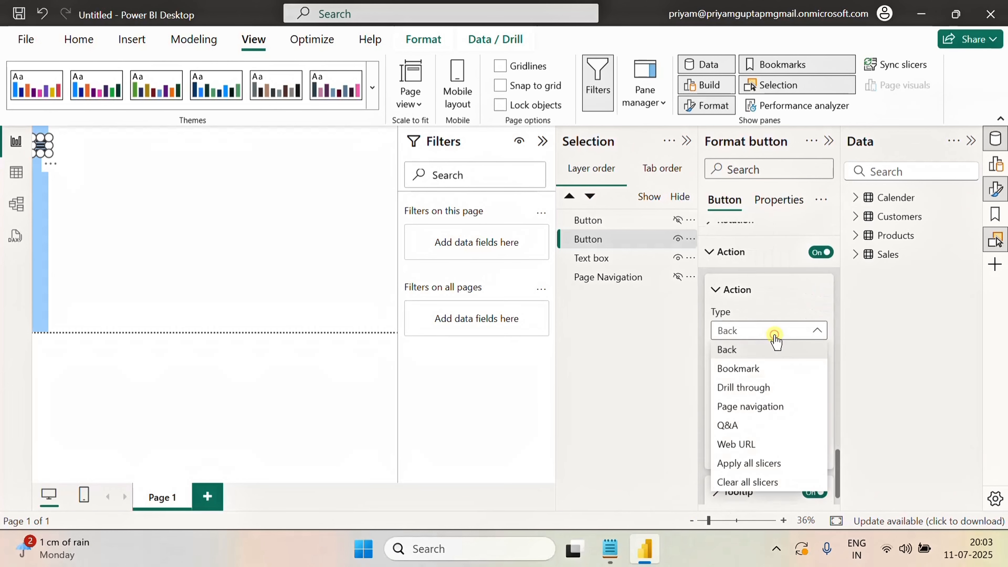
{"action": "left_click", "coordinate": [748, 370]}
{"action": "left_click", "coordinate": [761, 374]}
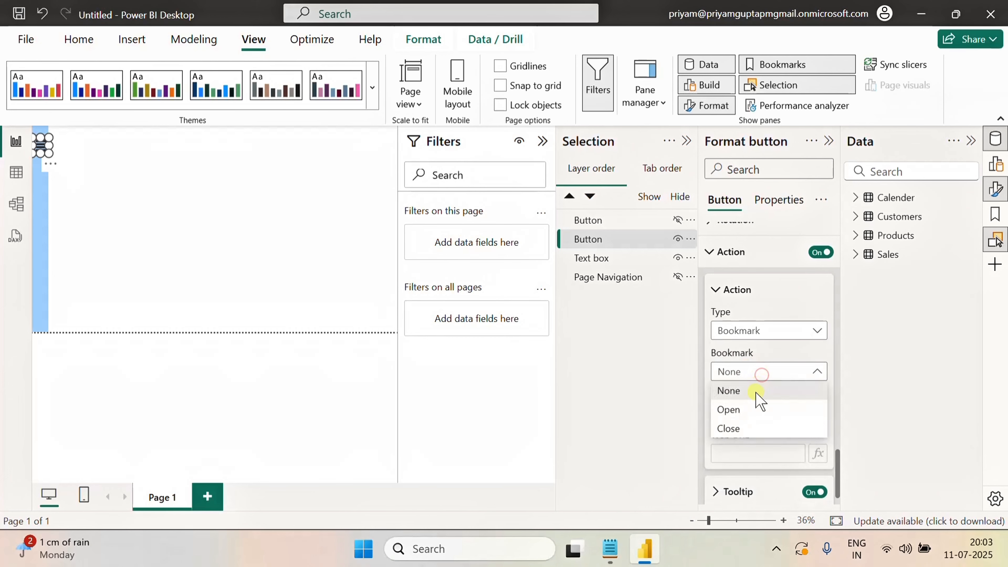
{"action": "left_click", "coordinate": [730, 409]}
{"action": "left_click", "coordinate": [725, 293]}
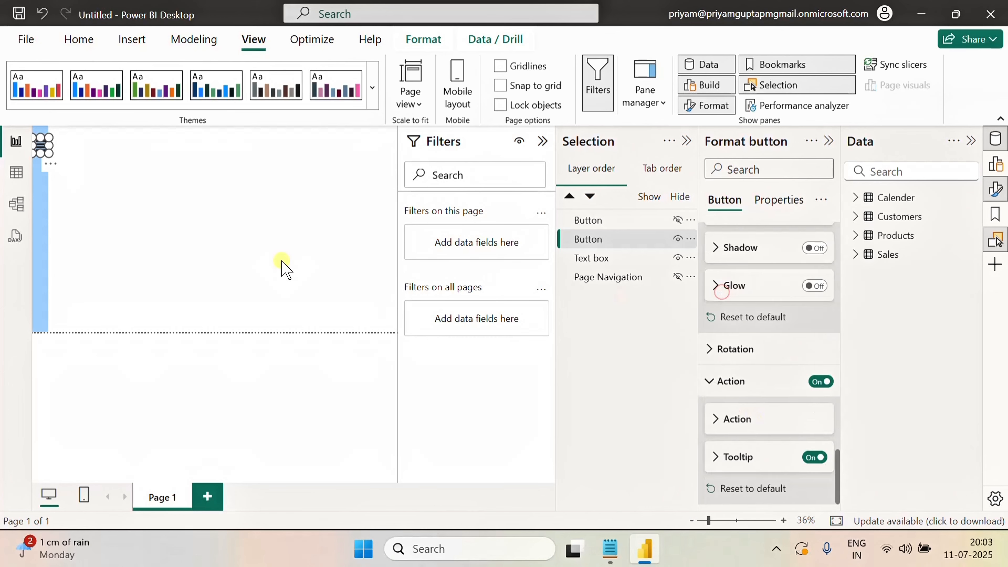
{"action": "left_click", "coordinate": [124, 204]}
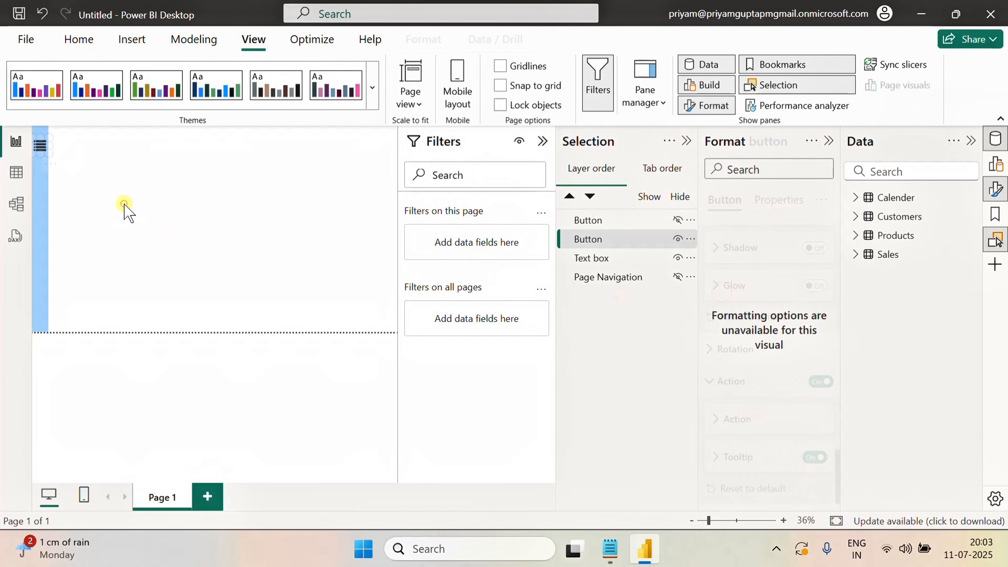
Turn on the back-arrow button's action and set it to the Bookmark type with the Close bookmark
{"action": "left_click", "coordinate": [41, 153], "text": "ctrl"}
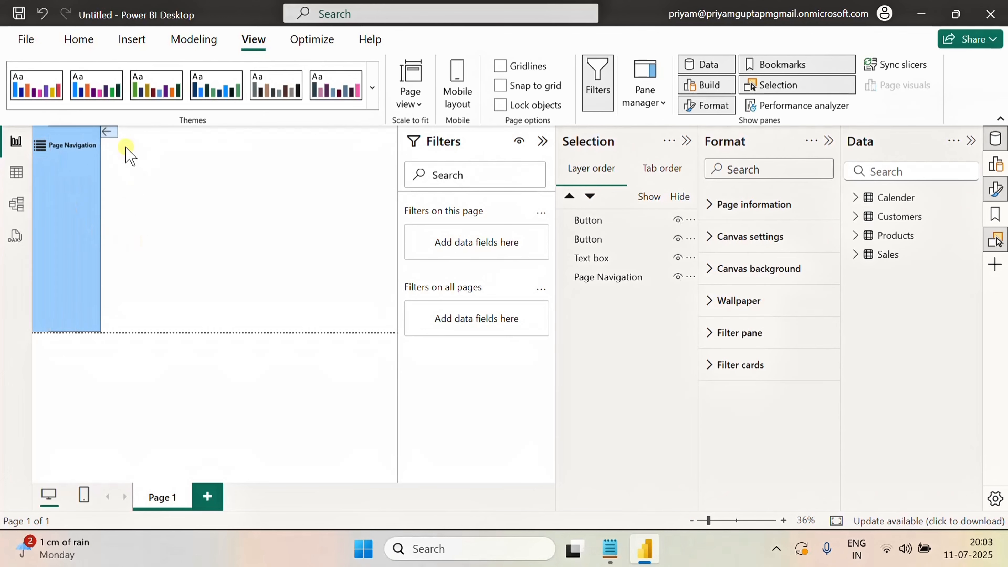
{"action": "left_click", "coordinate": [110, 134]}
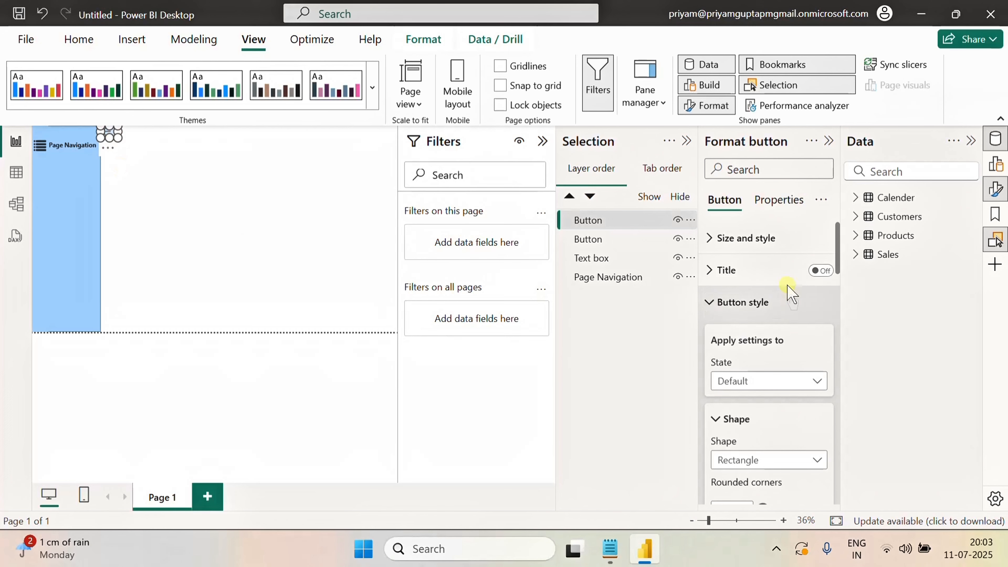
{"action": "scroll", "coordinate": [777, 380], "scroll_direction": "down", "scroll_amount": 5}
{"action": "scroll", "coordinate": [786, 385], "scroll_direction": "down", "scroll_amount": 10}
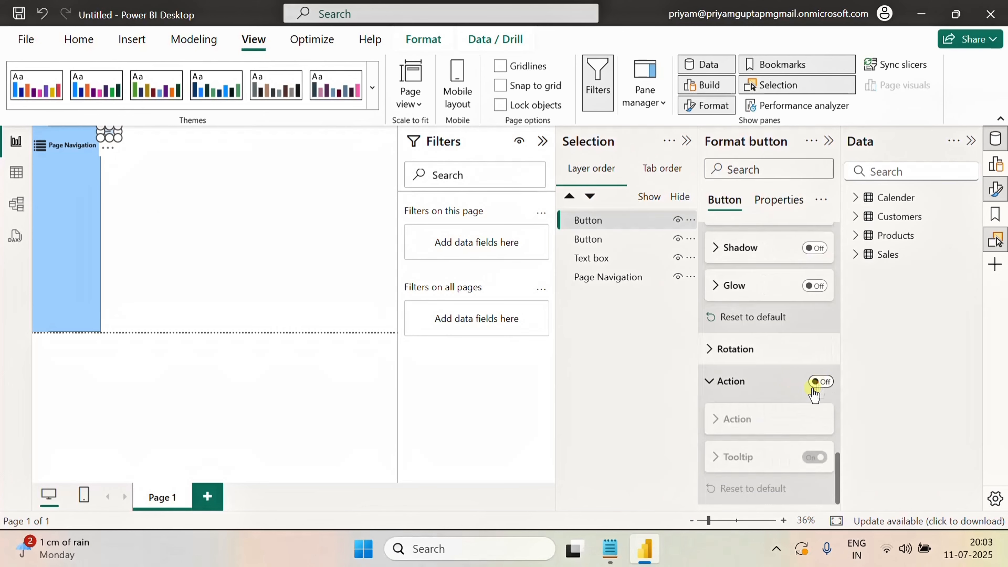
{"action": "left_click", "coordinate": [820, 381]}
{"action": "left_click", "coordinate": [732, 417]}
{"action": "scroll", "coordinate": [761, 443], "scroll_direction": "down", "scroll_amount": 4}
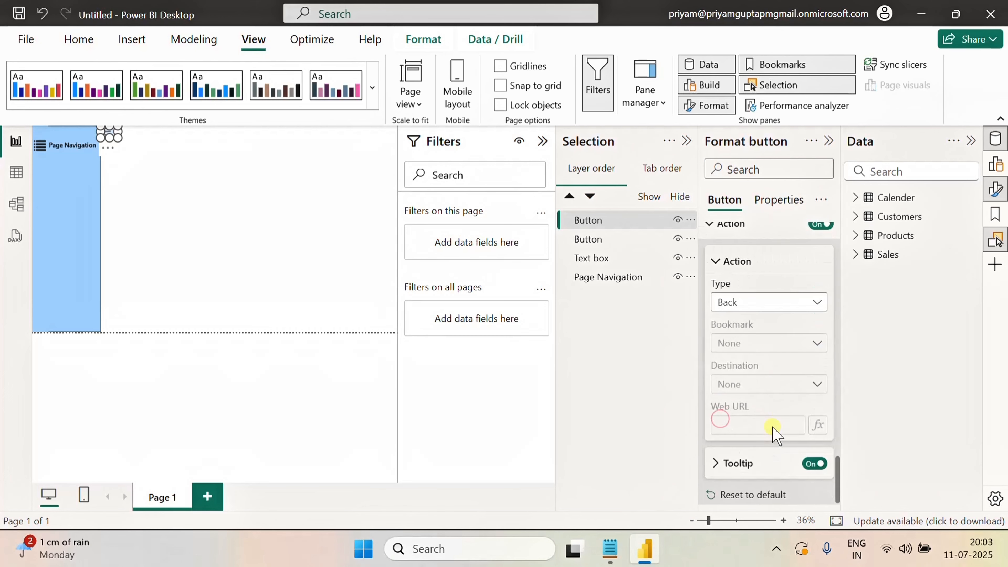
{"action": "left_click", "coordinate": [779, 302]}
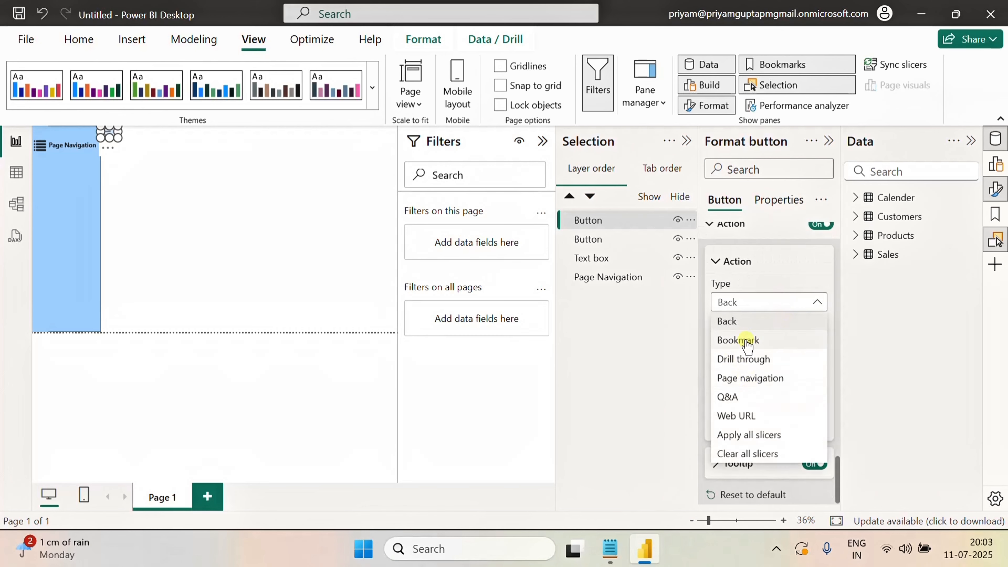
{"action": "left_click", "coordinate": [739, 340]}
{"action": "left_click", "coordinate": [755, 342]}
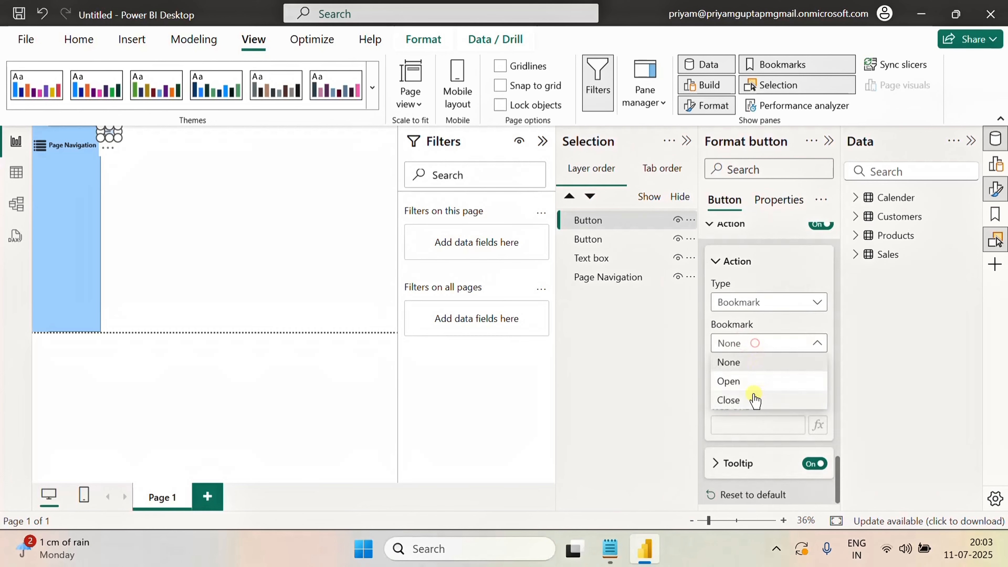
{"action": "left_click", "coordinate": [729, 400]}
{"action": "left_click", "coordinate": [715, 261]}
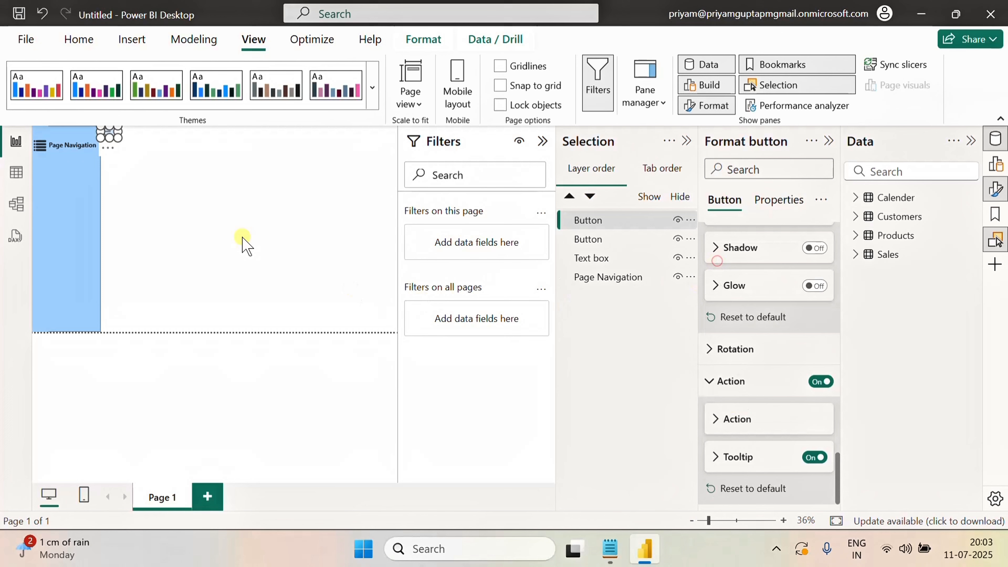
{"action": "left_click", "coordinate": [162, 185]}
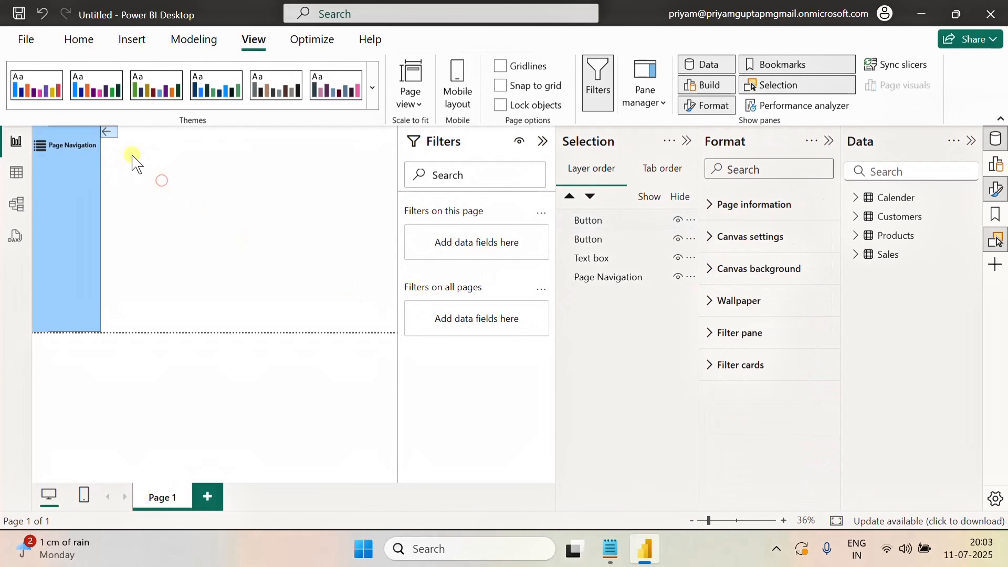
Collapse the side panes and test the menu and back-arrow buttons, toggling the navigation panel open and closed
{"action": "left_click", "coordinate": [110, 137], "text": "ctrl"}
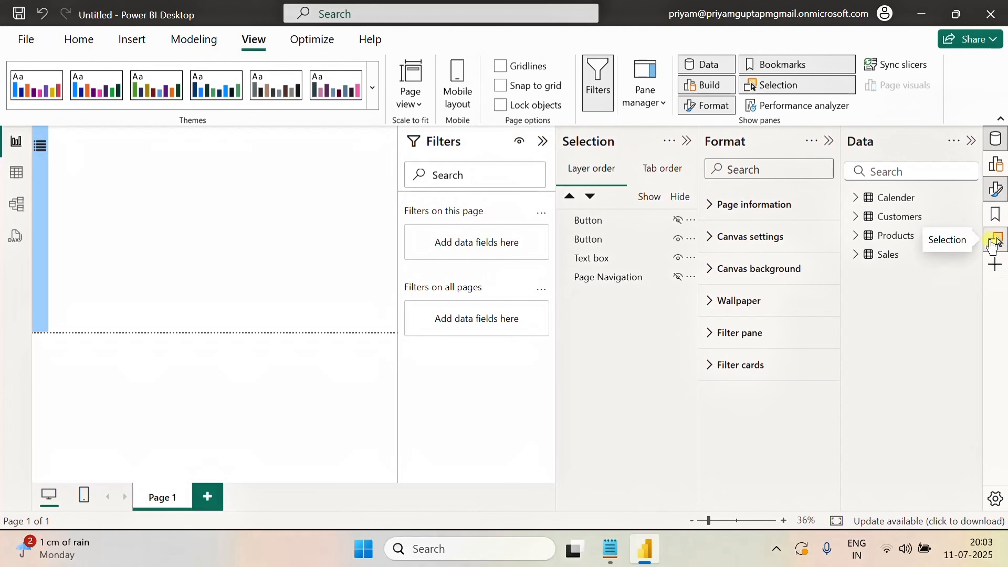
{"action": "left_click", "coordinate": [828, 141]}
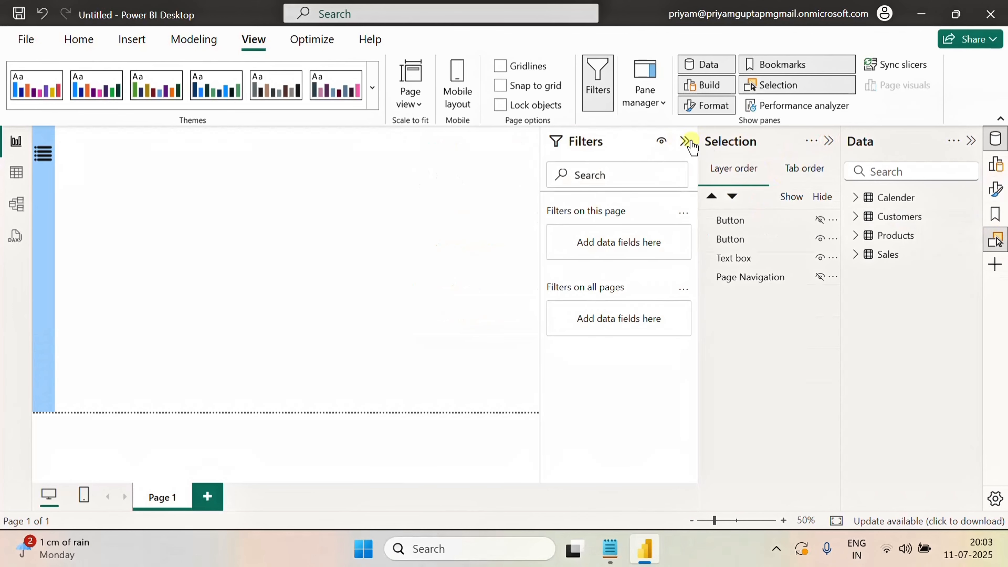
{"action": "left_click", "coordinate": [682, 140]}
{"action": "left_click", "coordinate": [828, 140]}
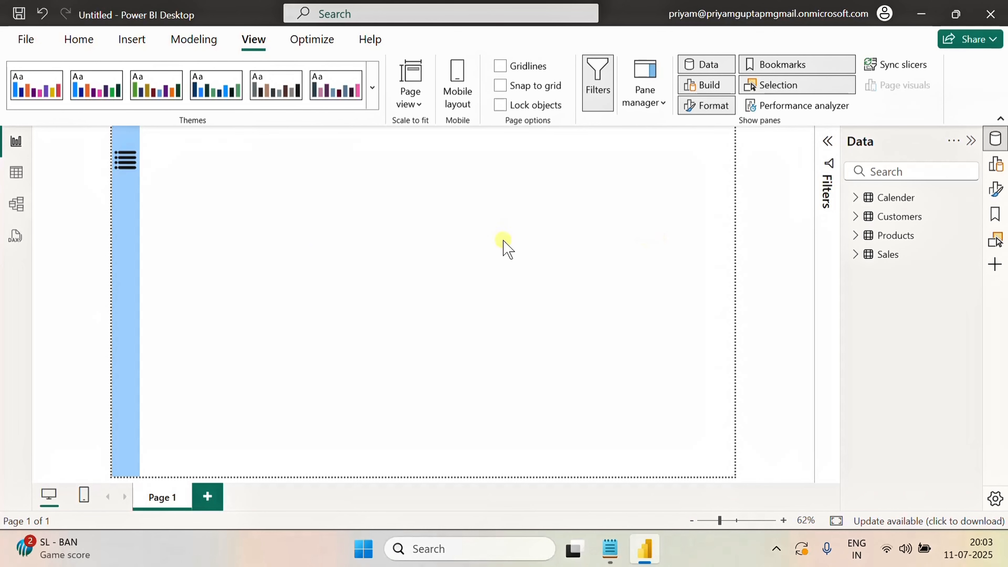
{"action": "left_click", "coordinate": [128, 167], "text": "ctrl"}
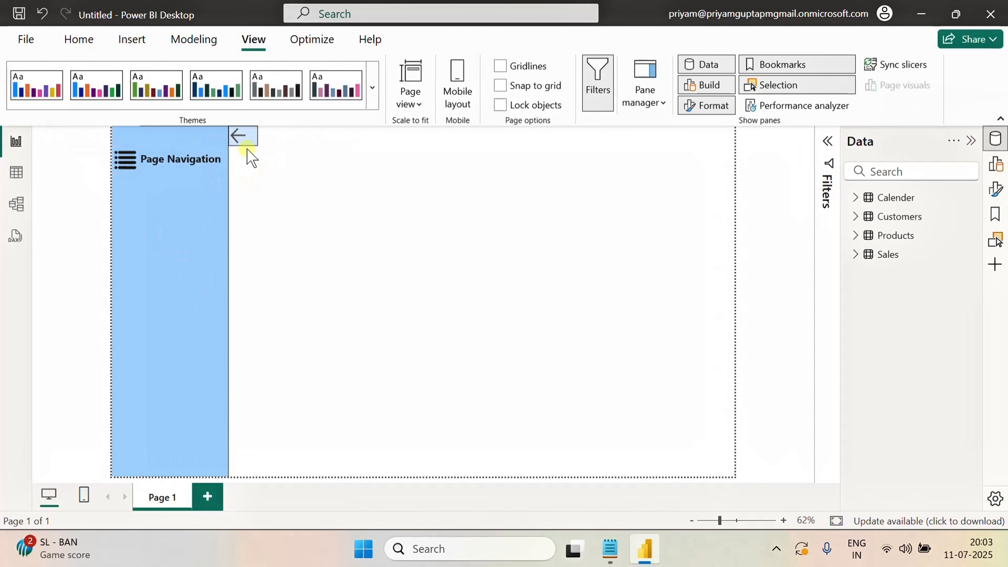
{"action": "left_click", "coordinate": [240, 136], "text": "ctrl"}
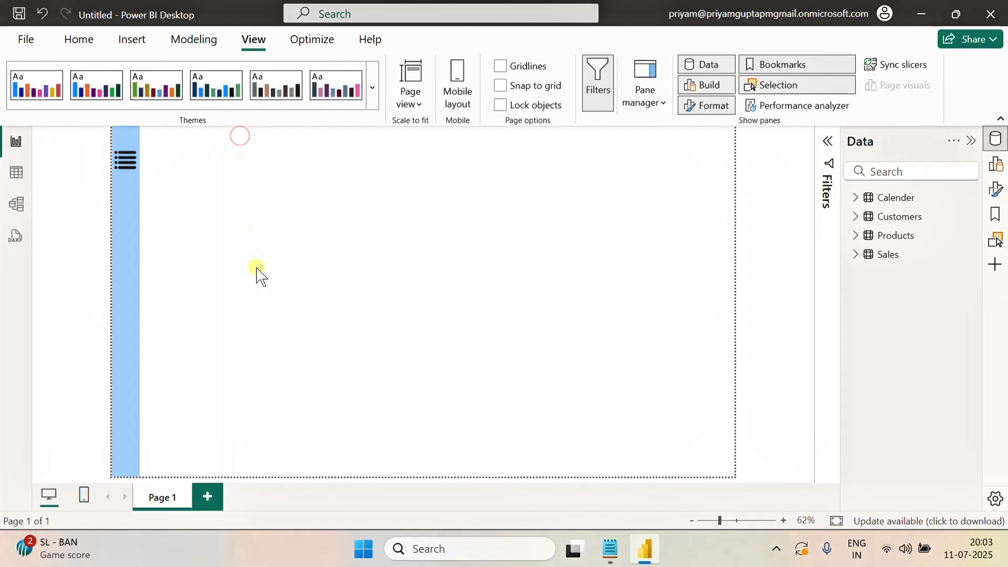
{"action": "left_click", "coordinate": [127, 165], "text": "ctrl"}
{"action": "left_click", "coordinate": [247, 137], "text": "ctrl"}
{"action": "left_click", "coordinate": [124, 164], "text": "ctrl"}
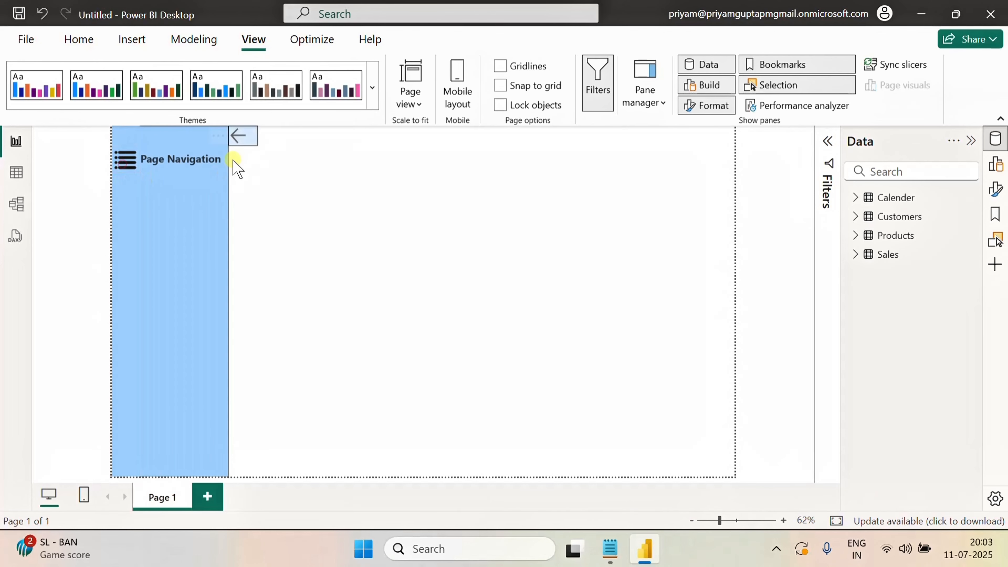
{"action": "left_click", "coordinate": [240, 137], "text": "ctrl"}
{"action": "left_click", "coordinate": [125, 162], "text": "ctrl"}
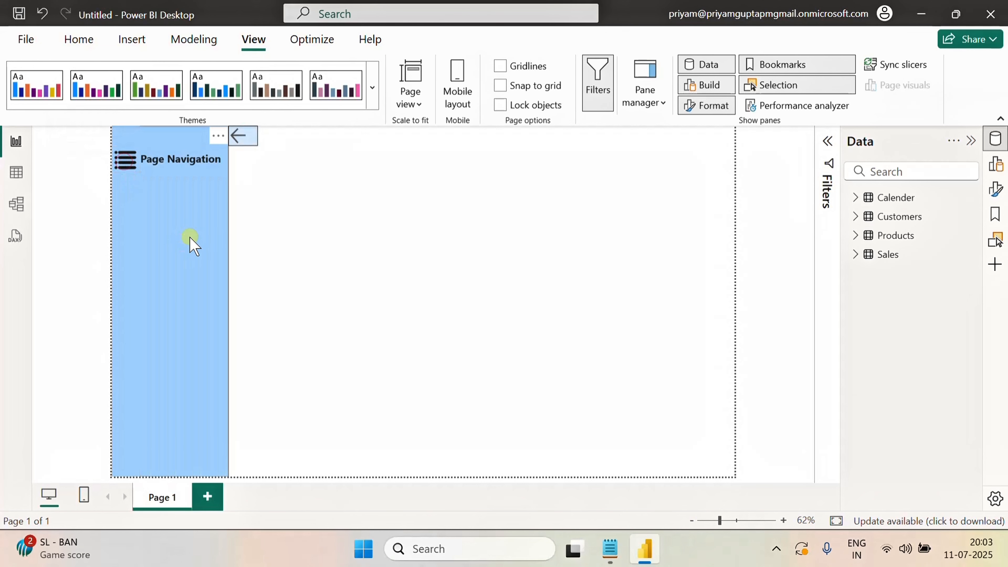
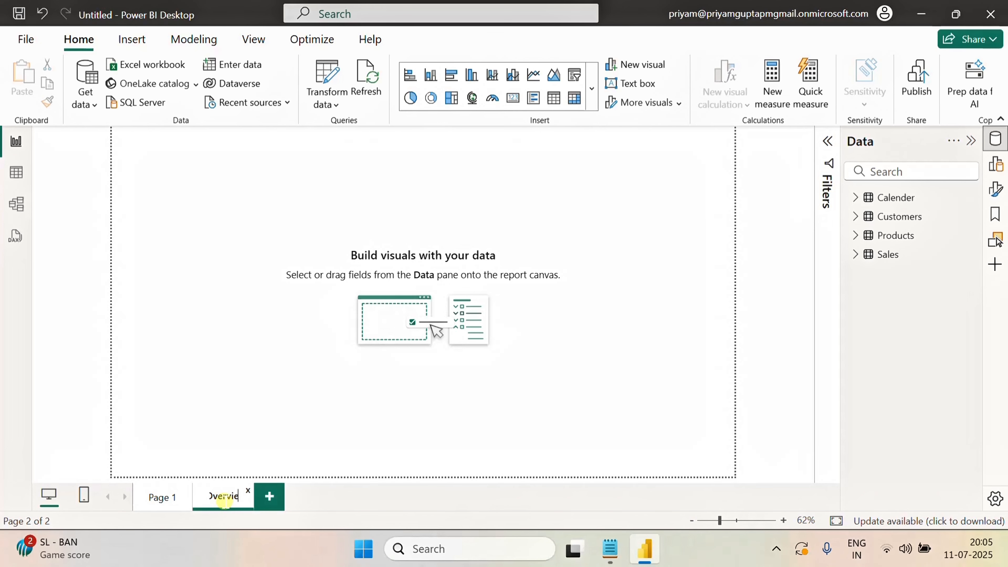
Name the new page Overview and add a card visual showing the sum of Sales TotalAmount at the top of the canvas
{"action": "left_click", "coordinate": [262, 337]}
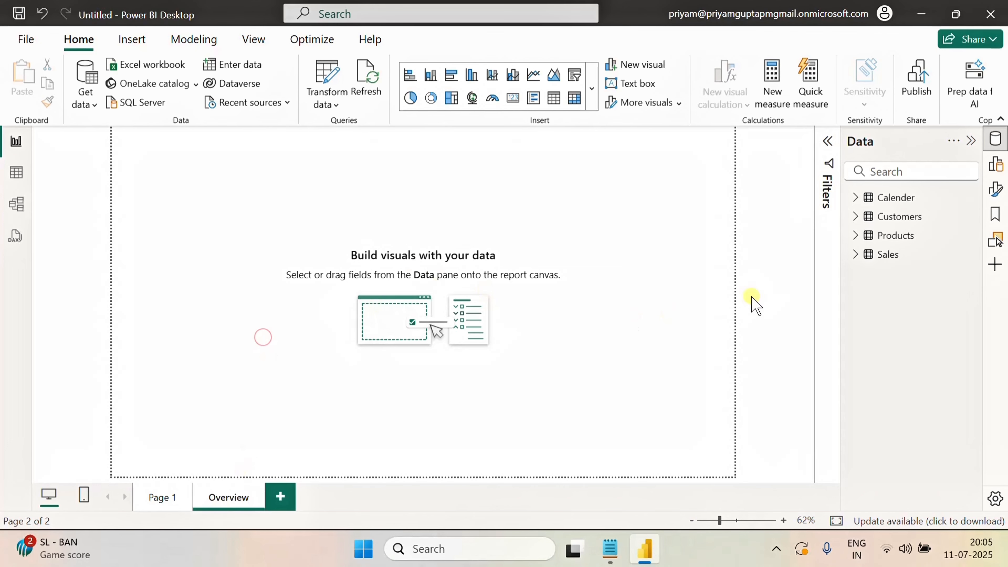
{"action": "left_click", "coordinate": [996, 170]}
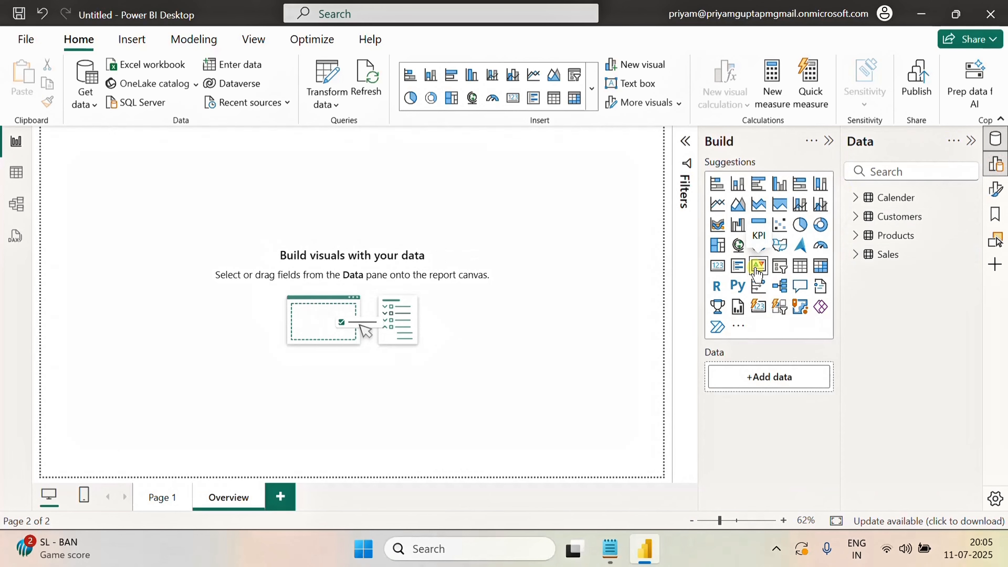
{"action": "left_click", "coordinate": [718, 265]}
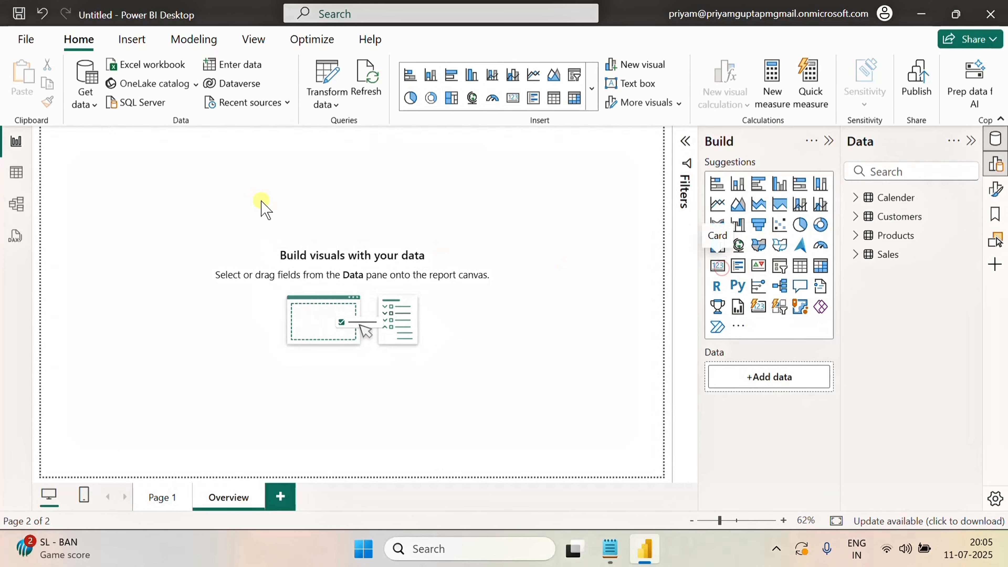
{"action": "left_click_drag", "start_coordinate": [95, 195], "coordinate": [259, 200]}
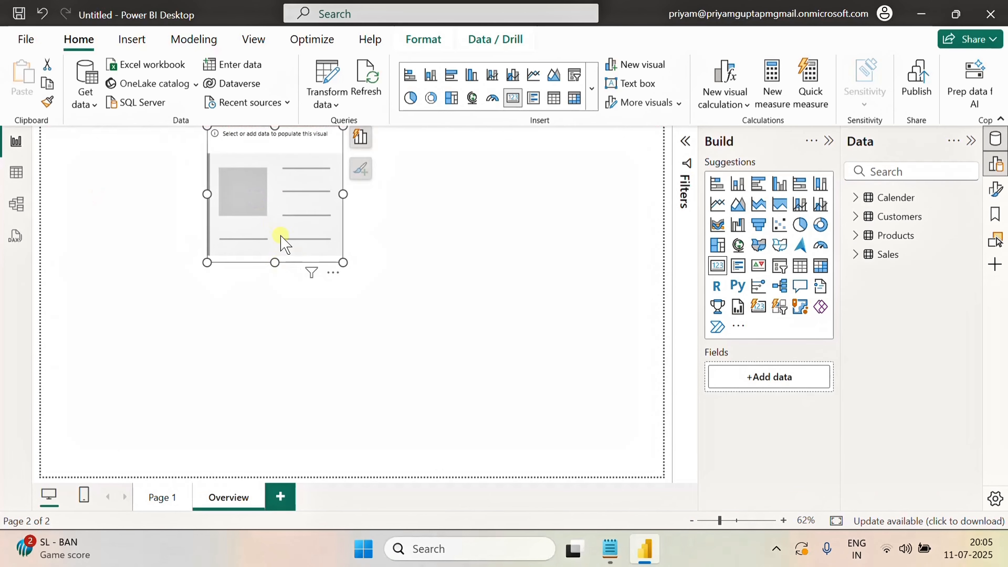
{"action": "left_click_drag", "start_coordinate": [281, 238], "coordinate": [282, 201]}
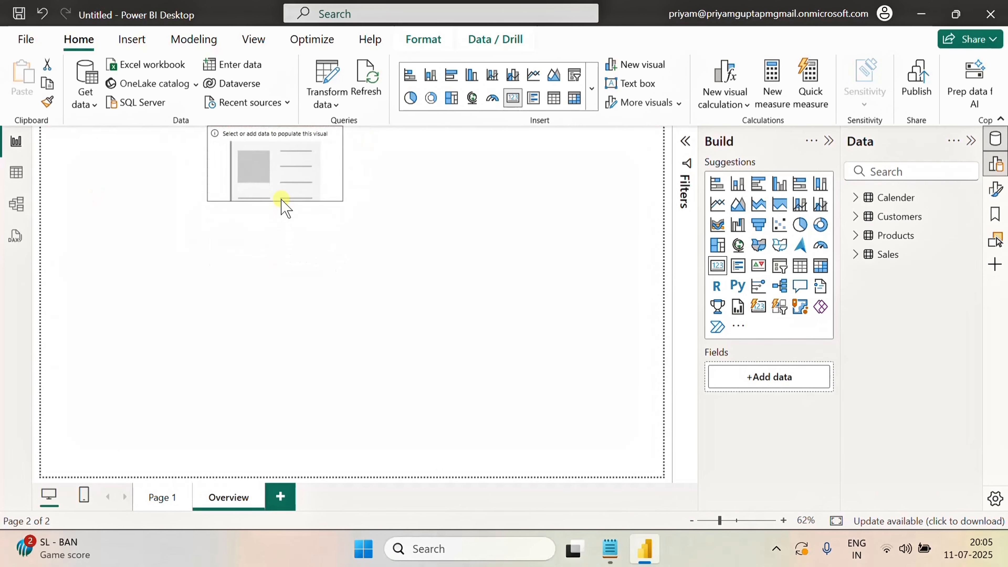
{"action": "left_click", "coordinate": [855, 254]}
{"action": "left_click", "coordinate": [879, 405]}
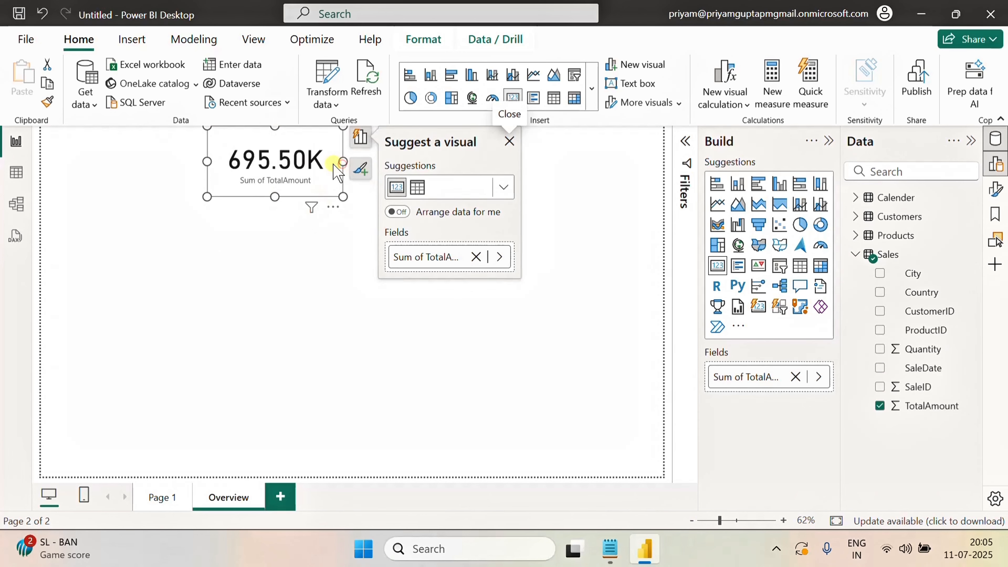
{"action": "left_click_drag", "start_coordinate": [342, 162], "coordinate": [313, 162]}
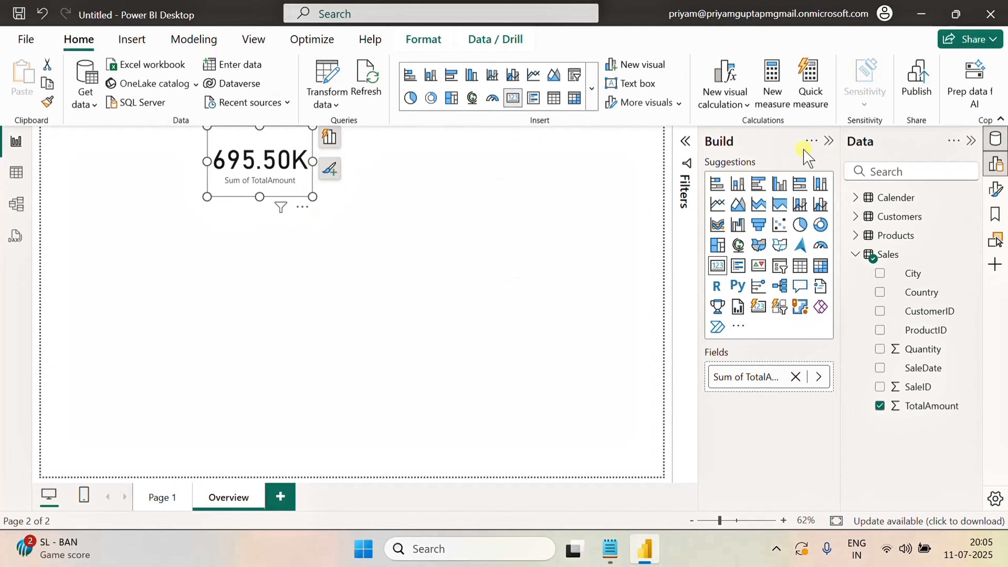
Format the card to hide its category label and turn on its title
{"action": "left_click", "coordinate": [995, 189]}
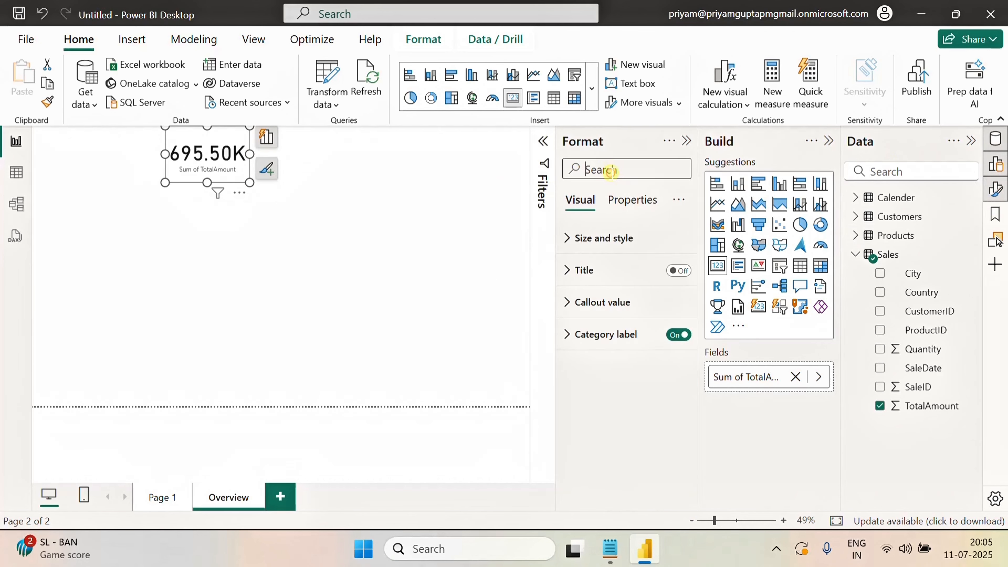
{"action": "left_click", "coordinate": [680, 335]}
{"action": "left_click", "coordinate": [678, 271]}
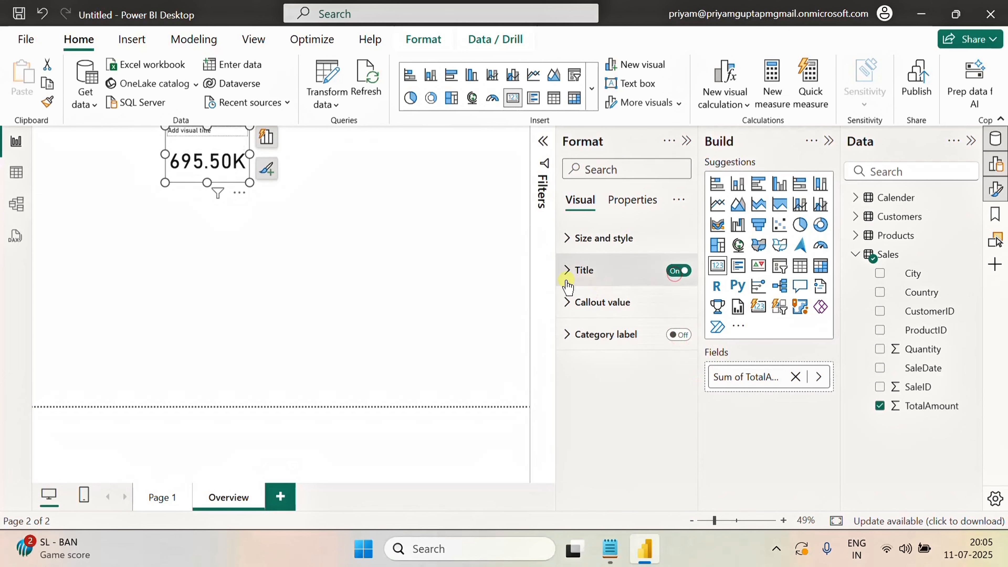
Set the card title text to Total Sales and center it horizontally
{"action": "left_click", "coordinate": [565, 273]}
{"action": "left_click", "coordinate": [611, 347]}
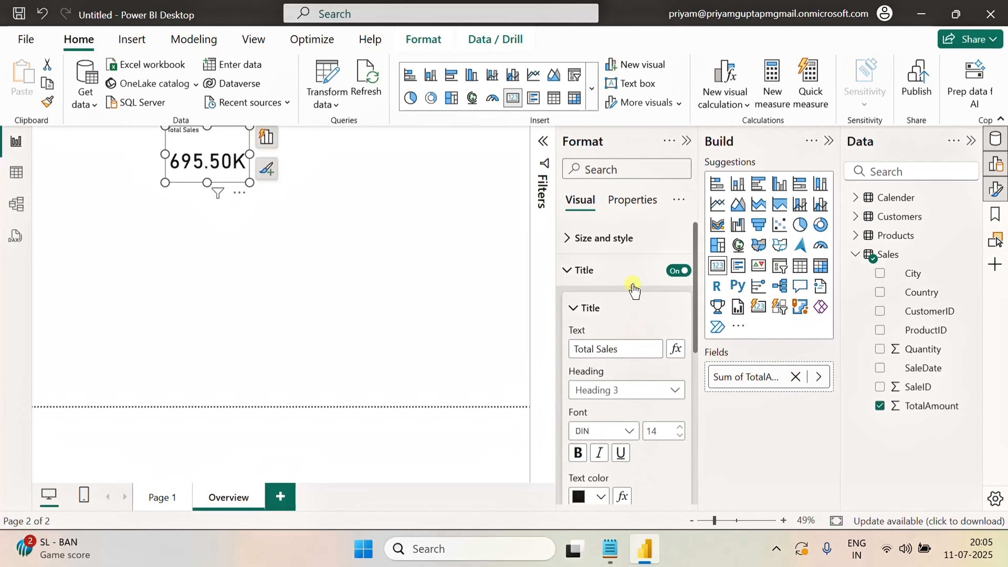
{"action": "scroll", "coordinate": [626, 450], "scroll_direction": "down", "scroll_amount": 2}
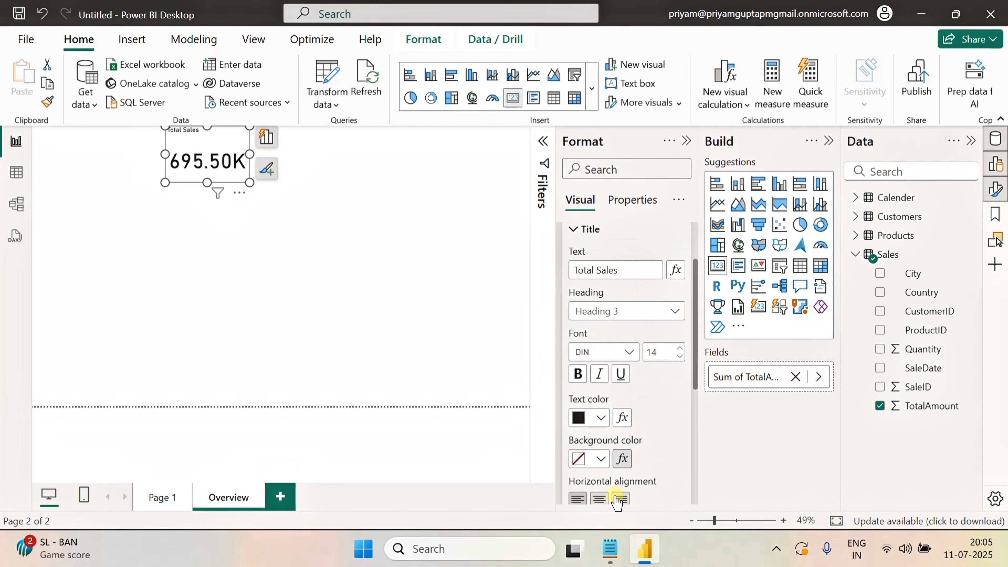
{"action": "left_click", "coordinate": [600, 499]}
Search the format options for border and turn on the card's visual border
{"action": "left_click", "coordinate": [400, 196]}
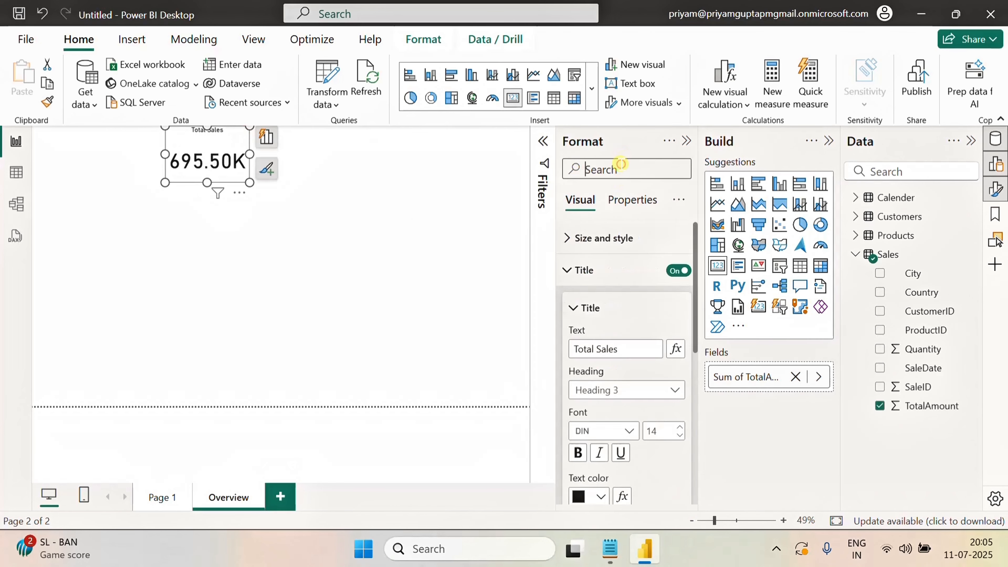
{"action": "type", "text": "bor"}
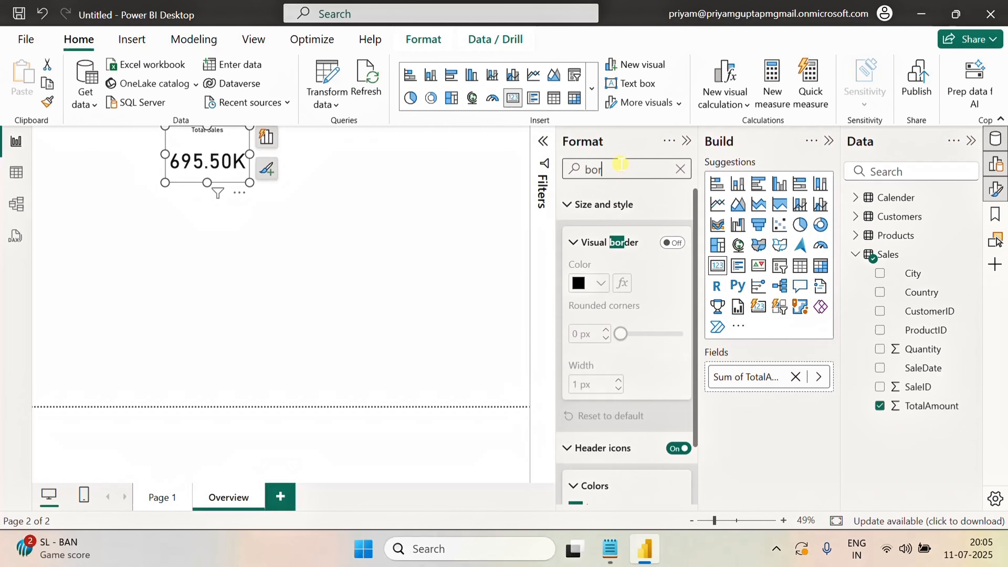
{"action": "left_click", "coordinate": [679, 251]}
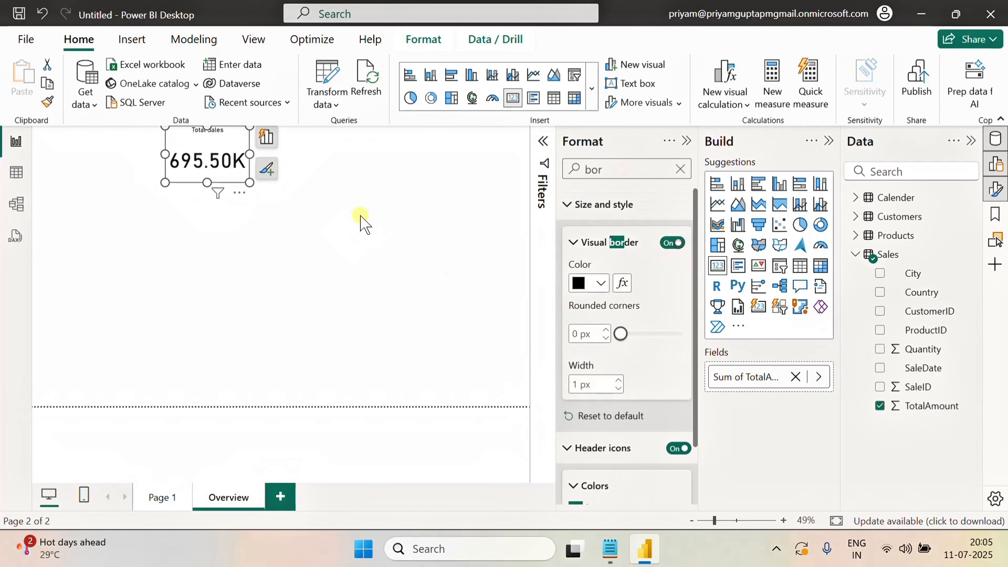
{"action": "left_click", "coordinate": [338, 171]}
{"action": "left_click", "coordinate": [238, 140]}
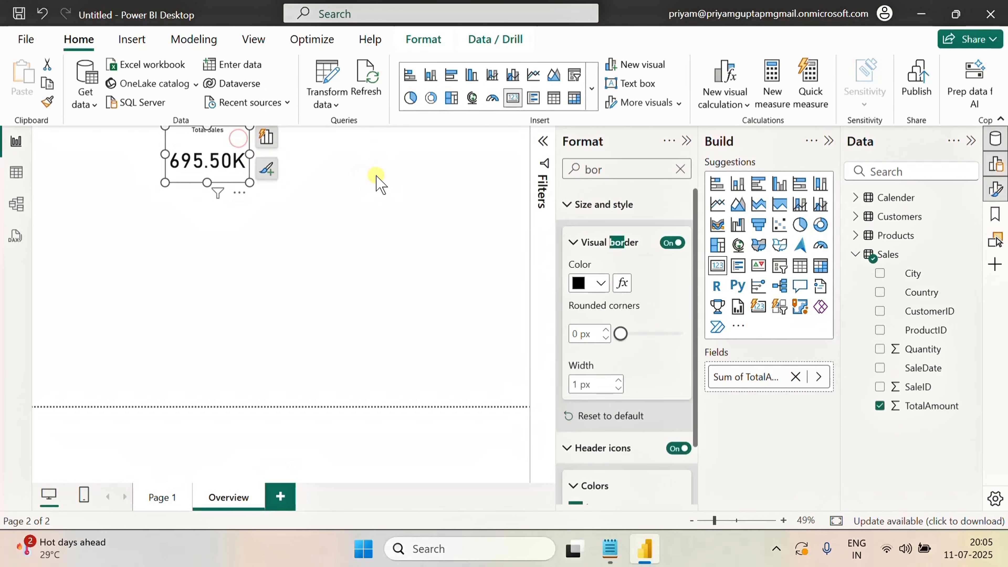
{"action": "left_click", "coordinate": [375, 159]}
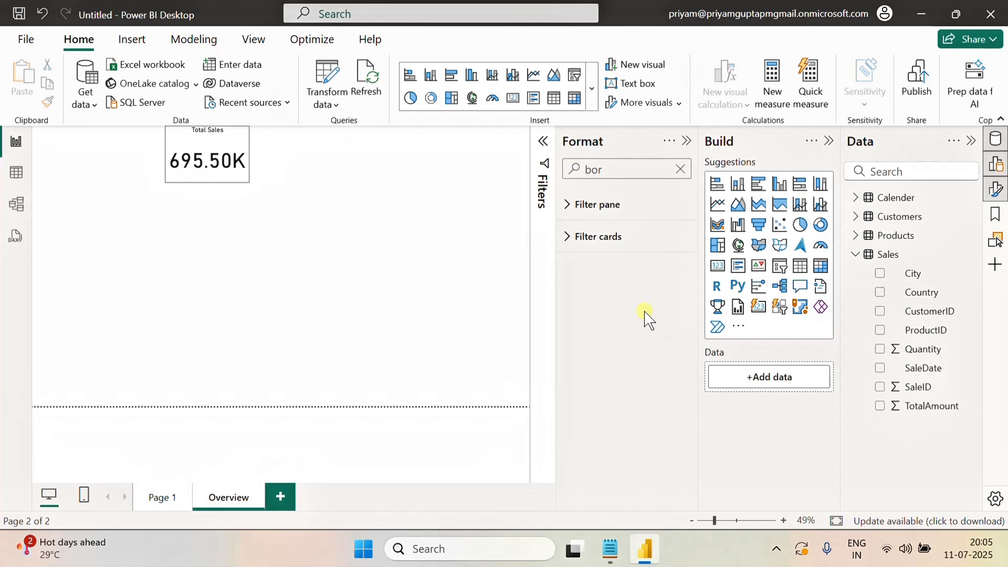
Add a slicer next to the card and set its field to the Calender Year column
{"action": "left_click_drag", "start_coordinate": [780, 267], "coordinate": [358, 159]}
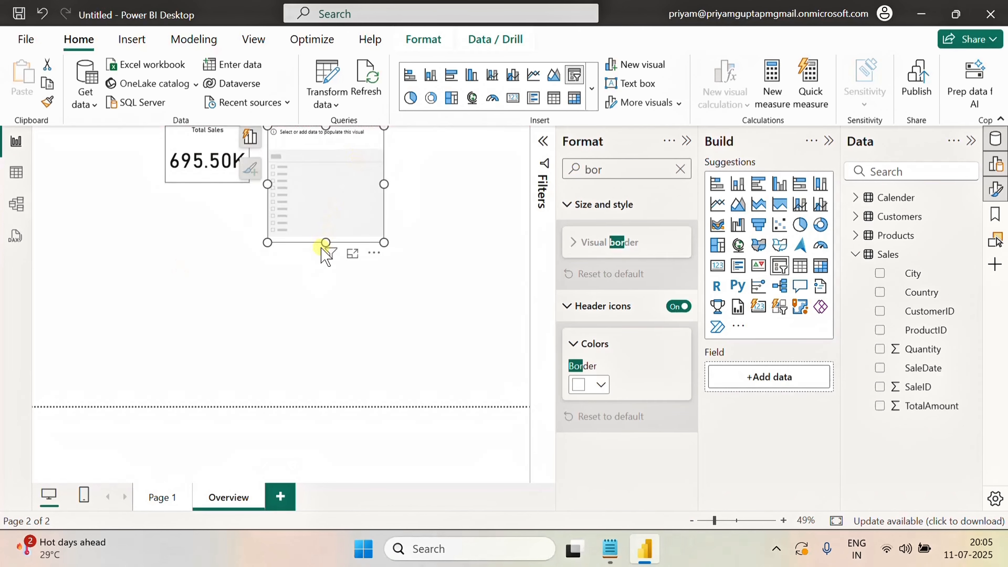
{"action": "left_click_drag", "start_coordinate": [325, 242], "coordinate": [328, 184]}
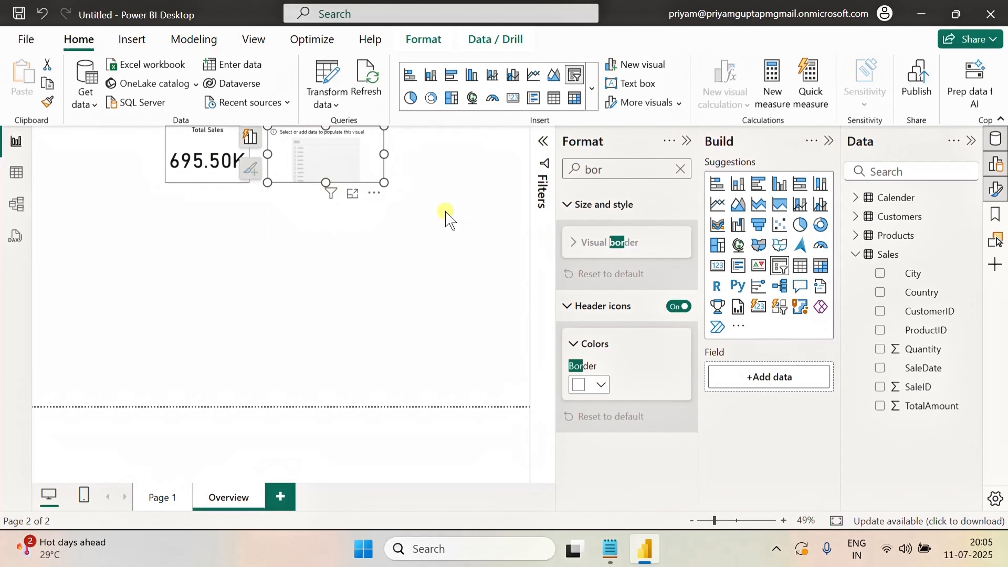
{"action": "left_click", "coordinate": [855, 197]}
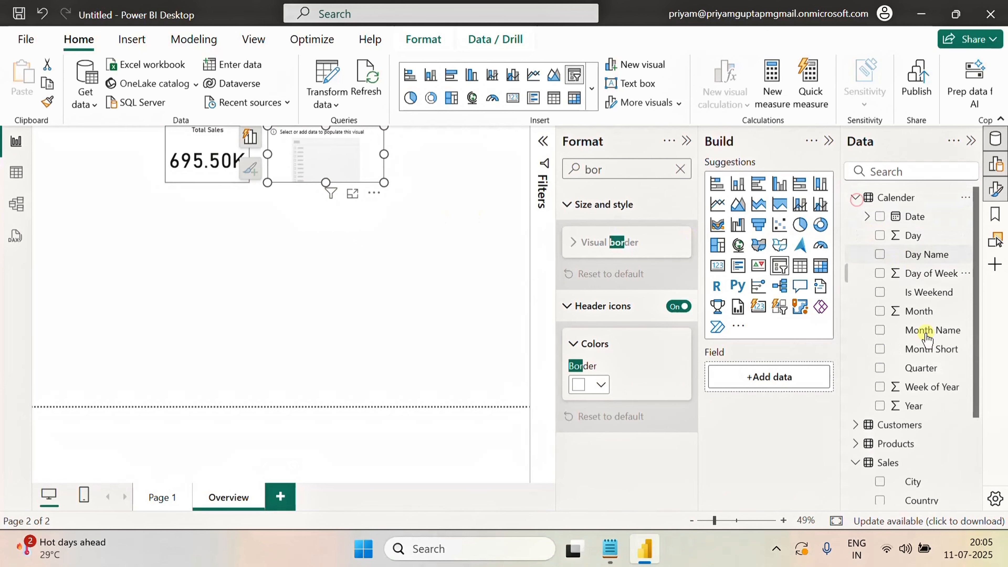
{"action": "left_click", "coordinate": [879, 406]}
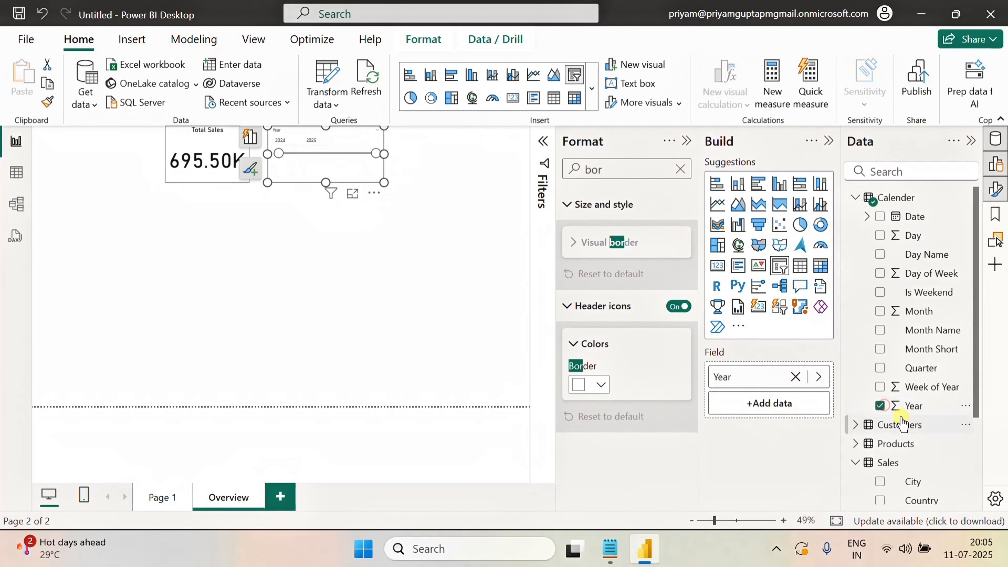
Turn on the Year slicer's visual border
{"action": "left_click", "coordinate": [630, 241]}
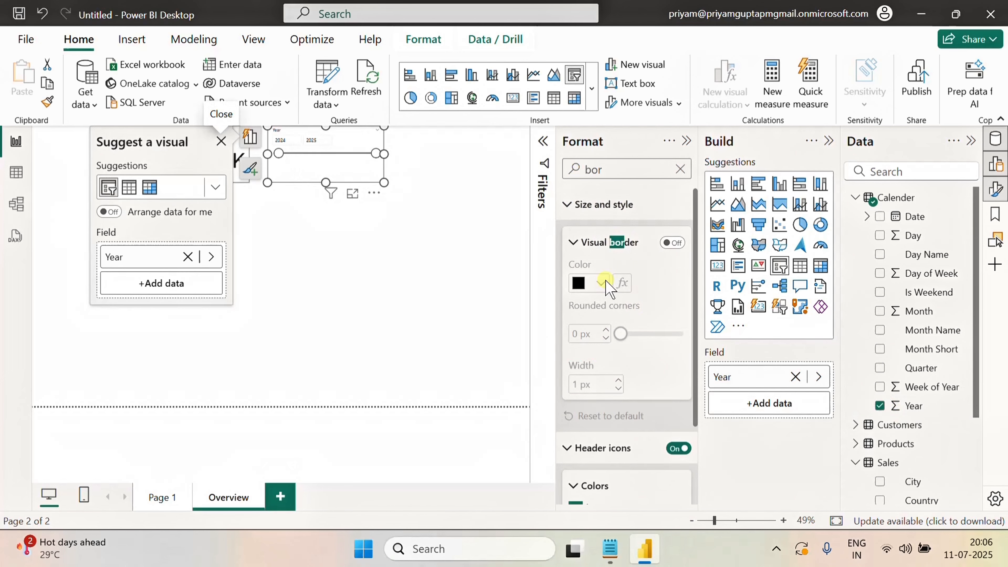
{"action": "left_click", "coordinate": [674, 243]}
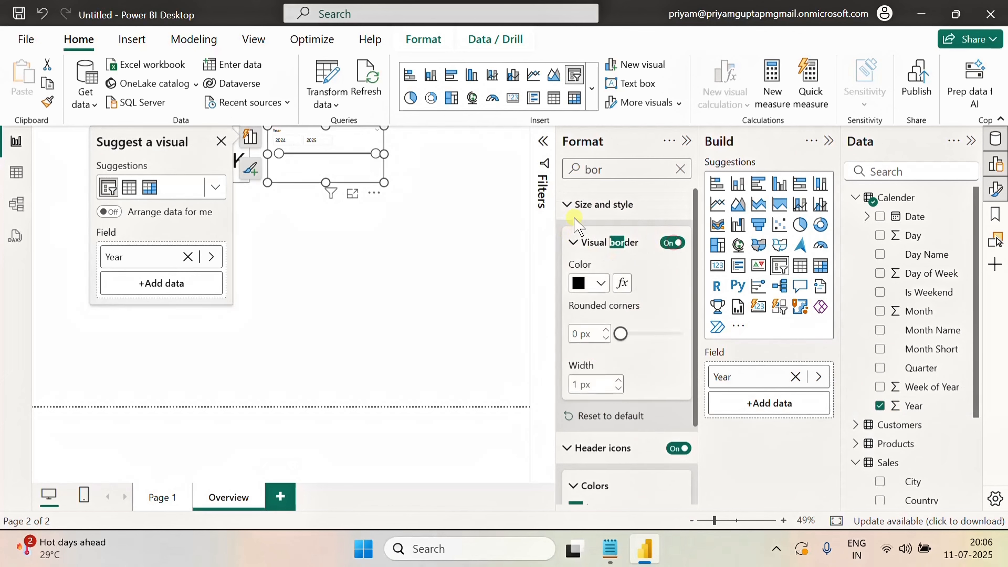
{"action": "left_click", "coordinate": [568, 205]}
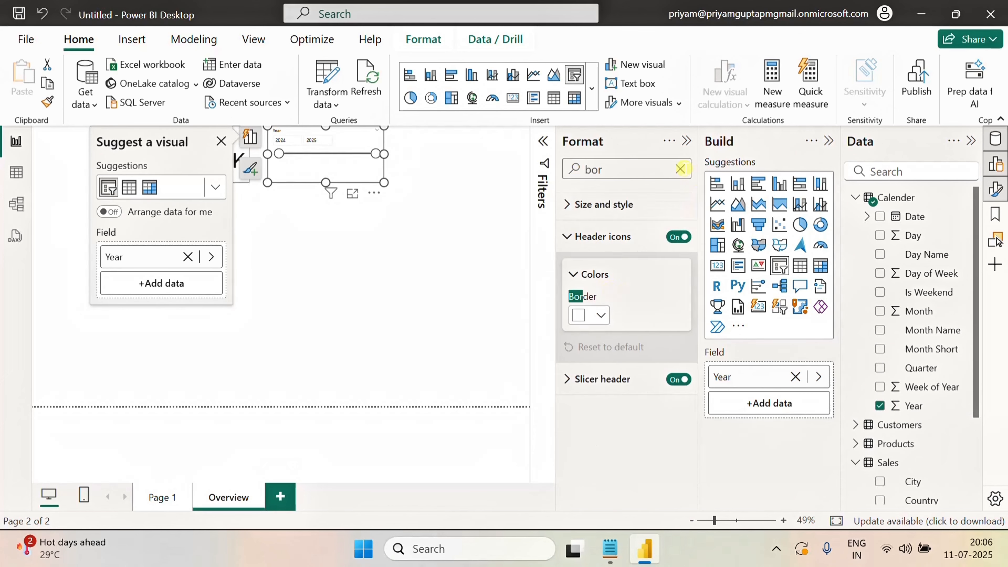
Clear the format search and set the Year slicer's style to Dropdown
{"action": "left_click", "coordinate": [680, 169]}
{"action": "left_click", "coordinate": [567, 272]}
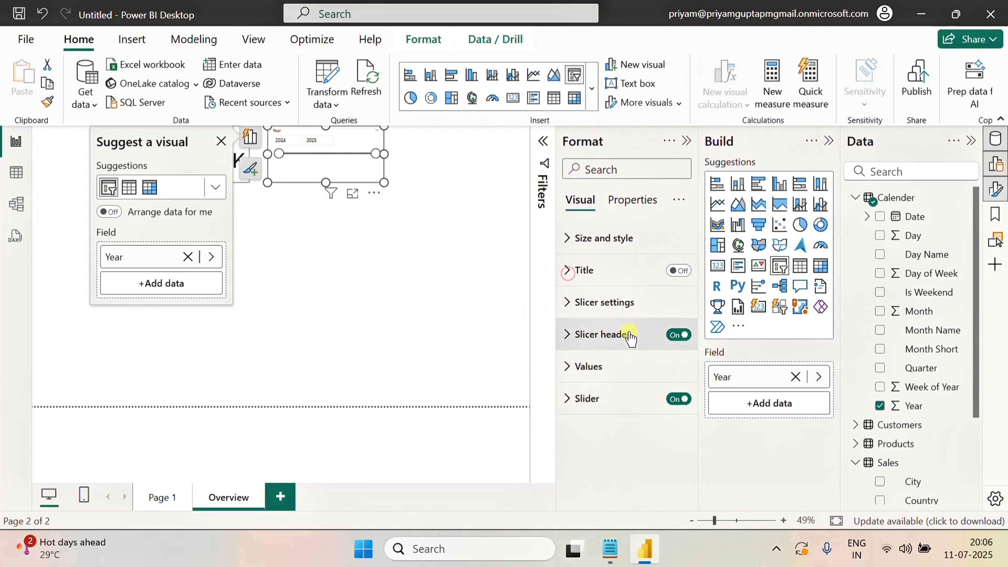
{"action": "left_click", "coordinate": [565, 302]}
{"action": "left_click", "coordinate": [628, 379]}
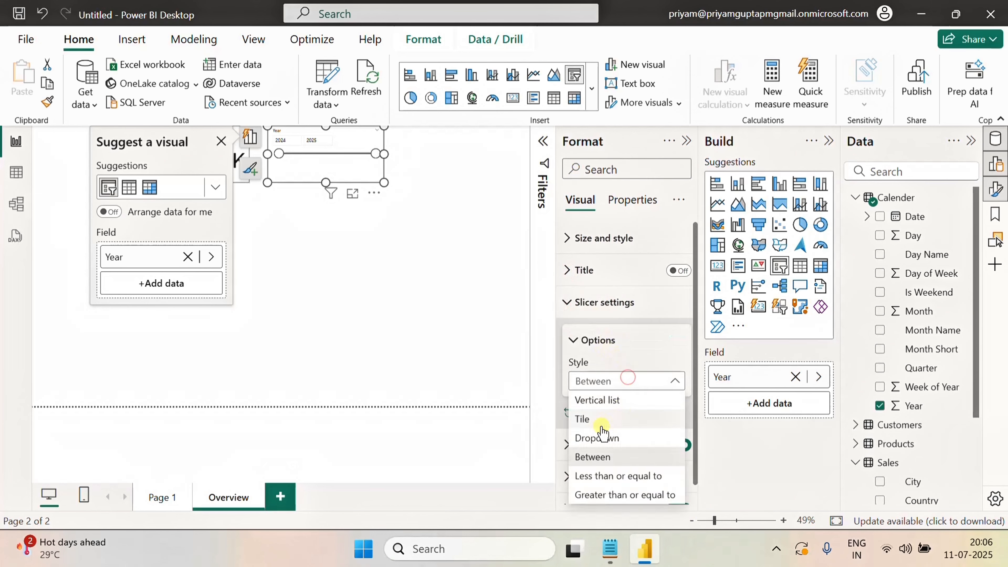
{"action": "left_click", "coordinate": [597, 438]}
{"action": "left_click", "coordinate": [432, 239]}
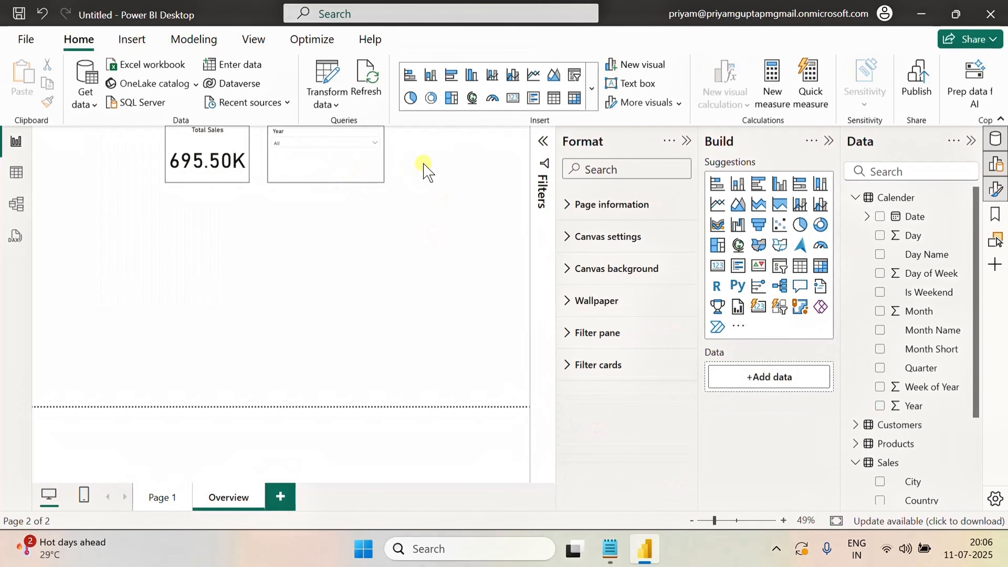
Make the Year slicer slightly narrower
{"action": "left_click", "coordinate": [358, 158]}
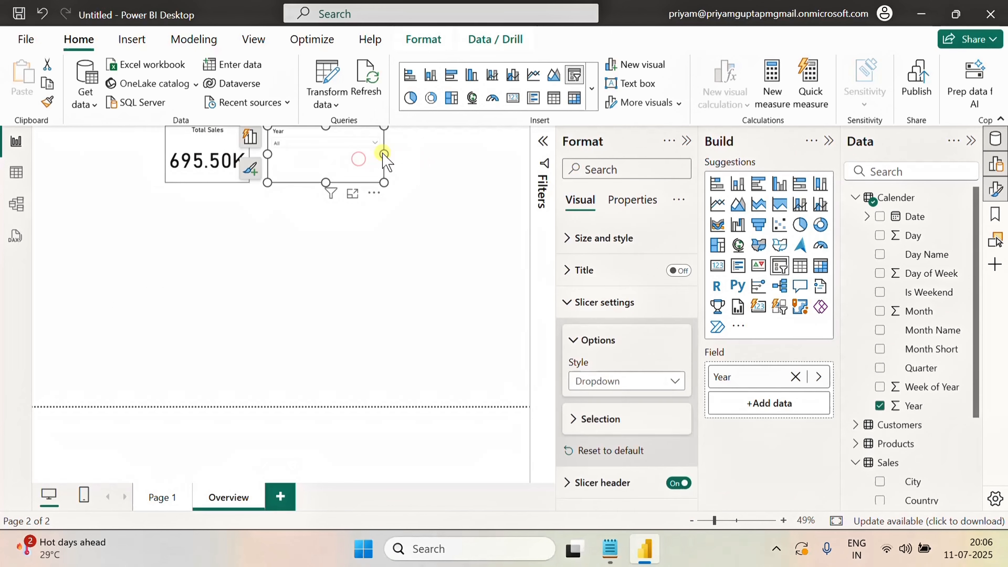
{"action": "left_click_drag", "start_coordinate": [384, 155], "coordinate": [366, 156]}
{"action": "left_click", "coordinate": [411, 169]}
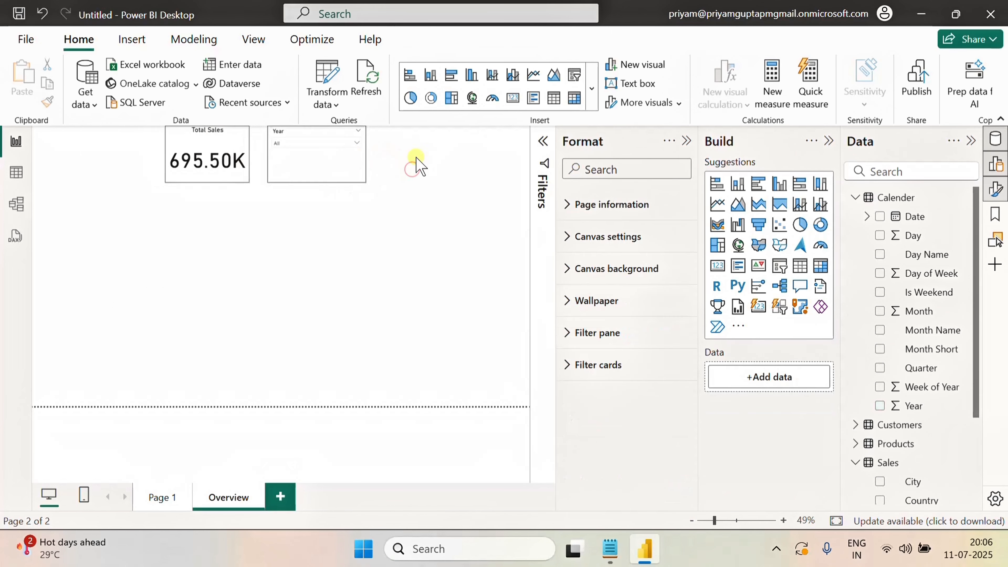
Paste a copy of the Year slicer and place it to the right of the original
{"action": "left_click", "coordinate": [317, 175]}
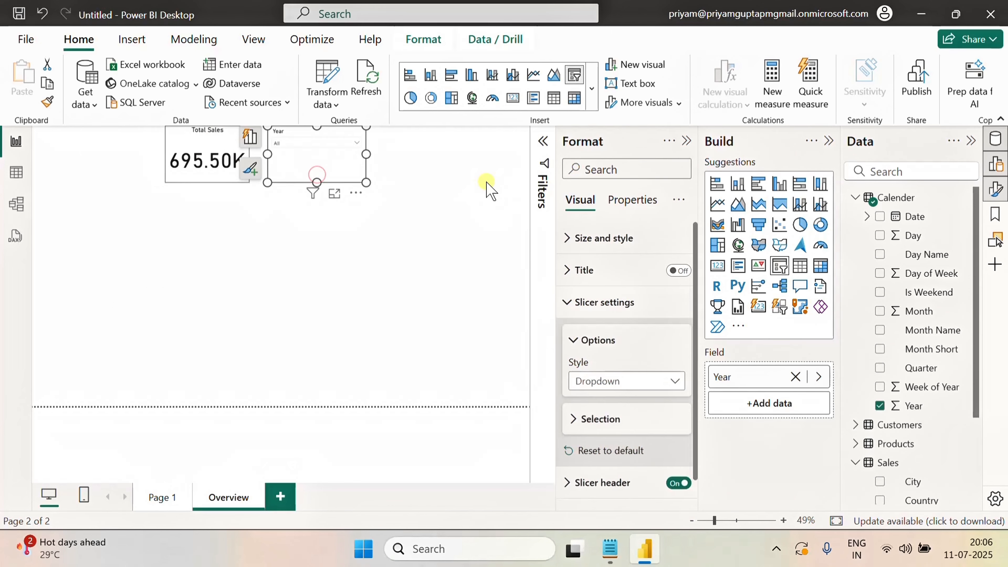
{"action": "left_click", "coordinate": [435, 143]}
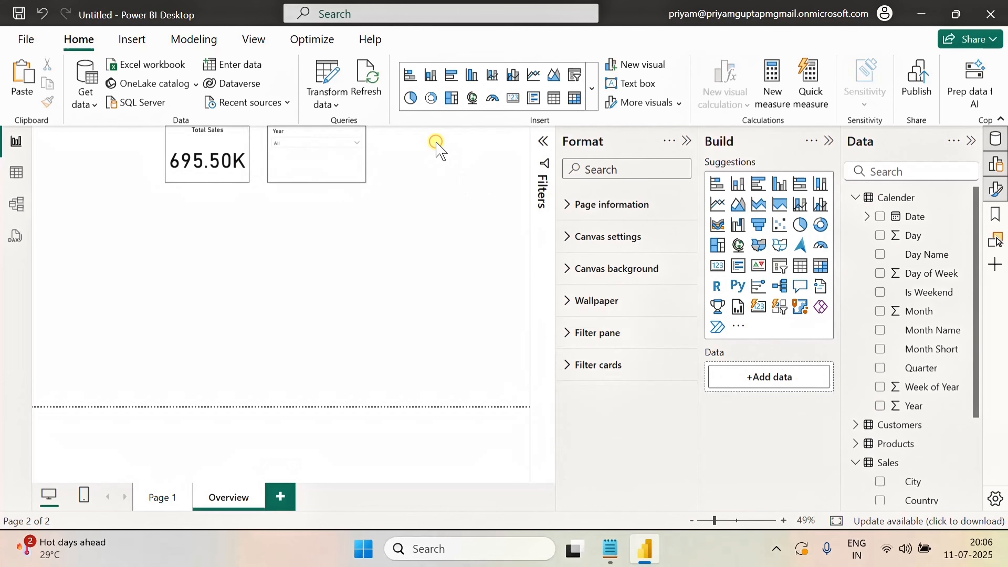
{"action": "key", "text": "ctrl+v"}
{"action": "left_click_drag", "start_coordinate": [328, 134], "coordinate": [434, 133]}
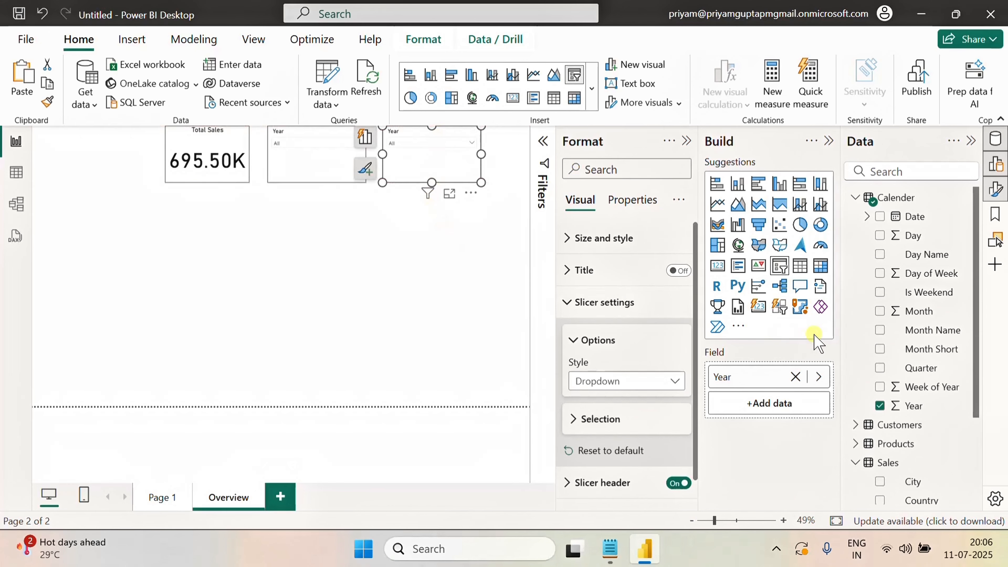
Replace the copied slicer's field with Calender Month Name
{"action": "left_click", "coordinate": [794, 376]}
{"action": "left_click", "coordinate": [889, 330]}
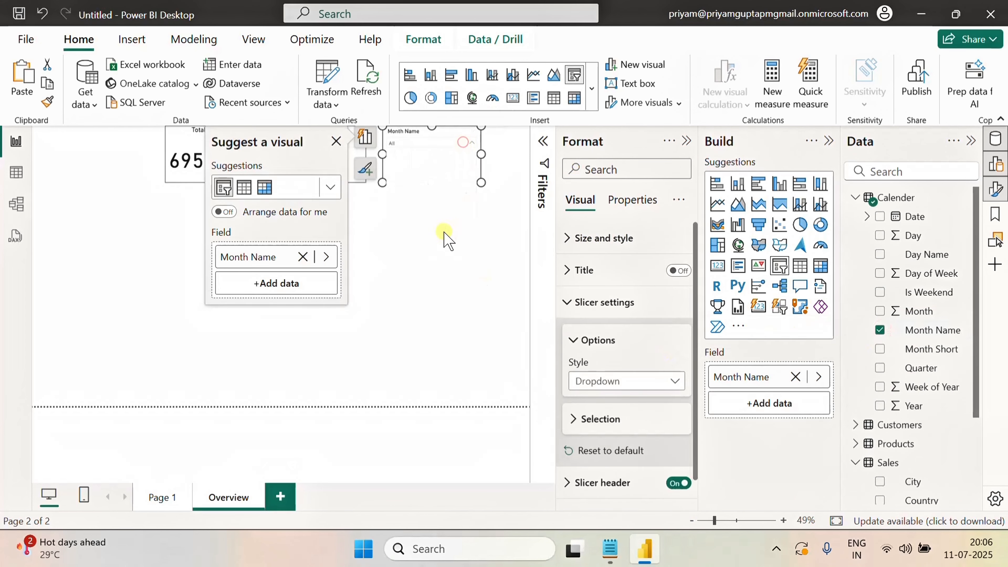
{"action": "left_click", "coordinate": [480, 298]}
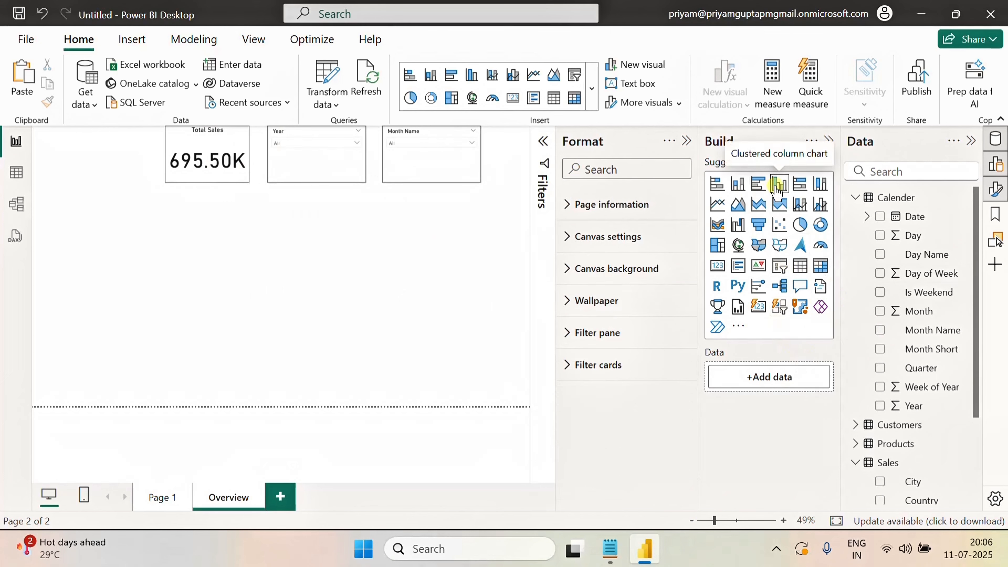
Add a clustered column chart and position it below the Total Sales card
{"action": "left_click", "coordinate": [776, 186]}
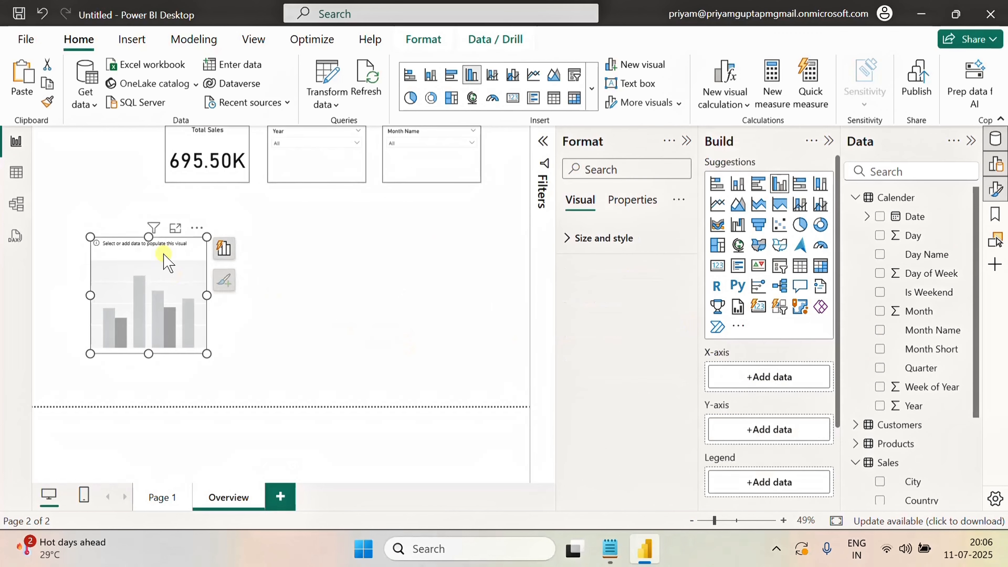
{"action": "left_click_drag", "start_coordinate": [149, 227], "coordinate": [151, 195]}
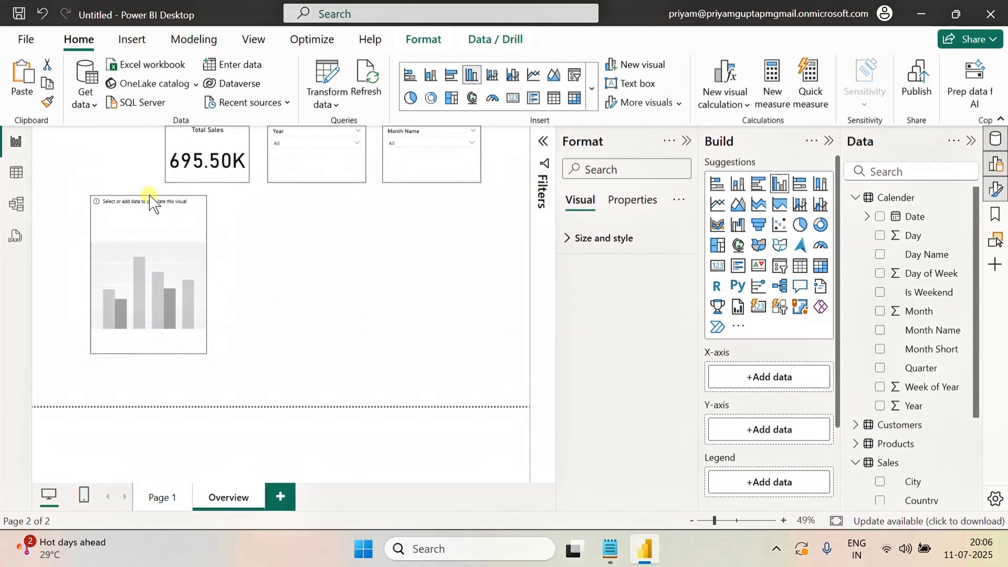
Stretch the column chart across the lower canvas and chart Sum of TotalAmount by Month Name
{"action": "left_click_drag", "start_coordinate": [148, 353], "coordinate": [157, 415]}
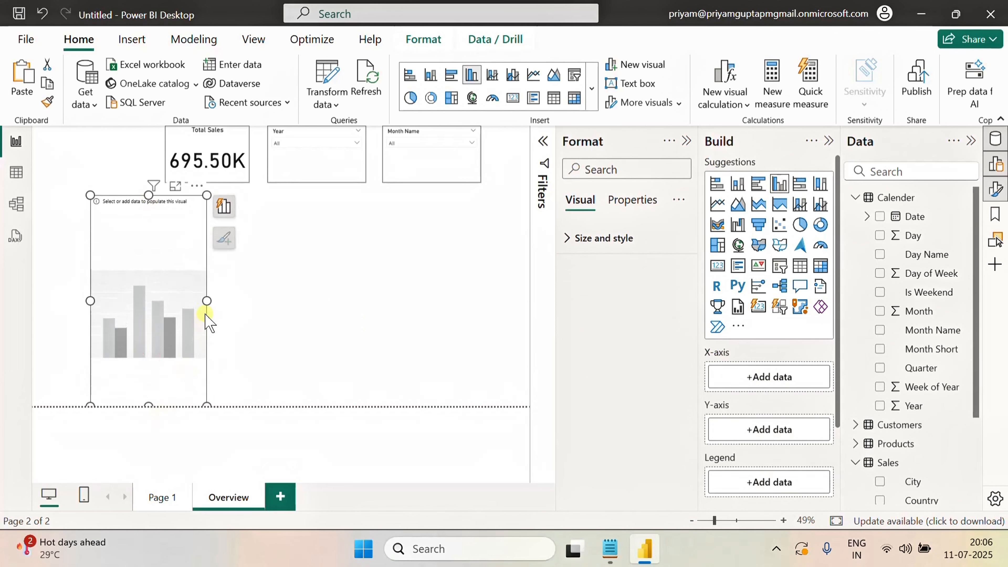
{"action": "left_click_drag", "start_coordinate": [204, 301], "coordinate": [524, 305]}
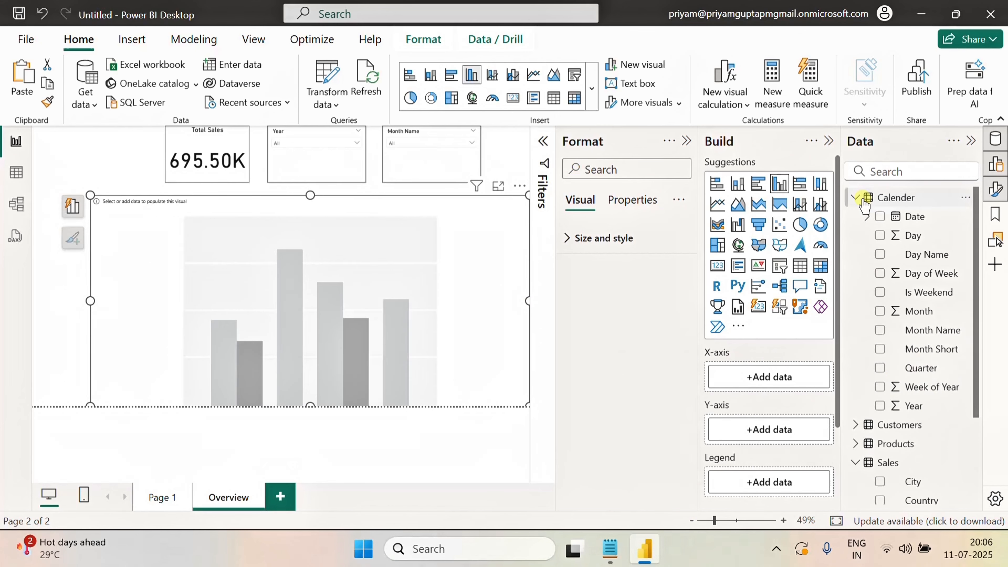
{"action": "left_click", "coordinate": [855, 198]}
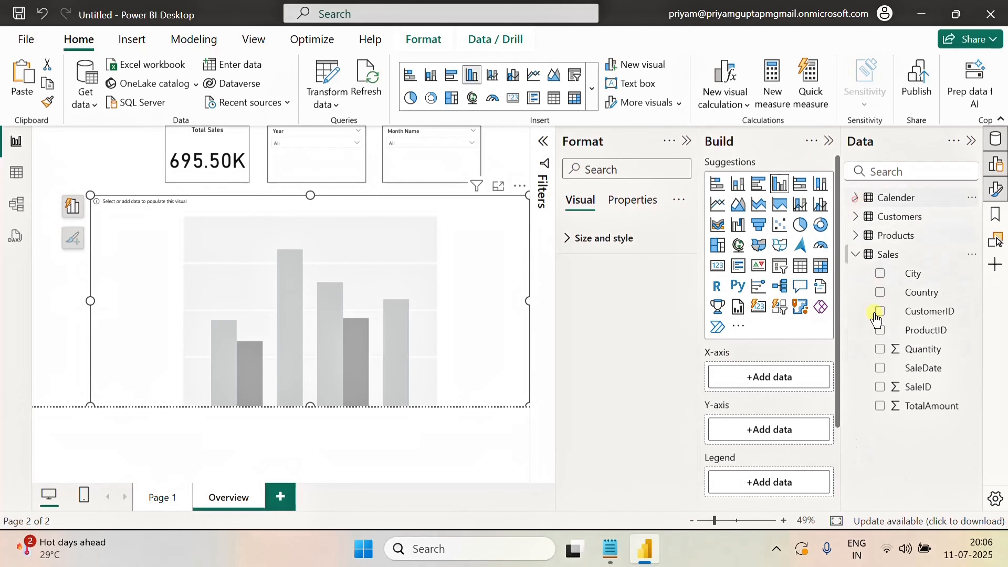
{"action": "left_click_drag", "start_coordinate": [913, 403], "coordinate": [764, 412]}
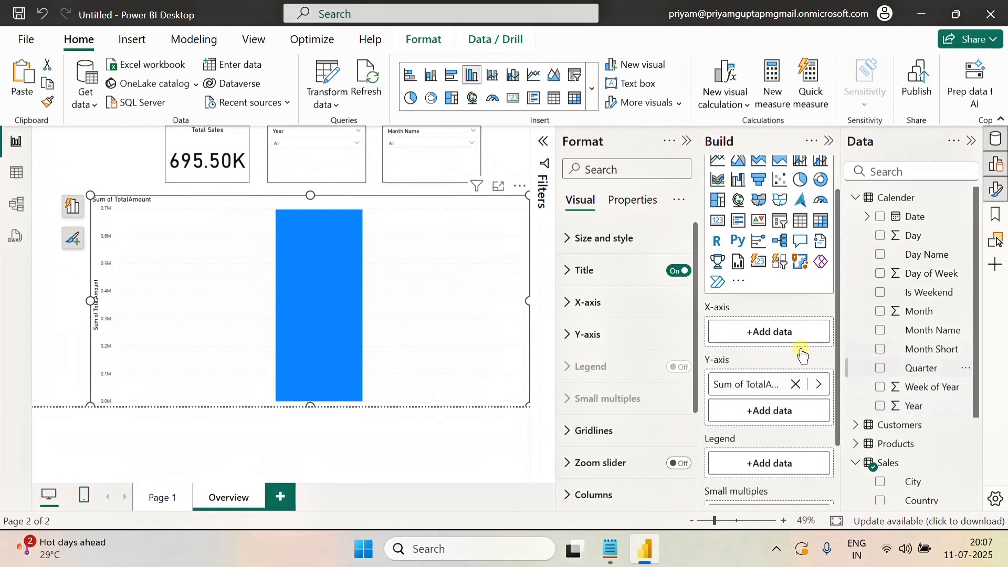
{"action": "left_click_drag", "start_coordinate": [925, 330], "coordinate": [777, 331]}
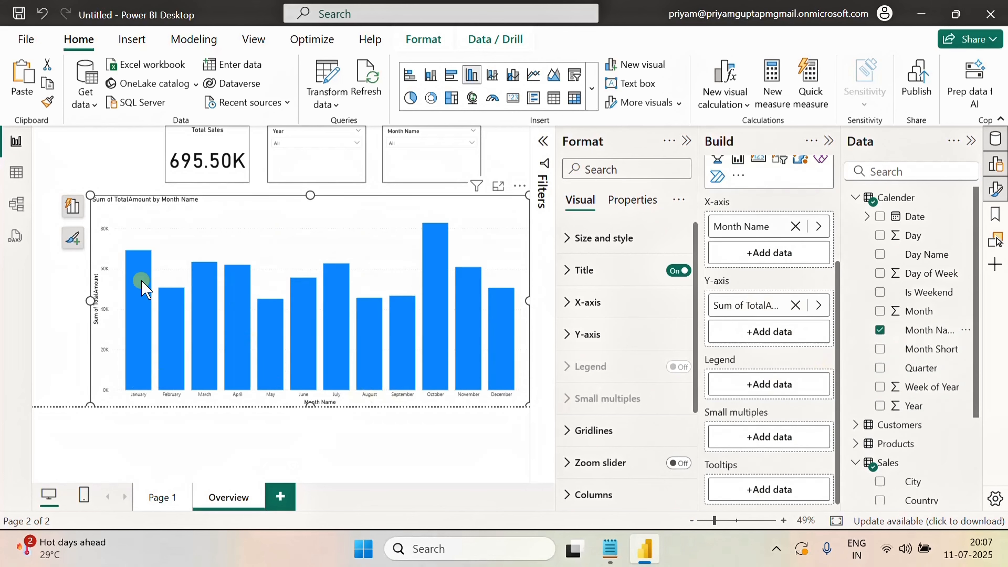
Turn on the visual border of the column chart
{"action": "left_click", "coordinate": [113, 161]}
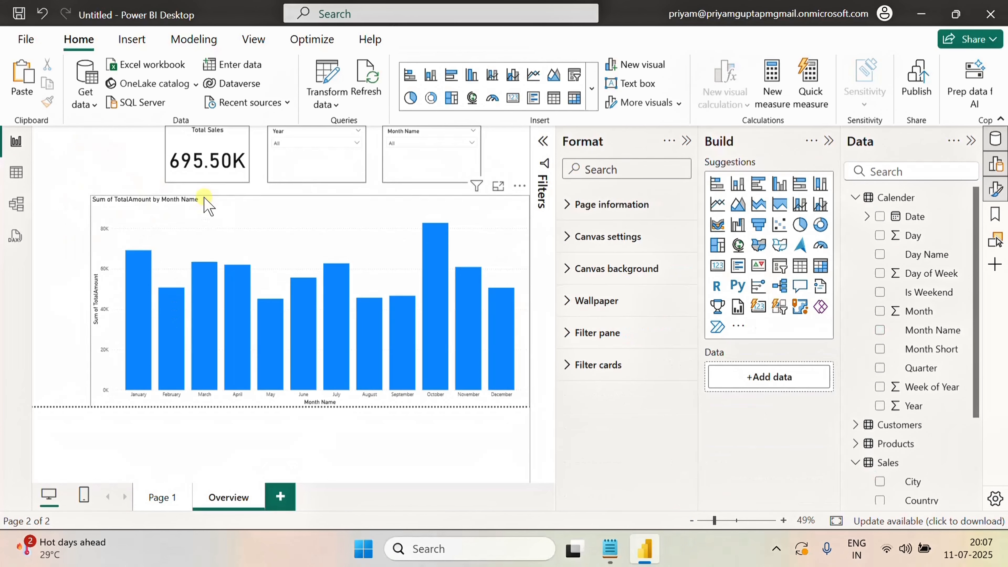
{"action": "left_click", "coordinate": [207, 205]}
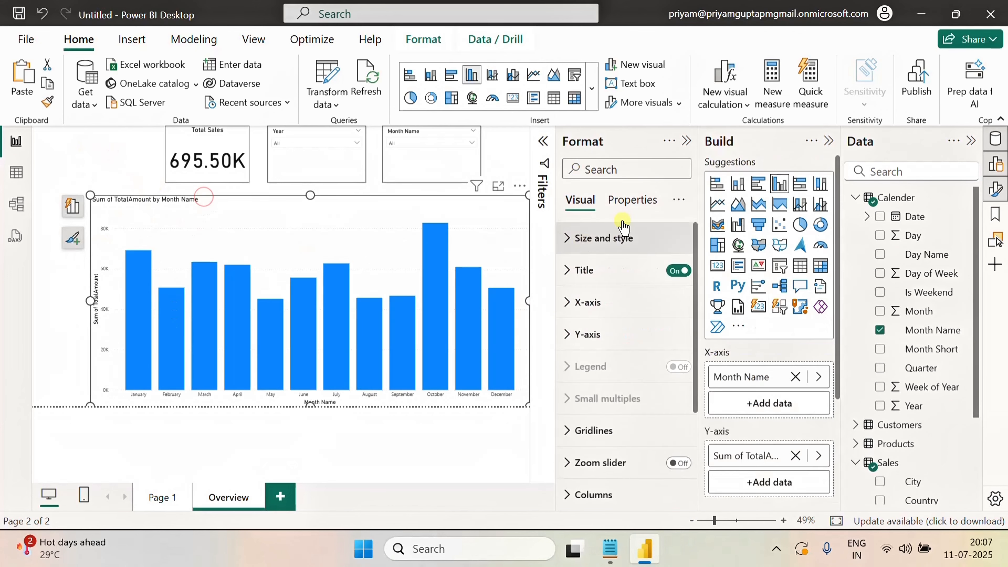
{"action": "left_click", "coordinate": [617, 168]}
{"action": "type", "text": "bor"}
{"action": "left_click", "coordinate": [670, 243]}
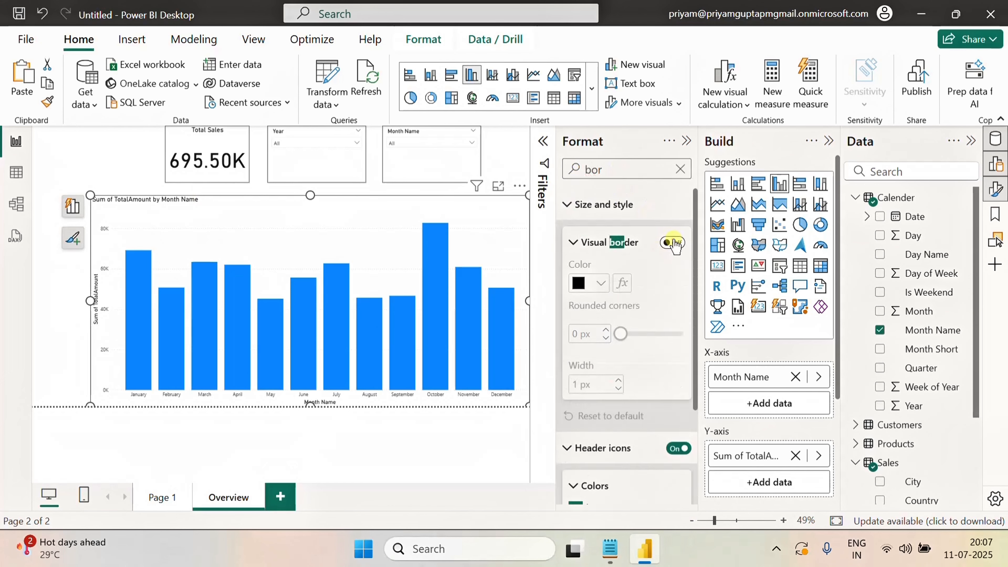
{"action": "left_click", "coordinate": [105, 158]}
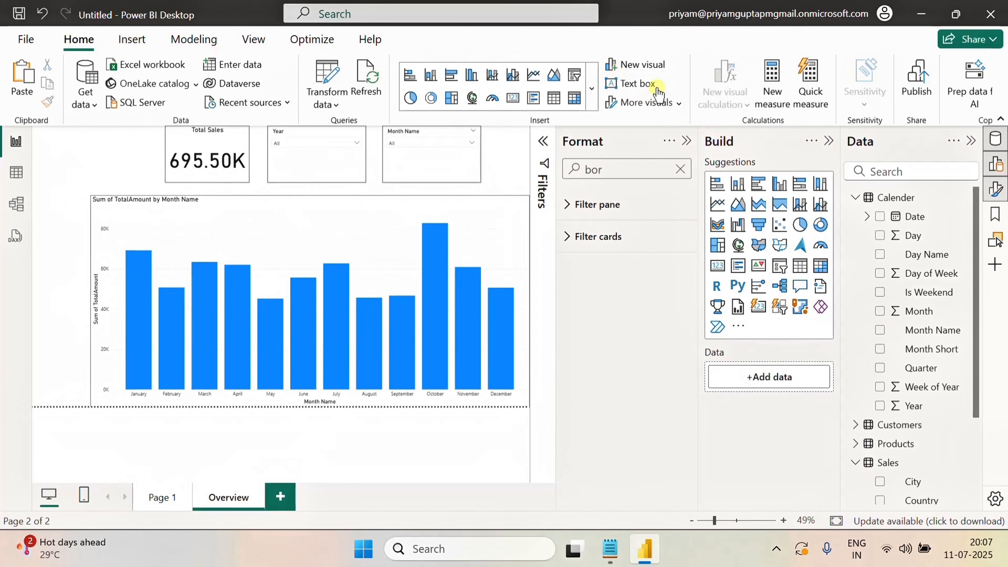
Insert a Back button and place it in the top-left corner of the Overview page
{"action": "left_click", "coordinate": [131, 38]}
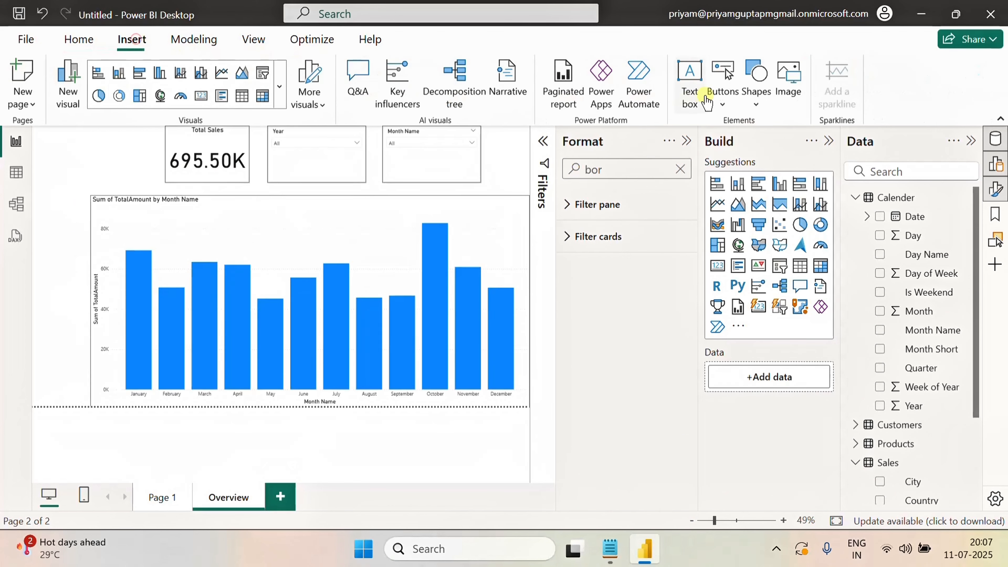
{"action": "left_click", "coordinate": [732, 97]}
{"action": "left_click", "coordinate": [744, 128]}
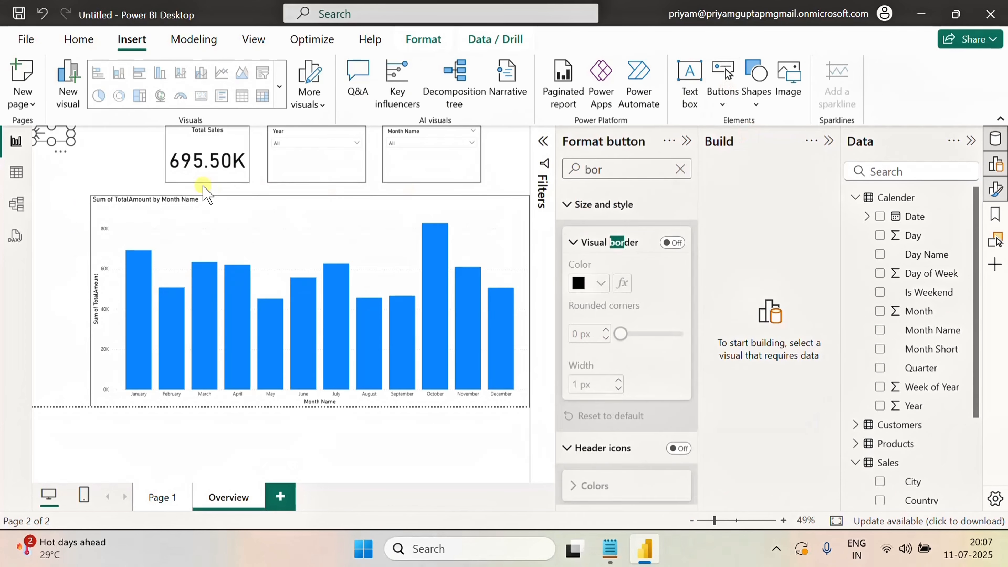
{"action": "left_click_drag", "start_coordinate": [71, 135], "coordinate": [56, 136]}
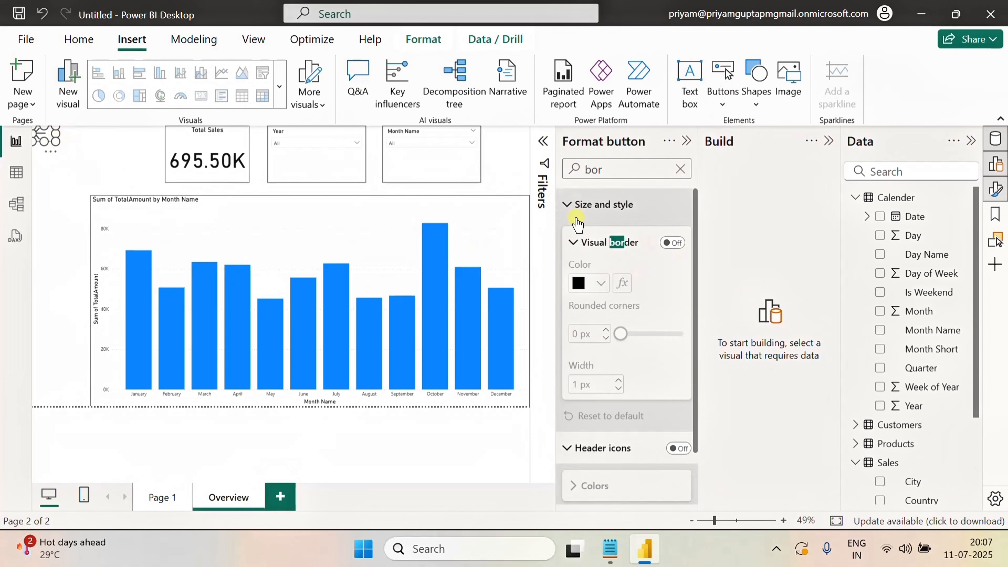
Inspect the back button's size, style and border settings
{"action": "left_click", "coordinate": [571, 206]}
{"action": "left_click", "coordinate": [591, 350]}
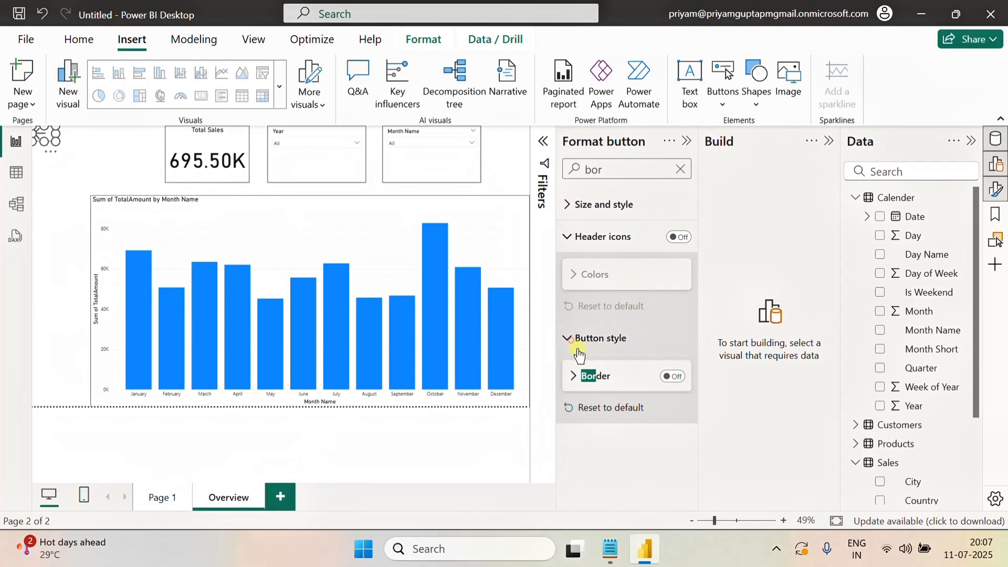
{"action": "left_click", "coordinate": [571, 340]}
{"action": "left_click", "coordinate": [94, 184]}
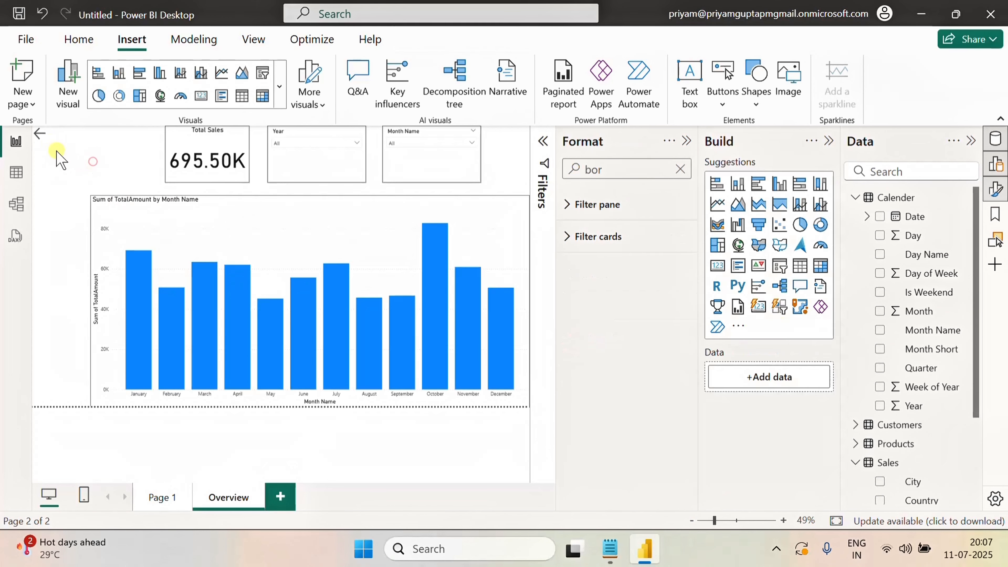
{"action": "left_click", "coordinate": [45, 139]}
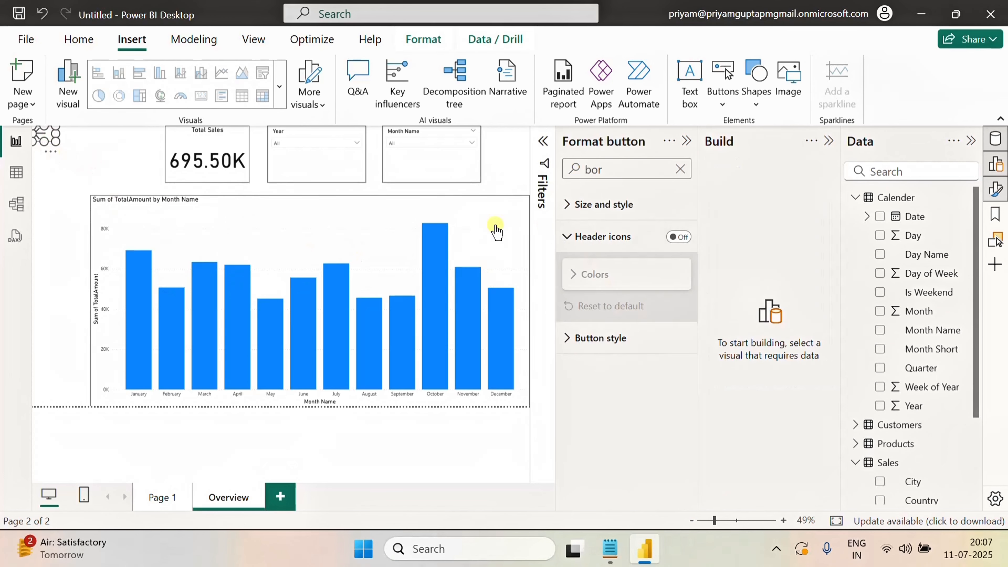
{"action": "left_click", "coordinate": [77, 155]}
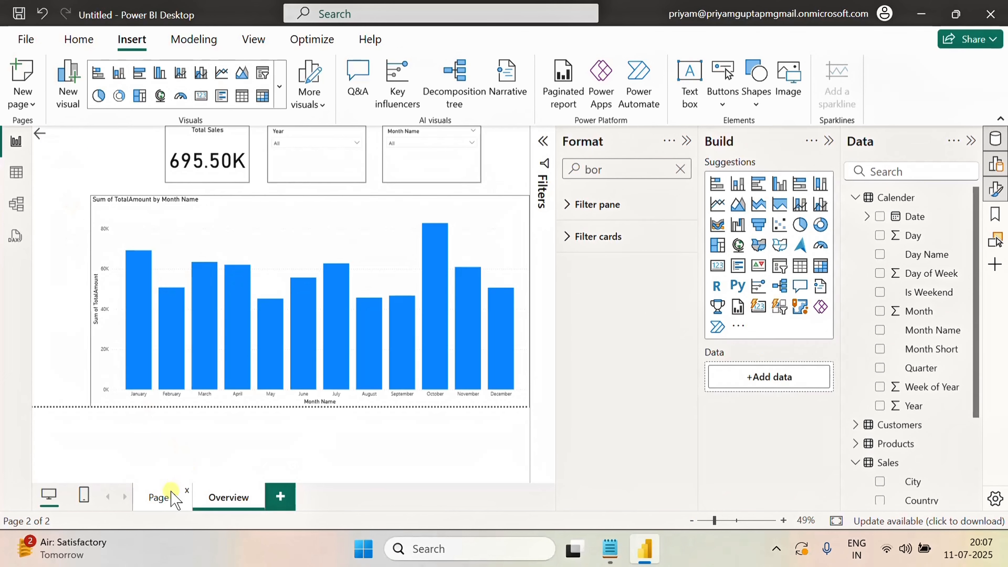
Add a new report page after the Summary and Overview pages
{"action": "left_click", "coordinate": [162, 497]}
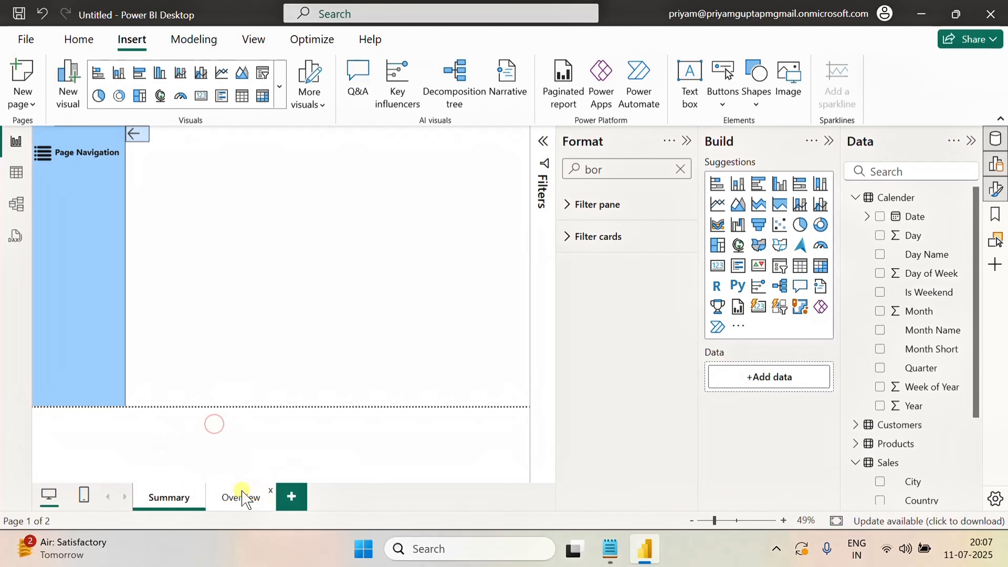
{"action": "left_click", "coordinate": [237, 498]}
{"action": "left_click", "coordinate": [293, 497]}
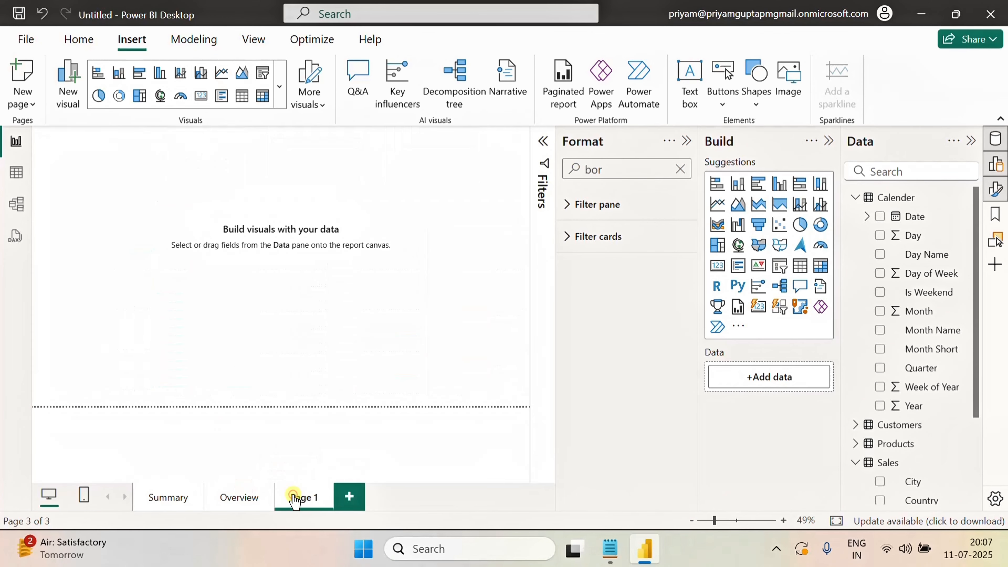
Copy the Total Sales card and both slicers from Overview and paste them onto the new page
{"action": "left_click", "coordinate": [236, 497]}
{"action": "left_click", "coordinate": [177, 175]}
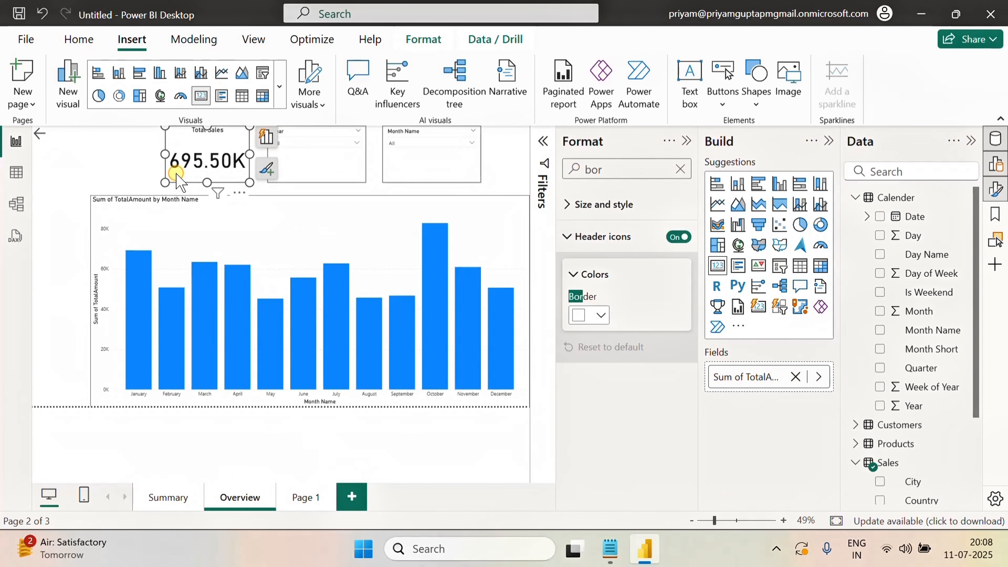
{"action": "left_click", "coordinate": [316, 167], "text": "ctrl"}
{"action": "left_click", "coordinate": [417, 165], "text": "ctrl"}
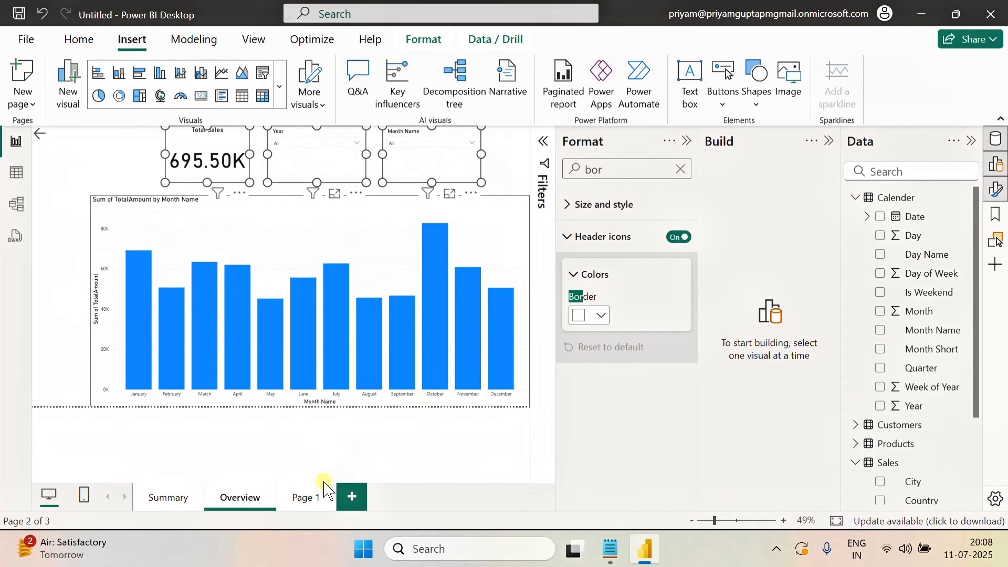
{"action": "left_click", "coordinate": [298, 494]}
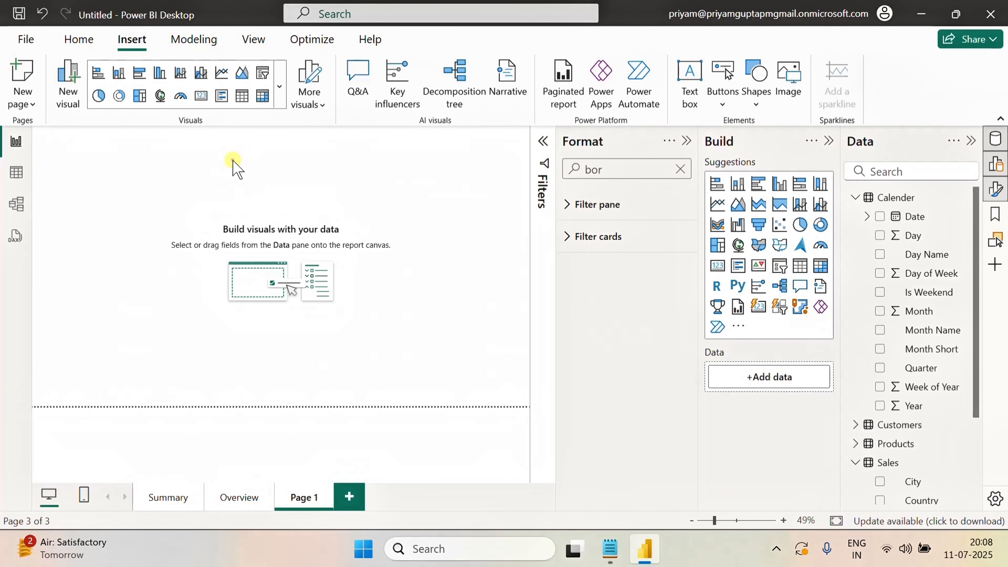
{"action": "key", "text": "ctrl+v"}
{"action": "left_click", "coordinate": [556, 302]}
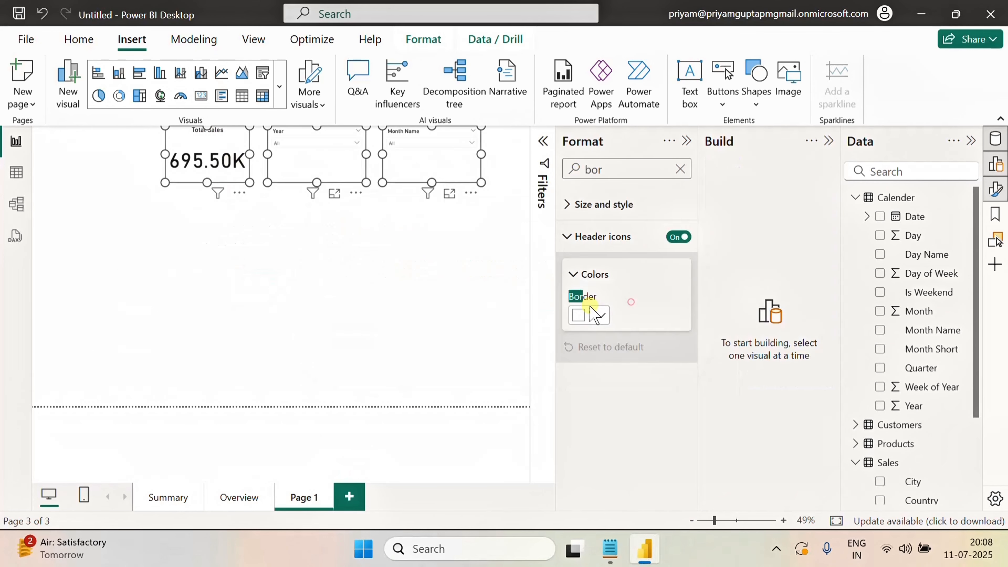
Add a treemap and stretch it to fill the canvas below the card and slicers
{"action": "left_click", "coordinate": [349, 252]}
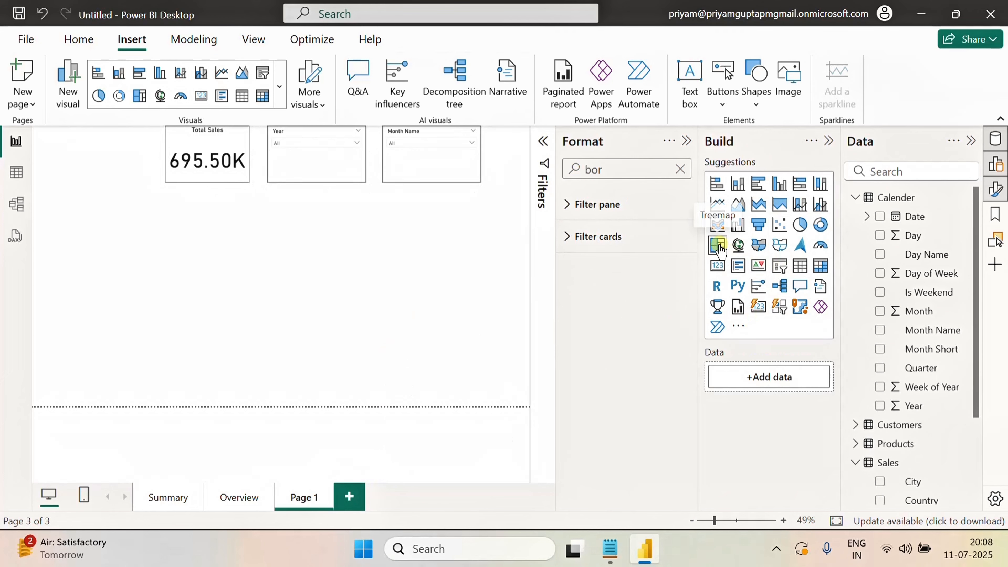
{"action": "left_click_drag", "start_coordinate": [215, 295], "coordinate": [529, 295]}
{"action": "left_click_drag", "start_coordinate": [310, 237], "coordinate": [312, 195]}
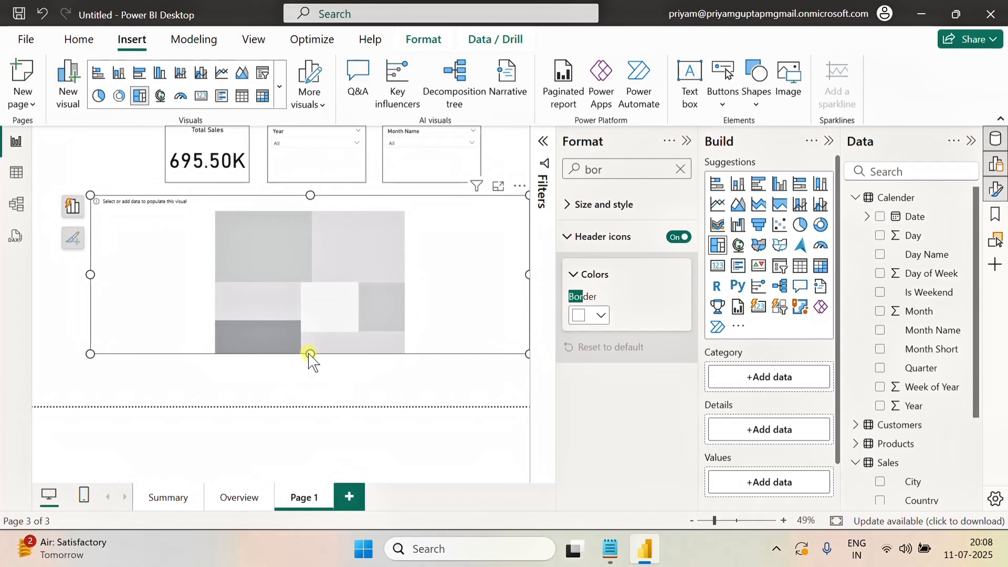
{"action": "left_click_drag", "start_coordinate": [310, 353], "coordinate": [311, 406]}
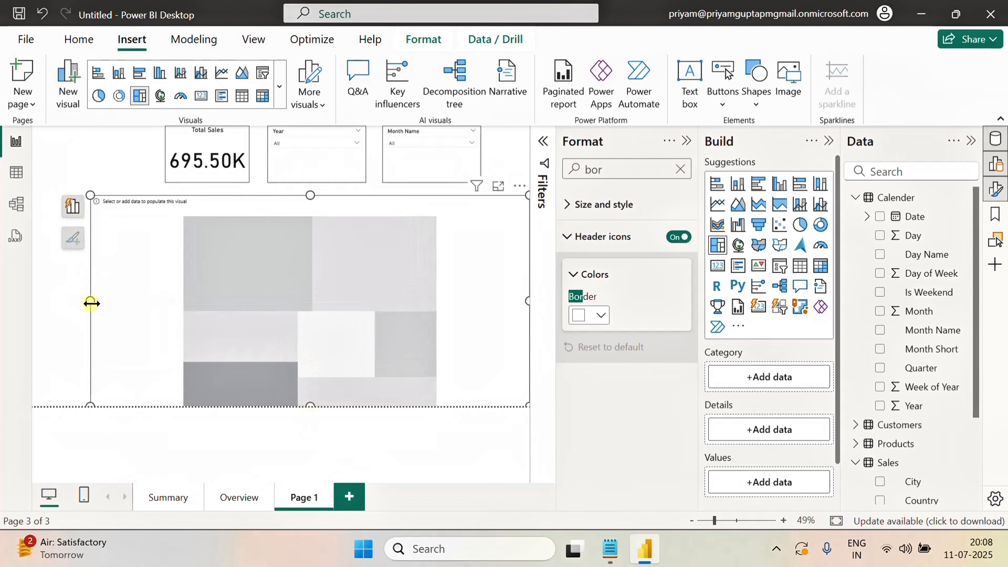
{"action": "left_click_drag", "start_coordinate": [91, 303], "coordinate": [34, 304]}
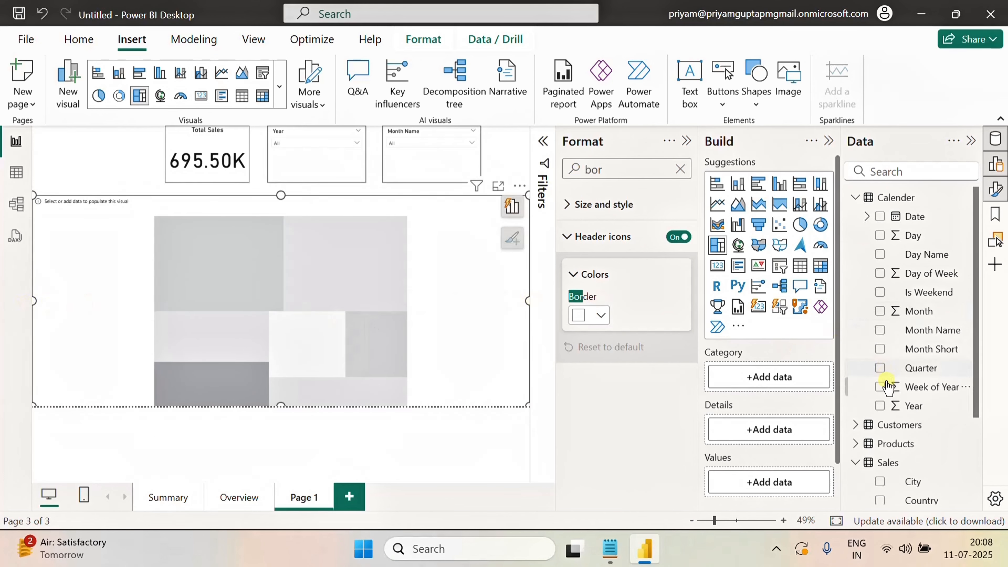
Populate the treemap with TotalAmount as values and Country as category
{"action": "scroll", "coordinate": [968, 441], "scroll_direction": "down", "scroll_amount": 3}
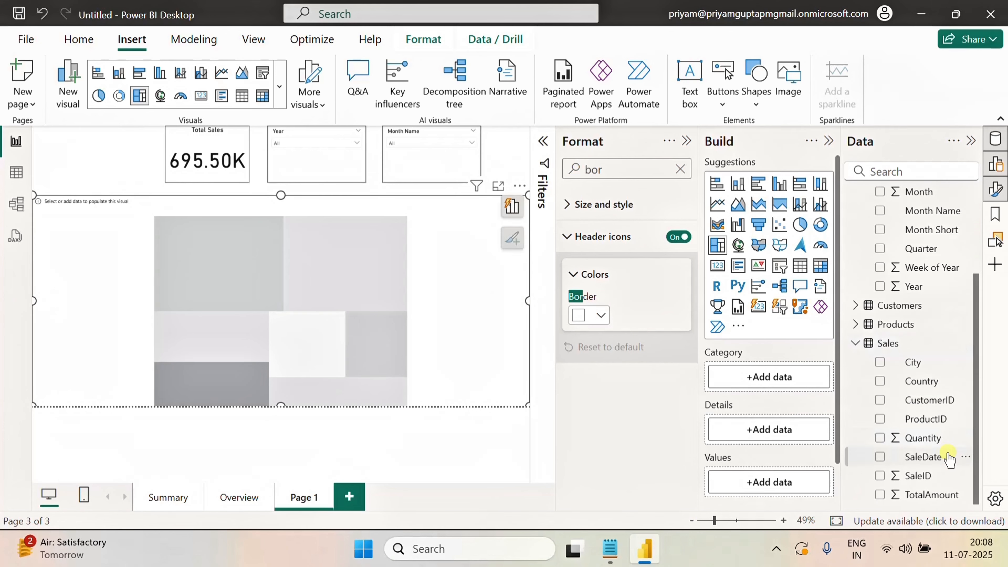
{"action": "left_click_drag", "start_coordinate": [920, 495], "coordinate": [798, 481]}
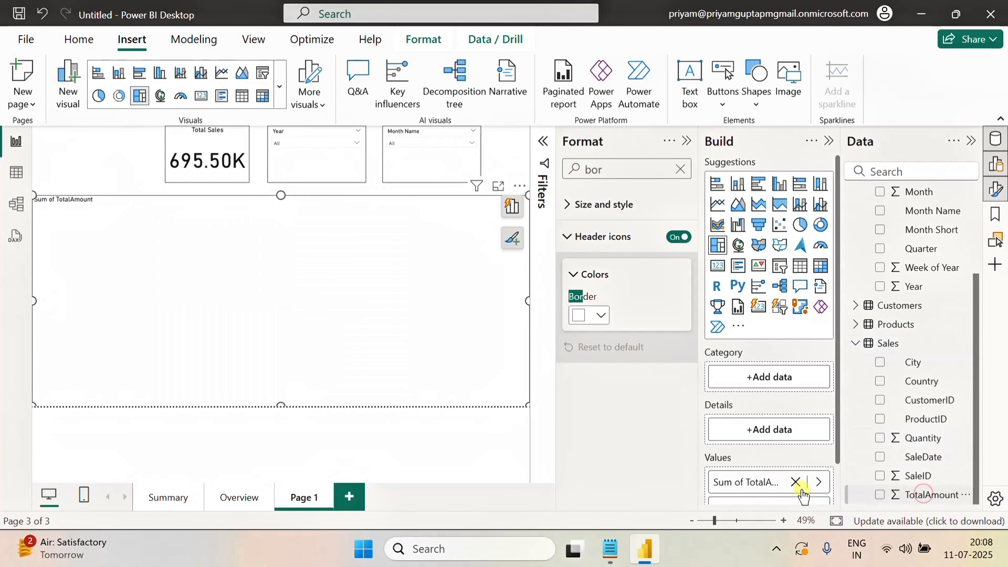
{"action": "scroll", "coordinate": [920, 309], "scroll_direction": "up", "scroll_amount": 2}
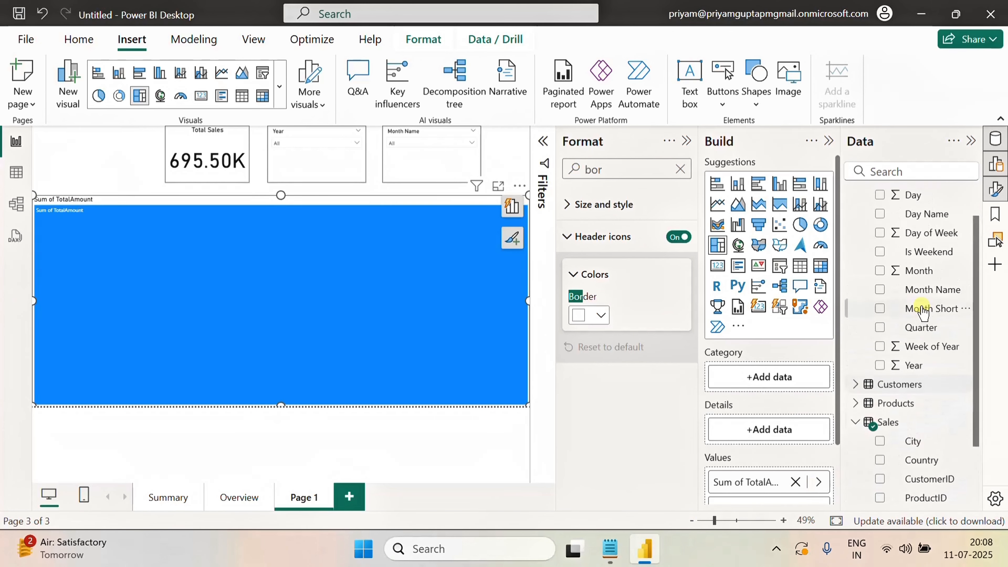
{"action": "left_click_drag", "start_coordinate": [920, 460], "coordinate": [777, 377]}
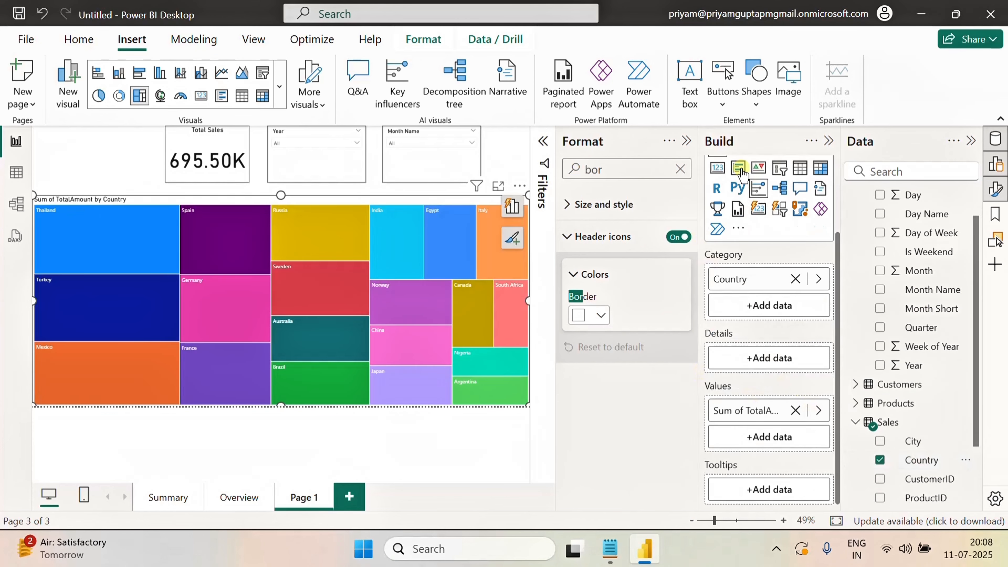
Open the treemap's visual formatting and turn on its data labels
{"action": "left_click", "coordinate": [686, 143]}
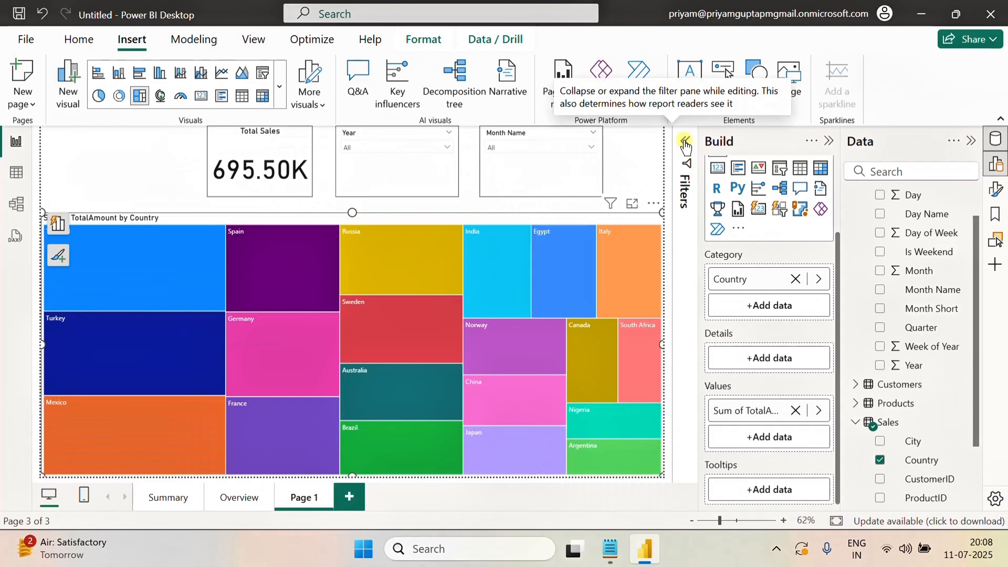
{"action": "left_click", "coordinate": [685, 141]}
{"action": "scroll", "coordinate": [912, 397], "scroll_direction": "up", "scroll_amount": 2}
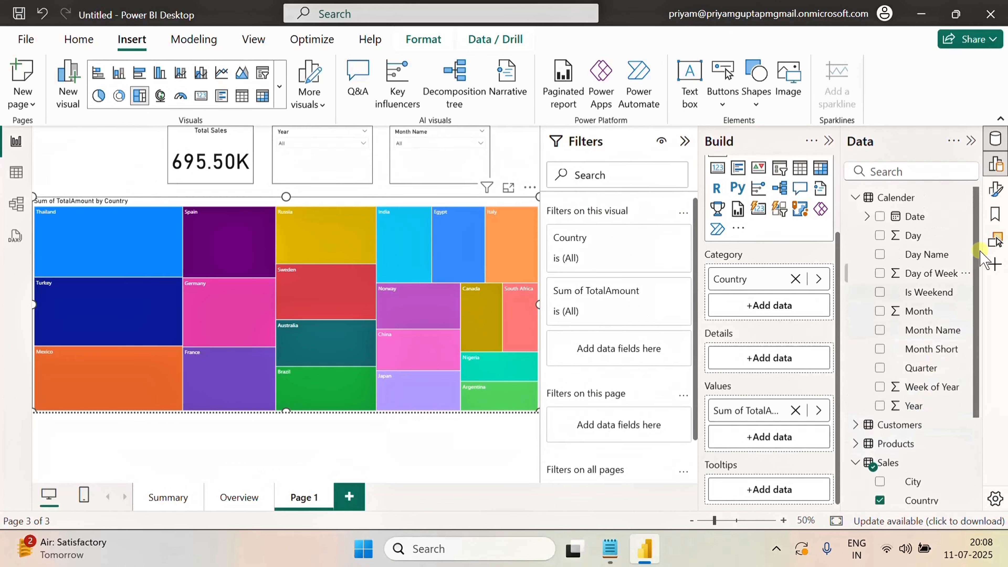
{"action": "left_click", "coordinate": [995, 190]}
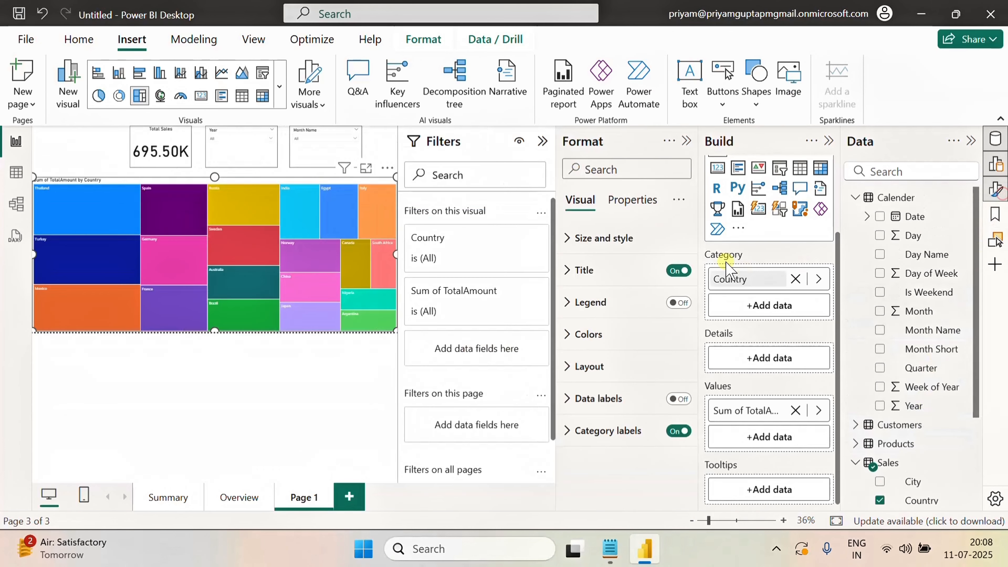
{"action": "left_click", "coordinate": [679, 303]}
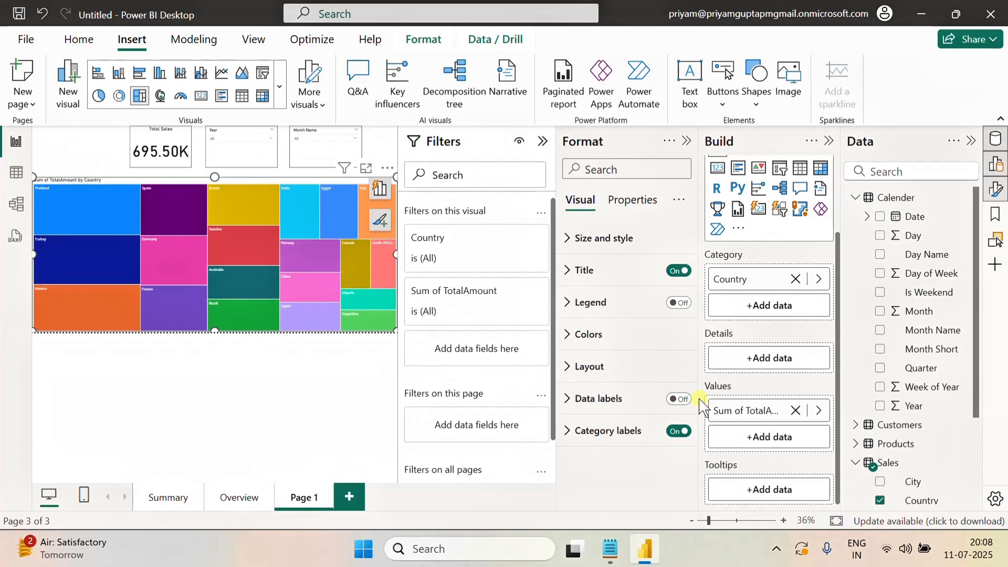
{"action": "left_click", "coordinate": [684, 401]}
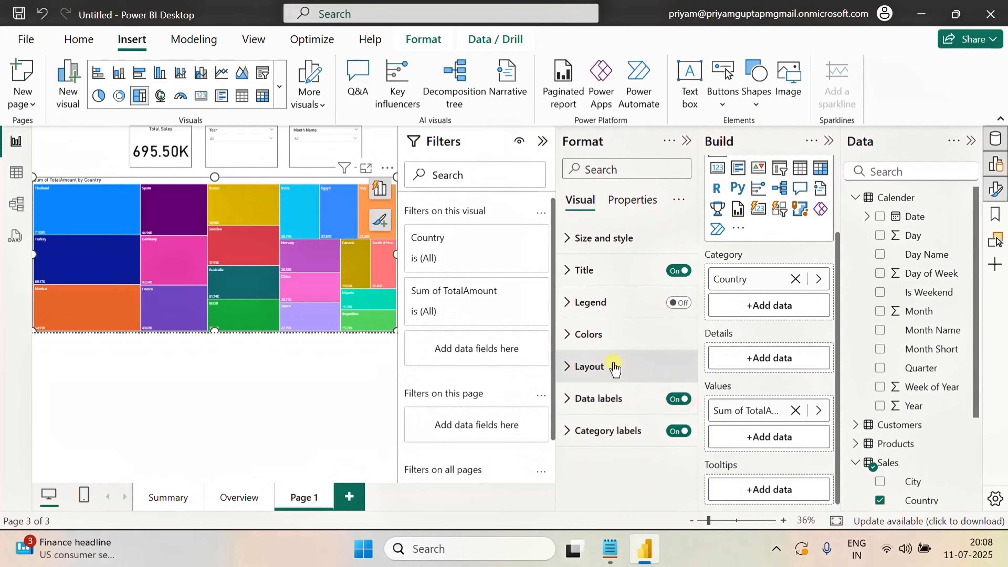
Search the treemap's format properties for the visual border setting
{"action": "left_click", "coordinate": [633, 201]}
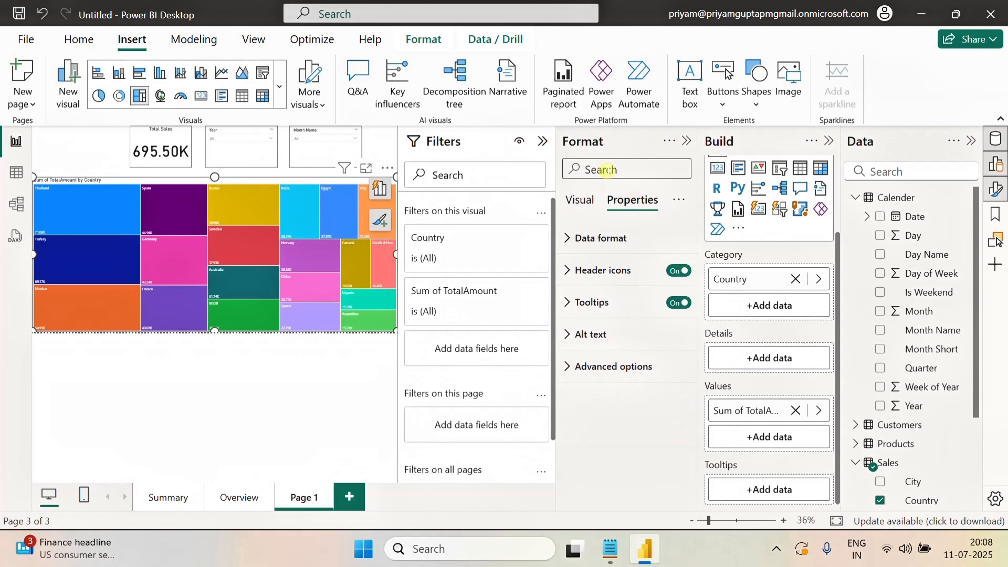
{"action": "left_click", "coordinate": [607, 168]}
{"action": "type", "text": "bor"}
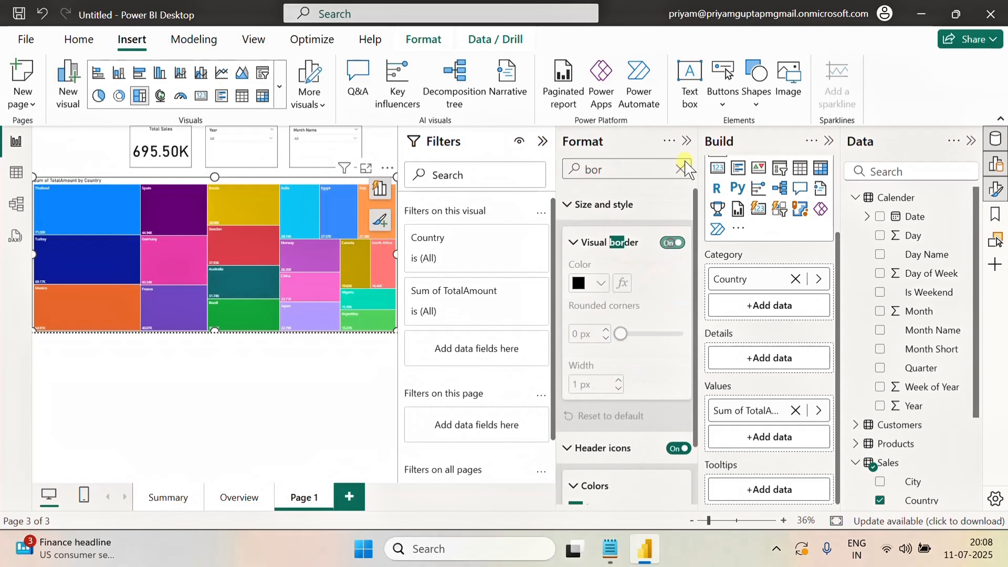
{"action": "left_click", "coordinate": [681, 169]}
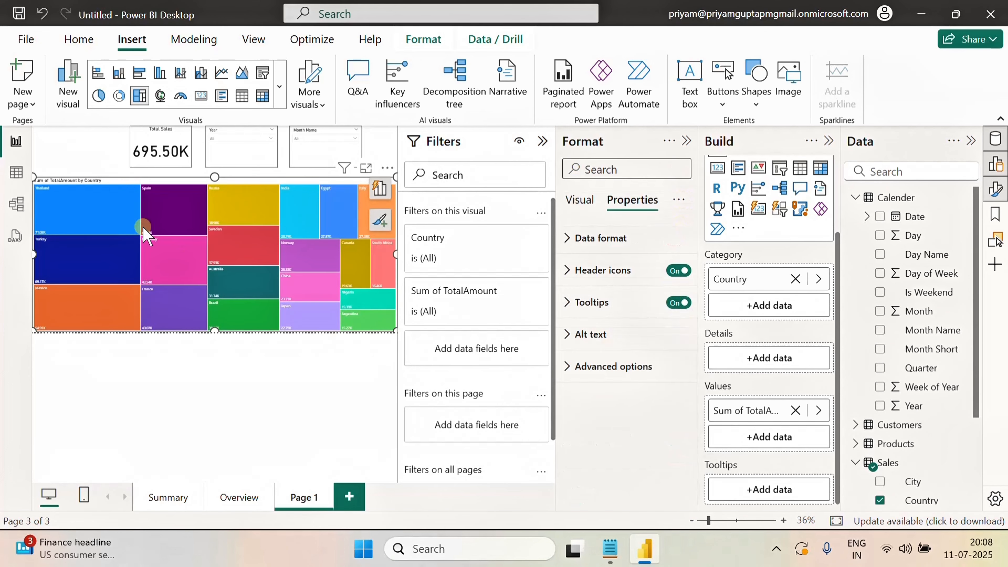
Insert a left arrow button into the page's top-left corner
{"action": "left_click", "coordinate": [90, 152]}
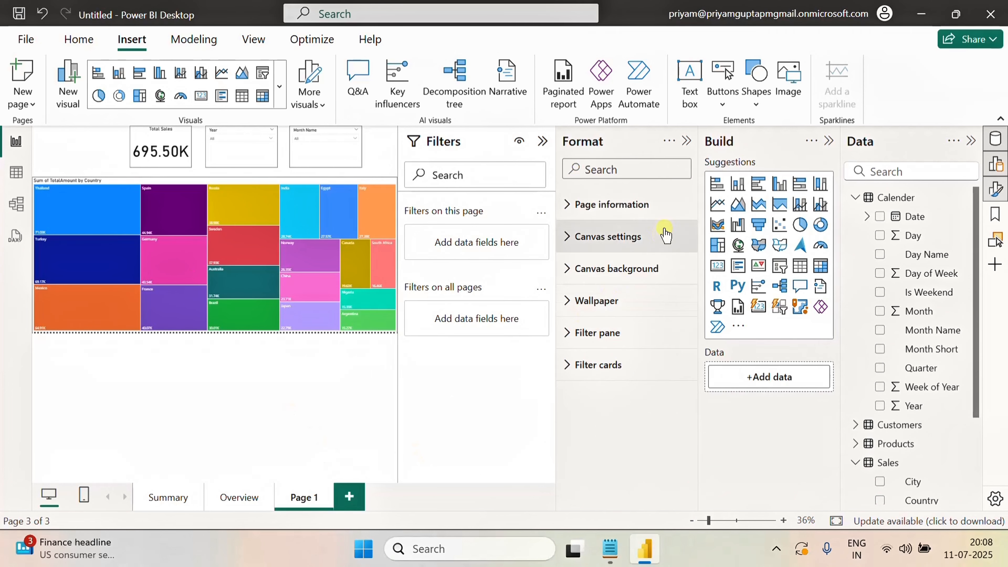
{"action": "left_click", "coordinate": [686, 140]}
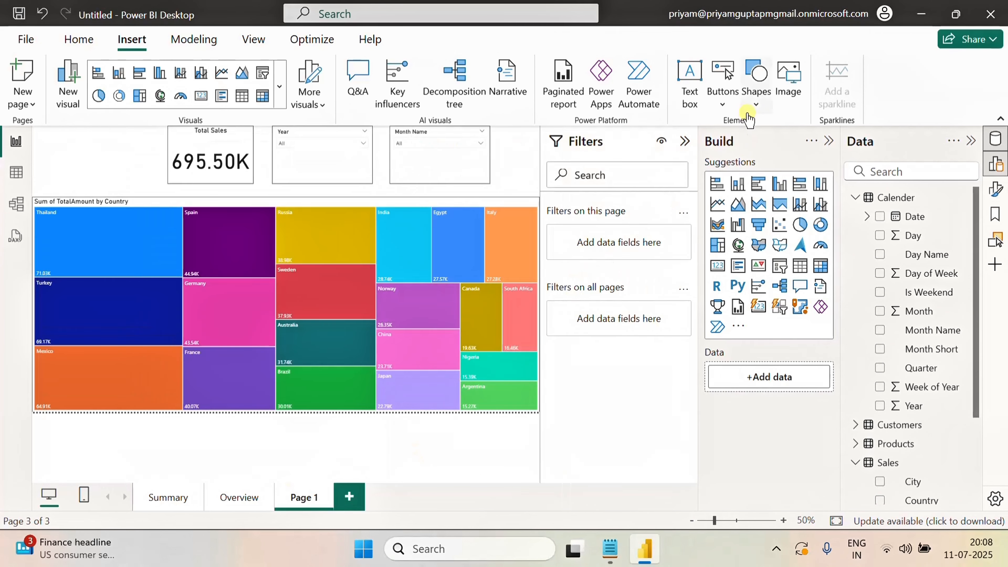
{"action": "left_click", "coordinate": [722, 104]}
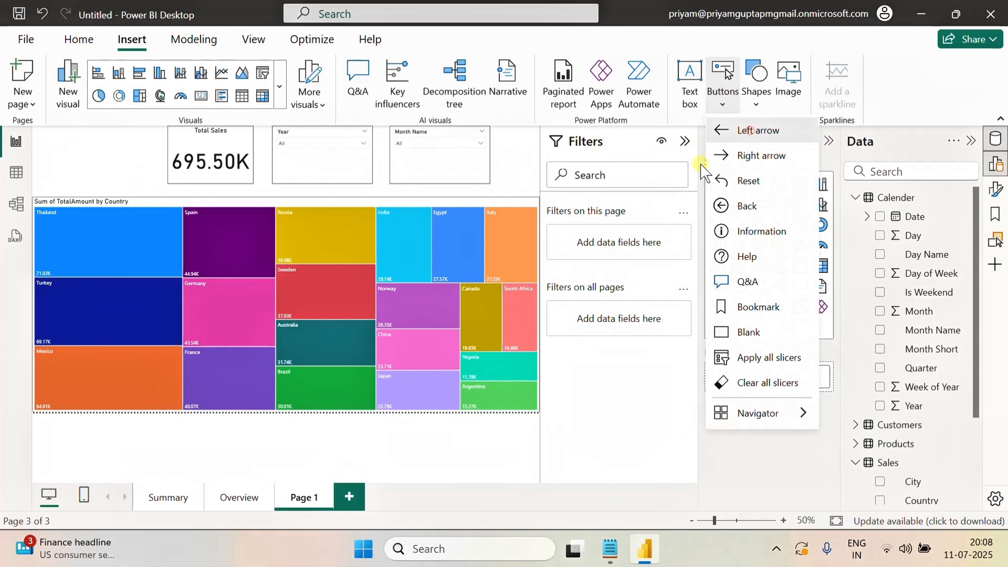
{"action": "left_click", "coordinate": [749, 130]}
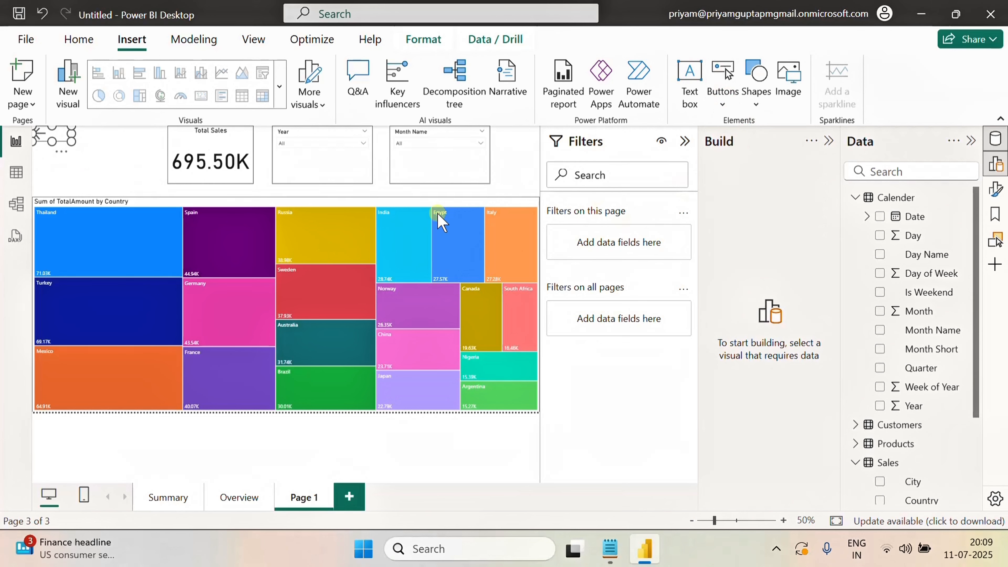
{"action": "left_click", "coordinate": [126, 159]}
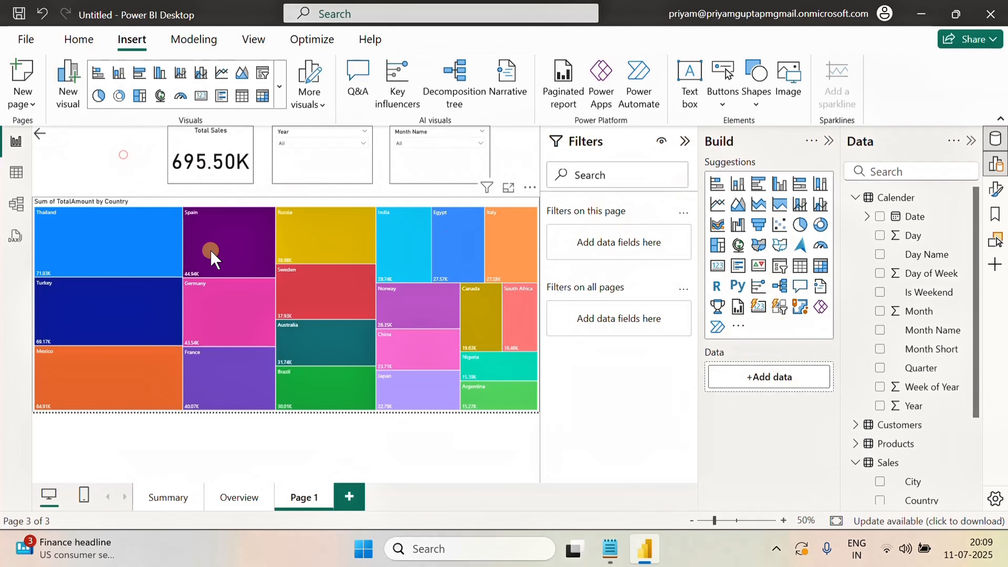
Rename the page as Sales By Location
{"action": "double_click", "coordinate": [303, 497]}
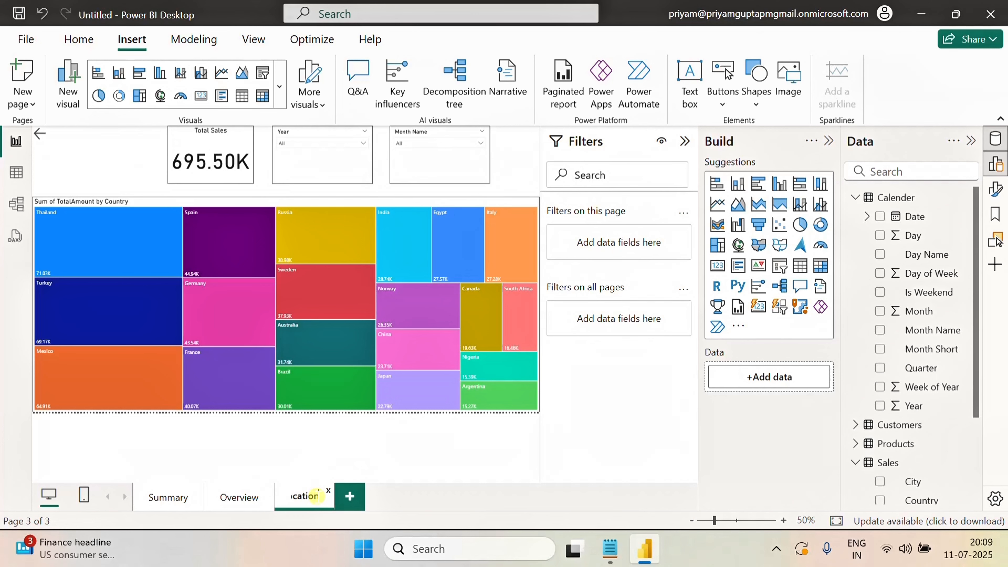
{"action": "left_click", "coordinate": [382, 452]}
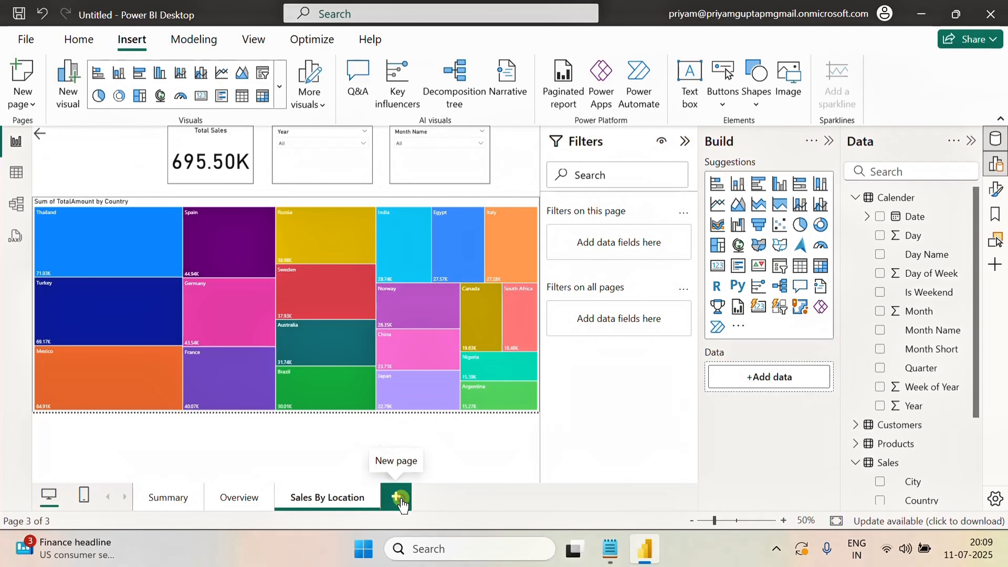
Add a new page and paste the Total Sales card and both slicers from Sales By Location onto it, without syncing
{"action": "left_click", "coordinate": [395, 496]}
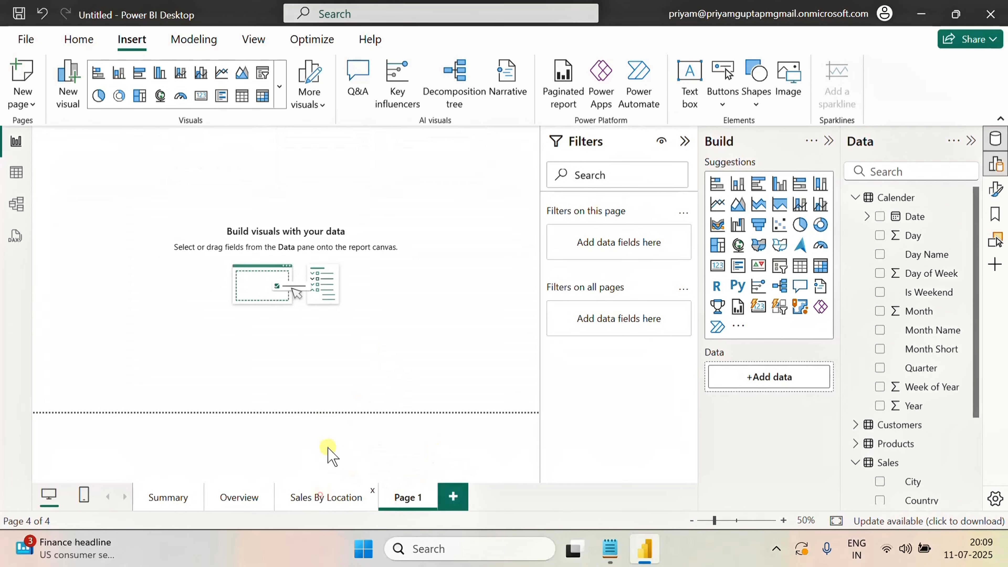
{"action": "left_click", "coordinate": [326, 497]}
{"action": "left_click", "coordinate": [191, 176]}
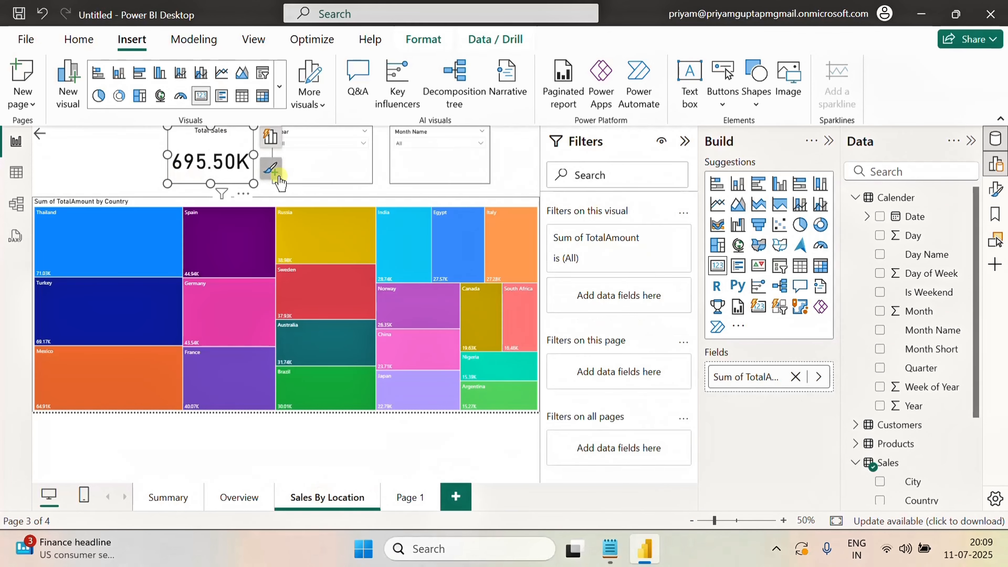
{"action": "left_click", "coordinate": [298, 172], "text": "ctrl"}
{"action": "left_click", "coordinate": [409, 169], "text": "ctrl"}
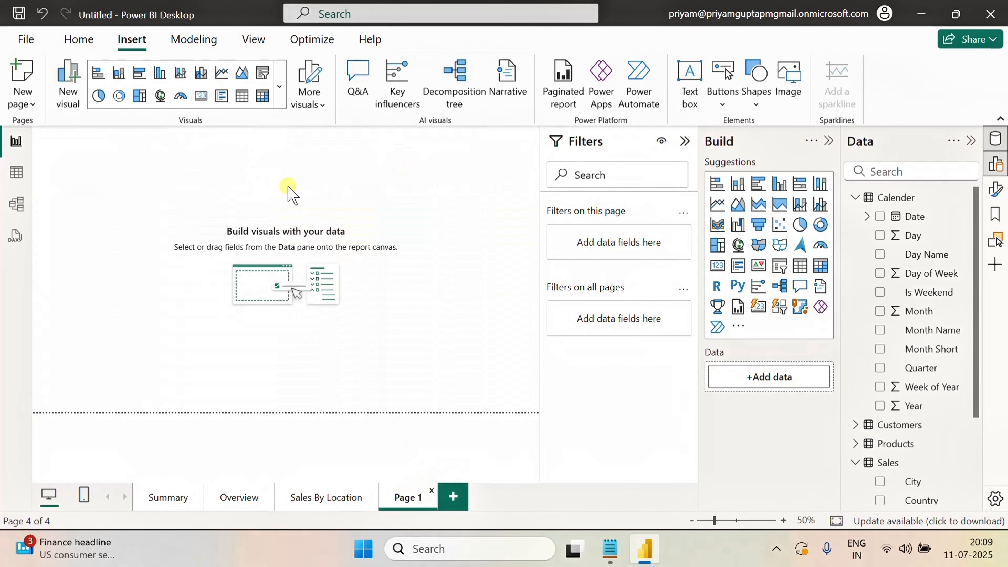
{"action": "key", "text": "ctrl+v"}
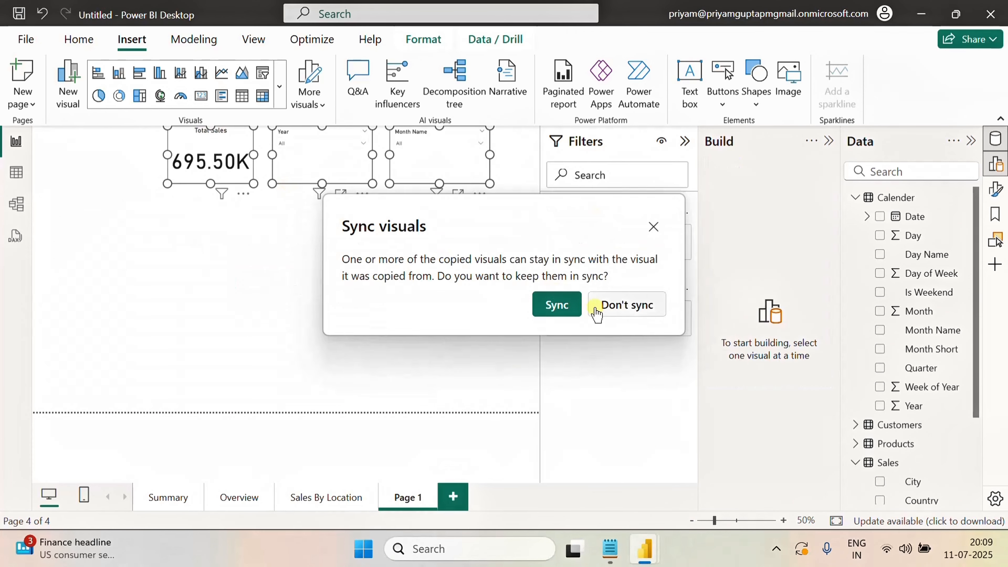
{"action": "left_click", "coordinate": [596, 308]}
{"action": "left_click", "coordinate": [345, 253]}
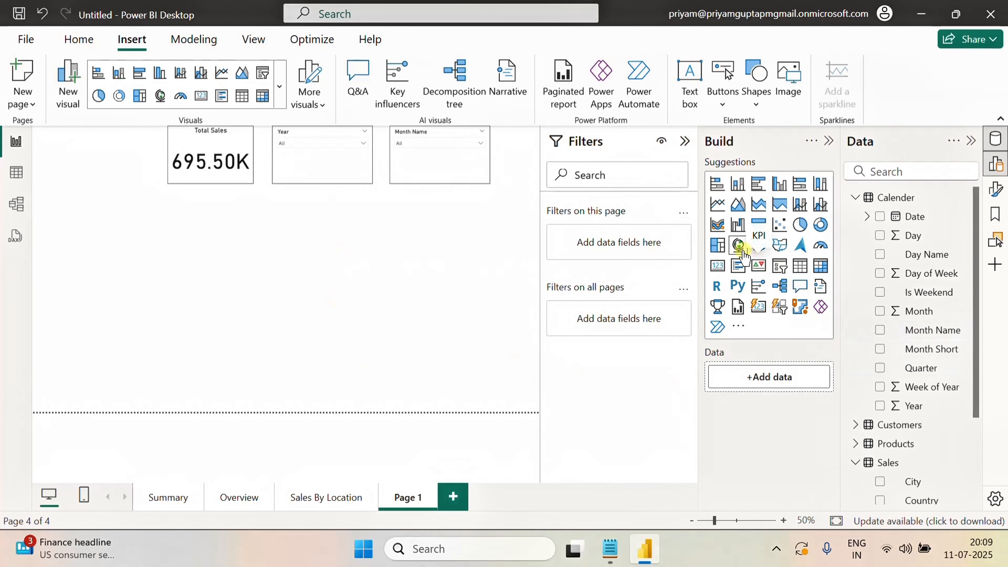
Add a pie chart below the Total Sales card and widen it
{"action": "left_click", "coordinate": [799, 224]}
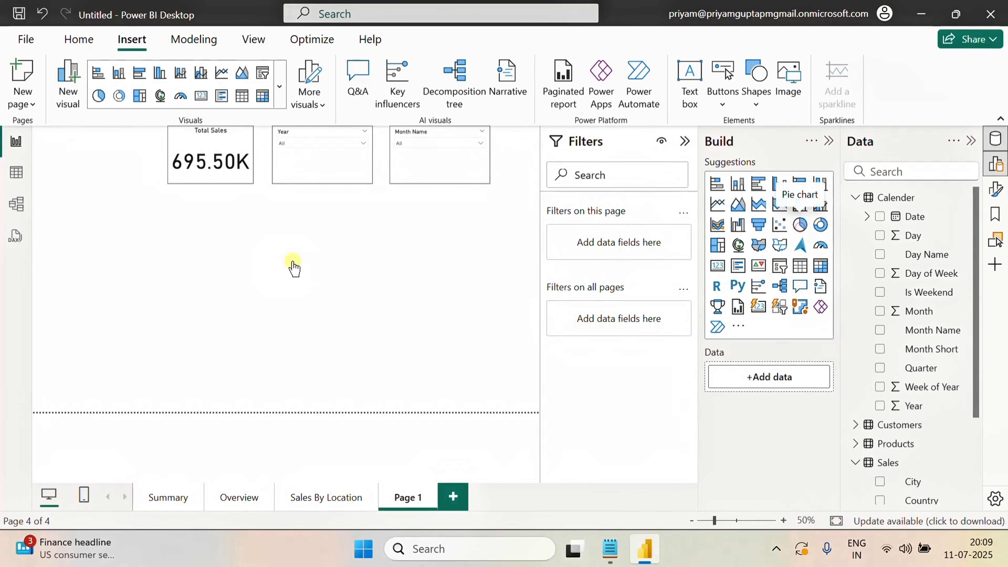
{"action": "left_click_drag", "start_coordinate": [151, 239], "coordinate": [166, 197]}
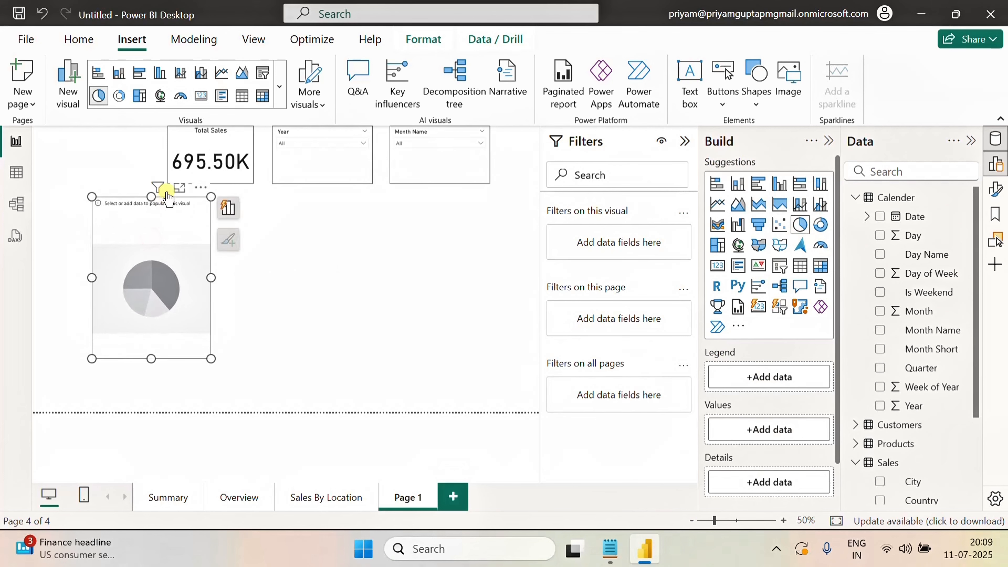
{"action": "left_click_drag", "start_coordinate": [210, 277], "coordinate": [274, 279]}
Populate the pie chart with TotalAmount as values and the Products Category field as legend
{"action": "scroll", "coordinate": [912, 425], "scroll_direction": "down", "scroll_amount": 3}
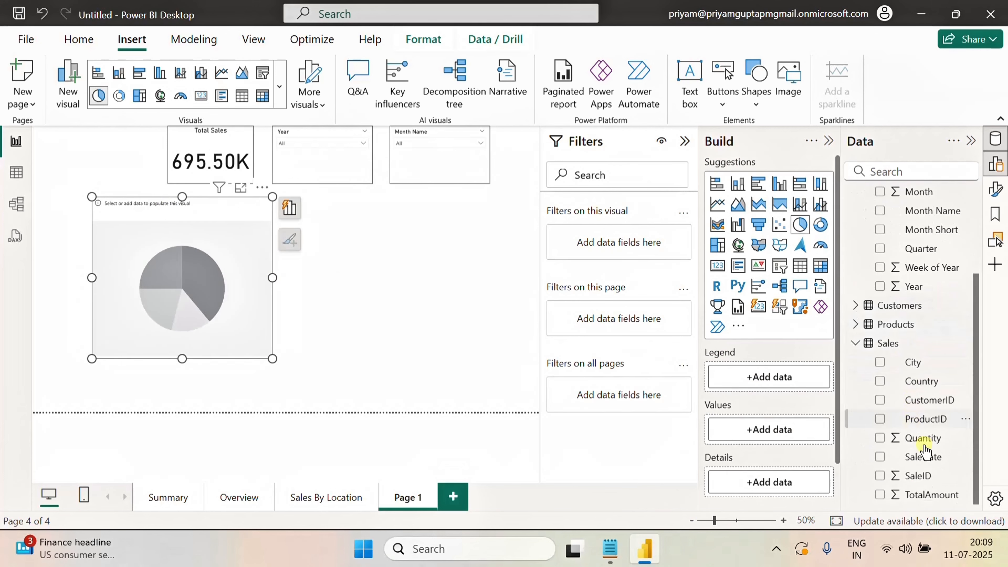
{"action": "left_click", "coordinate": [879, 495]}
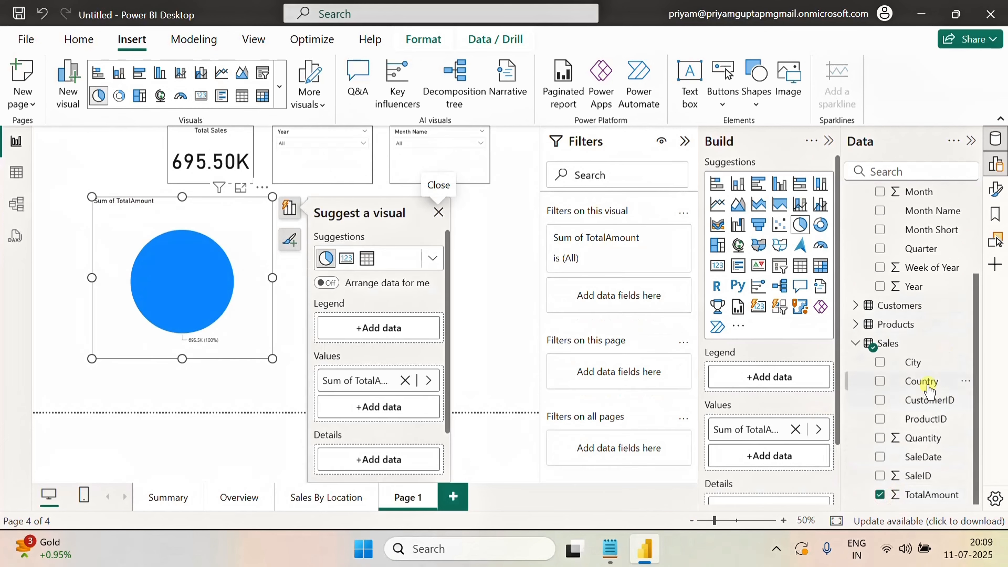
{"action": "scroll", "coordinate": [920, 379], "scroll_direction": "up", "scroll_amount": 3}
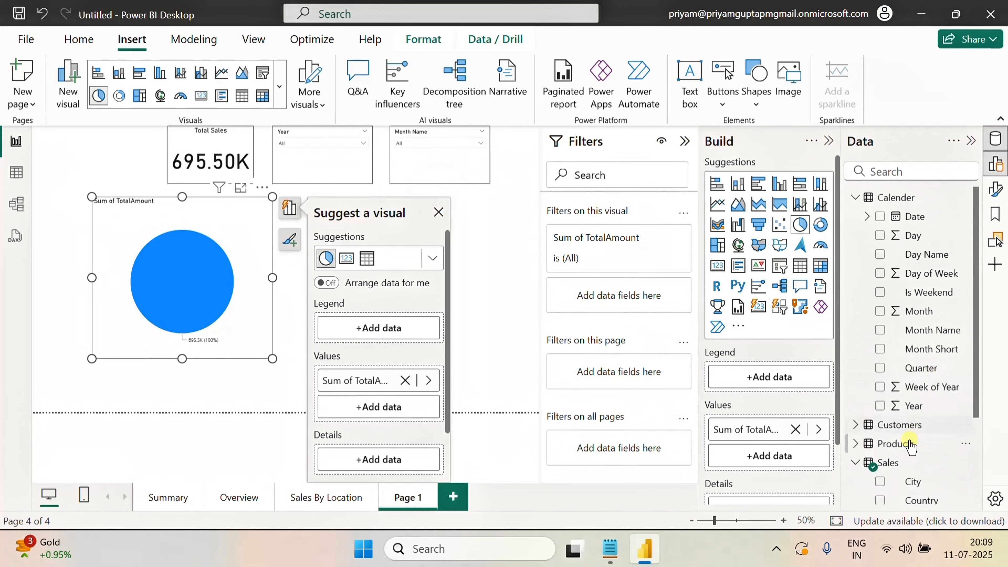
{"action": "left_click", "coordinate": [865, 424]}
{"action": "scroll", "coordinate": [912, 397], "scroll_direction": "down", "scroll_amount": 3}
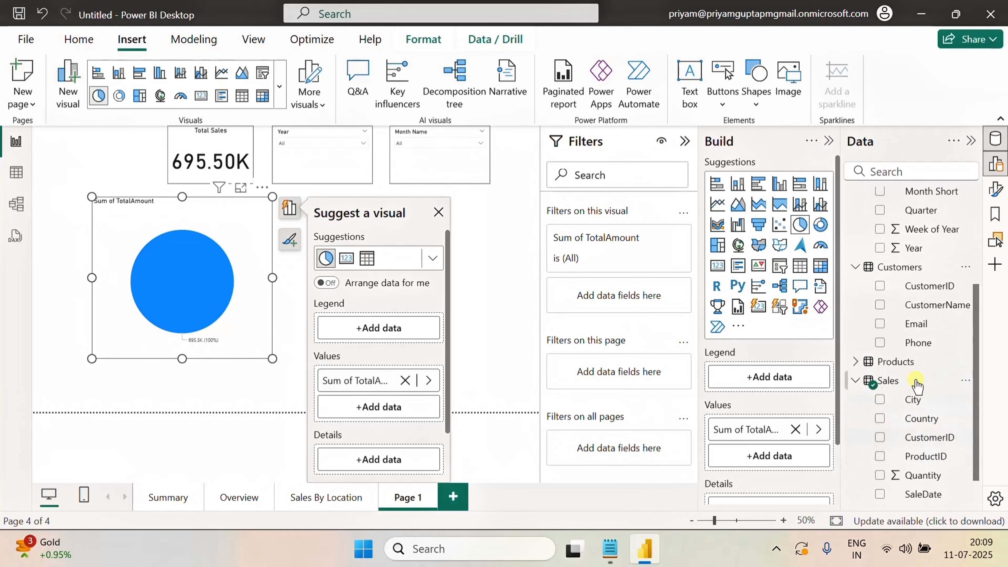
{"action": "left_click", "coordinate": [856, 361]}
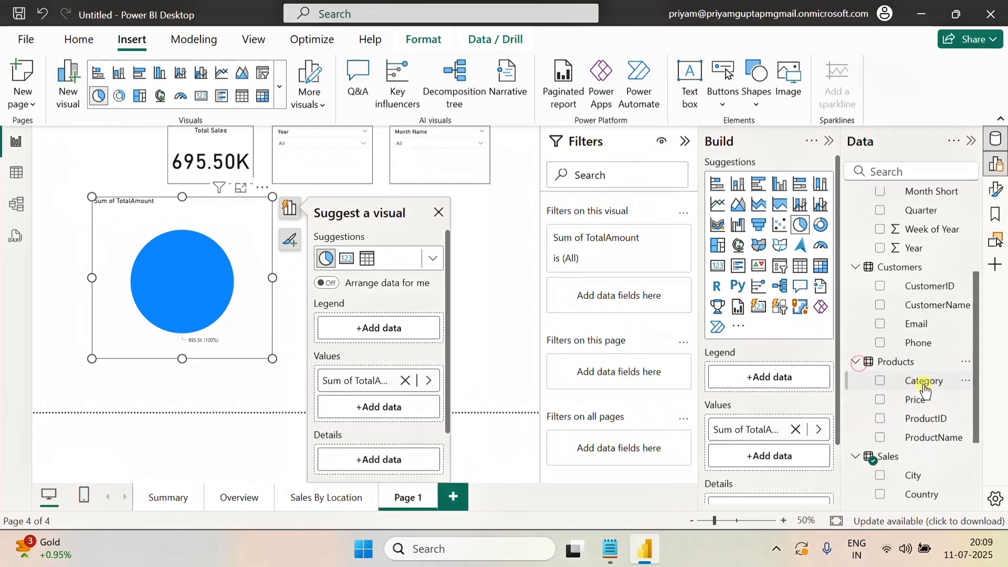
{"action": "left_click_drag", "start_coordinate": [923, 381], "coordinate": [753, 379]}
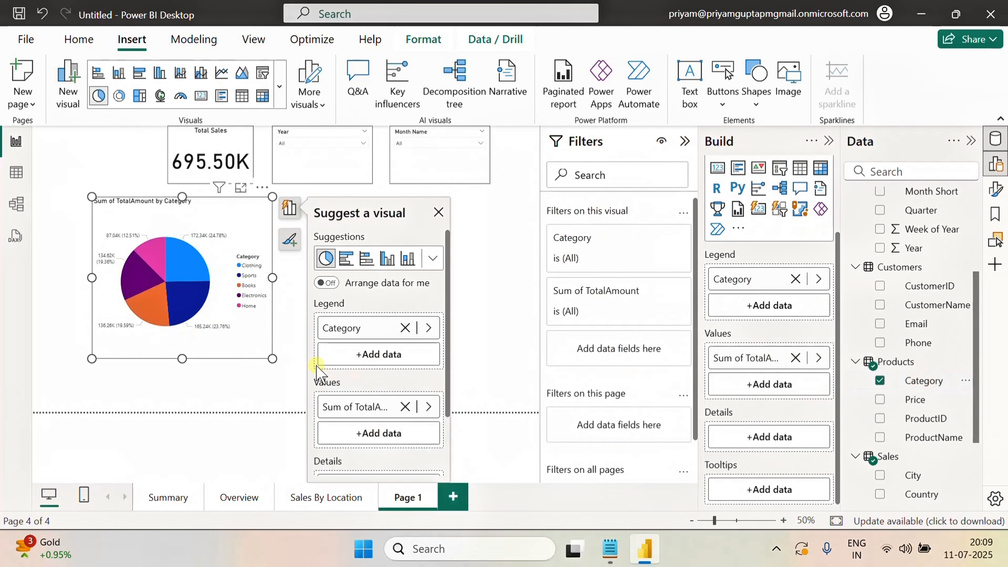
{"action": "left_click", "coordinate": [196, 392]}
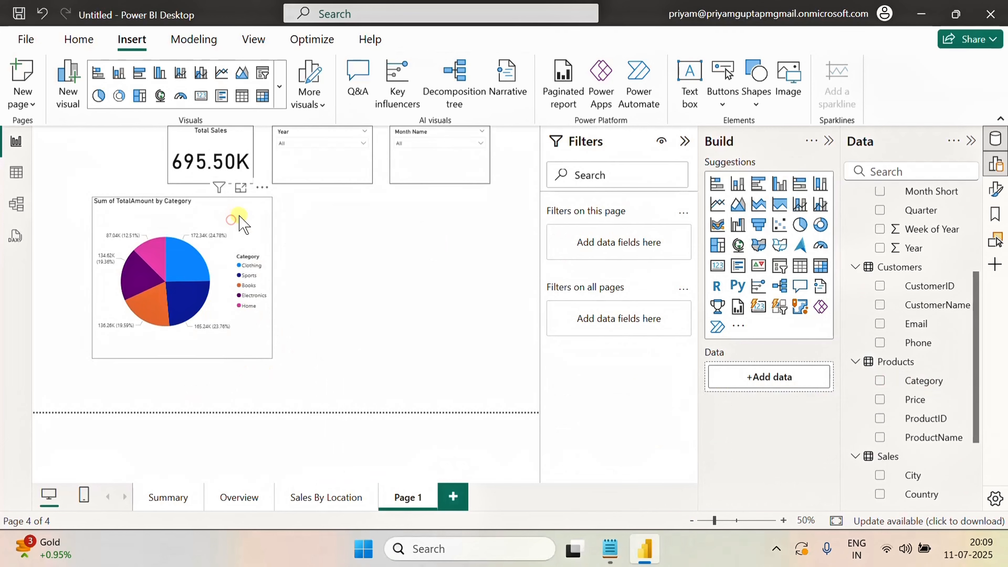
Move the pie chart to the page's left edge and make it slightly narrower
{"action": "left_click_drag", "start_coordinate": [239, 214], "coordinate": [250, 220]}
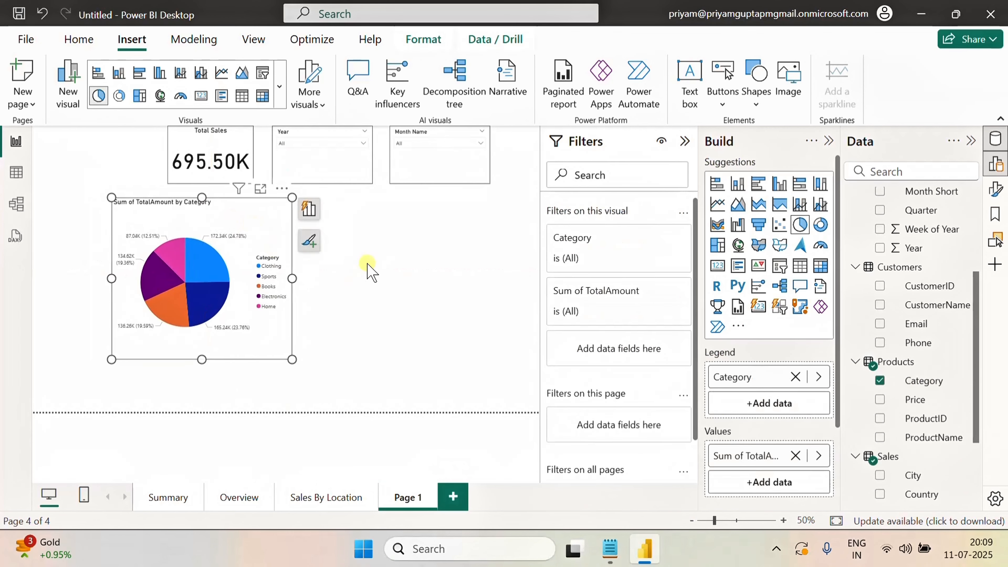
{"action": "left_click", "coordinate": [369, 254]}
{"action": "left_click", "coordinate": [241, 218]}
{"action": "left_click_drag", "start_coordinate": [201, 360], "coordinate": [122, 311]}
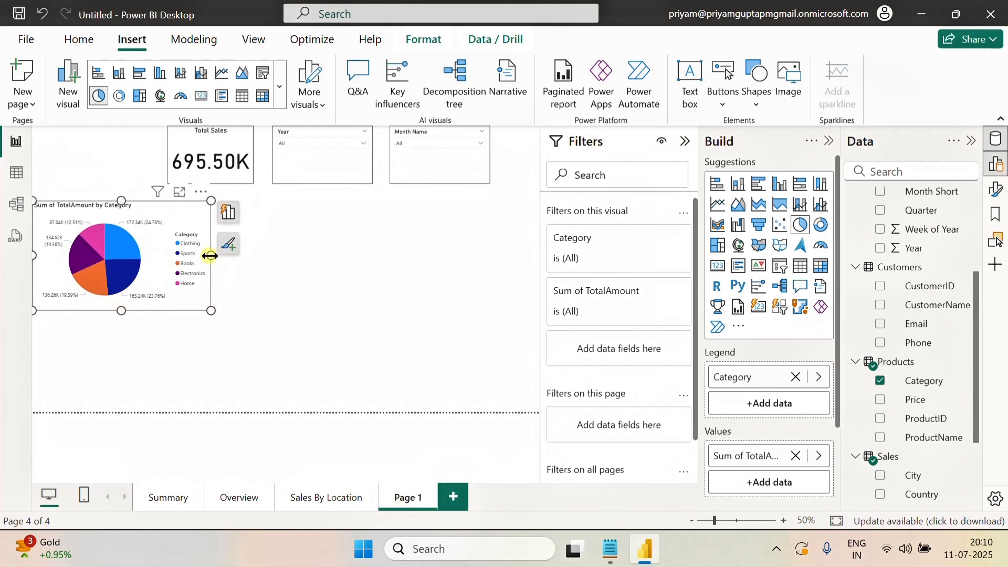
{"action": "left_click_drag", "start_coordinate": [209, 255], "coordinate": [190, 257]}
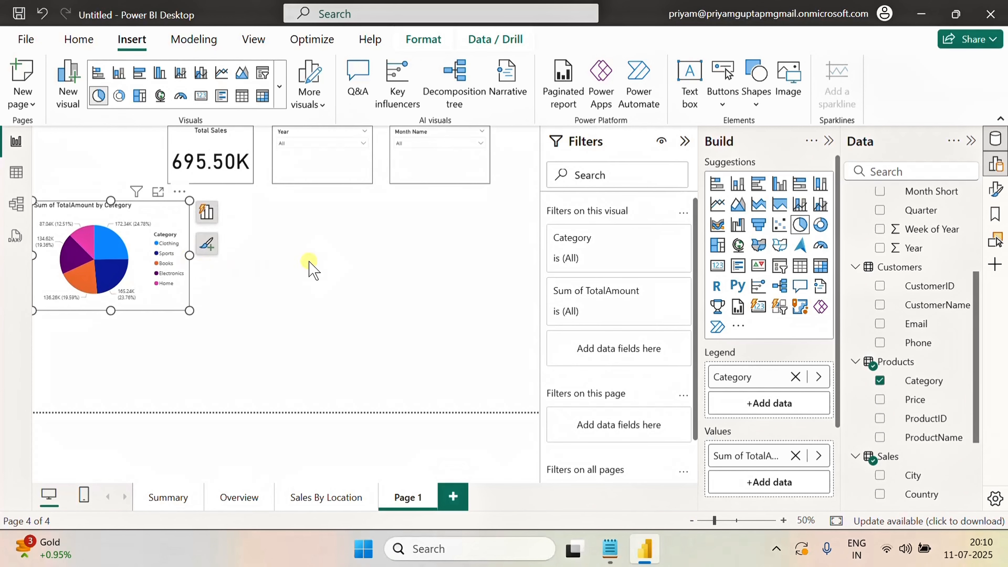
{"action": "left_click", "coordinate": [389, 262]}
Turn on the pie chart's visual border in its format settings
{"action": "left_click", "coordinate": [169, 216]}
{"action": "left_click", "coordinate": [995, 190]}
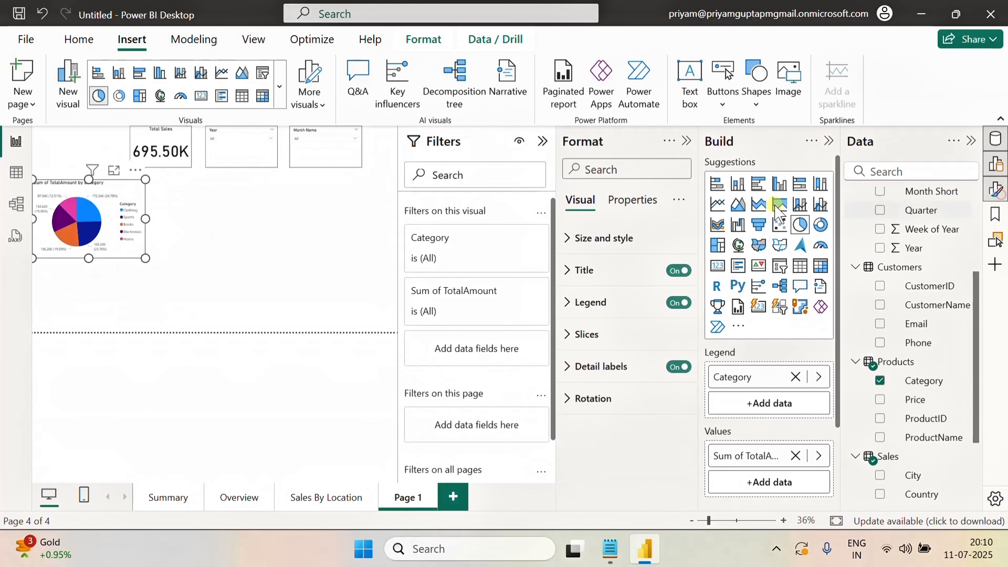
{"action": "left_click", "coordinate": [625, 170]}
{"action": "type", "text": "bort"}
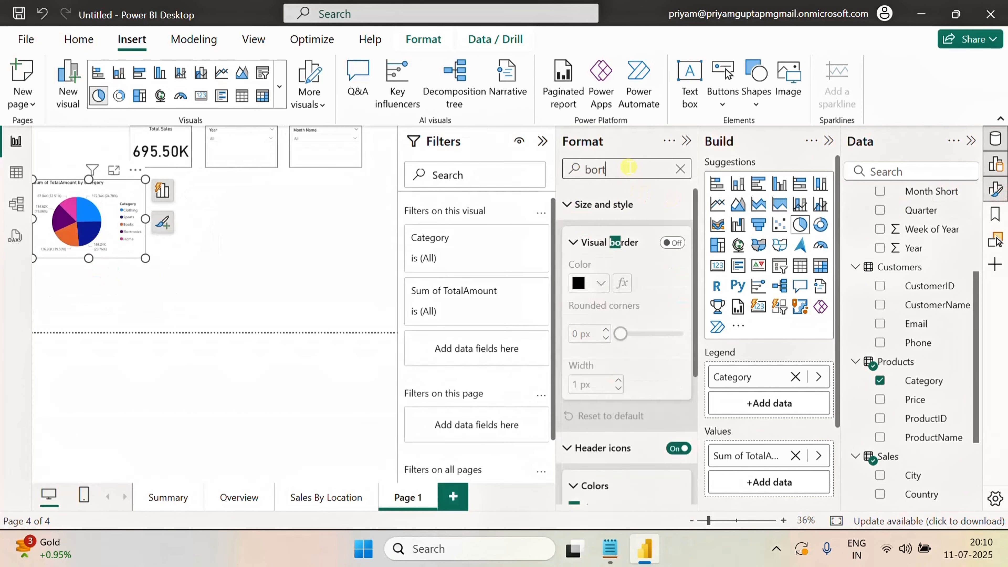
{"action": "key", "text": "BackSpace"}
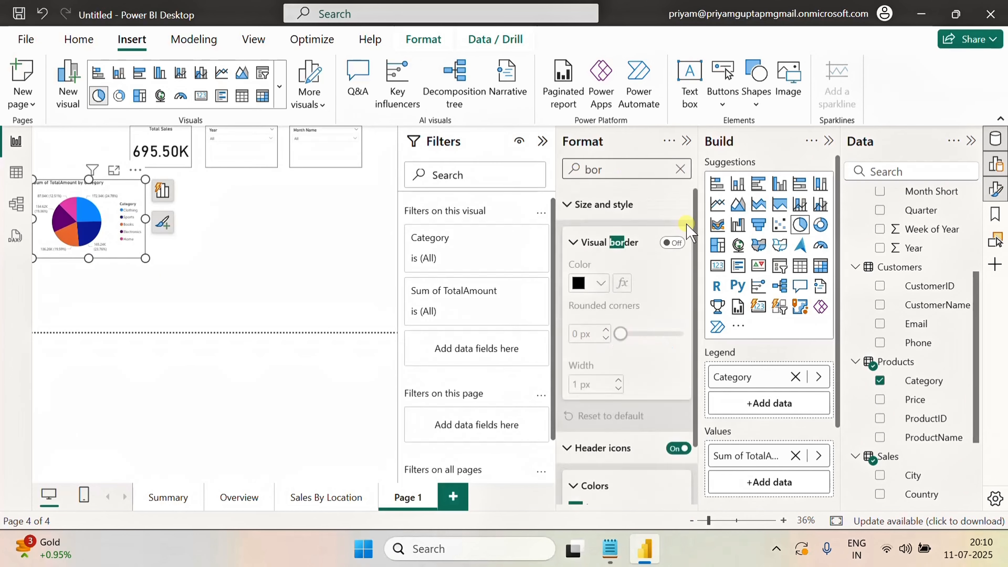
{"action": "left_click", "coordinate": [672, 243]}
{"action": "left_click", "coordinate": [309, 220]}
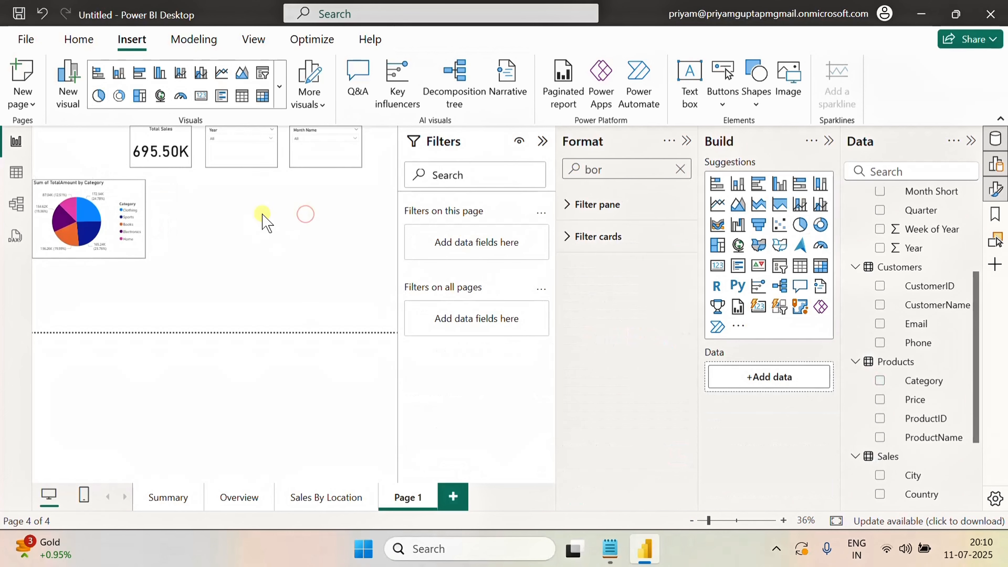
{"action": "left_click", "coordinate": [686, 142]}
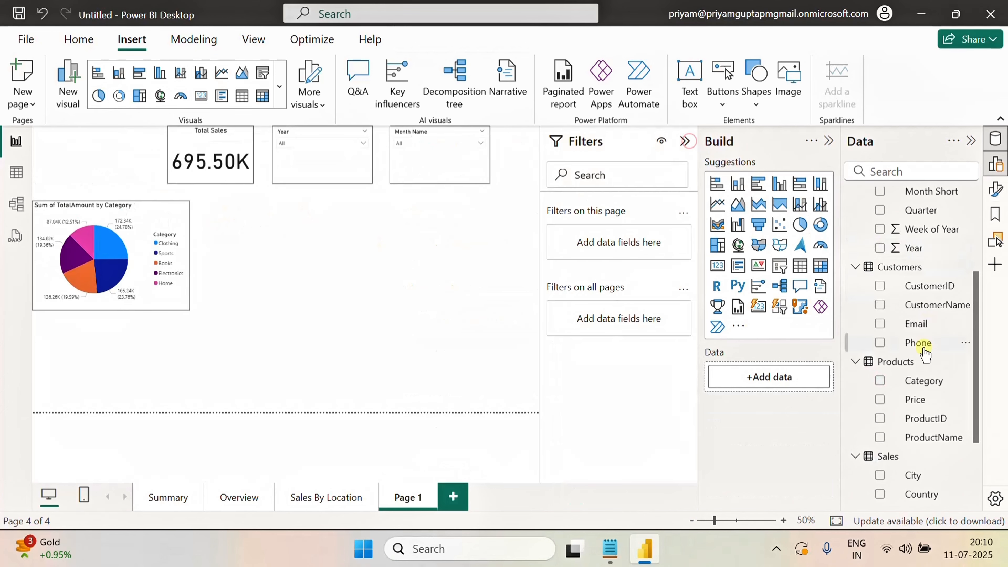
Add a donut chart beside the pie chart and size it to match
{"action": "left_click", "coordinate": [119, 96]}
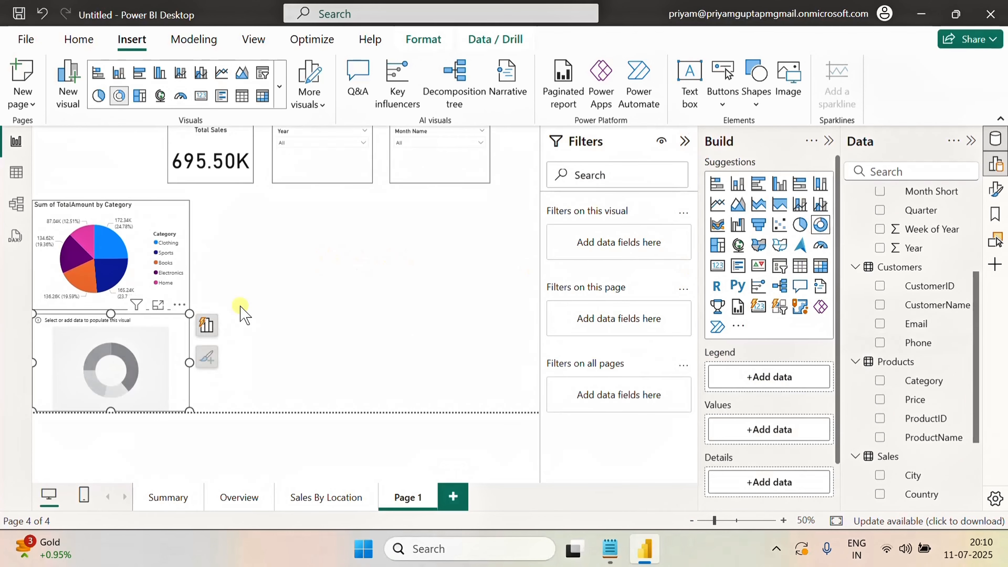
{"action": "left_click_drag", "start_coordinate": [165, 337], "coordinate": [335, 228]}
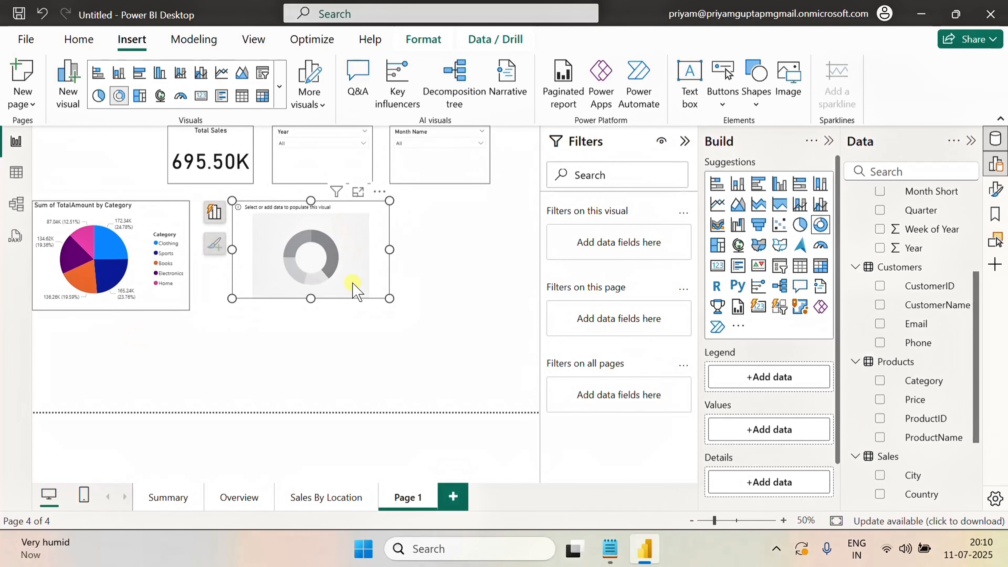
{"action": "left_click_drag", "start_coordinate": [311, 299], "coordinate": [311, 310]}
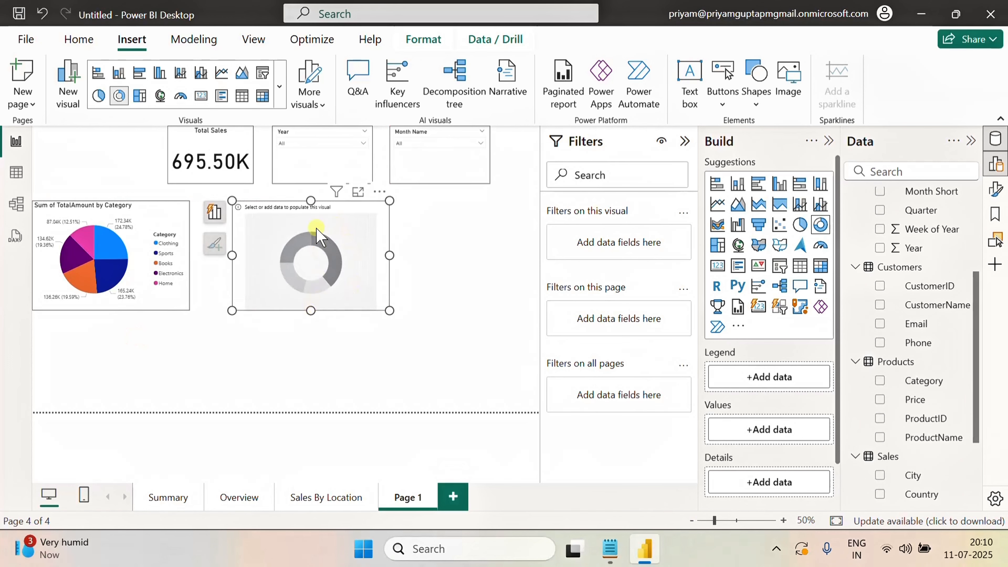
Populate the donut chart with TotalAmount as values and the Calendar Quarter field as legend
{"action": "scroll", "coordinate": [916, 458], "scroll_direction": "down", "scroll_amount": 3}
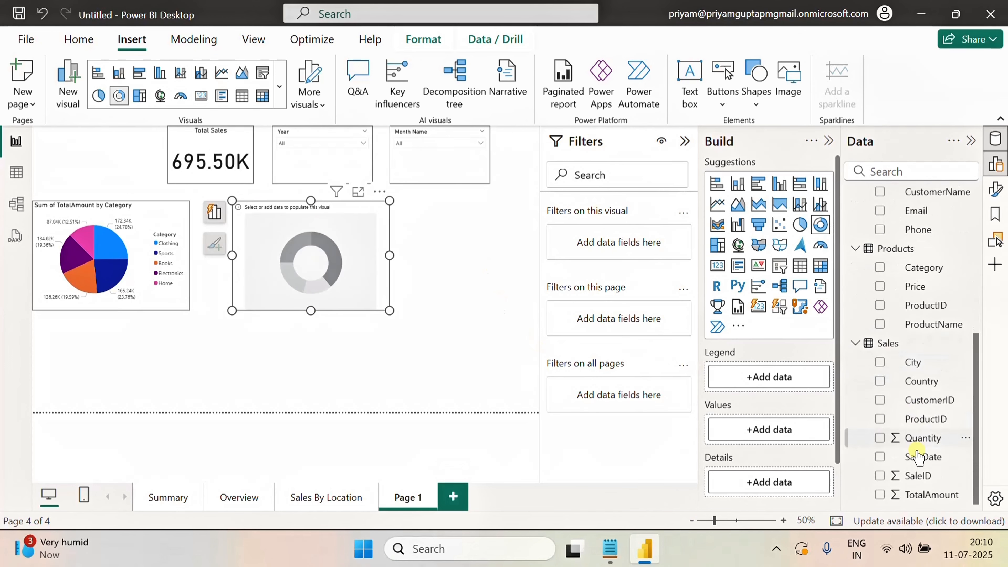
{"action": "left_click", "coordinate": [879, 494]}
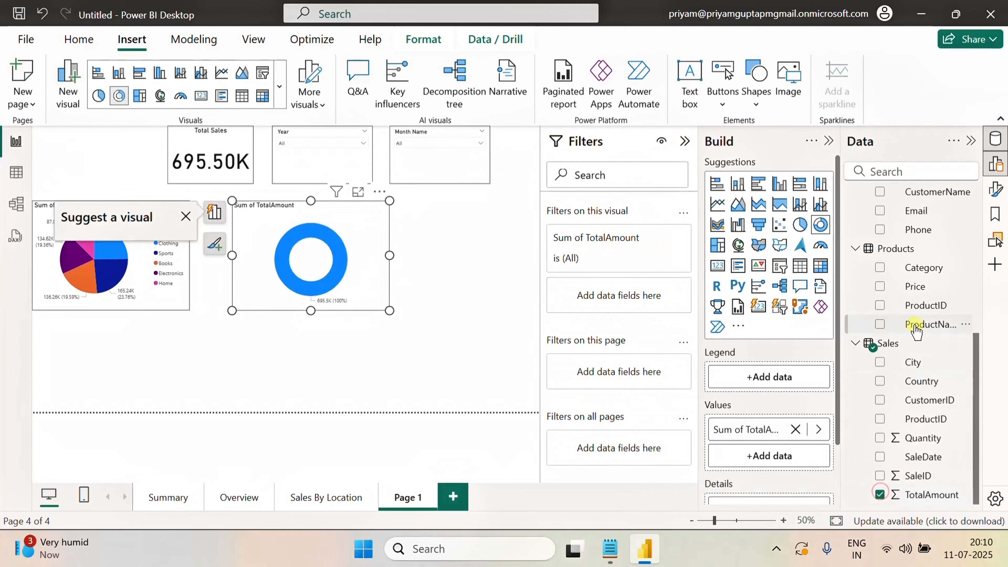
{"action": "scroll", "coordinate": [916, 334], "scroll_direction": "up", "scroll_amount": 3}
{"action": "scroll", "coordinate": [916, 274], "scroll_direction": "up", "scroll_amount": 3}
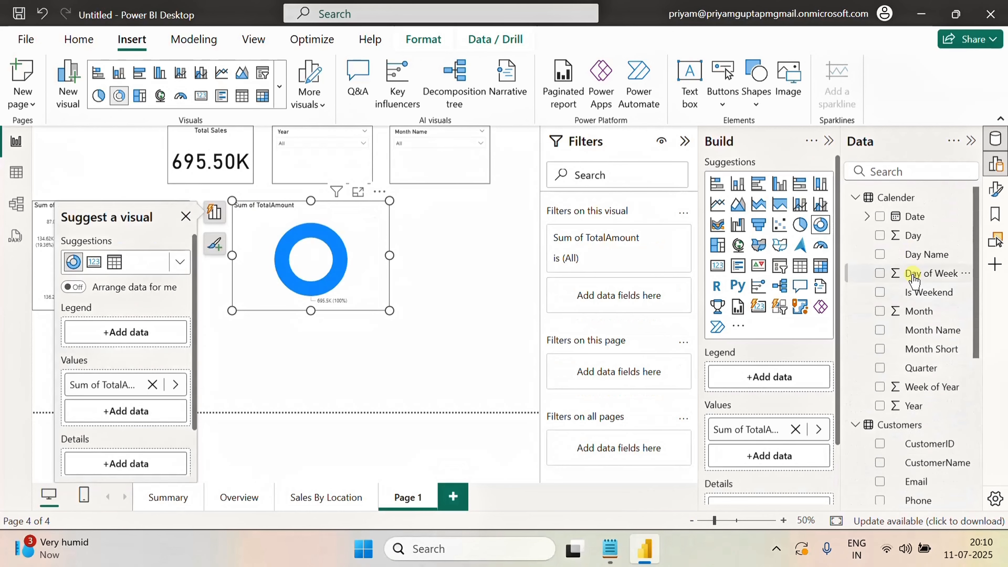
{"action": "left_click", "coordinate": [879, 368]}
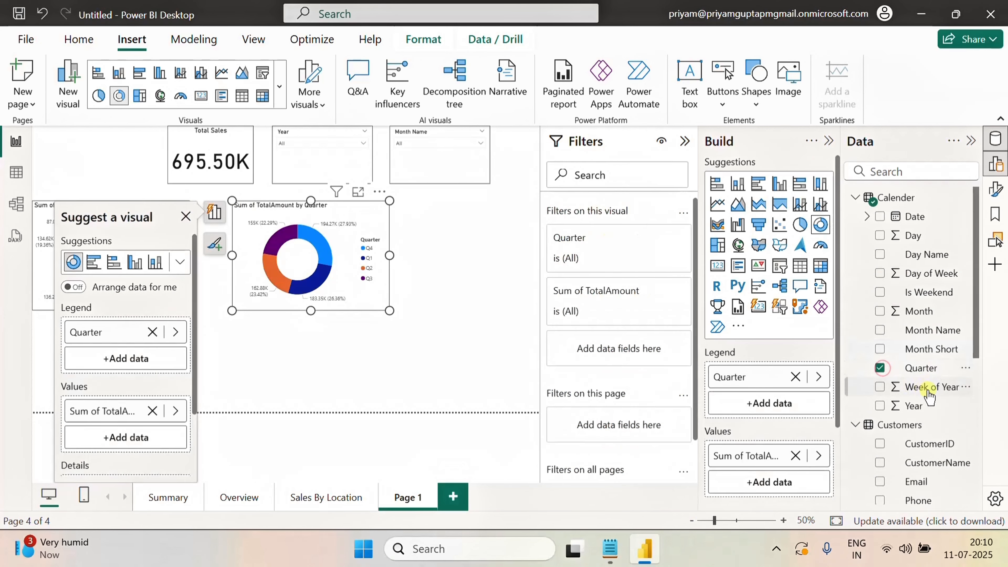
{"action": "left_click", "coordinate": [285, 365]}
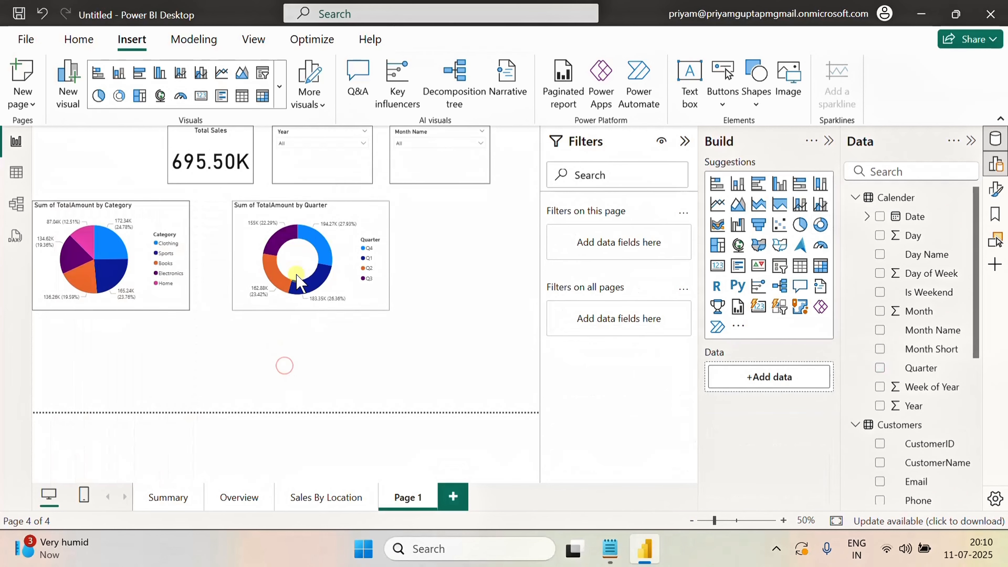
Move the donut chart to the right of the pie chart and enlarge it to fill the space
{"action": "left_click", "coordinate": [255, 240]}
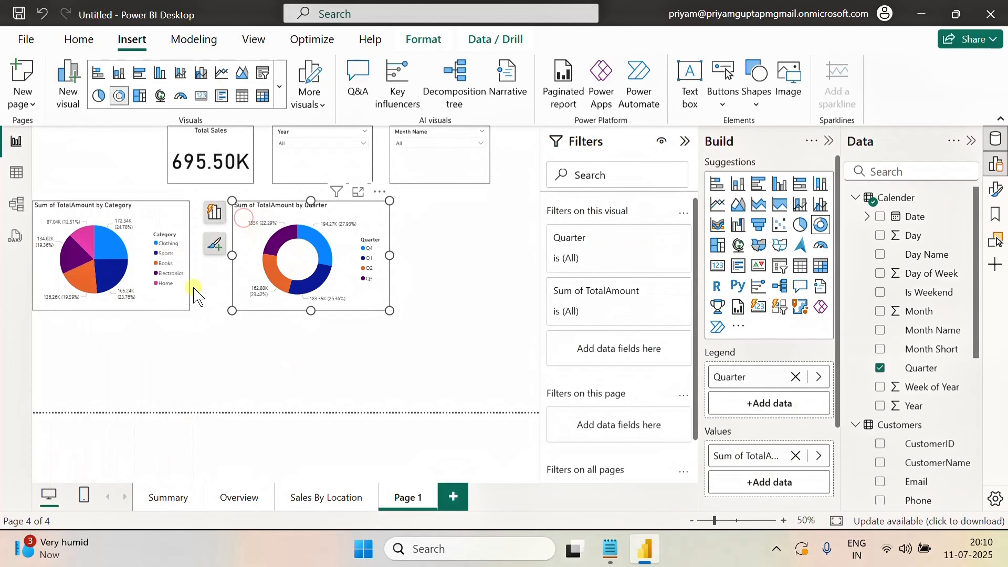
{"action": "left_click", "coordinate": [163, 305]}
{"action": "left_click", "coordinate": [79, 39]}
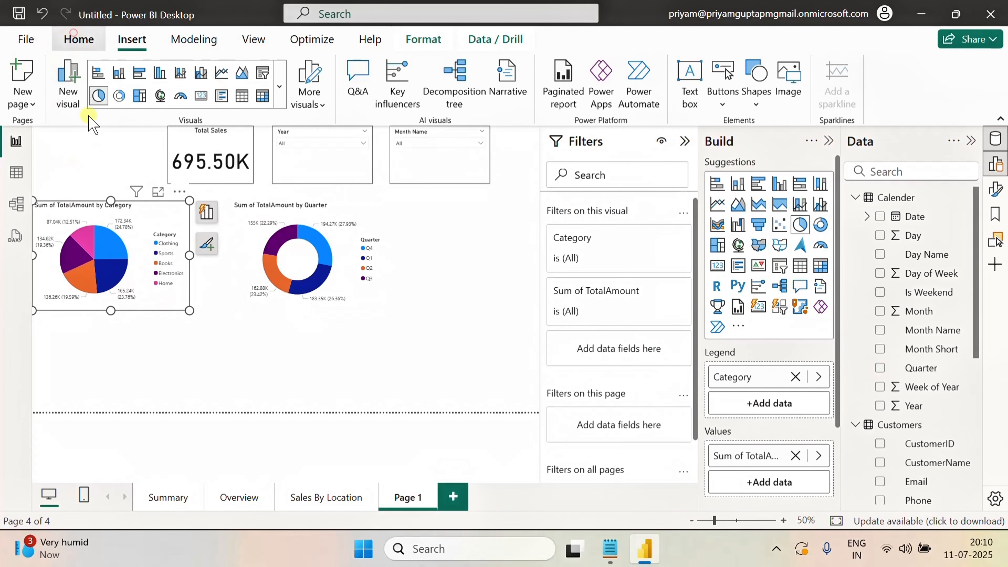
{"action": "left_click", "coordinate": [363, 214]}
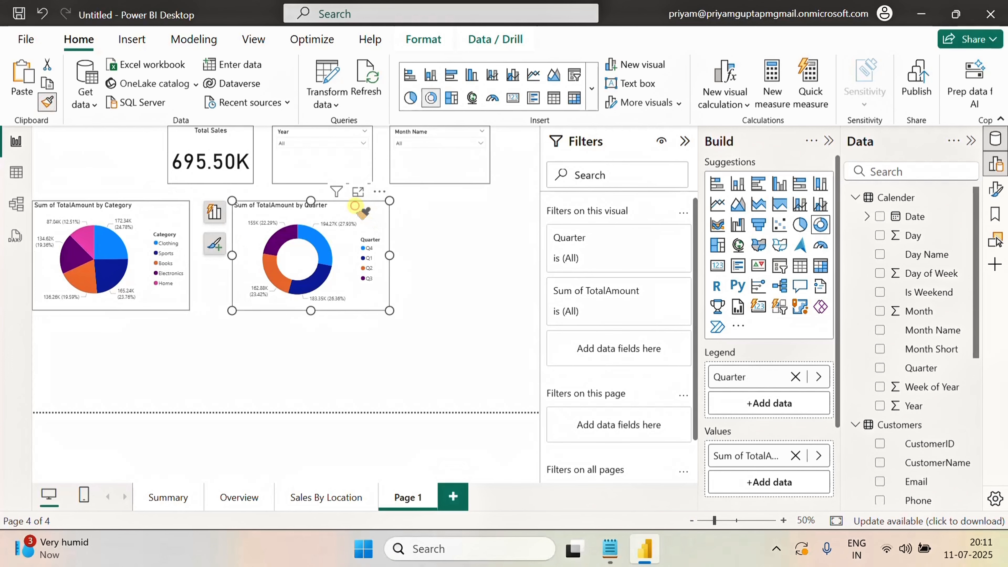
{"action": "left_click", "coordinate": [463, 245]}
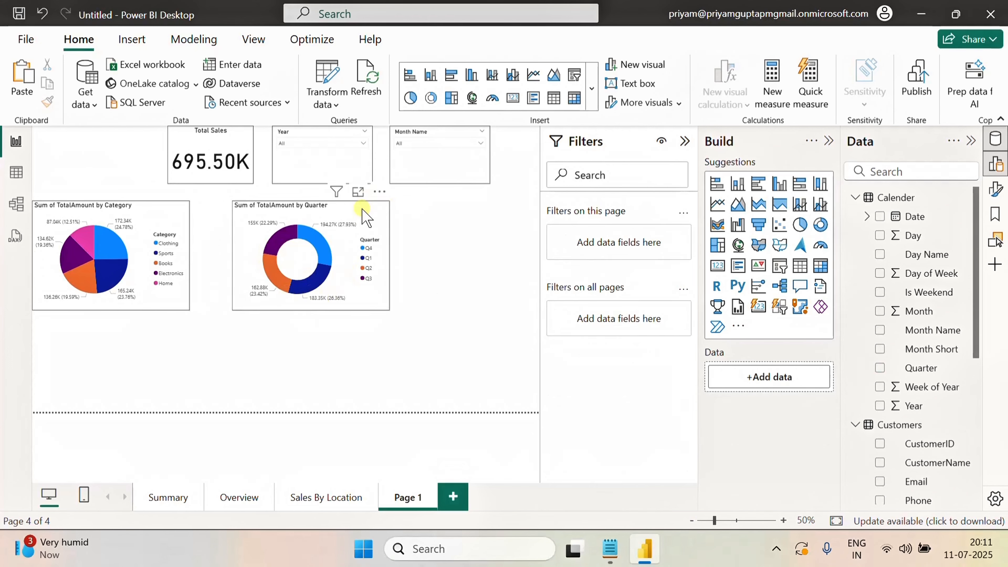
{"action": "left_click_drag", "start_coordinate": [395, 214], "coordinate": [498, 214]}
{"action": "left_click_drag", "start_coordinate": [440, 312], "coordinate": [437, 366]}
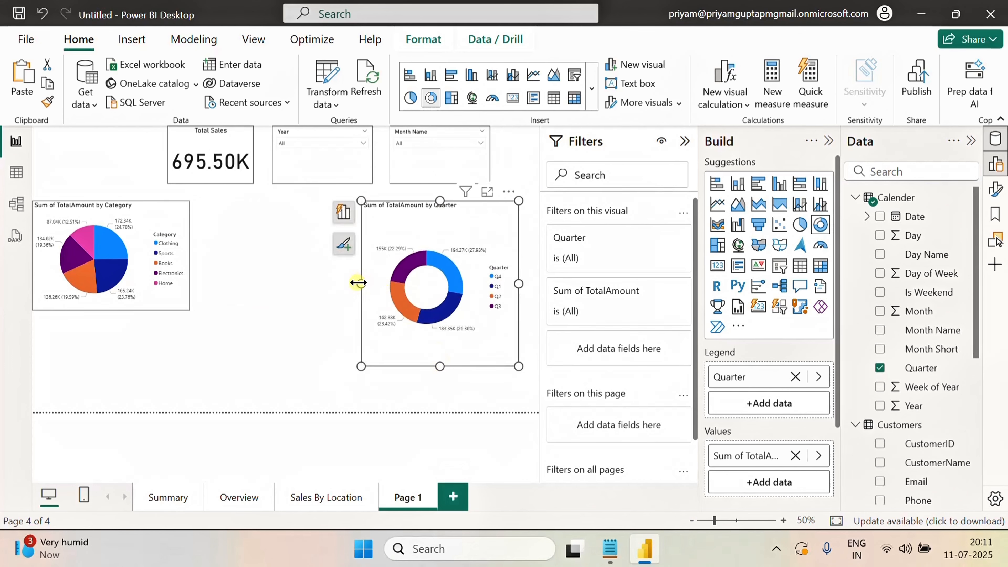
{"action": "left_click_drag", "start_coordinate": [358, 282], "coordinate": [291, 293]}
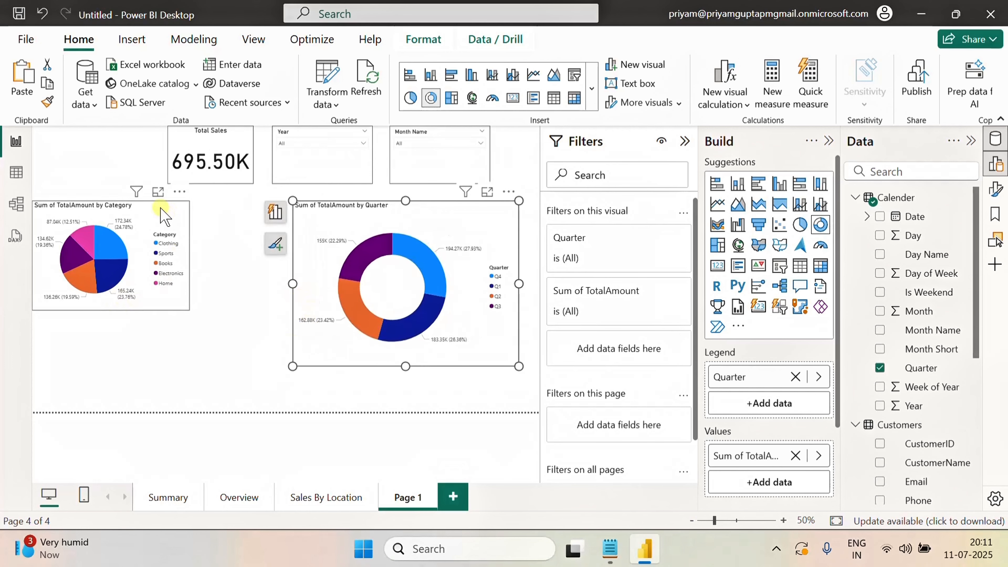
Widen the pie chart to span from the page's left edge to the donut chart
{"action": "left_click_drag", "start_coordinate": [160, 207], "coordinate": [207, 207]}
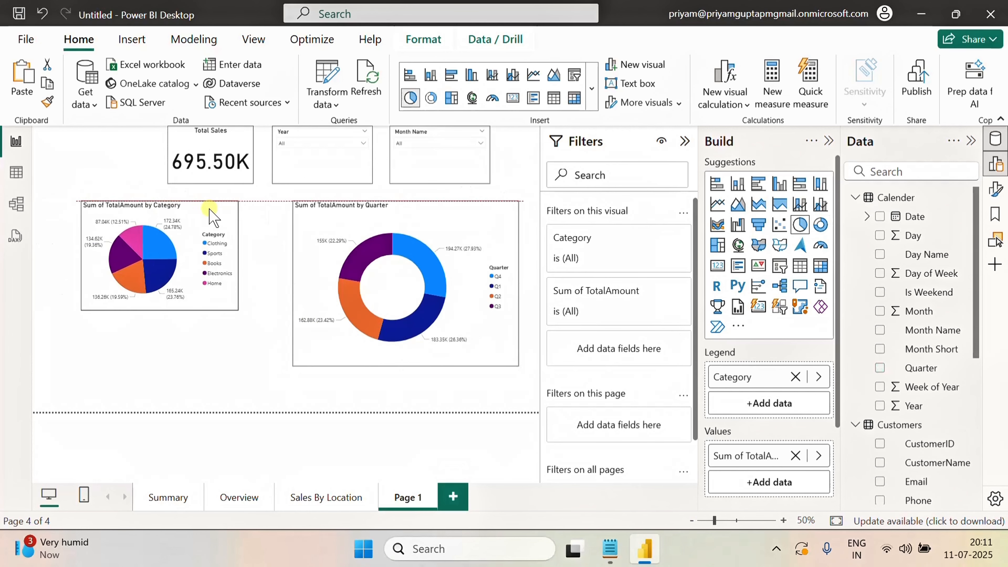
{"action": "left_click_drag", "start_coordinate": [79, 254], "coordinate": [33, 262]}
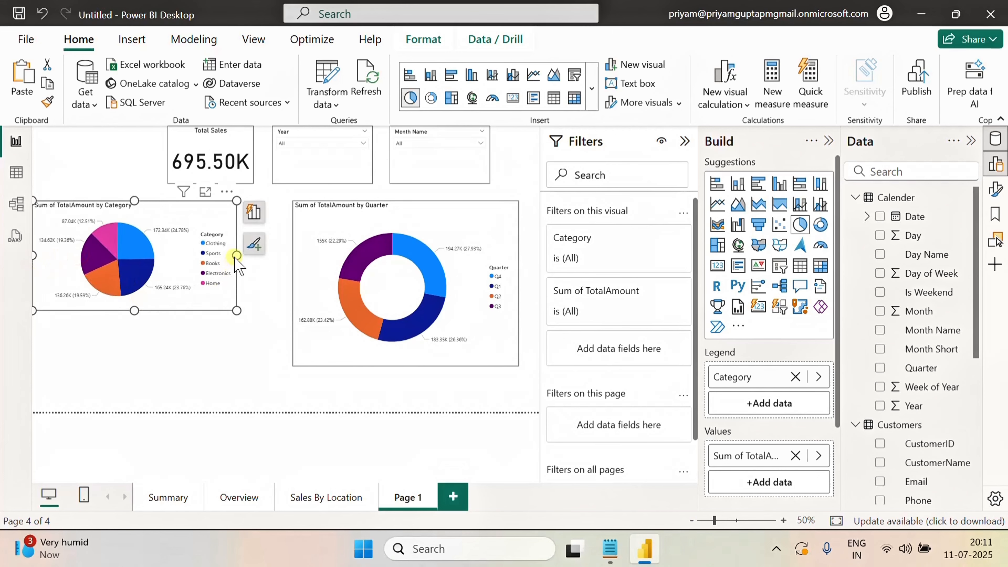
{"action": "left_click_drag", "start_coordinate": [237, 258], "coordinate": [284, 266]}
{"action": "left_click", "coordinate": [183, 343]}
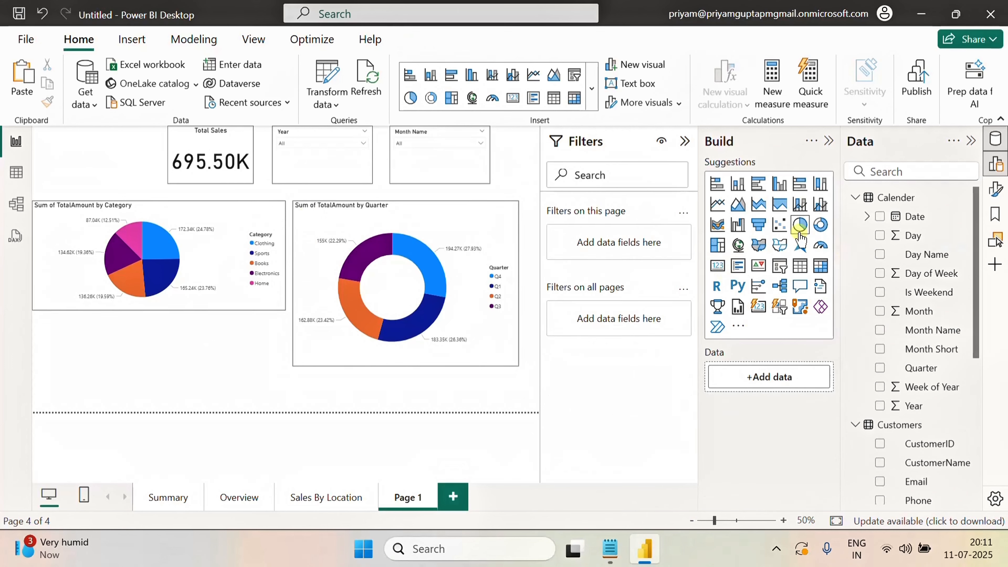
Add a funnel chart below the pie chart and extend the funnel and donut charts down to the page bottom
{"action": "left_click_drag", "start_coordinate": [758, 224], "coordinate": [224, 359]}
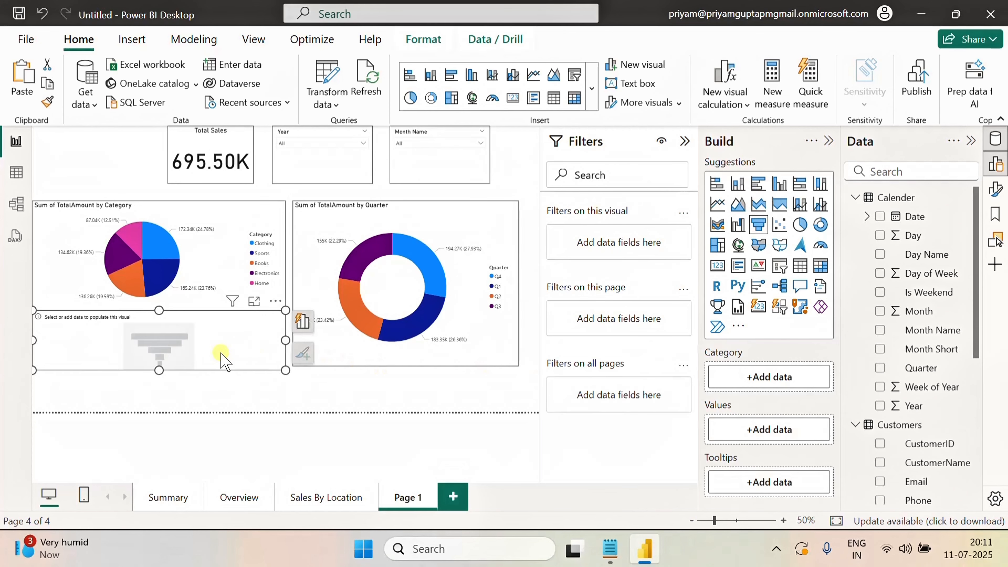
{"action": "left_click_drag", "start_coordinate": [158, 370], "coordinate": [161, 411]}
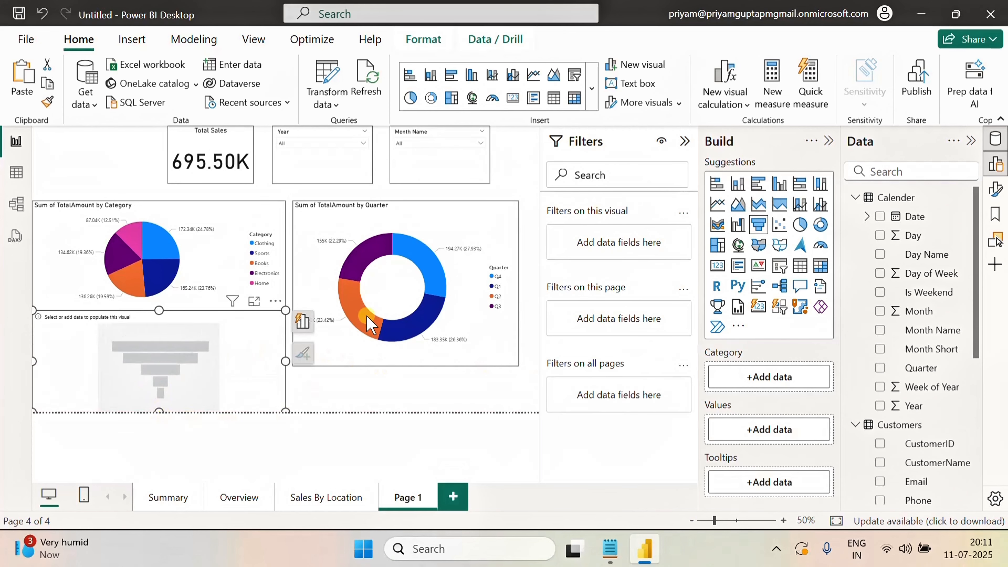
{"action": "left_click", "coordinate": [368, 224]}
{"action": "left_click_drag", "start_coordinate": [407, 366], "coordinate": [405, 413]}
{"action": "left_click", "coordinate": [264, 341]}
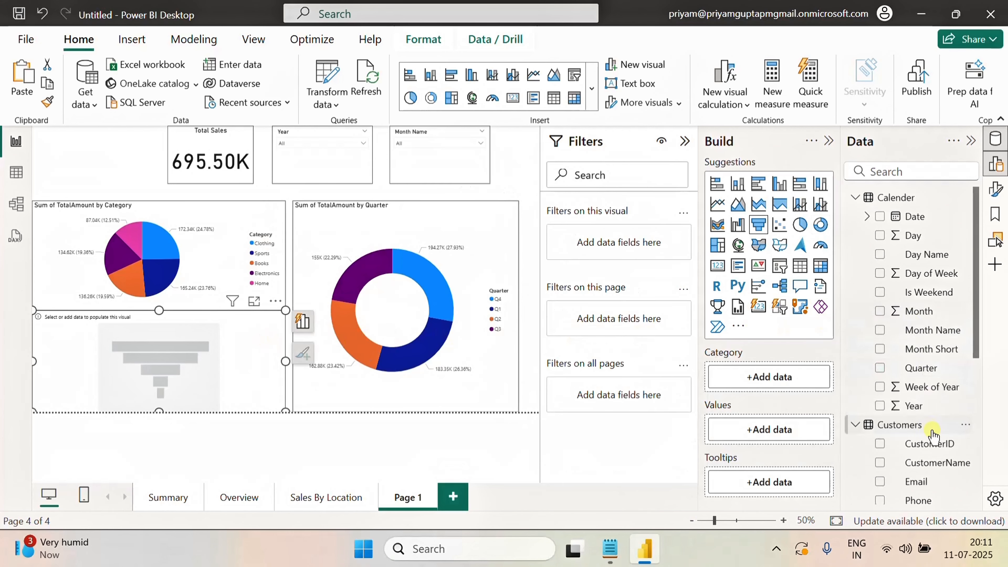
Populate the funnel chart with TotalAmount as values and the Products Category field as category
{"action": "scroll", "coordinate": [932, 433], "scroll_direction": "down", "scroll_amount": 5}
{"action": "scroll", "coordinate": [933, 433], "scroll_direction": "down", "scroll_amount": 1}
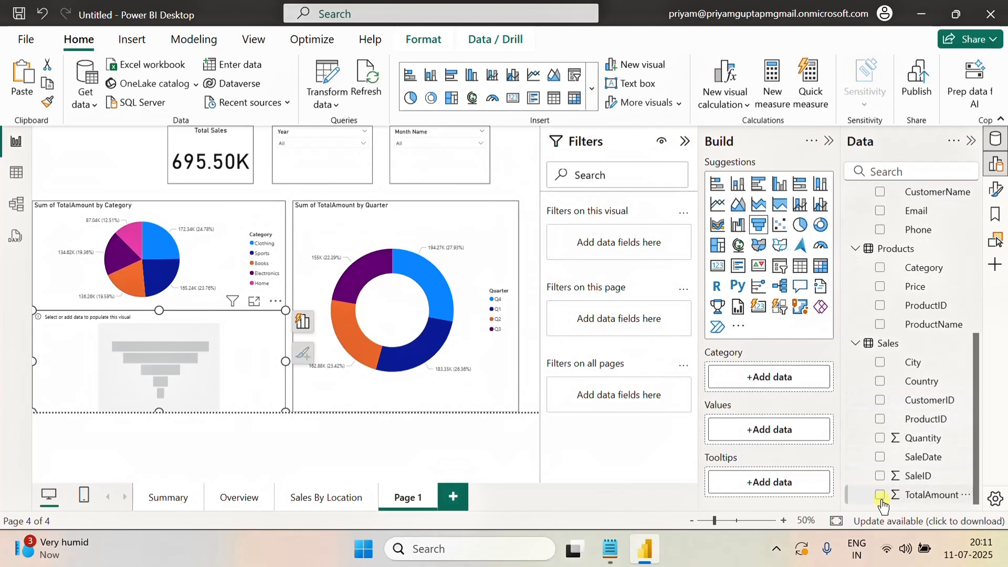
{"action": "left_click", "coordinate": [897, 497]}
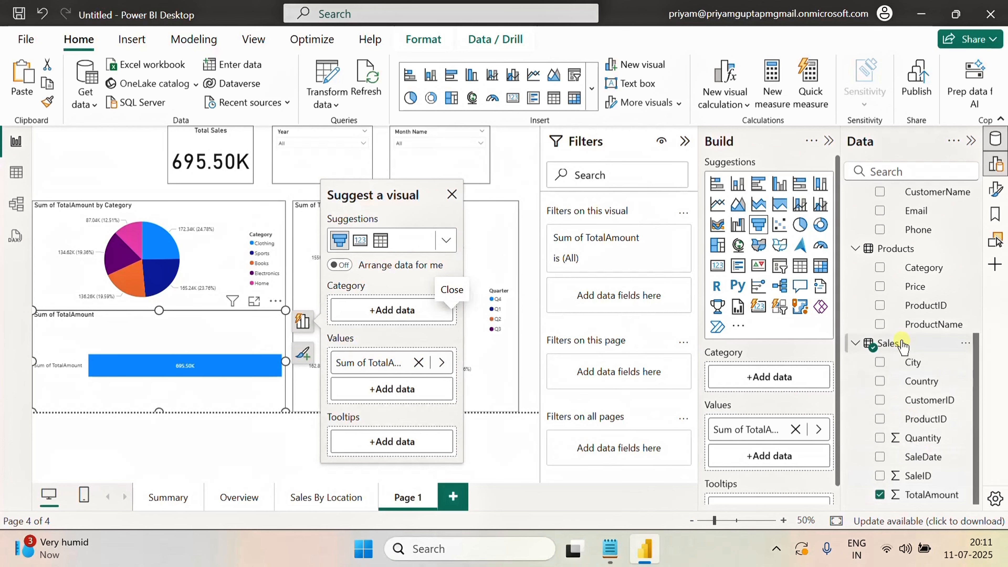
{"action": "left_click", "coordinate": [880, 267]}
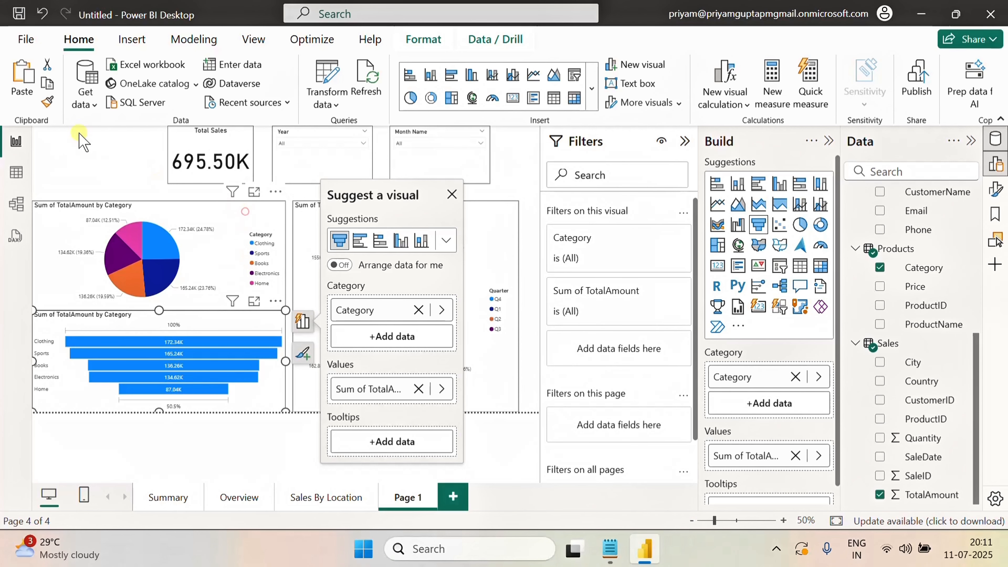
Copy the pie chart's formatting onto the funnel chart with the Format Painter
{"action": "left_click", "coordinate": [46, 101]}
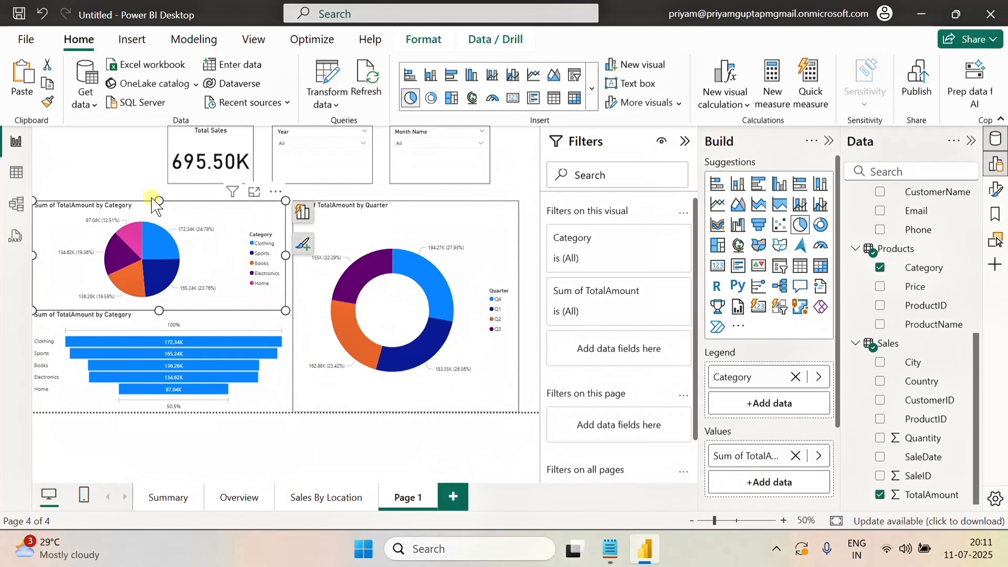
{"action": "left_click", "coordinate": [47, 103]}
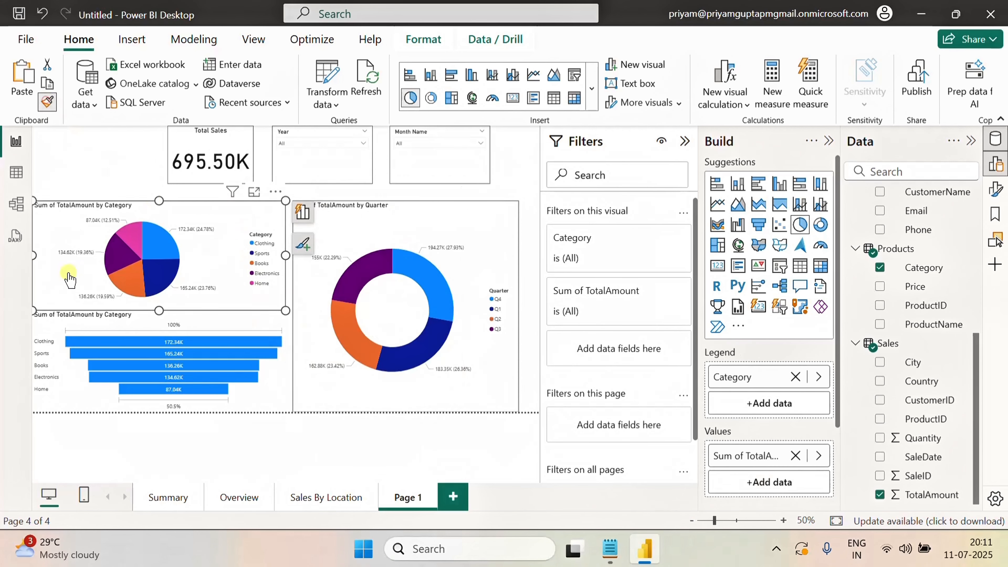
{"action": "left_click", "coordinate": [70, 390]}
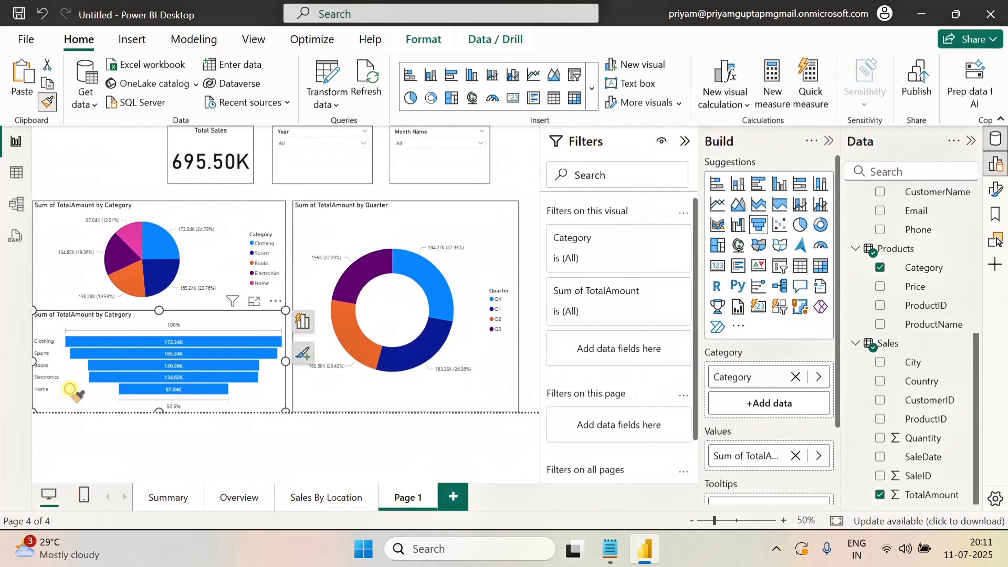
{"action": "left_click", "coordinate": [337, 404]}
{"action": "left_click", "coordinate": [121, 175]}
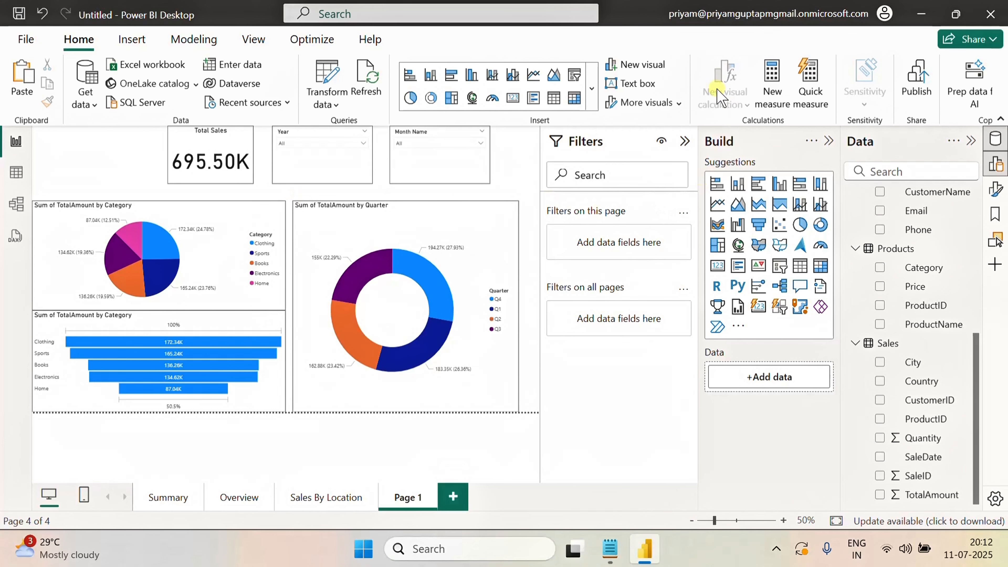
Insert a Back button onto the page
{"action": "left_click", "coordinate": [132, 39]}
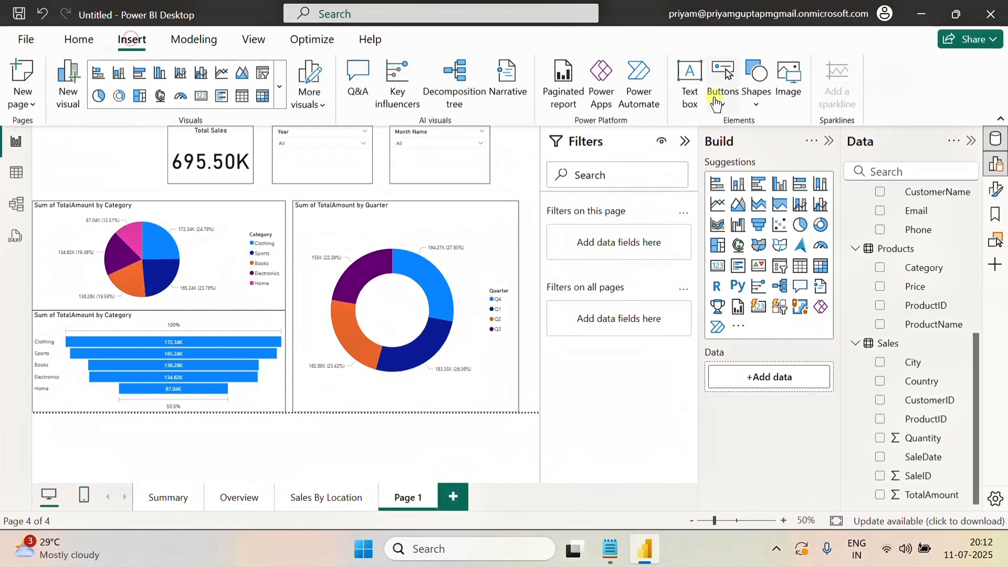
{"action": "left_click", "coordinate": [738, 97]}
{"action": "left_click", "coordinate": [741, 130]}
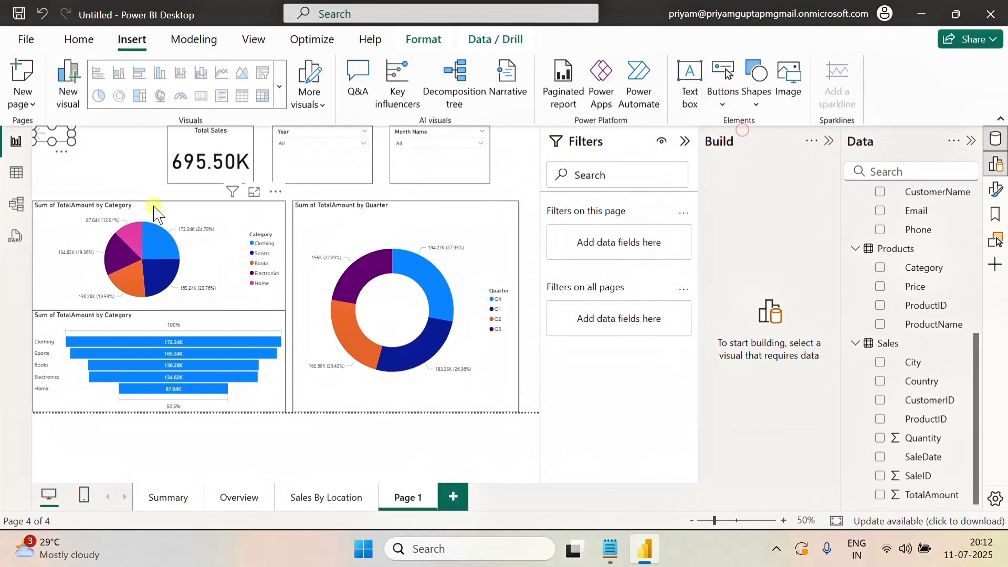
{"action": "left_click", "coordinate": [128, 171]}
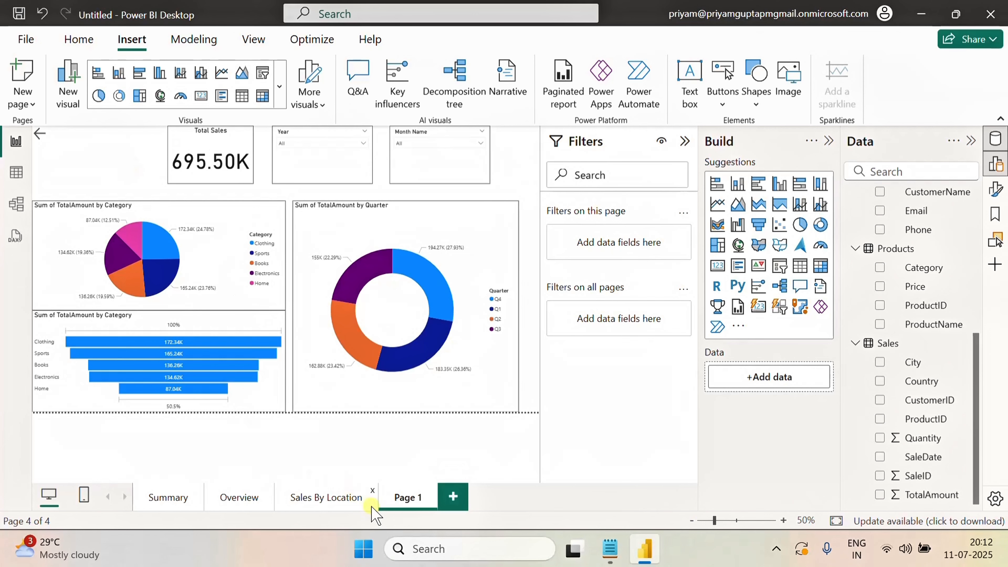
Rename Page 1 as Sales By Category
{"action": "left_click", "coordinate": [406, 498]}
{"action": "key", "text": "Return"}
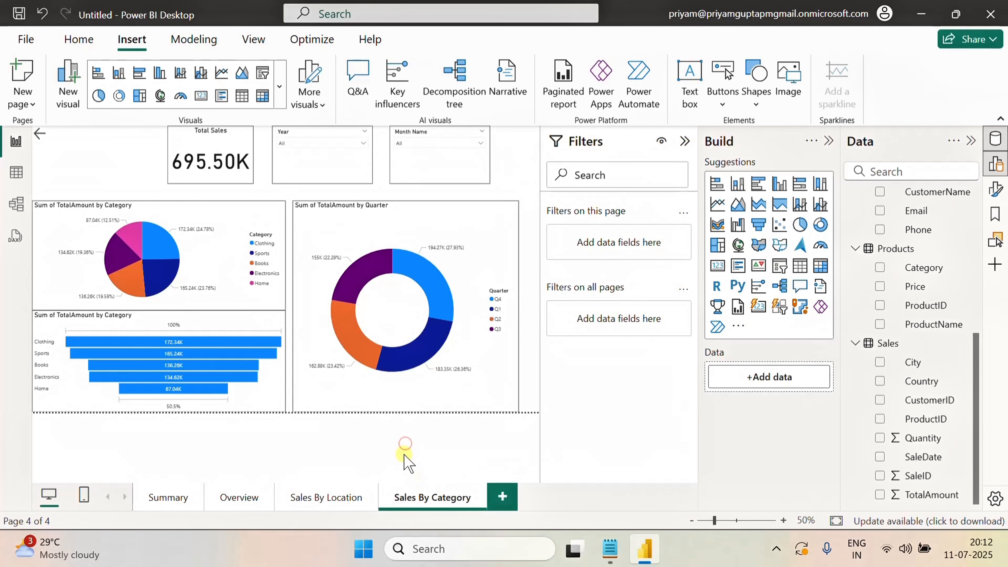
On the Summary page, add a table visual beside the page navigation panel and resize it
{"action": "left_click", "coordinate": [176, 498]}
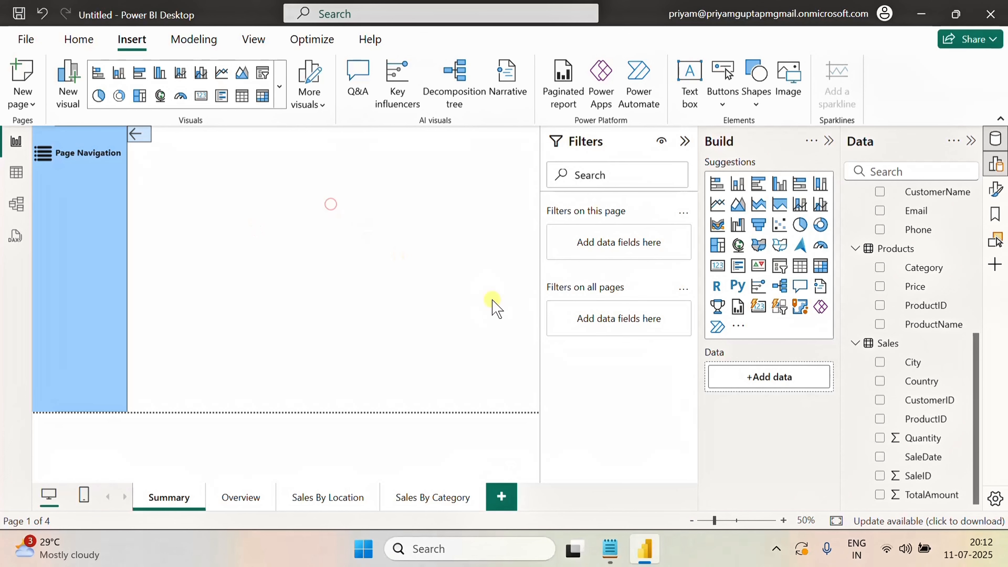
{"action": "scroll", "coordinate": [948, 357], "scroll_direction": "up", "scroll_amount": 7}
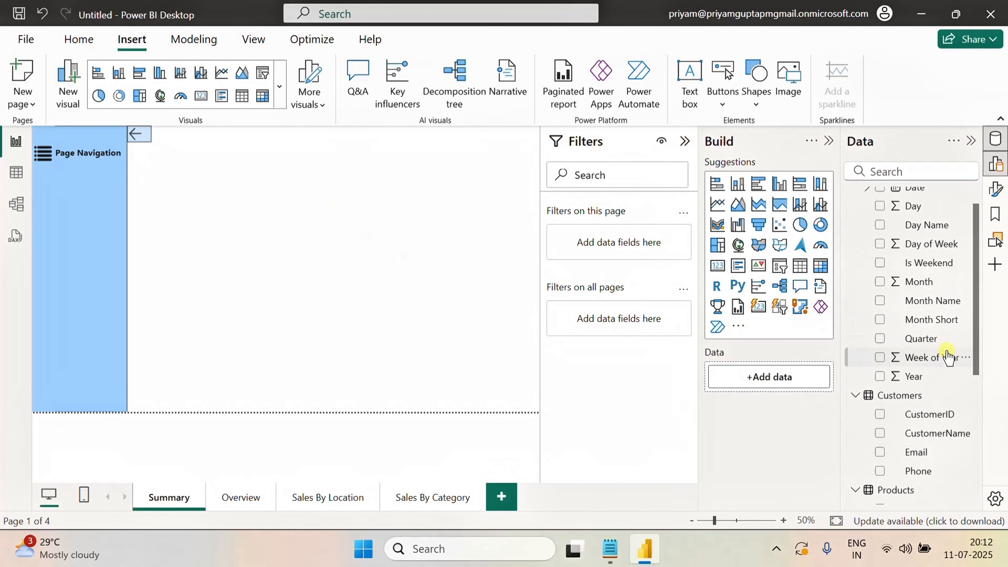
{"action": "scroll", "coordinate": [951, 401], "scroll_direction": "down", "scroll_amount": 7}
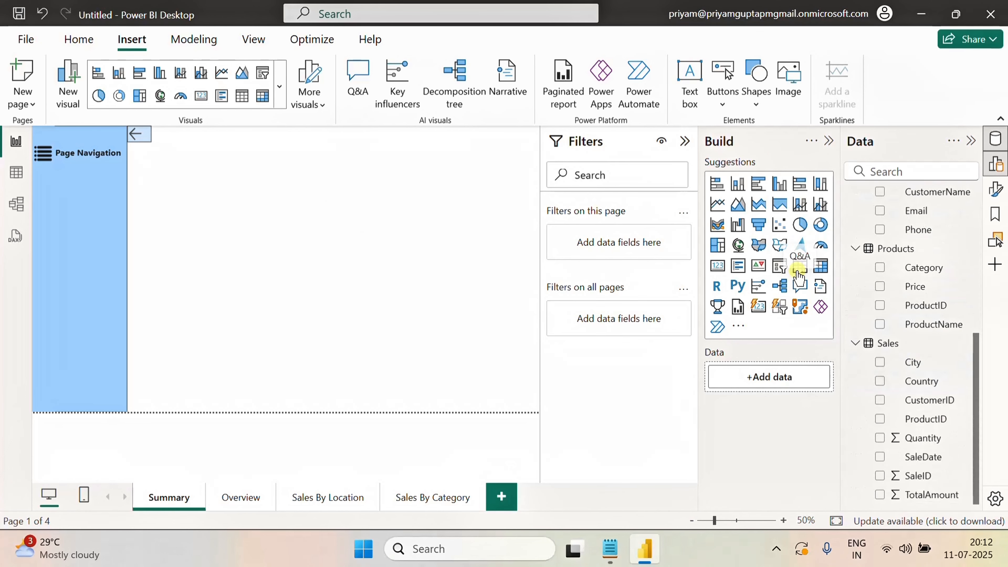
{"action": "left_click", "coordinate": [799, 265]}
{"action": "left_click_drag", "start_coordinate": [235, 276], "coordinate": [538, 278]}
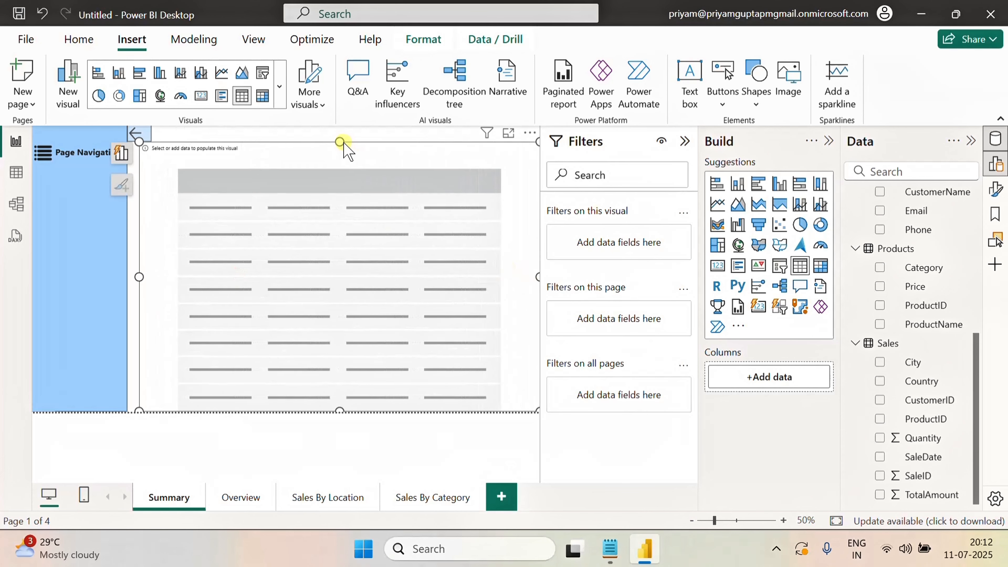
{"action": "left_click_drag", "start_coordinate": [340, 142], "coordinate": [341, 198]}
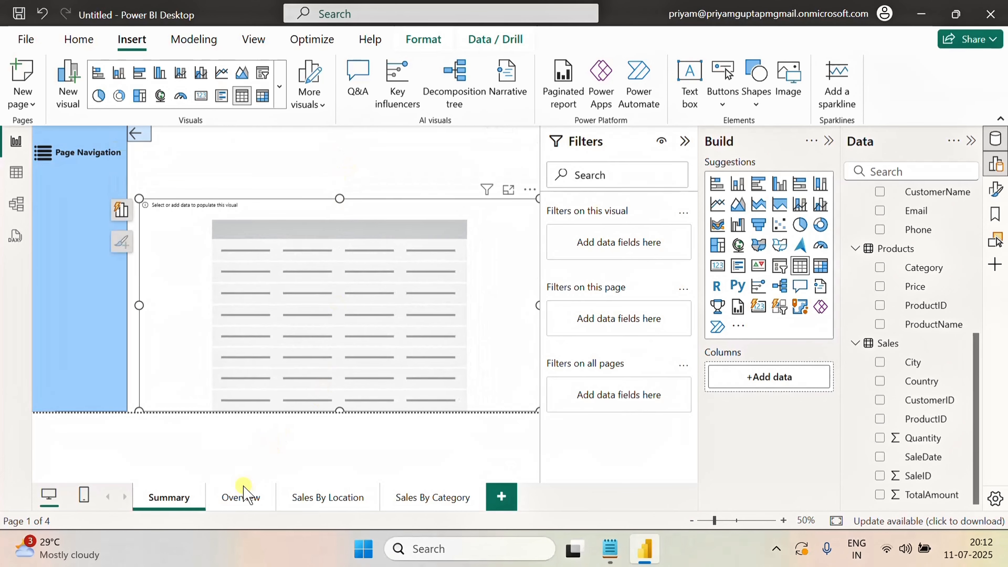
Copy the Total Sales card and the Year and Month Name slicers from Overview and paste them onto Summary without syncing
{"action": "left_click", "coordinate": [244, 501]}
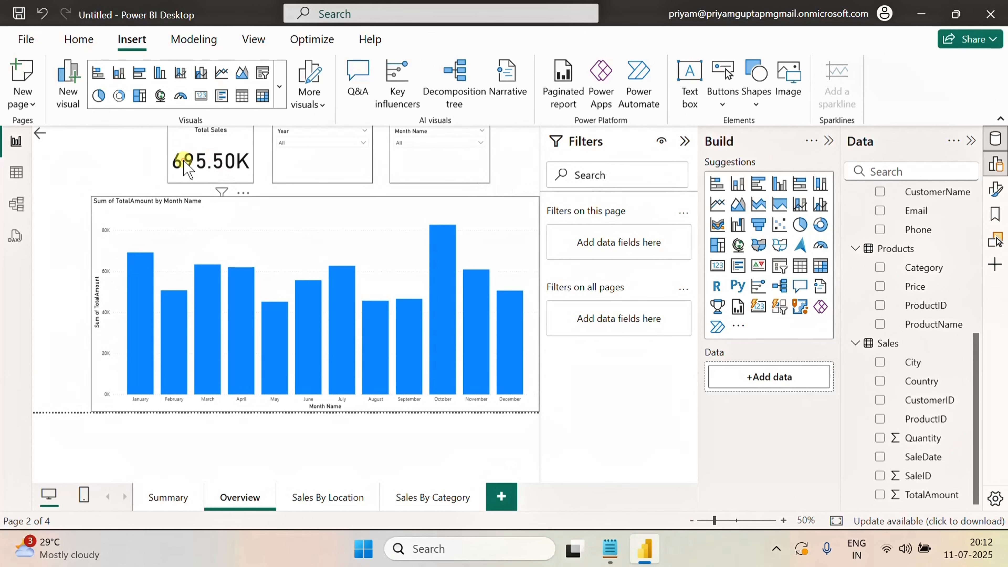
{"action": "left_click", "coordinate": [185, 169]}
{"action": "left_click", "coordinate": [325, 160], "text": "ctrl"}
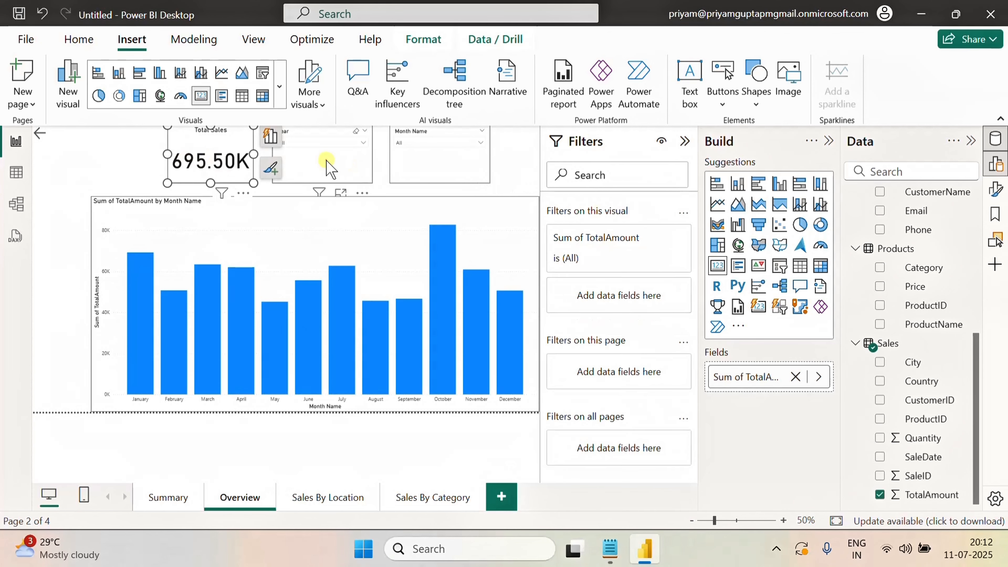
{"action": "left_click", "coordinate": [427, 164], "text": "ctrl"}
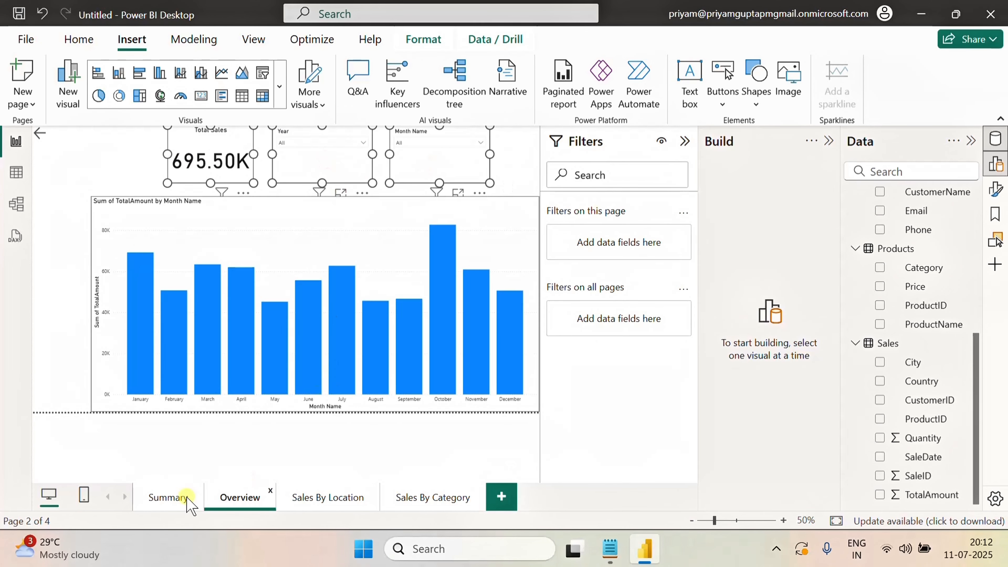
{"action": "left_click", "coordinate": [169, 498]}
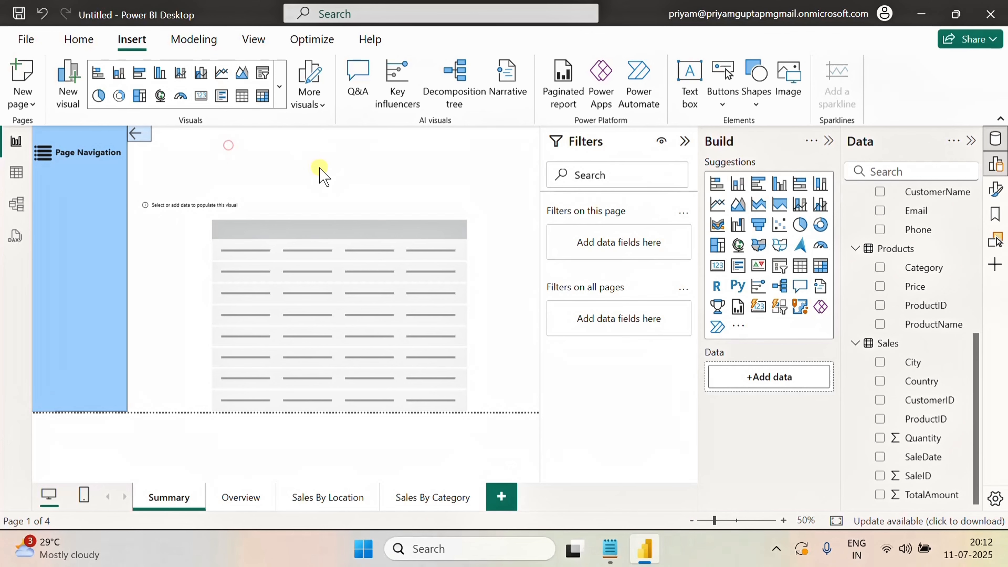
{"action": "key", "text": "ctrl+v"}
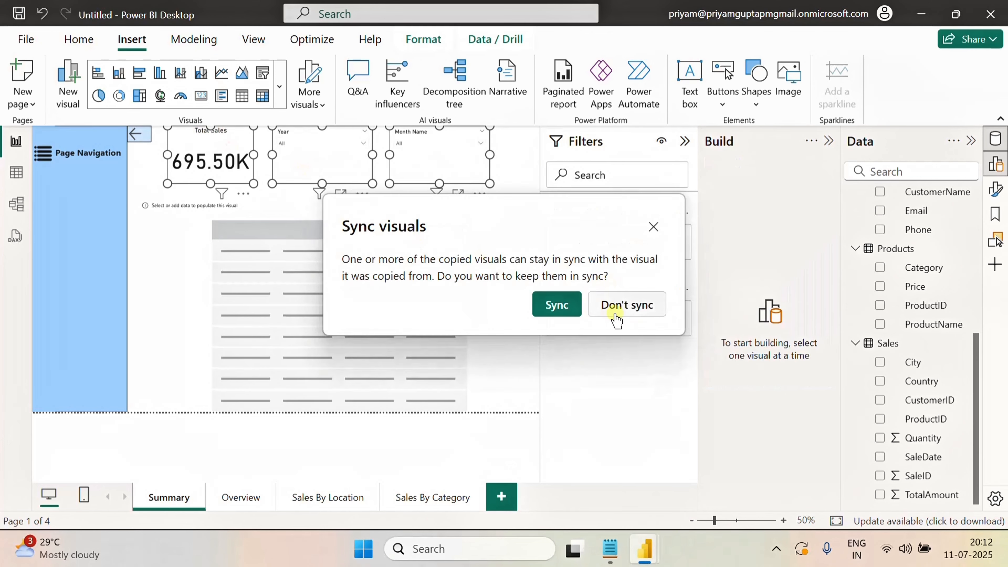
{"action": "left_click", "coordinate": [619, 307]}
Narrow the table visual on the Summary page so it sits beneath the pasted card and slicers
{"action": "left_click", "coordinate": [511, 253]}
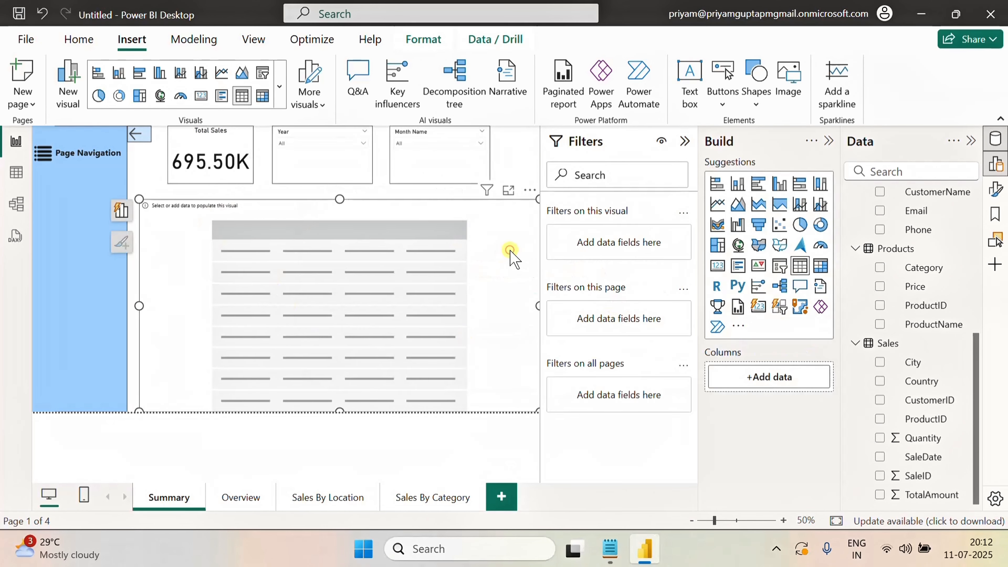
{"action": "left_click_drag", "start_coordinate": [537, 306], "coordinate": [481, 316]}
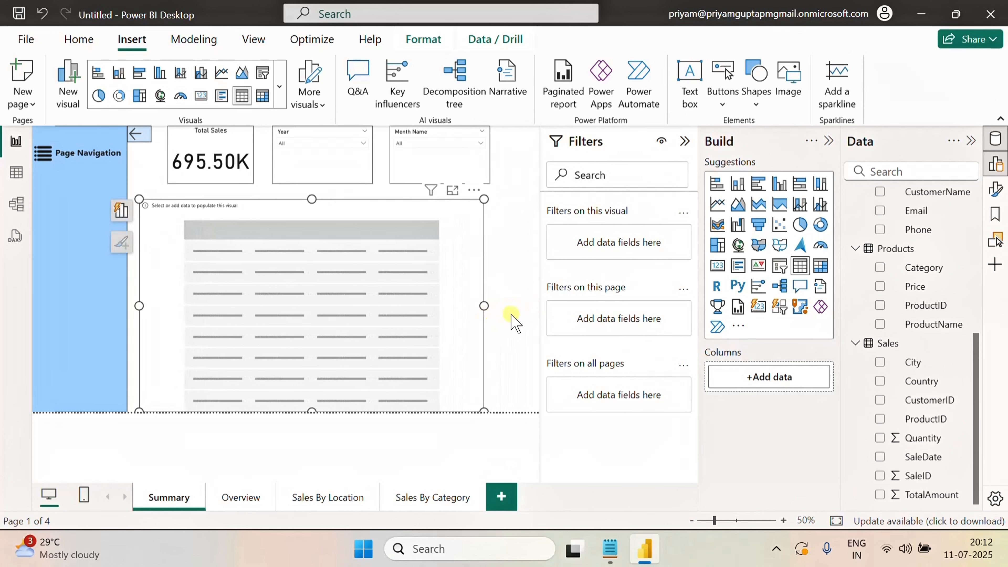
{"action": "left_click", "coordinate": [523, 305]}
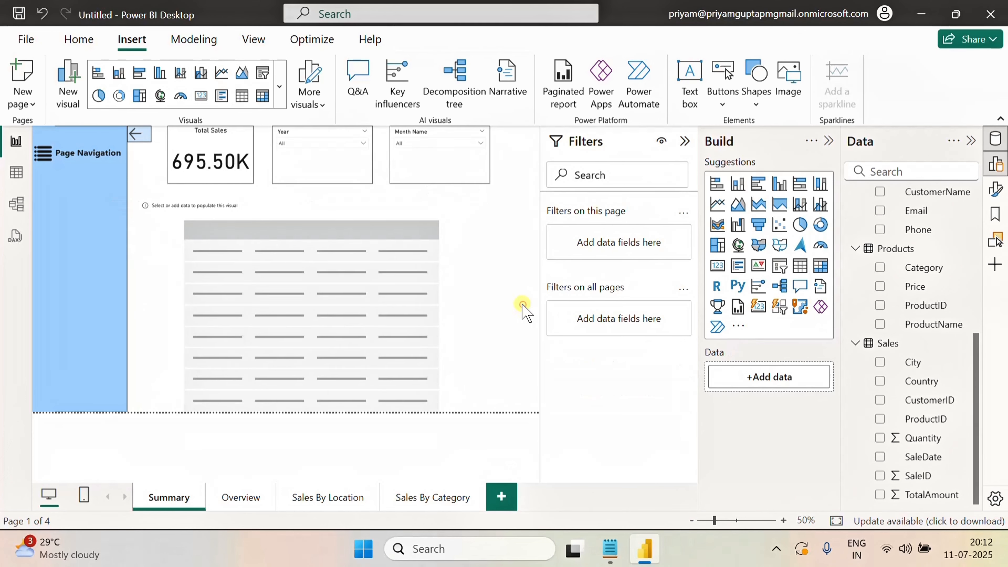
{"action": "left_click", "coordinate": [456, 246]}
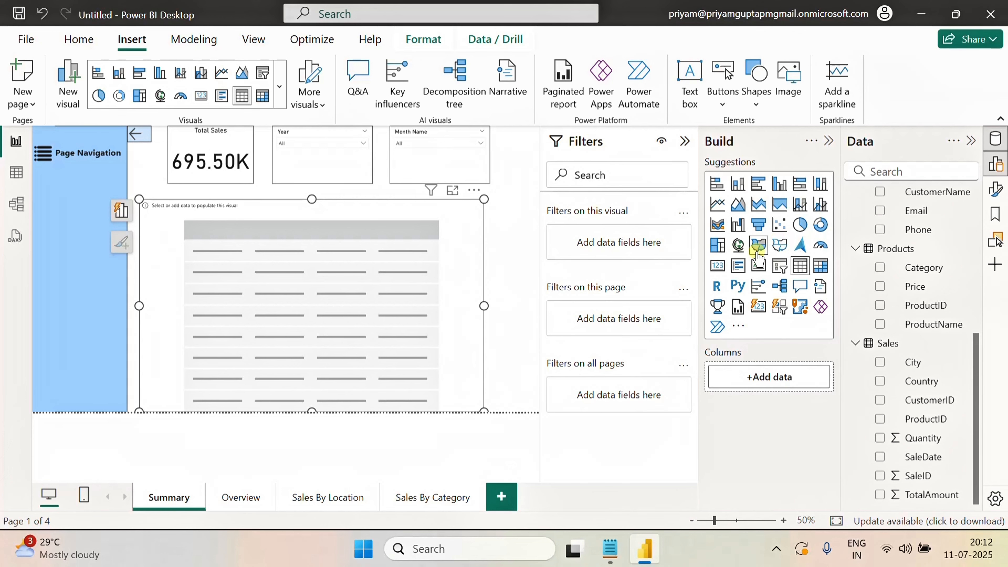
{"action": "left_click", "coordinate": [235, 182]}
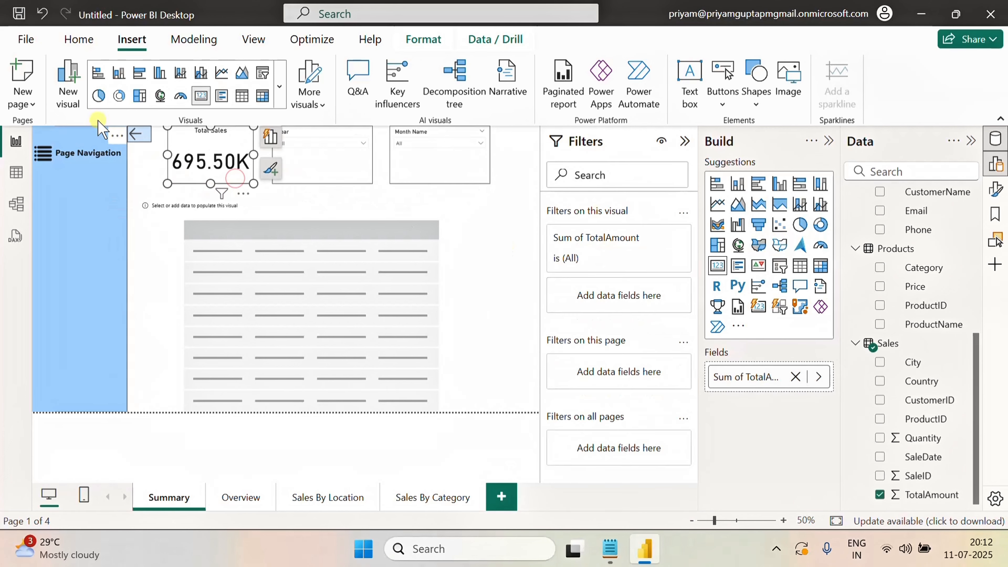
{"action": "left_click", "coordinate": [78, 39]}
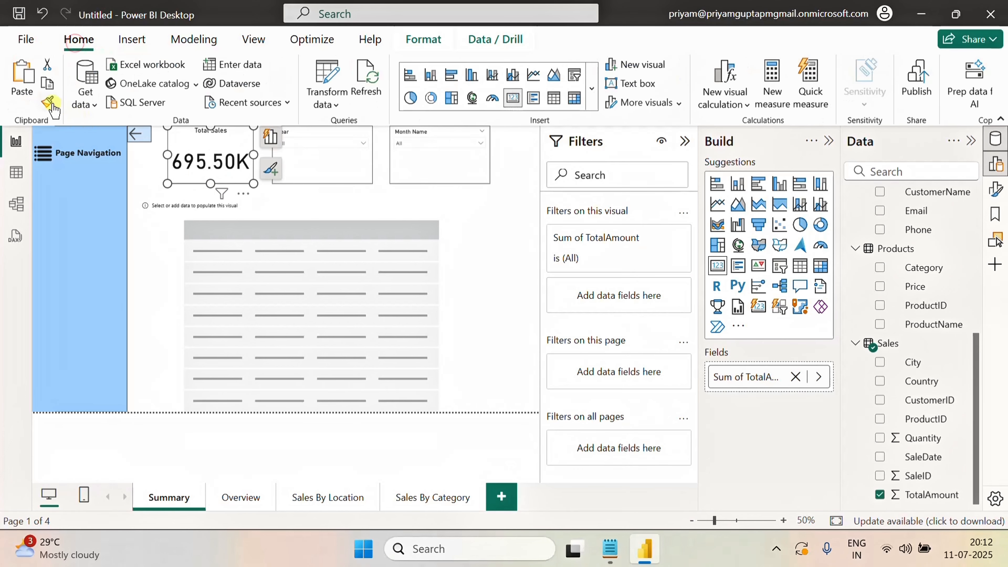
{"action": "left_click", "coordinate": [468, 246]}
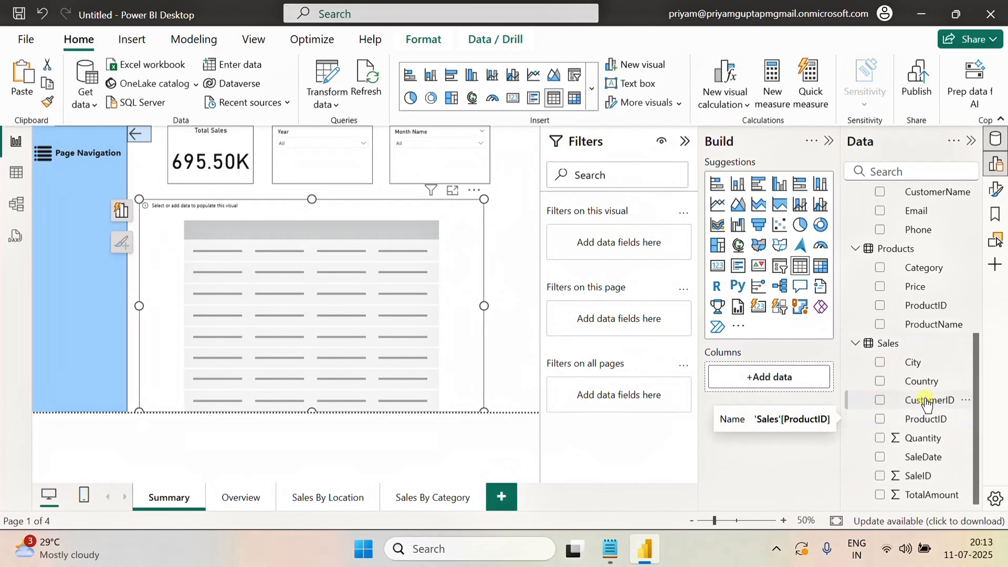
Add ProductName, Category, Quantity, Country, City and TotalAmount fields to the table visual
{"action": "scroll", "coordinate": [927, 413], "scroll_direction": "up", "scroll_amount": 3}
{"action": "scroll", "coordinate": [930, 402], "scroll_direction": "down", "scroll_amount": 3}
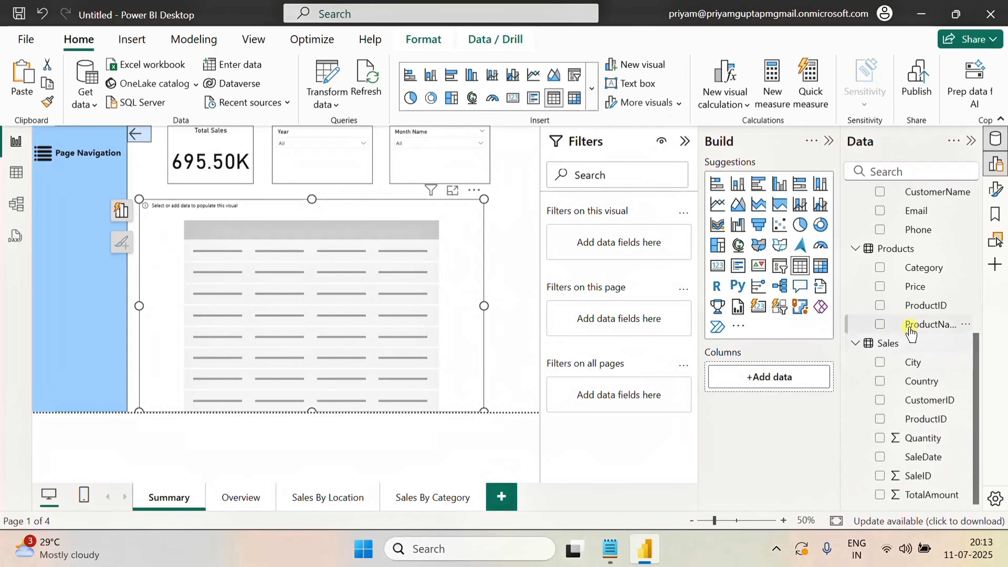
{"action": "left_click", "coordinate": [880, 324]}
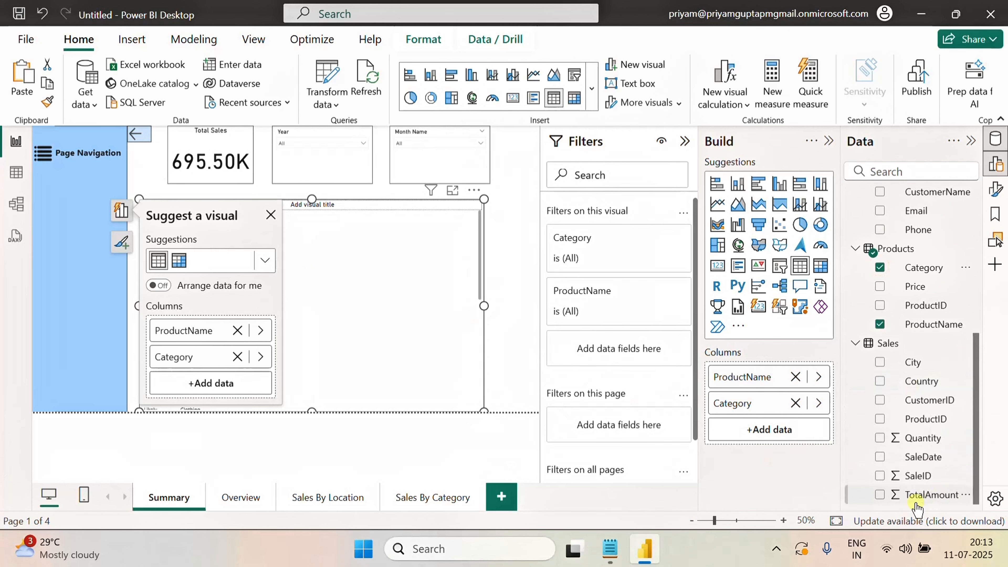
{"action": "left_click", "coordinate": [880, 438]}
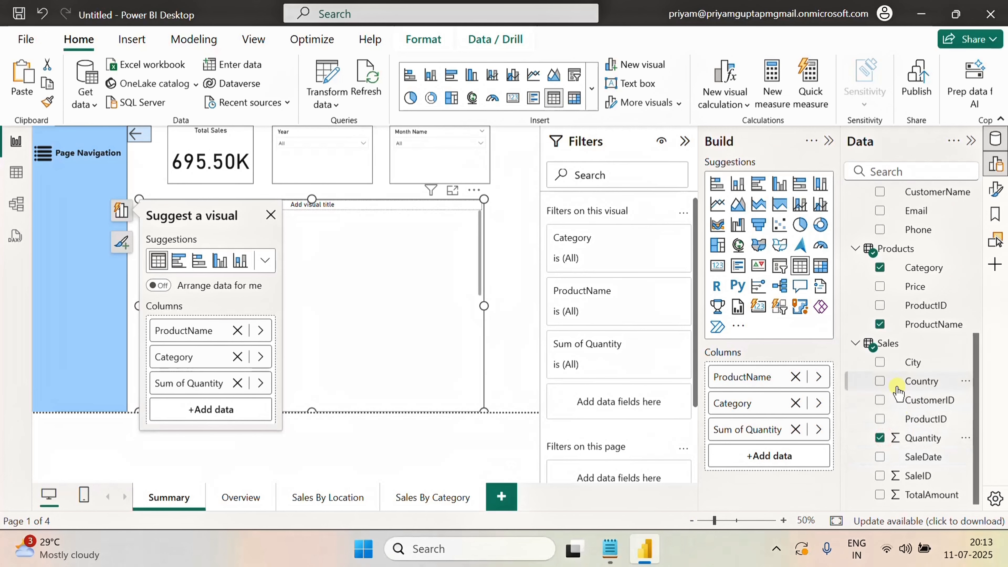
{"action": "left_click", "coordinate": [879, 381]}
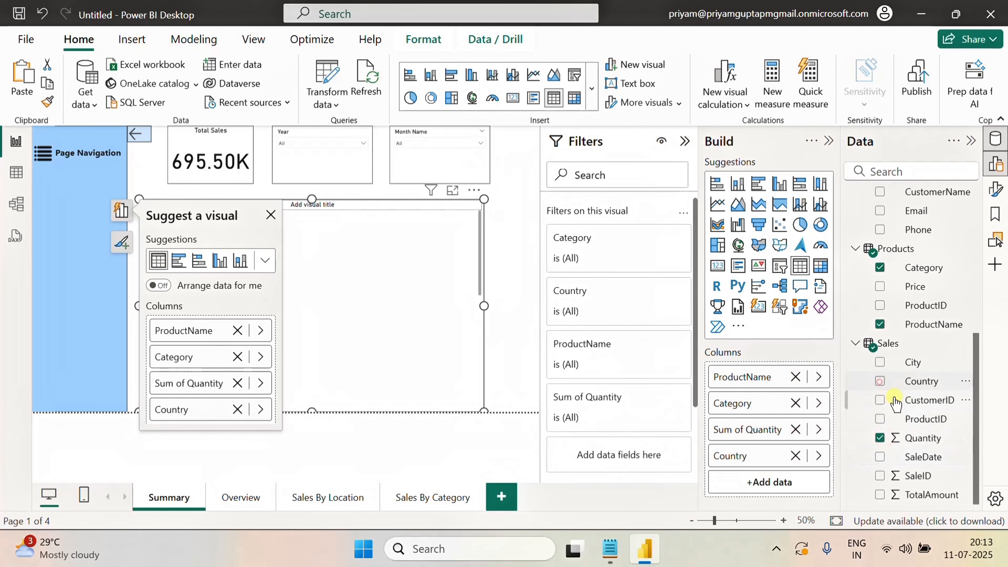
{"action": "left_click", "coordinate": [880, 362]}
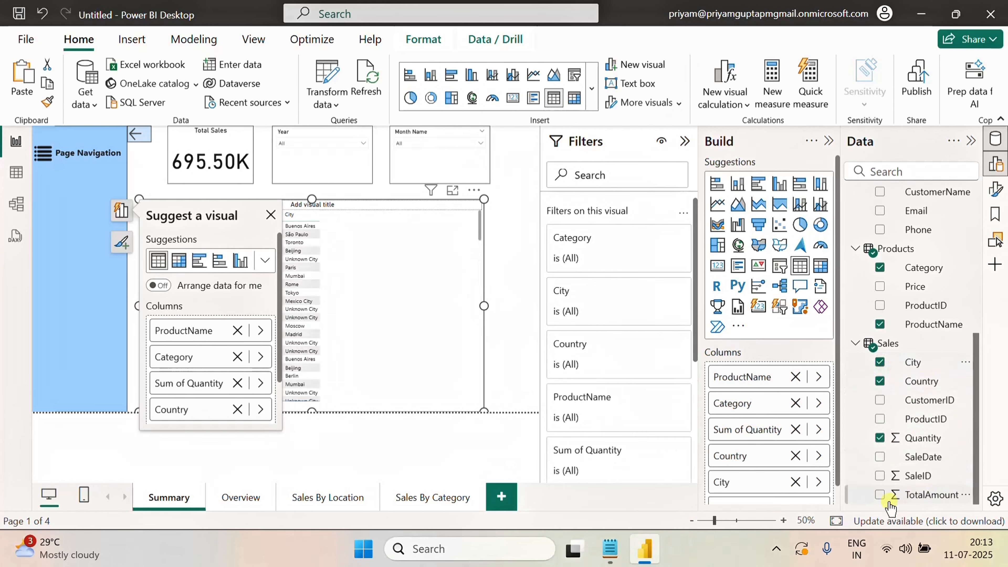
{"action": "left_click", "coordinate": [880, 494]}
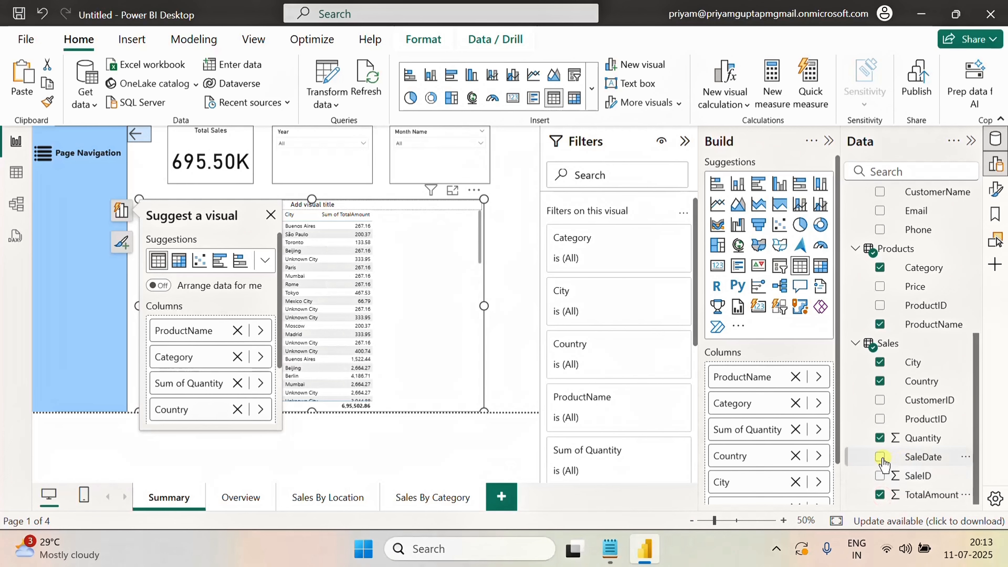
Add the SaleDate field to the table's columns
{"action": "left_click_drag", "start_coordinate": [915, 463], "coordinate": [778, 463]}
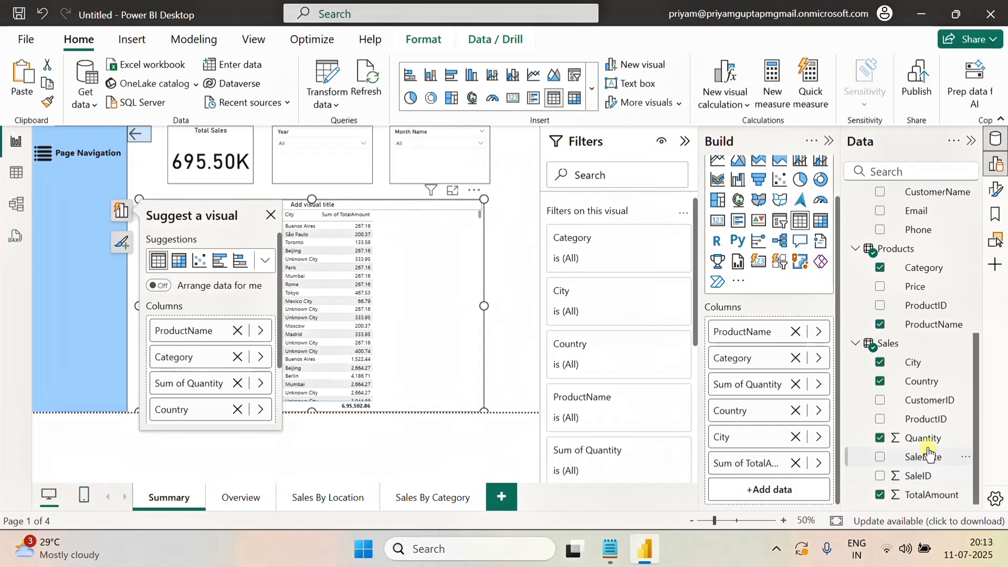
{"action": "left_click_drag", "start_coordinate": [926, 455], "coordinate": [787, 460]}
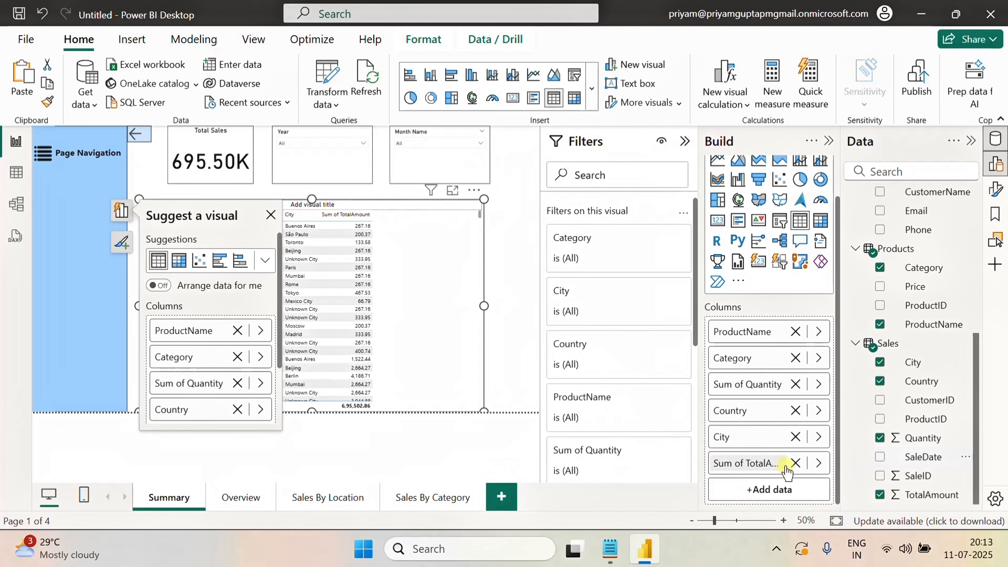
{"action": "left_click_drag", "start_coordinate": [922, 456], "coordinate": [788, 456]}
Add the Calendar table's Month Short field to the table's columns
{"action": "scroll", "coordinate": [948, 278], "scroll_direction": "up", "scroll_amount": 6}
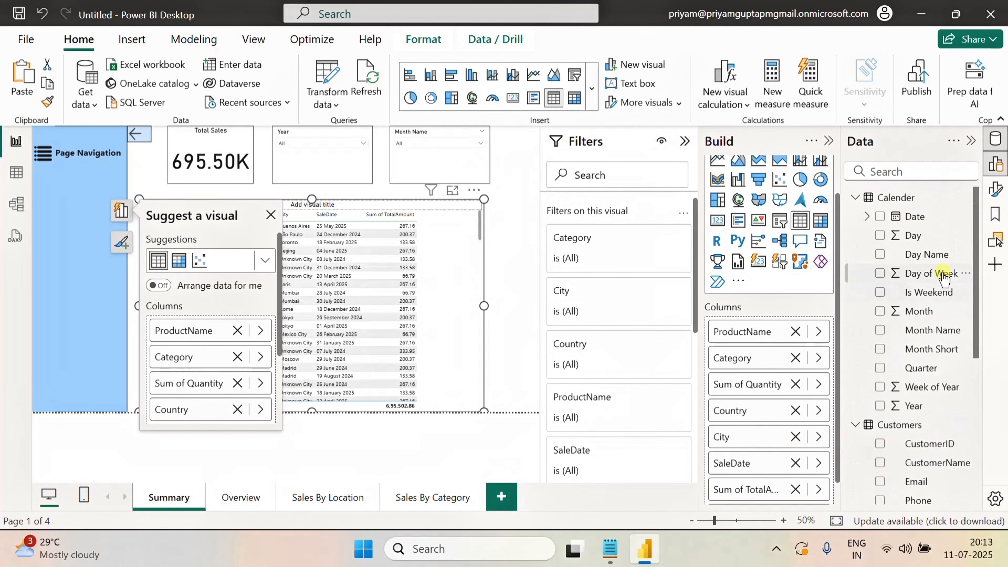
{"action": "scroll", "coordinate": [776, 440], "scroll_direction": "down", "scroll_amount": 1}
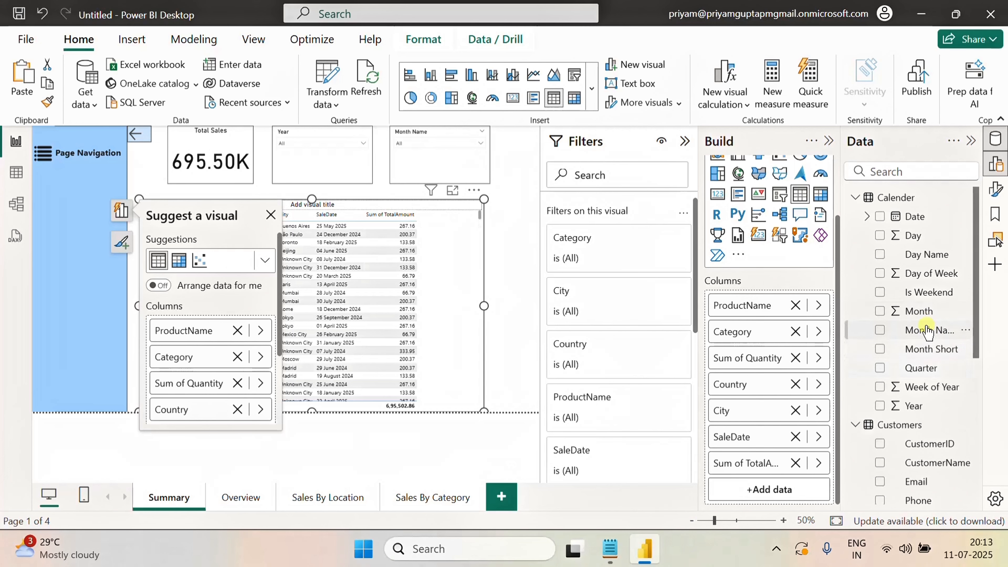
{"action": "left_click_drag", "start_coordinate": [927, 331], "coordinate": [786, 461]}
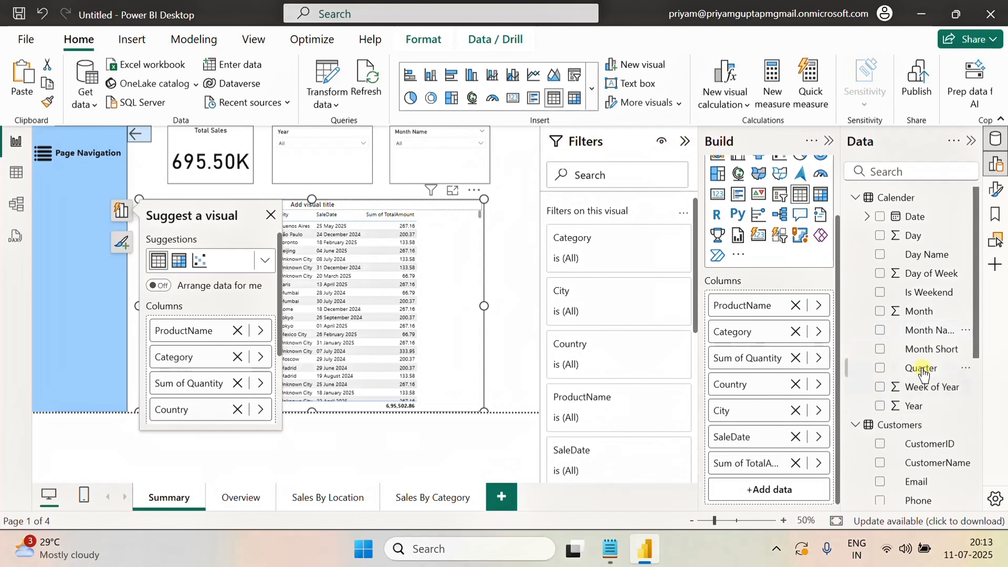
{"action": "left_click_drag", "start_coordinate": [927, 330], "coordinate": [780, 455]}
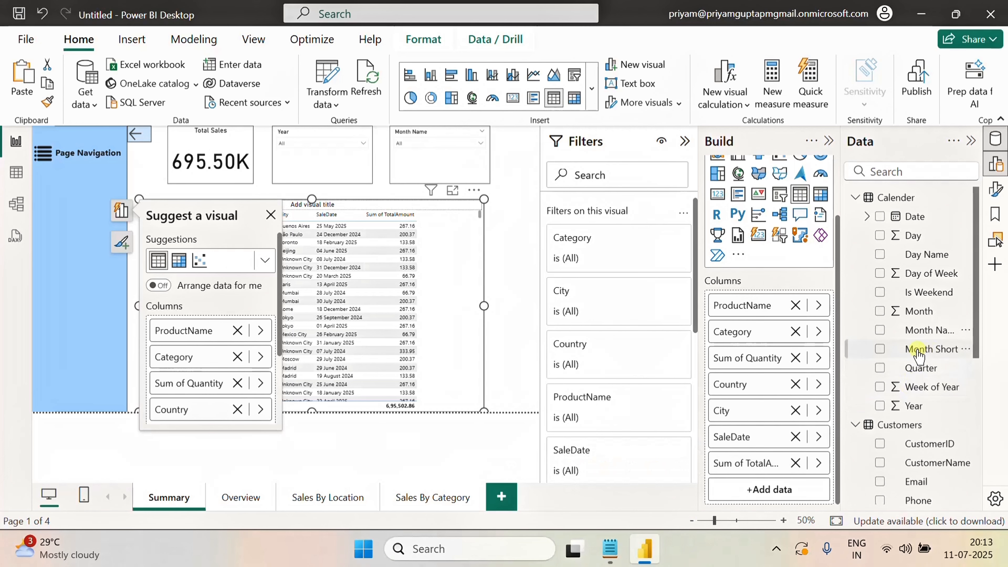
{"action": "left_click_drag", "start_coordinate": [923, 356], "coordinate": [776, 453]}
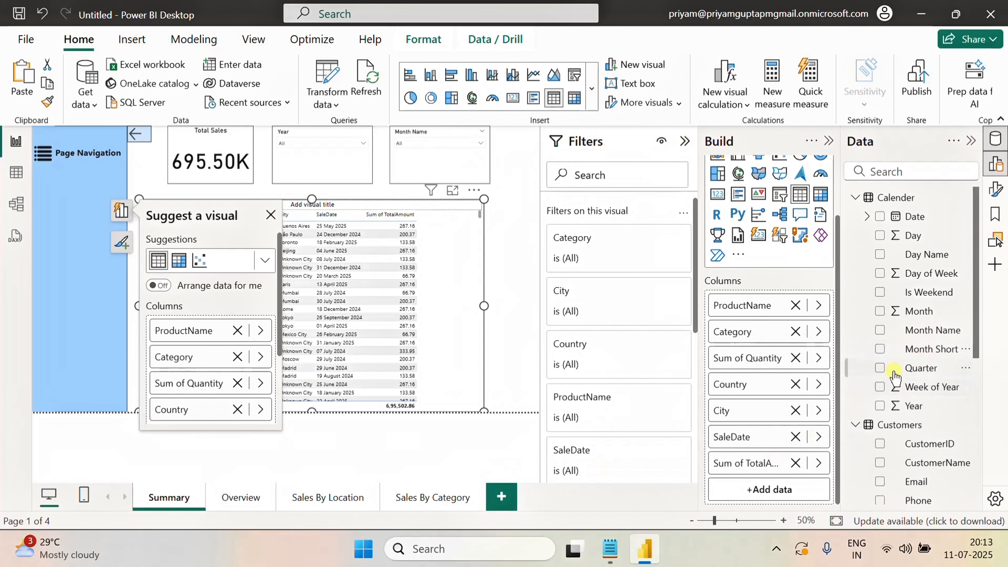
{"action": "left_click", "coordinate": [879, 350]}
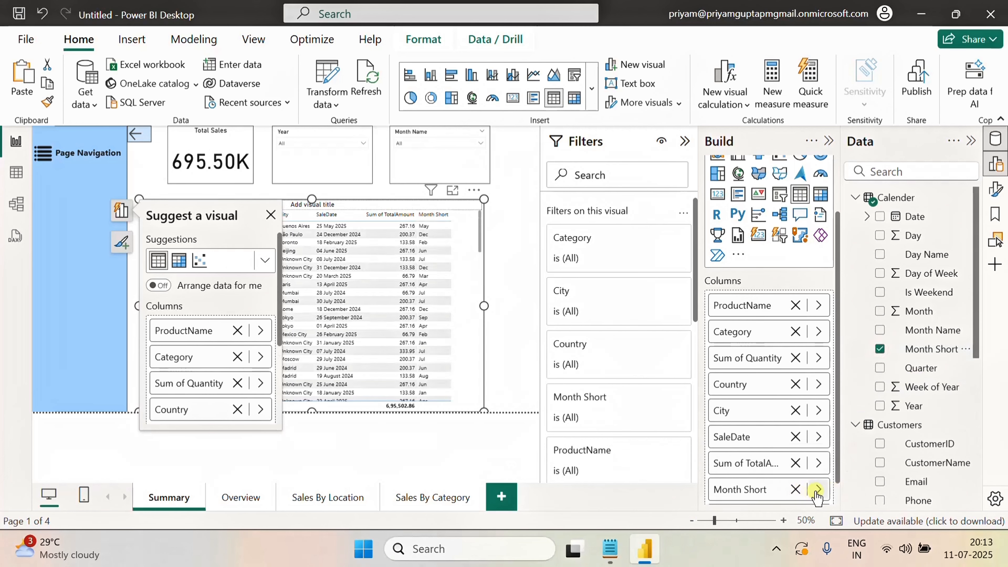
{"action": "left_click", "coordinate": [813, 490]}
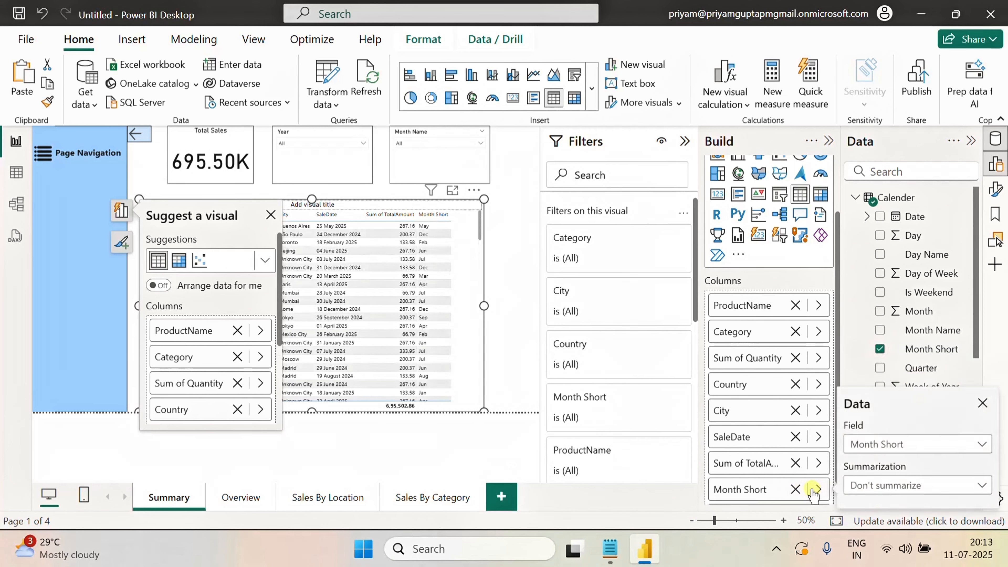
Move the Month Short column up one position, above Sum of TotalAmount
{"action": "right_click", "coordinate": [758, 489]}
{"action": "mouse_move", "coordinate": [829, 294]}
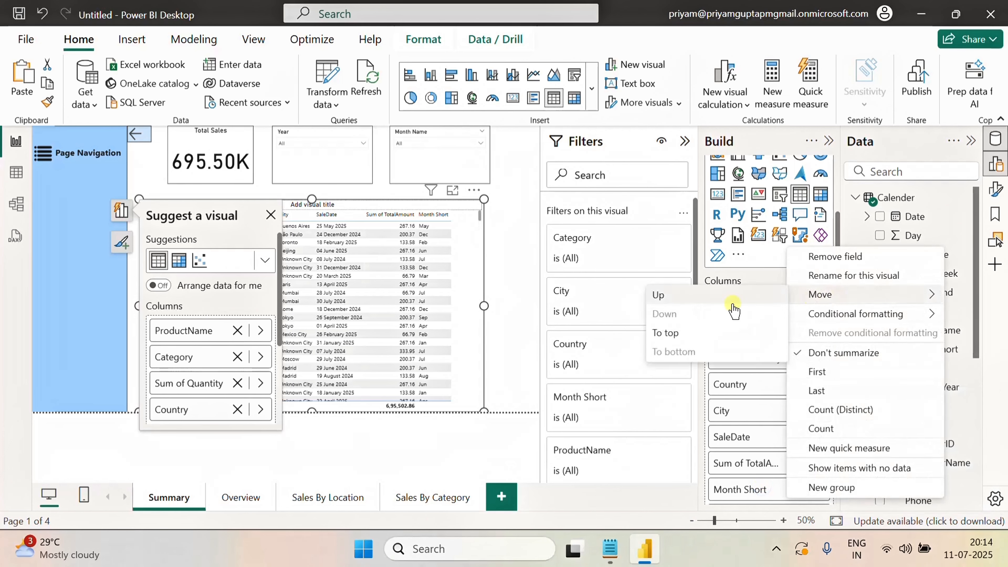
{"action": "left_click", "coordinate": [674, 296]}
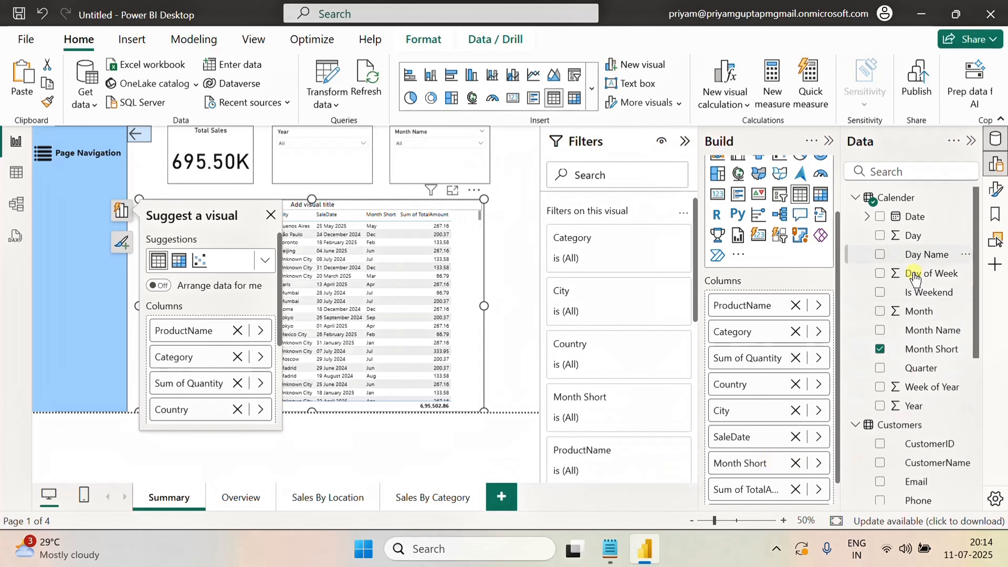
Add the Quarter field to the table and move it up above Sum of TotalAmount
{"action": "left_click", "coordinate": [881, 368]}
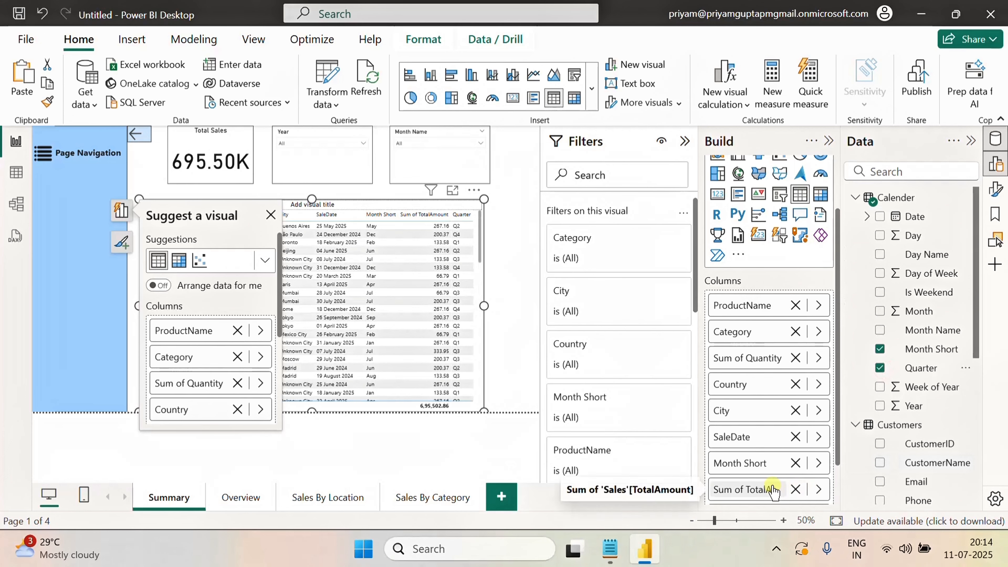
{"action": "scroll", "coordinate": [760, 484], "scroll_direction": "down", "scroll_amount": 1}
{"action": "right_click", "coordinate": [748, 464]}
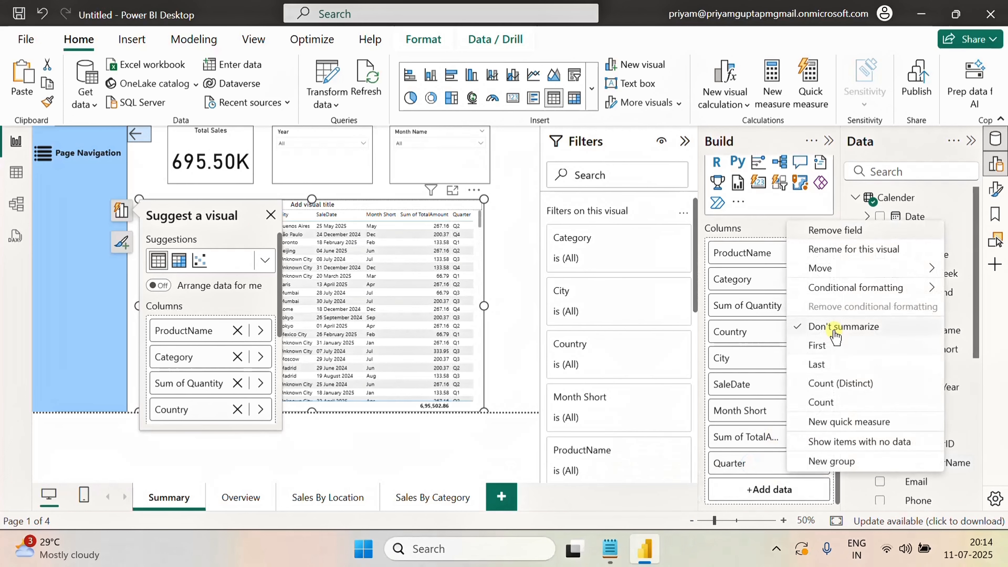
{"action": "mouse_move", "coordinate": [822, 268]}
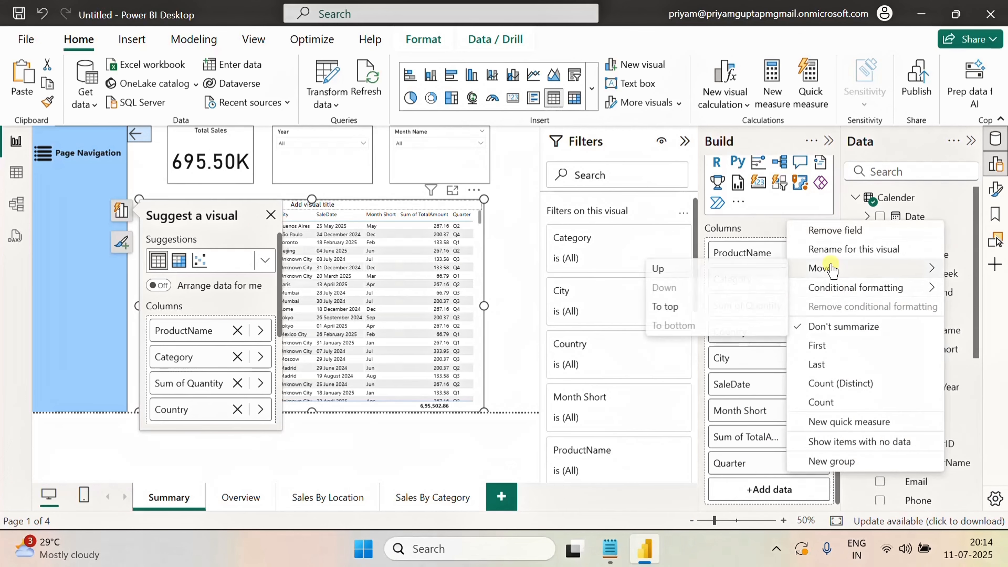
{"action": "left_click", "coordinate": [660, 270]}
{"action": "left_click", "coordinate": [530, 283]}
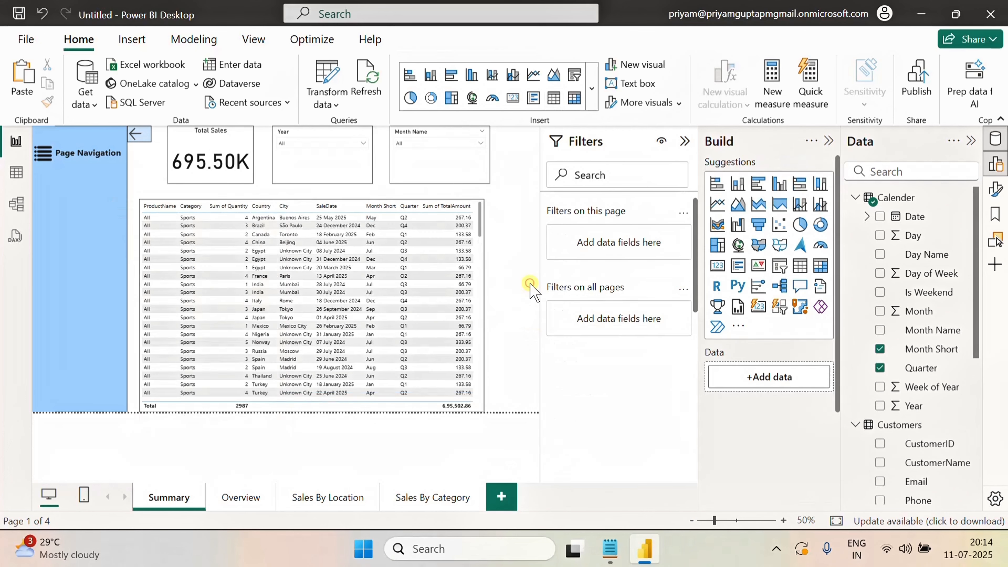
Scroll through the table visual's rows to review its contents
{"action": "scroll", "coordinate": [479, 289], "scroll_direction": "down", "scroll_amount": 5}
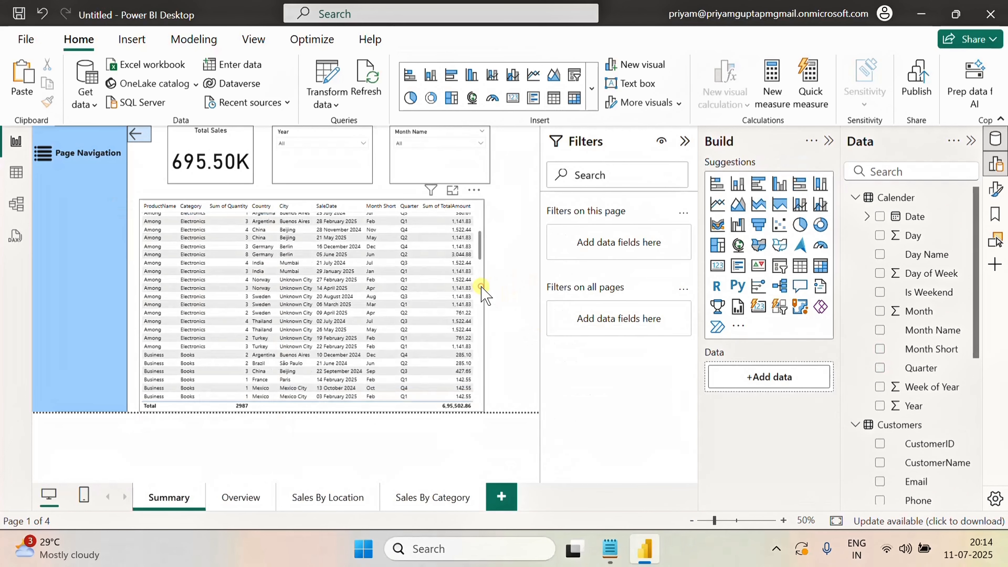
{"action": "left_click", "coordinate": [480, 288]}
{"action": "scroll", "coordinate": [449, 313], "scroll_direction": "up", "scroll_amount": 5}
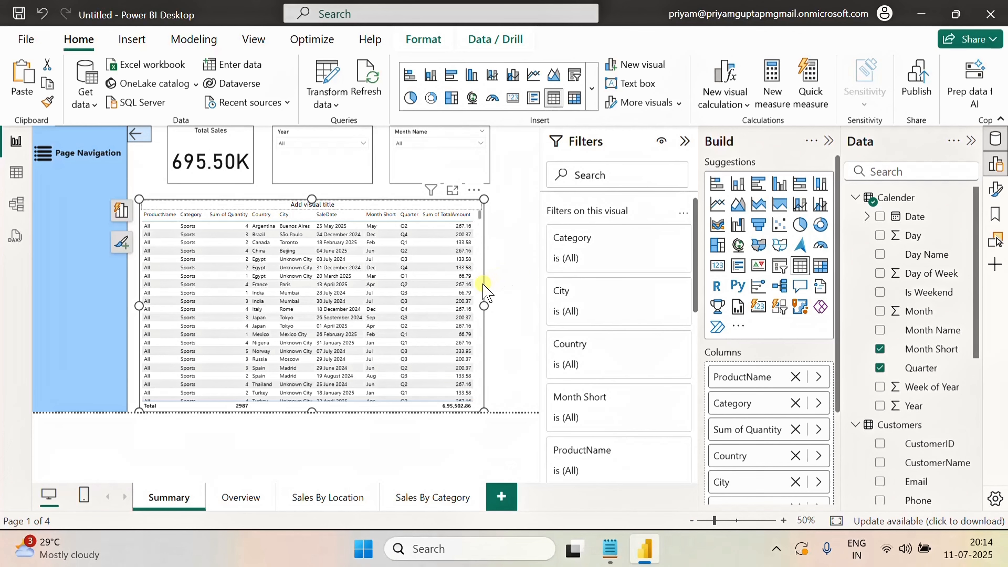
Turn off the title of the summary table visual
{"action": "left_click", "coordinate": [996, 190]}
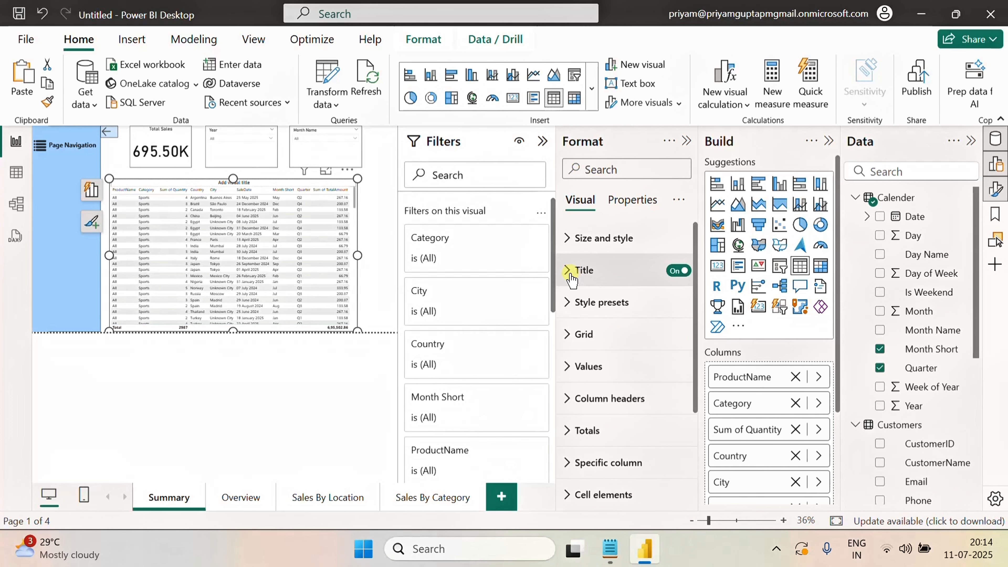
{"action": "left_click", "coordinate": [679, 270]}
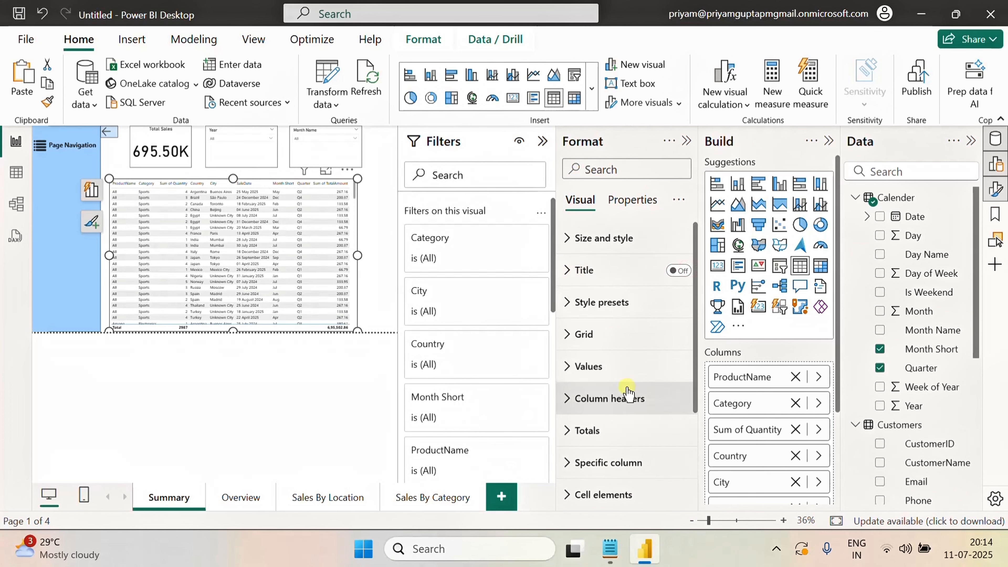
Make the table's column headers bold and set their alignment to left
{"action": "scroll", "coordinate": [619, 377], "scroll_direction": "down", "scroll_amount": 2}
{"action": "left_click", "coordinate": [565, 324]}
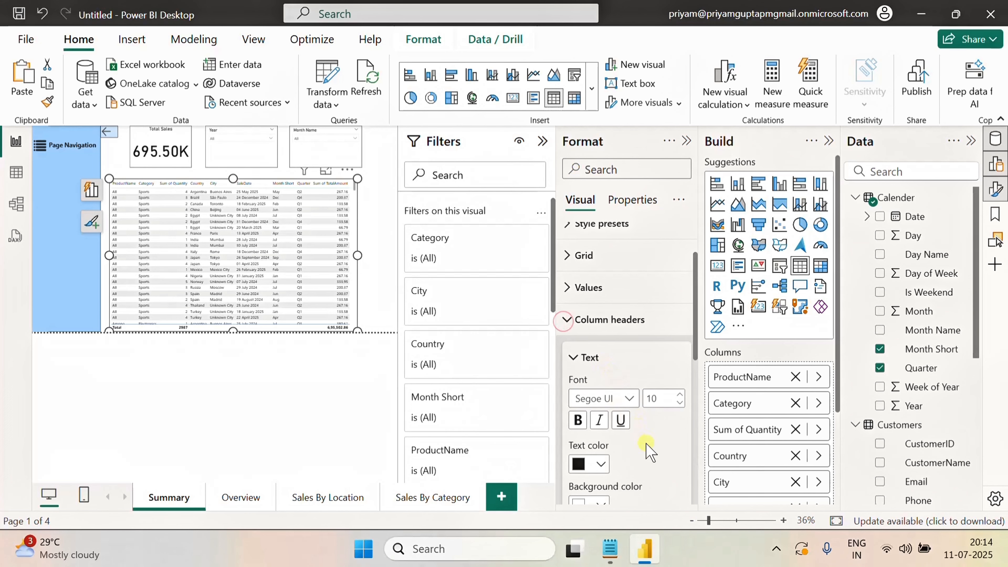
{"action": "scroll", "coordinate": [632, 413], "scroll_direction": "down", "scroll_amount": 1}
{"action": "left_click", "coordinate": [578, 262]}
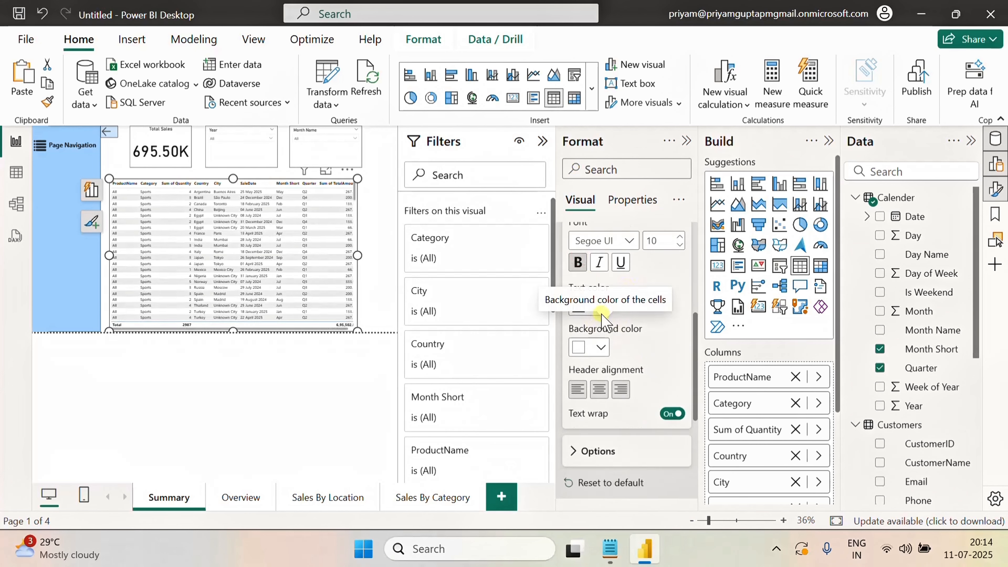
{"action": "left_click", "coordinate": [599, 393]}
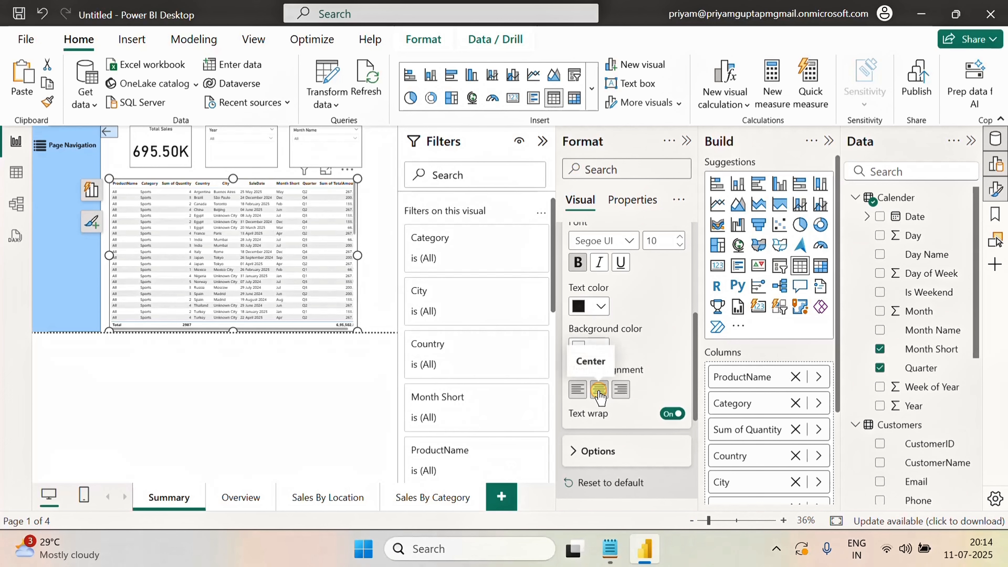
{"action": "scroll", "coordinate": [635, 345], "scroll_direction": "up", "scroll_amount": 3}
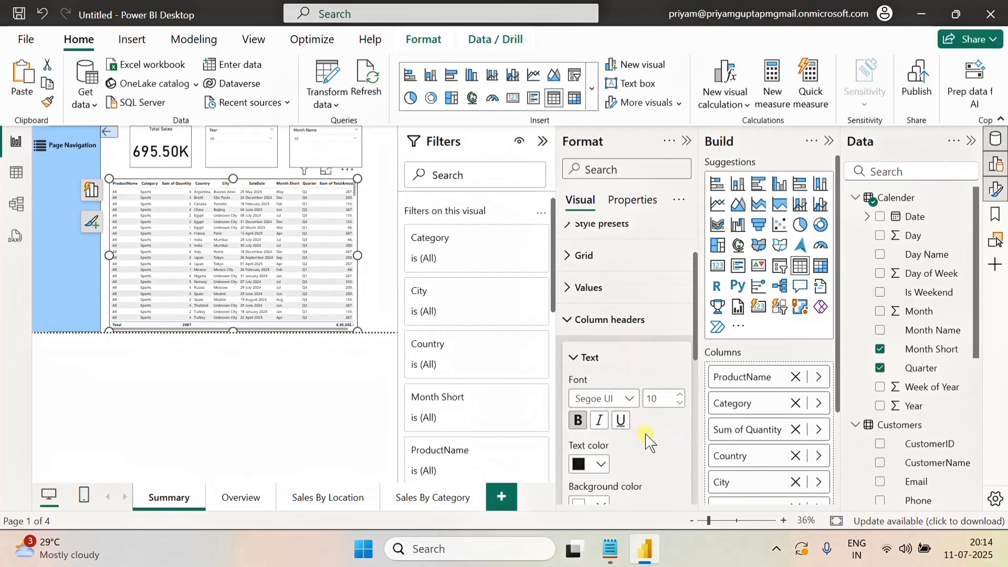
{"action": "scroll", "coordinate": [645, 440], "scroll_direction": "down", "scroll_amount": 3}
{"action": "left_click", "coordinate": [578, 391]}
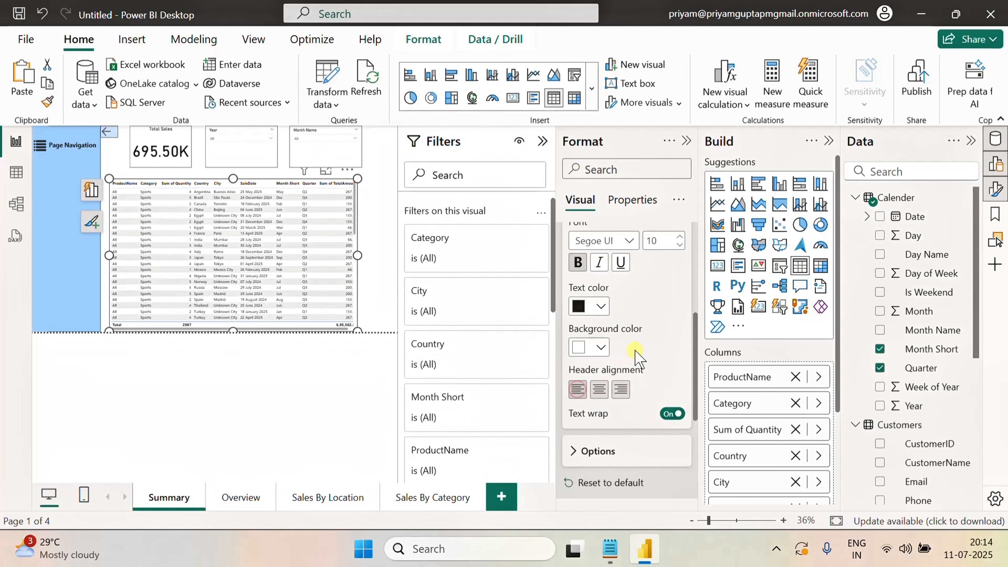
Set the table's horizontal gridline color to White, 30% darker
{"action": "scroll", "coordinate": [634, 351], "scroll_direction": "up", "scroll_amount": 3}
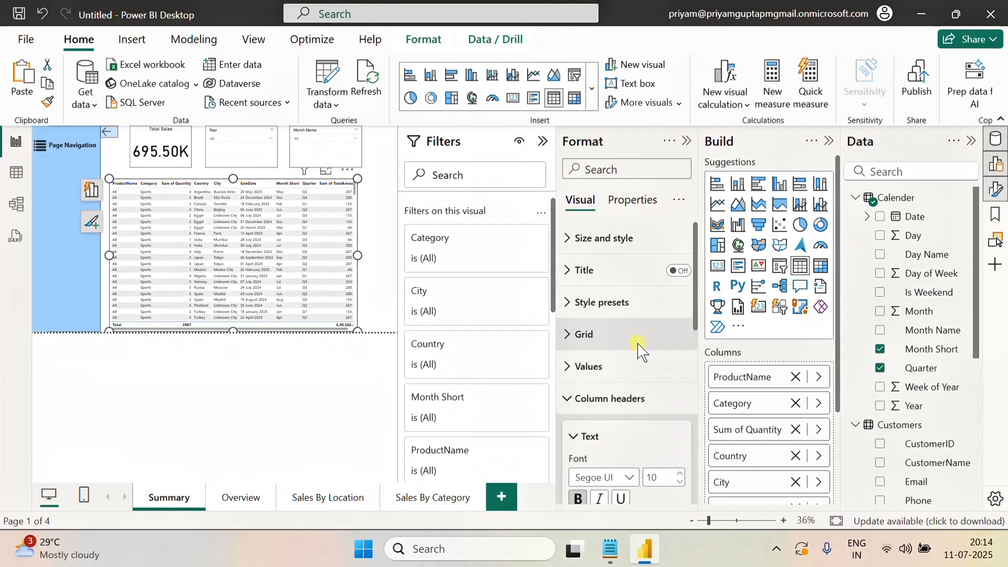
{"action": "left_click", "coordinate": [576, 333]}
{"action": "scroll", "coordinate": [623, 367], "scroll_direction": "down", "scroll_amount": 3}
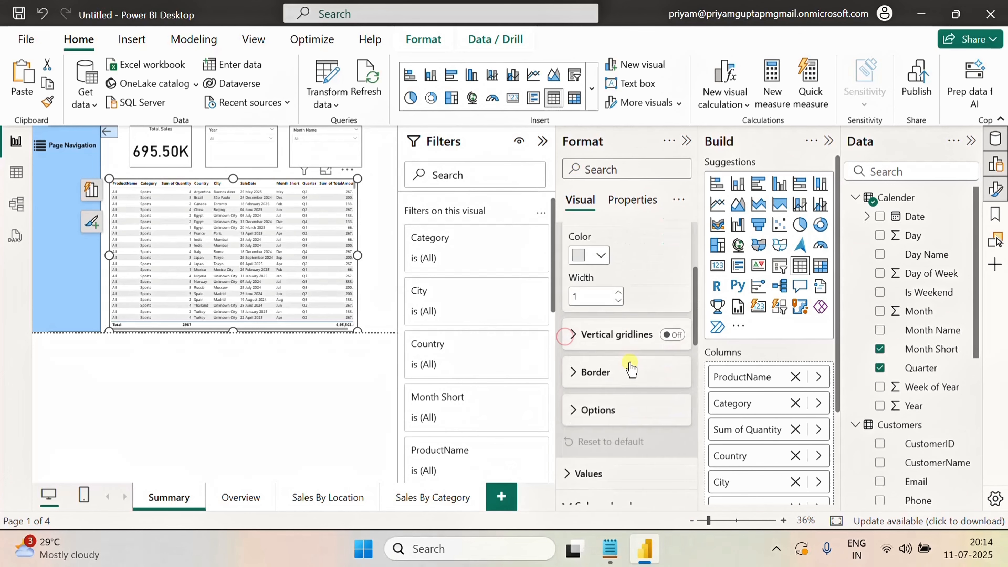
{"action": "left_click", "coordinate": [600, 257]}
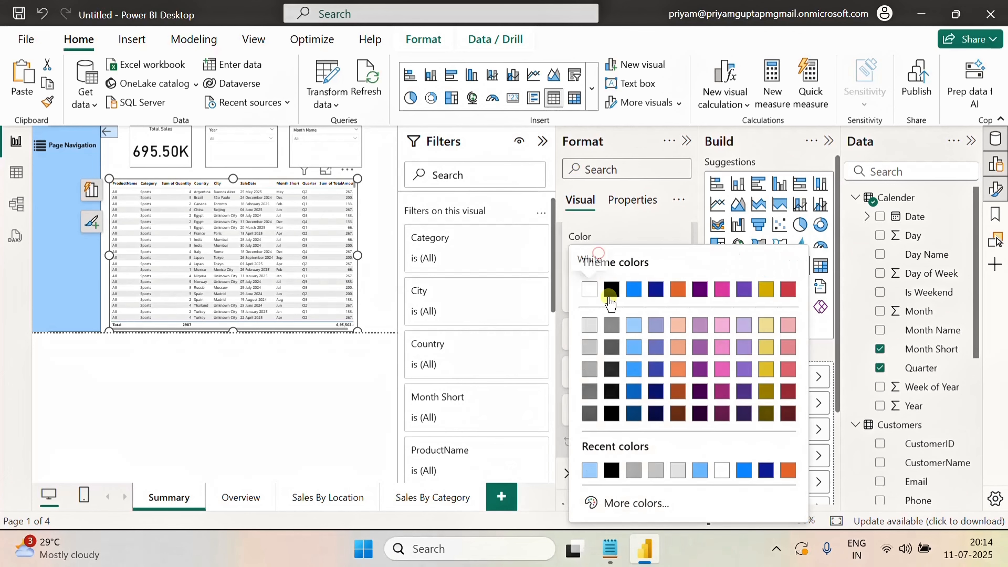
{"action": "left_click", "coordinate": [590, 369]}
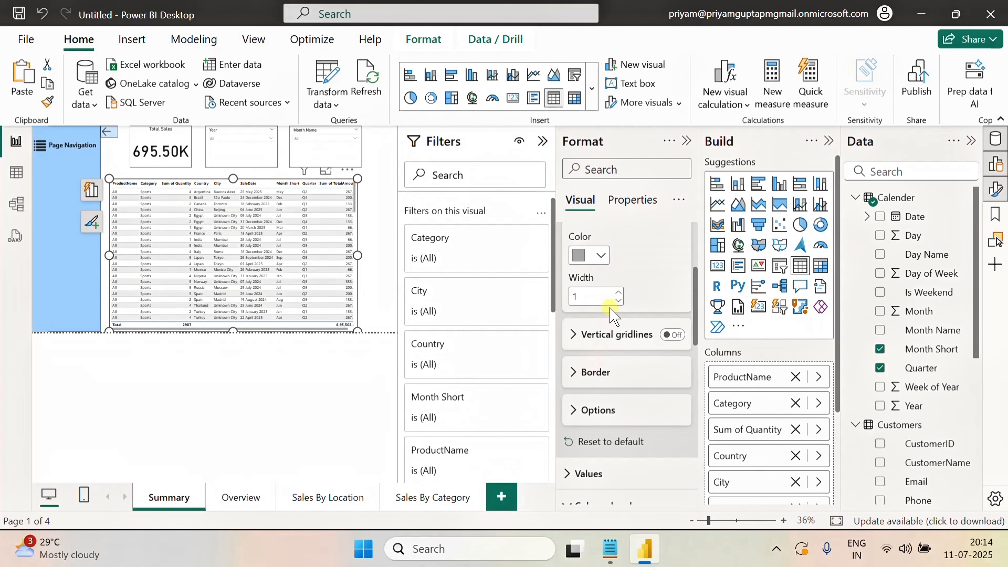
Turn on vertical gridlines for the table and give them a gray color
{"action": "left_click", "coordinate": [671, 334]}
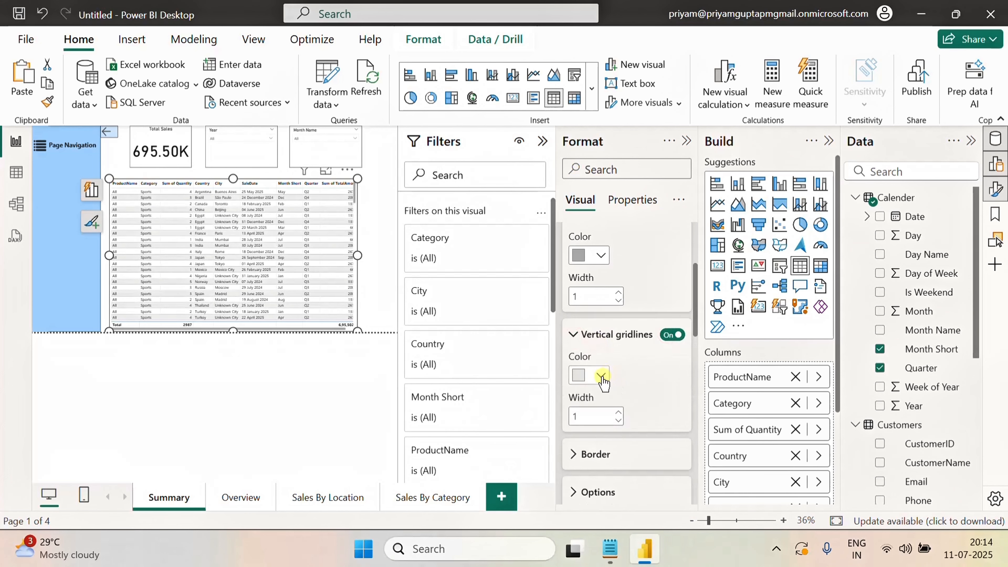
{"action": "left_click", "coordinate": [601, 375]}
{"action": "left_click", "coordinate": [592, 206]}
{"action": "scroll", "coordinate": [636, 387], "scroll_direction": "down", "scroll_amount": 2}
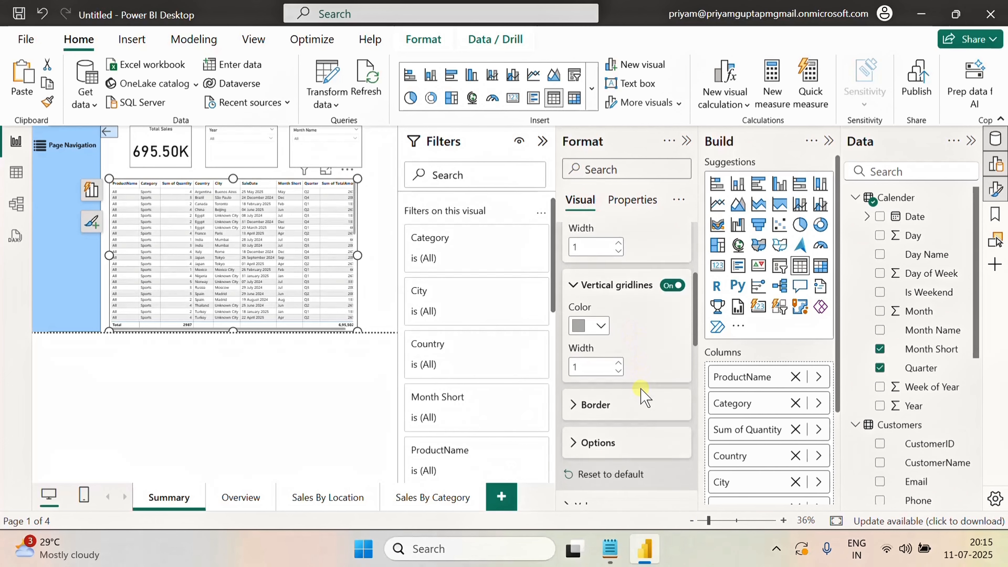
In the table's specific column settings for ProductName, apply formatting to header and total and center-align the values
{"action": "left_click", "coordinate": [380, 240]}
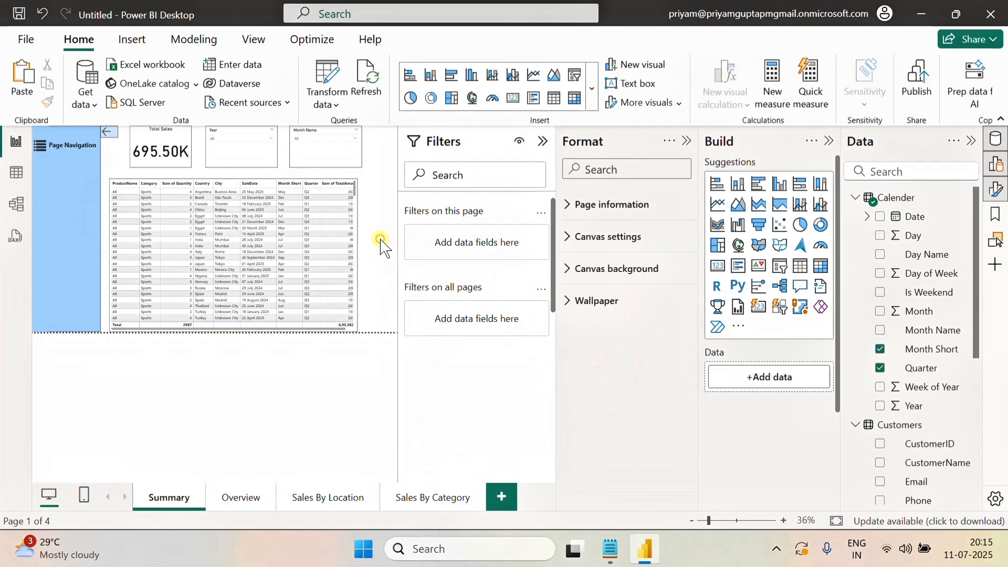
{"action": "left_click", "coordinate": [359, 332]}
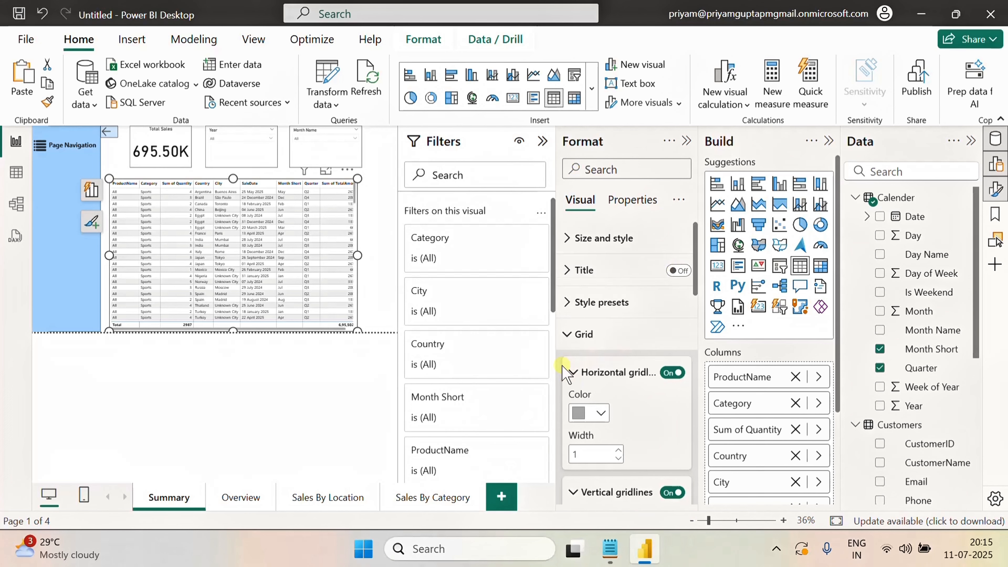
{"action": "left_click", "coordinate": [568, 335]}
{"action": "scroll", "coordinate": [636, 367], "scroll_direction": "down", "scroll_amount": 10}
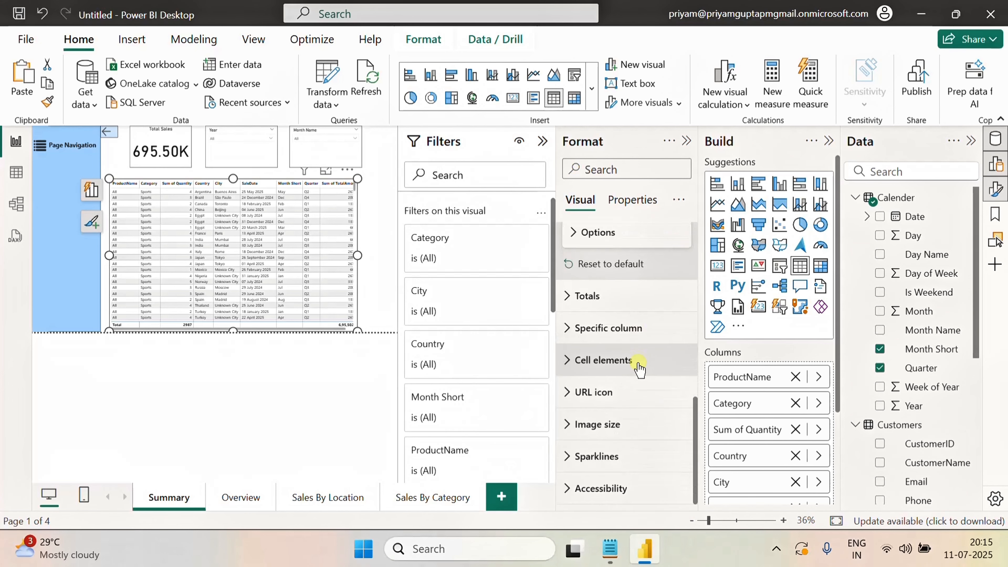
{"action": "left_click", "coordinate": [567, 329]}
{"action": "scroll", "coordinate": [635, 338], "scroll_direction": "down", "scroll_amount": 3}
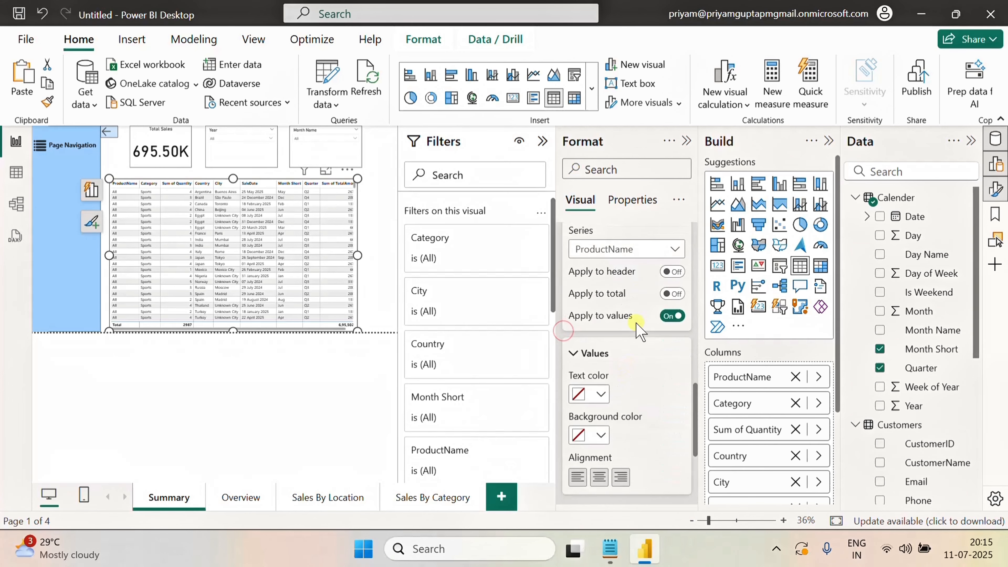
{"action": "left_click", "coordinate": [671, 272]}
{"action": "left_click", "coordinate": [671, 294]}
{"action": "left_click", "coordinate": [643, 249]}
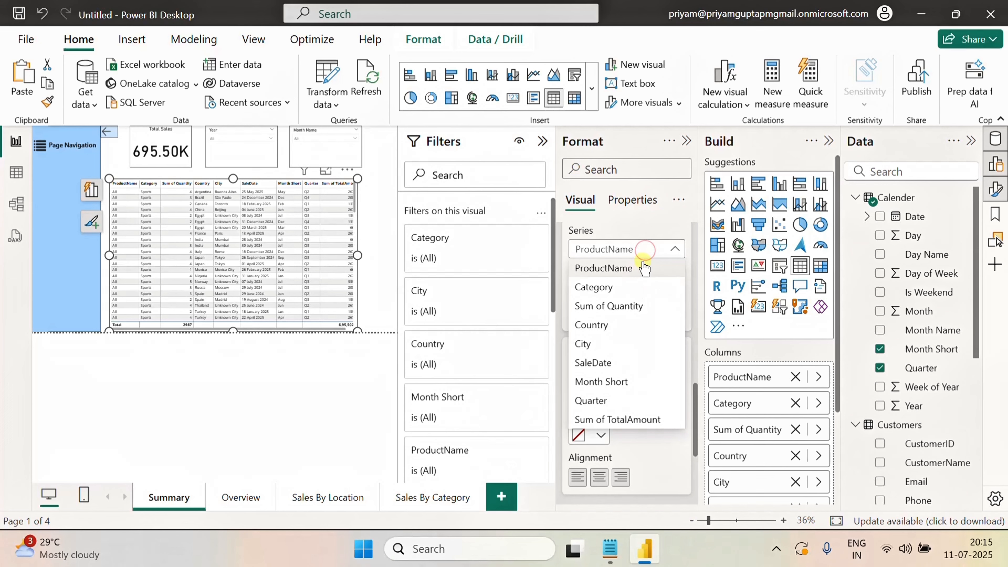
{"action": "left_click", "coordinate": [644, 249]}
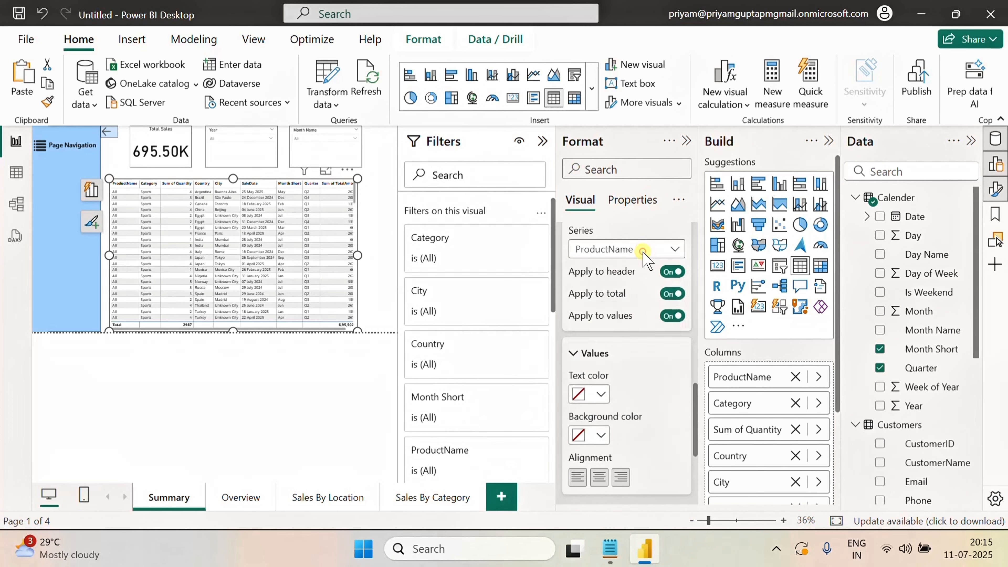
{"action": "left_click", "coordinate": [600, 478]}
Switch the specific column setting to Category and apply it to the header
{"action": "left_click", "coordinate": [650, 250]}
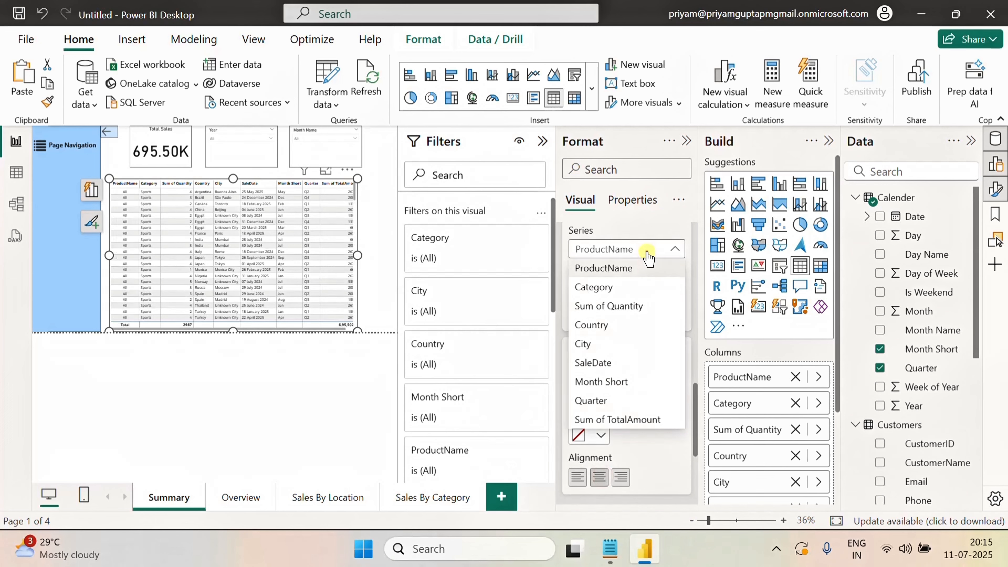
{"action": "left_click", "coordinate": [603, 289]}
{"action": "left_click", "coordinate": [675, 272]}
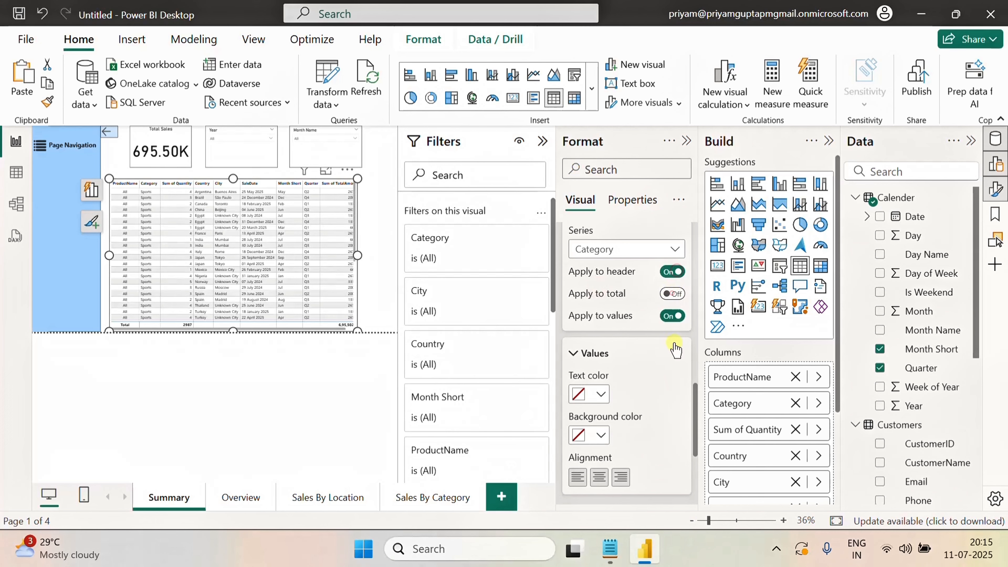
Switch the specific column setting to Sum of Quantity and apply it to the total
{"action": "left_click", "coordinate": [647, 249]}
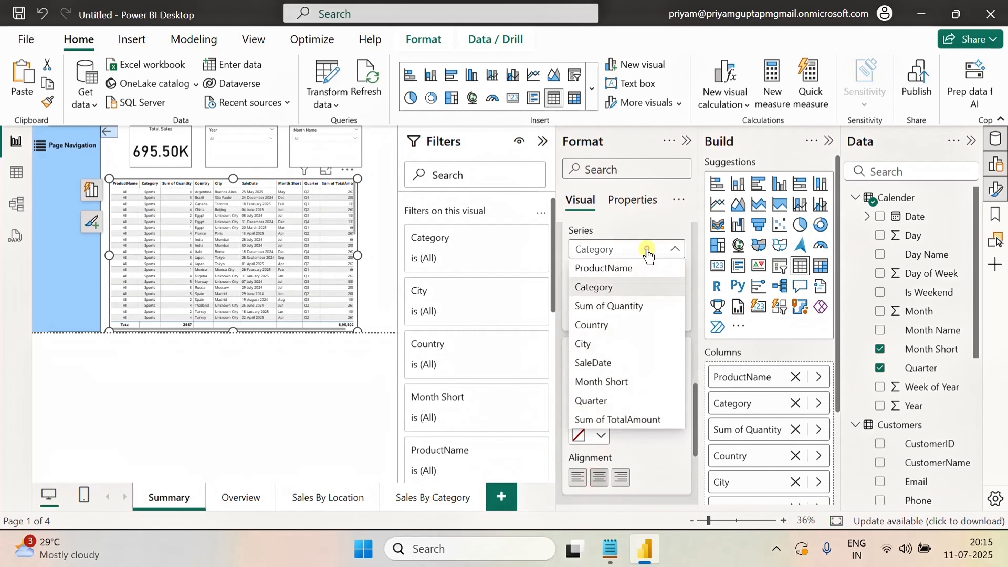
{"action": "left_click", "coordinate": [604, 304]}
{"action": "left_click", "coordinate": [673, 293]}
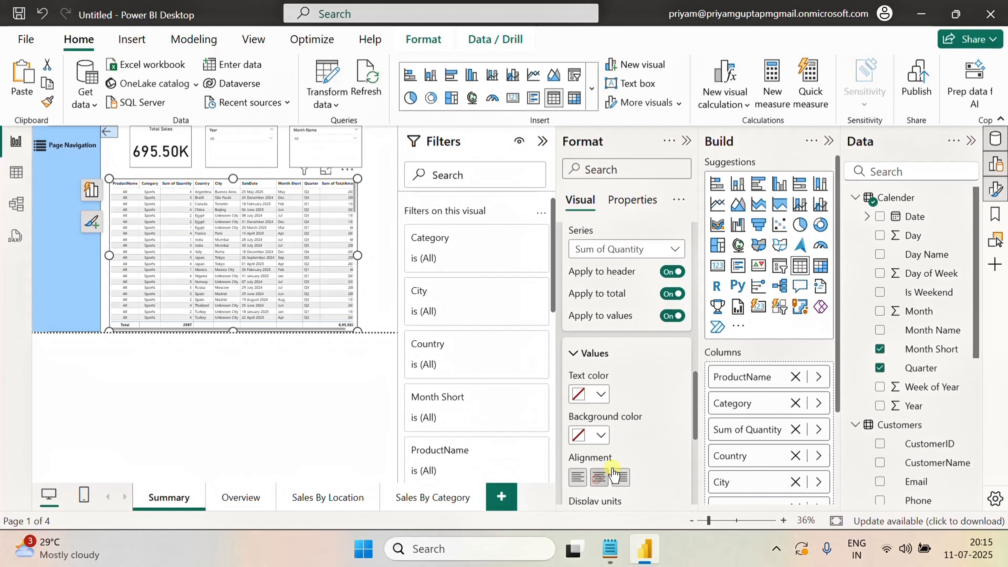
For the Country column, apply formatting to header and total and center-align the values
{"action": "left_click", "coordinate": [658, 250]}
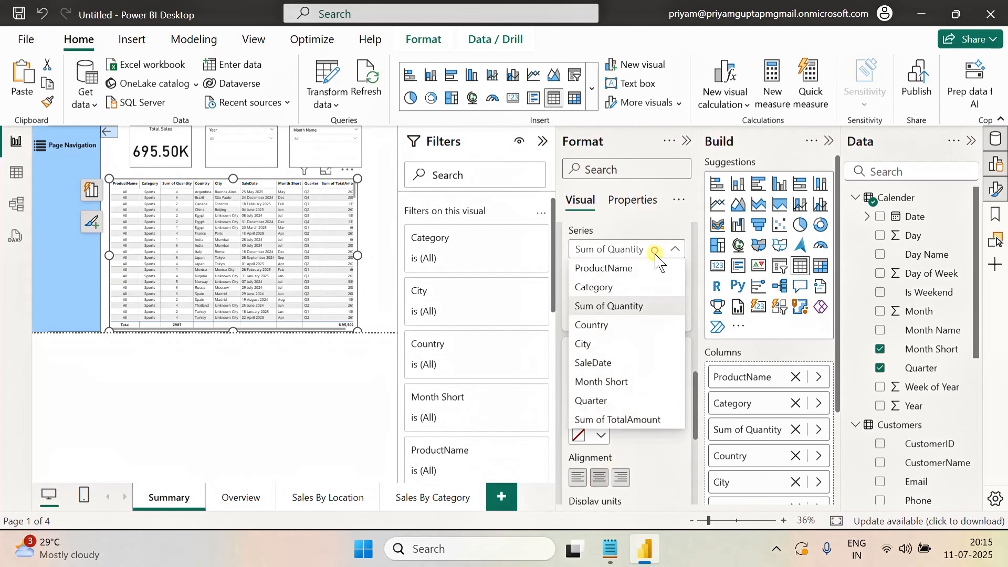
{"action": "left_click", "coordinate": [594, 326]}
{"action": "left_click", "coordinate": [672, 272]}
{"action": "left_click", "coordinate": [673, 293]}
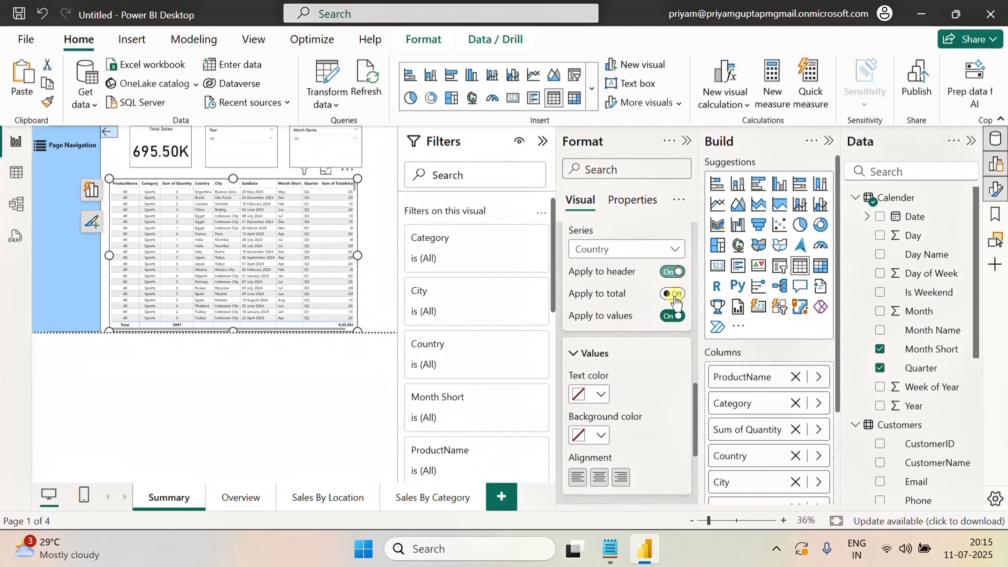
{"action": "left_click", "coordinate": [599, 476]}
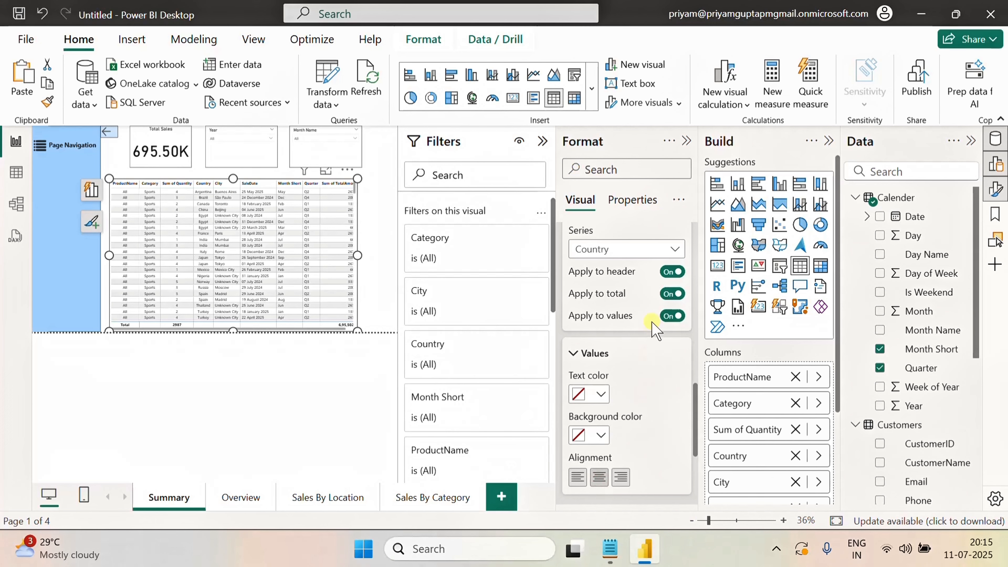
For the City column, apply formatting to header and total and center-align the values
{"action": "left_click", "coordinate": [649, 256]}
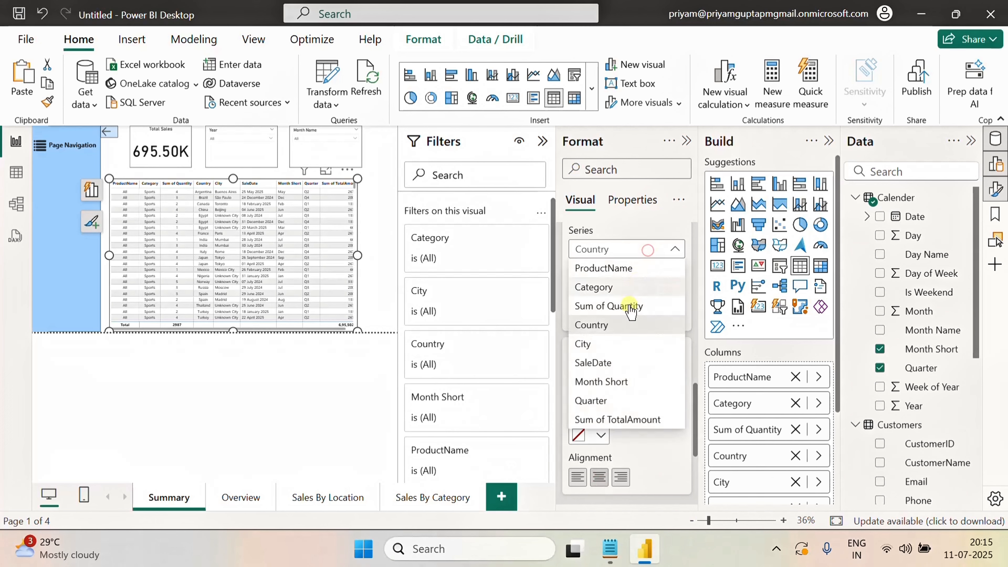
{"action": "left_click", "coordinate": [595, 340]}
{"action": "left_click", "coordinate": [672, 272]}
{"action": "left_click", "coordinate": [672, 293]}
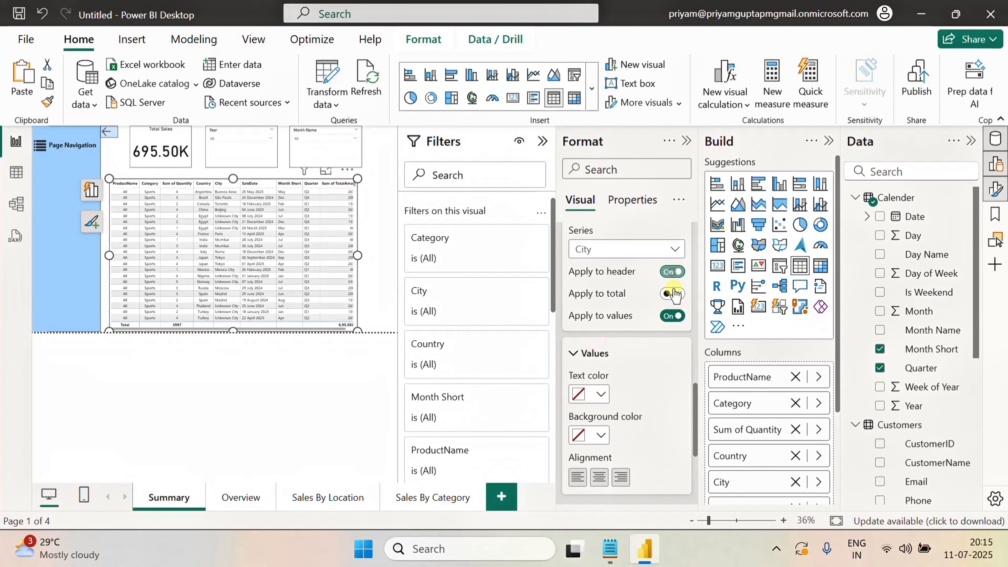
{"action": "left_click", "coordinate": [599, 476]}
For the Month Short column, apply formatting to header and total and center-align the values
{"action": "left_click", "coordinate": [633, 249]}
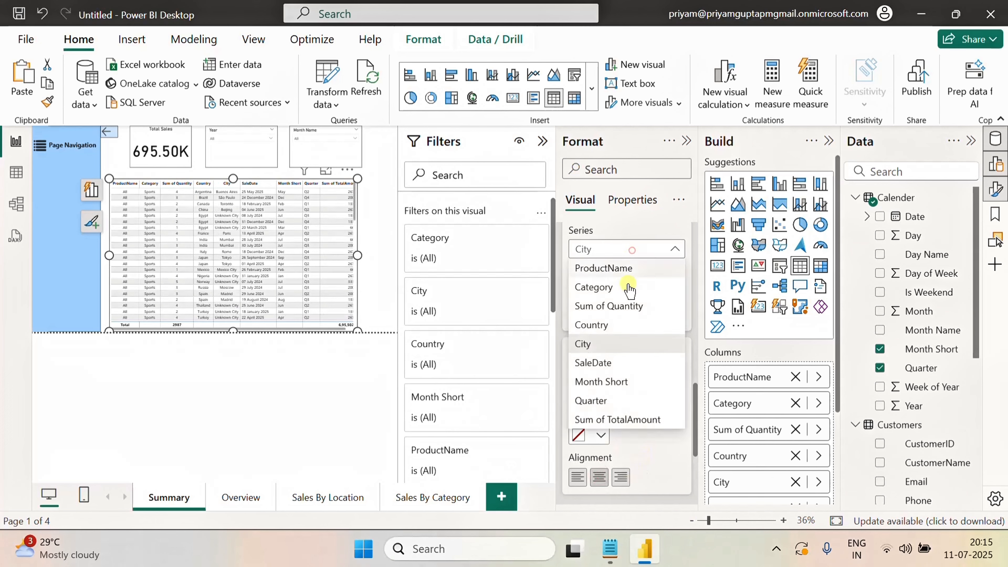
{"action": "left_click", "coordinate": [607, 359]}
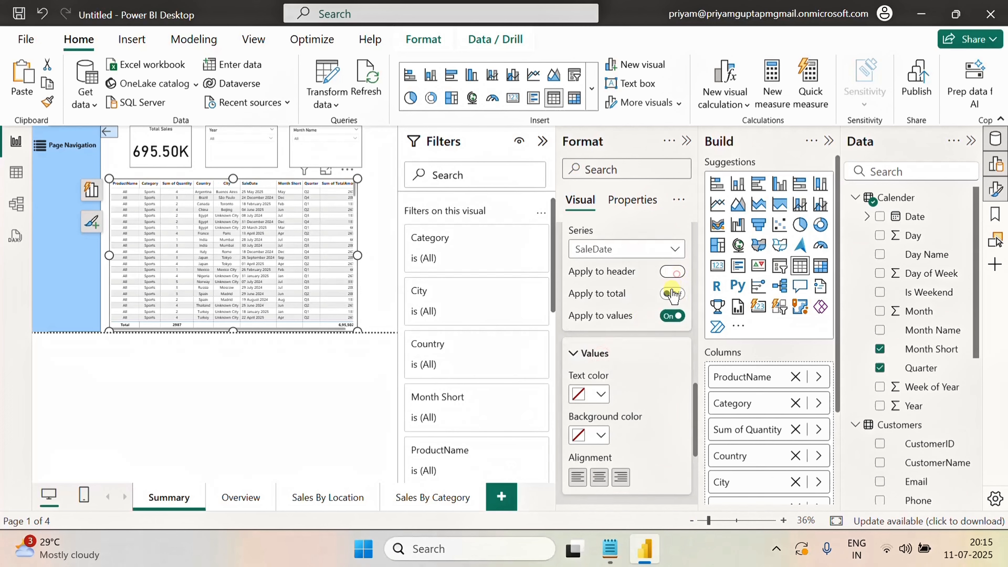
{"action": "left_click", "coordinate": [623, 254]}
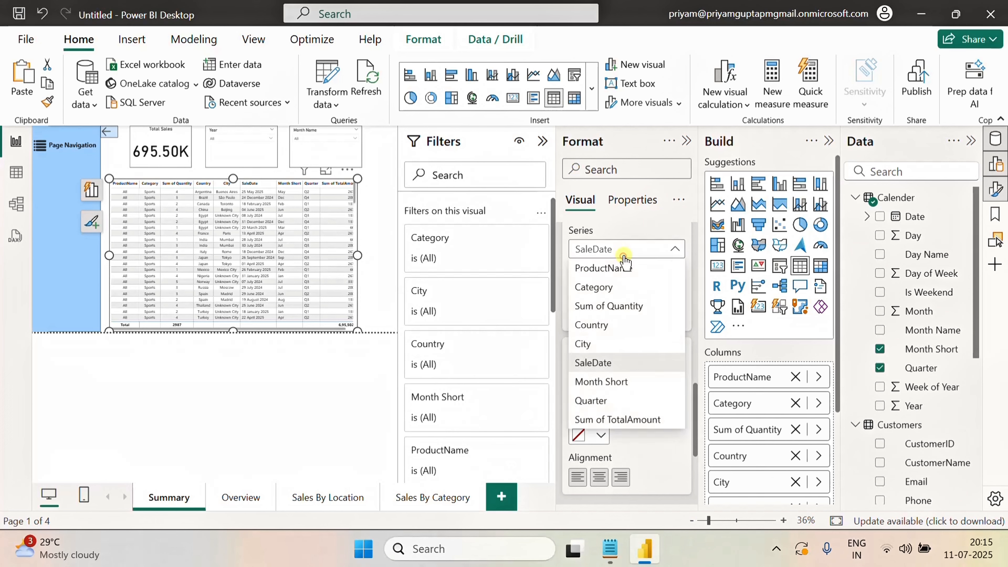
{"action": "left_click", "coordinate": [601, 381]}
{"action": "left_click", "coordinate": [671, 271]}
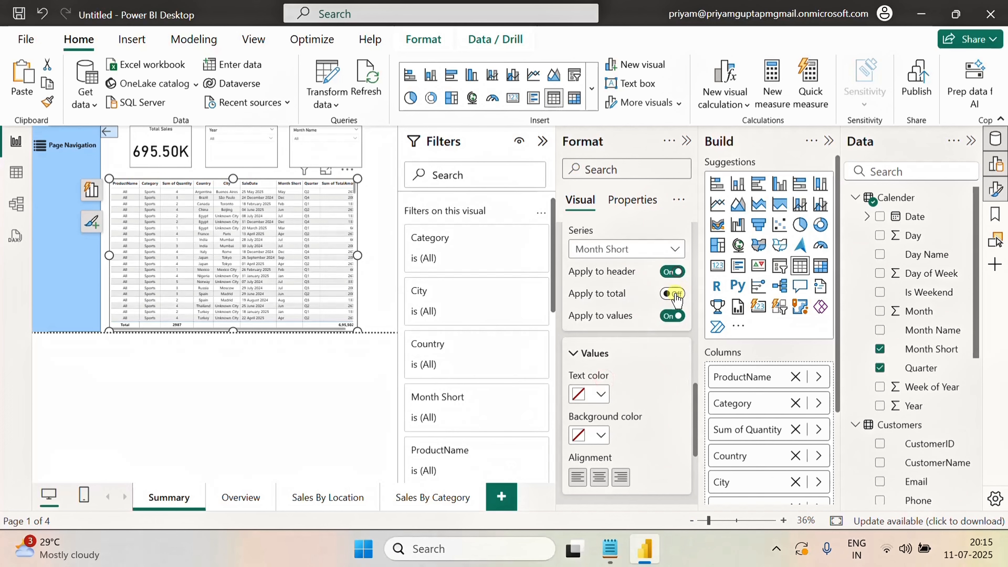
{"action": "left_click", "coordinate": [600, 477]}
{"action": "left_click", "coordinate": [648, 250]}
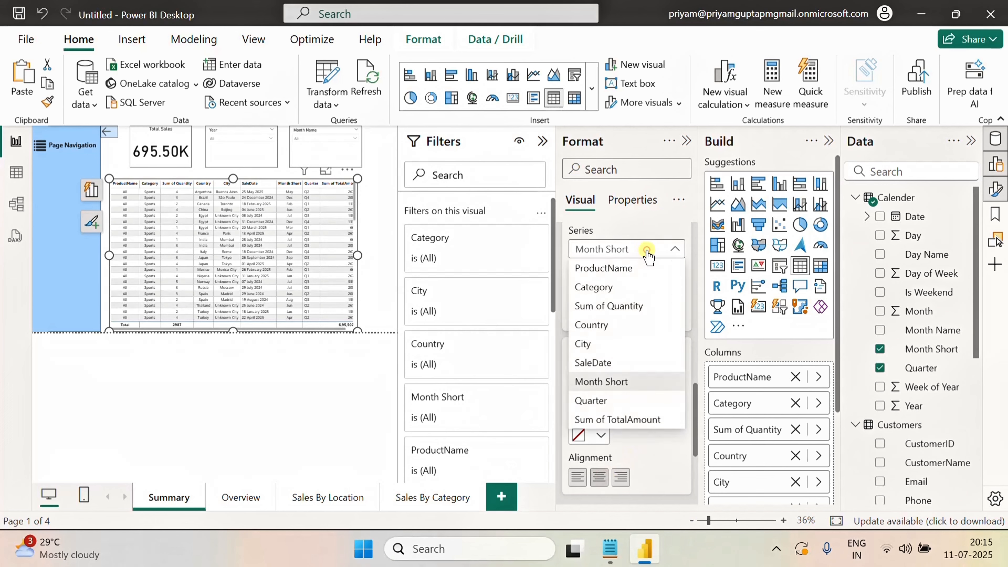
{"action": "left_click", "coordinate": [647, 249]}
{"action": "left_click", "coordinate": [672, 293]}
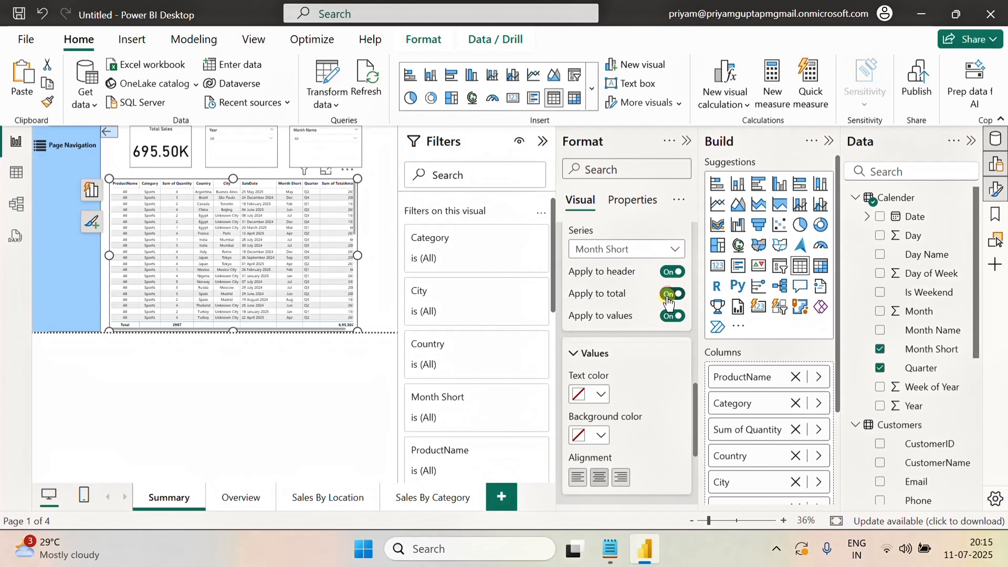
For the Sum of TotalAmount column, apply formatting to header and total and center-align the values
{"action": "left_click", "coordinate": [644, 248]}
{"action": "left_click", "coordinate": [611, 397]}
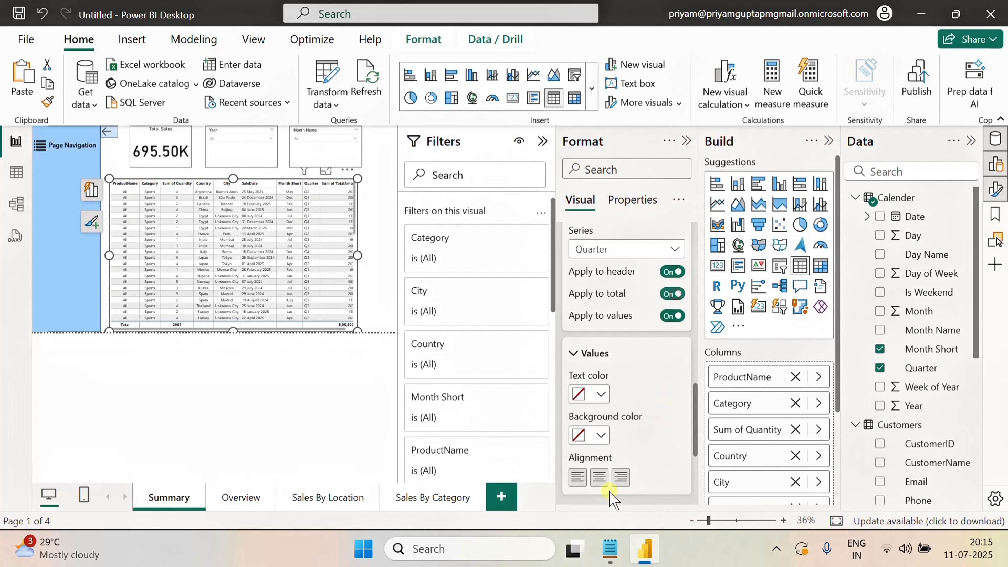
{"action": "left_click", "coordinate": [646, 253]}
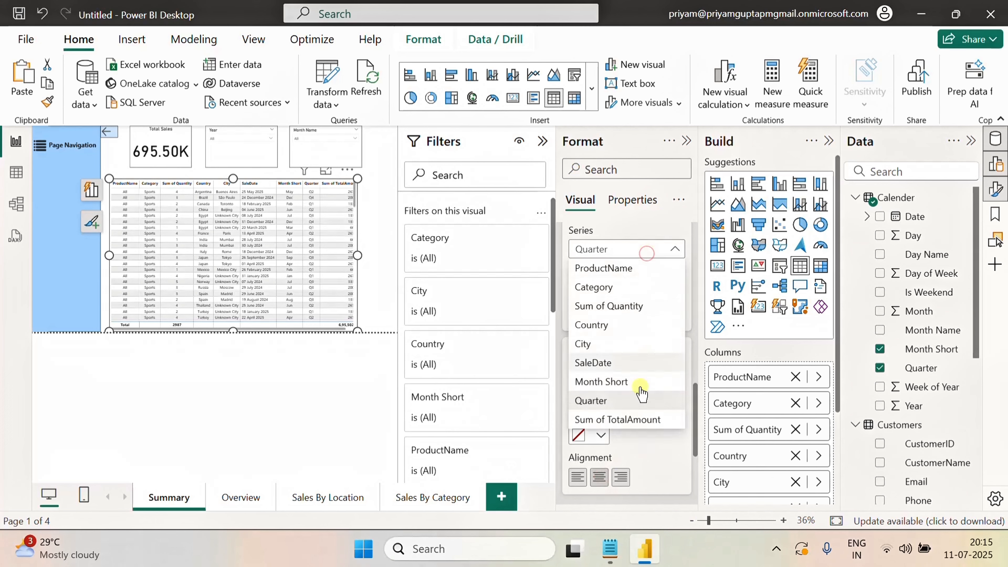
{"action": "left_click", "coordinate": [626, 419]}
{"action": "left_click", "coordinate": [673, 272]}
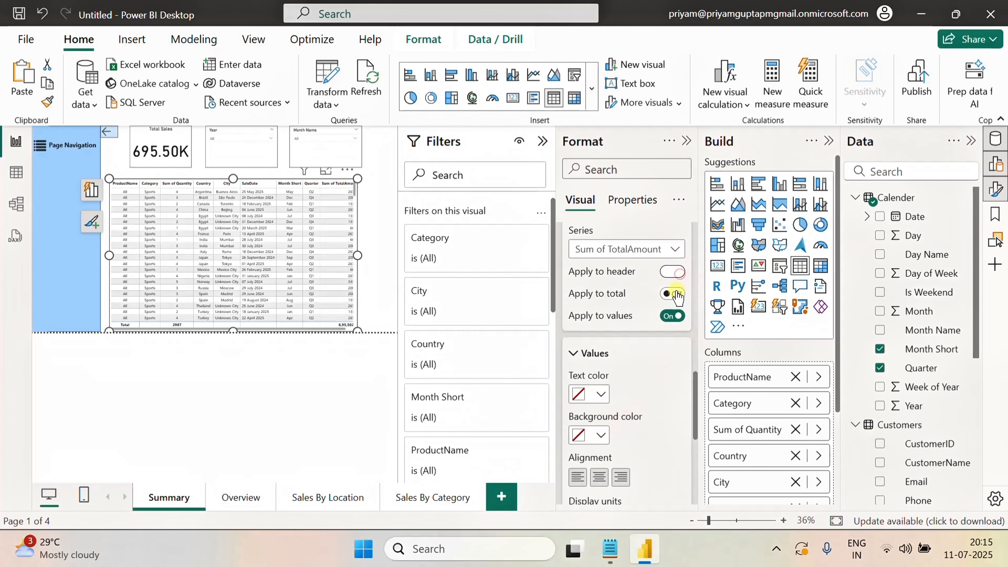
{"action": "left_click", "coordinate": [674, 293]}
{"action": "left_click", "coordinate": [599, 478]}
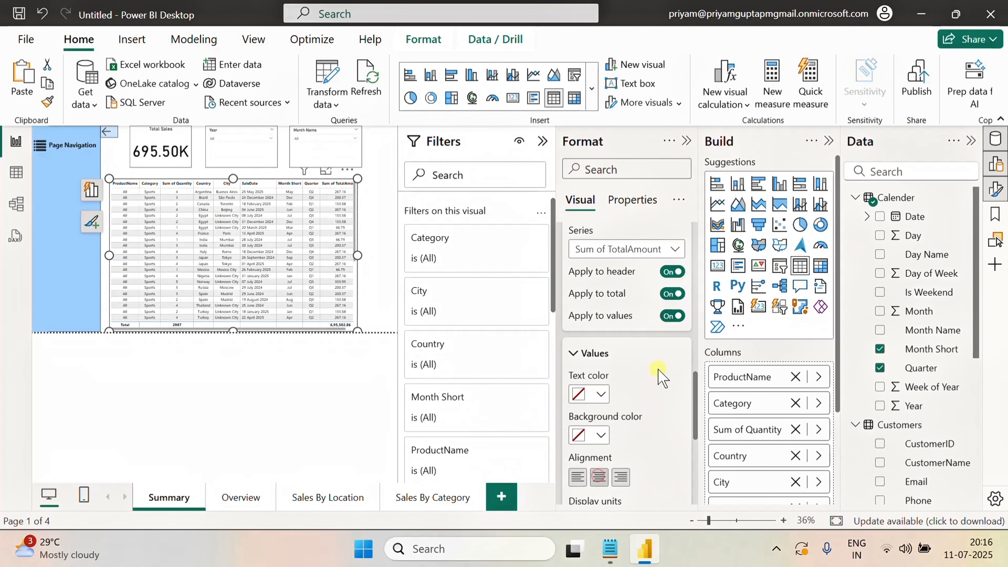
{"action": "left_click", "coordinate": [388, 243]}
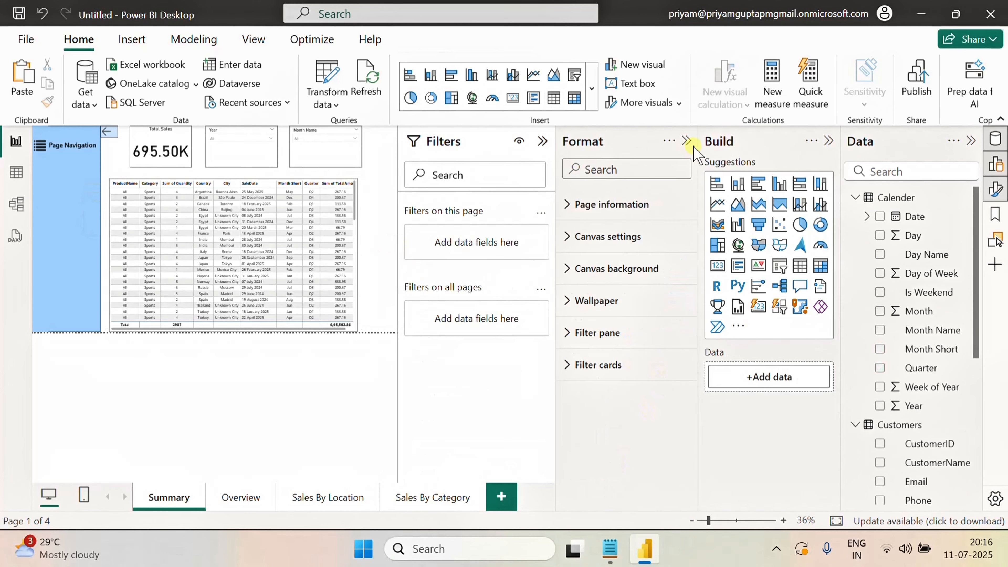
{"action": "left_click", "coordinate": [686, 141]}
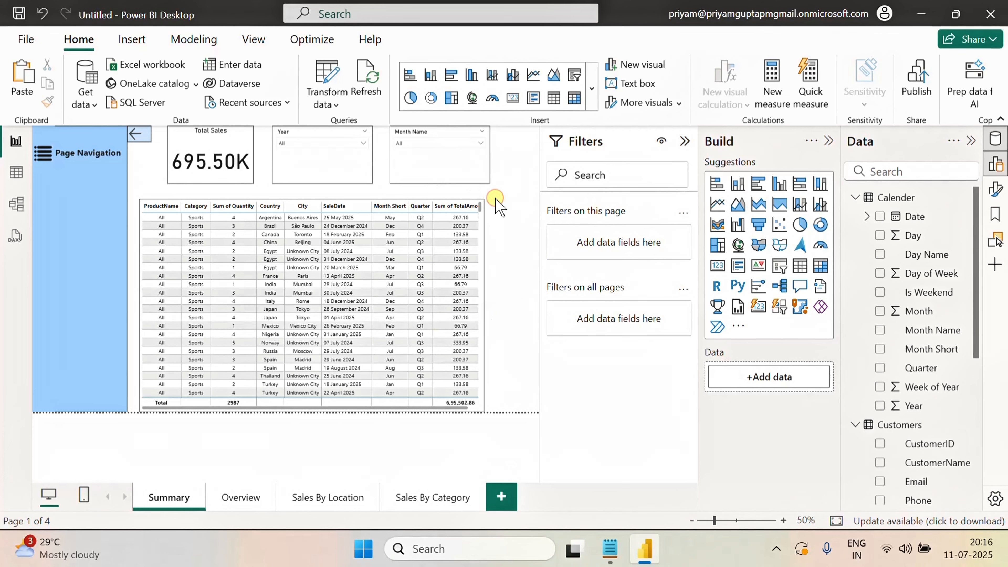
{"action": "left_click", "coordinate": [83, 212]}
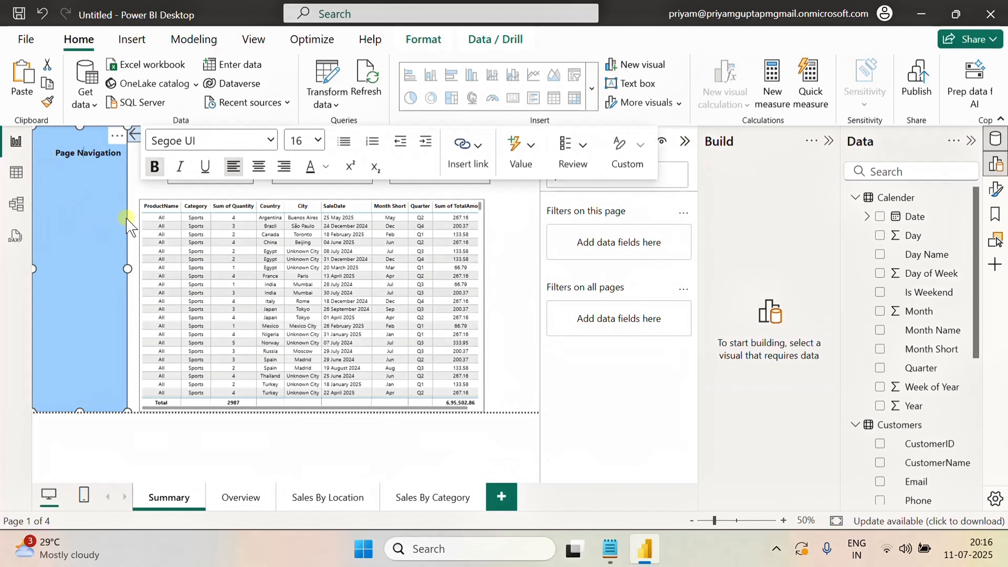
{"action": "left_click", "coordinate": [509, 234]}
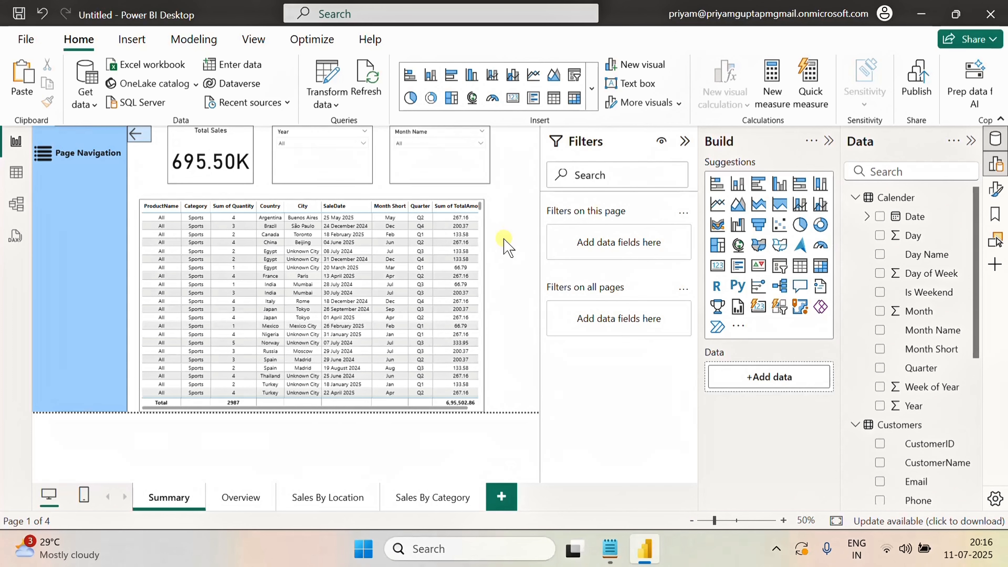
{"action": "left_click", "coordinate": [98, 201]}
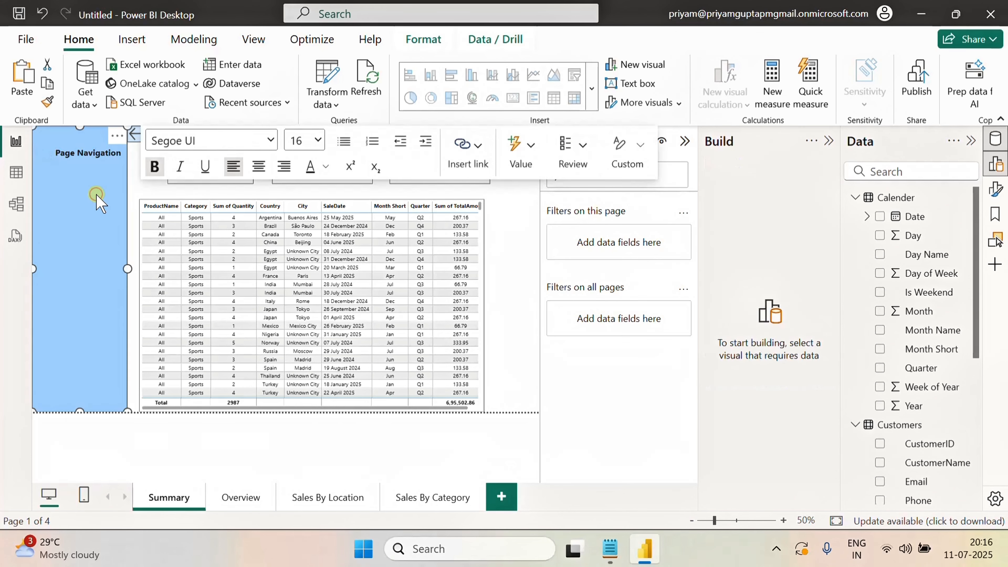
{"action": "left_click", "coordinate": [521, 242]}
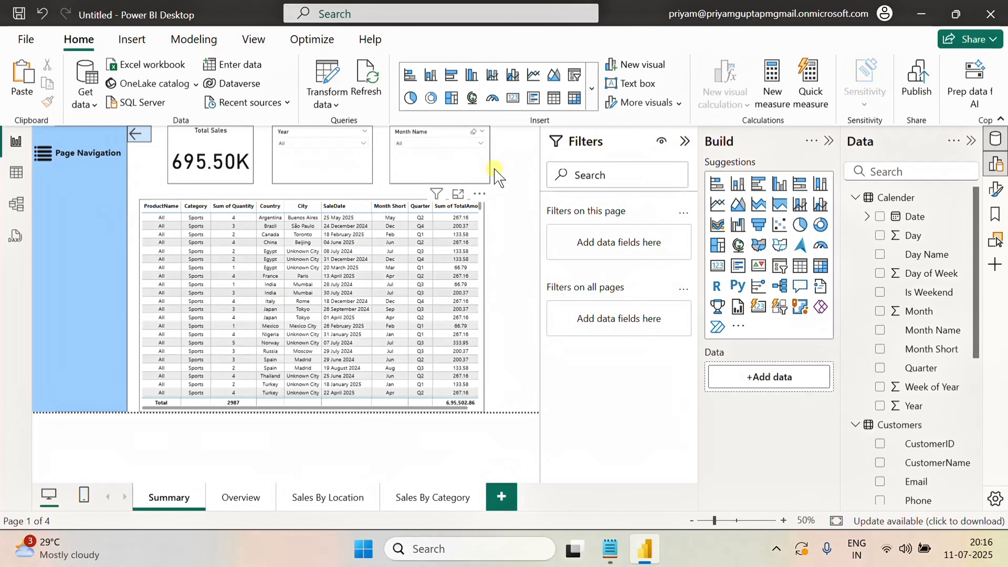
Insert a blank button and place it in the page navigation panel below the heading
{"action": "left_click", "coordinate": [138, 40]}
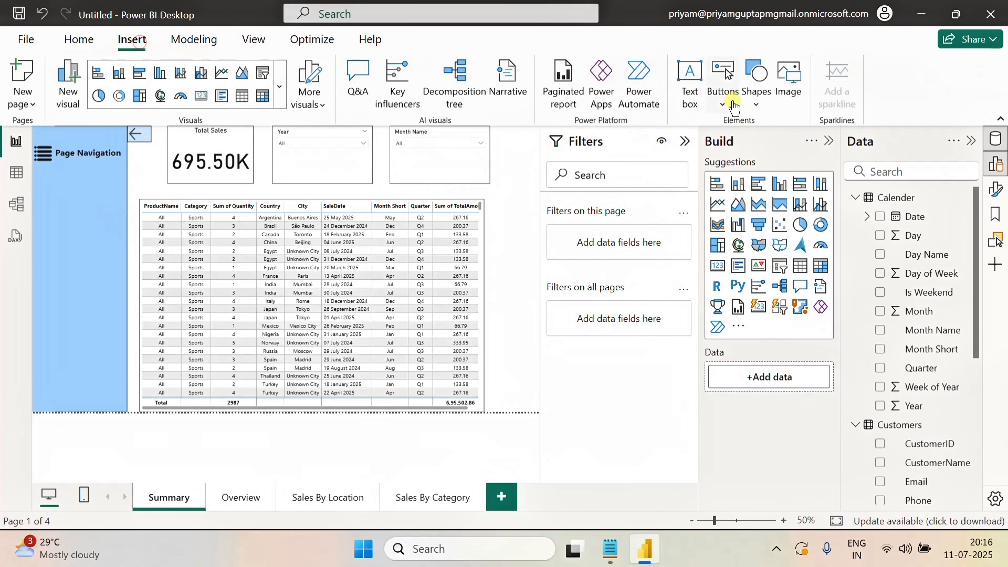
{"action": "left_click", "coordinate": [722, 101]}
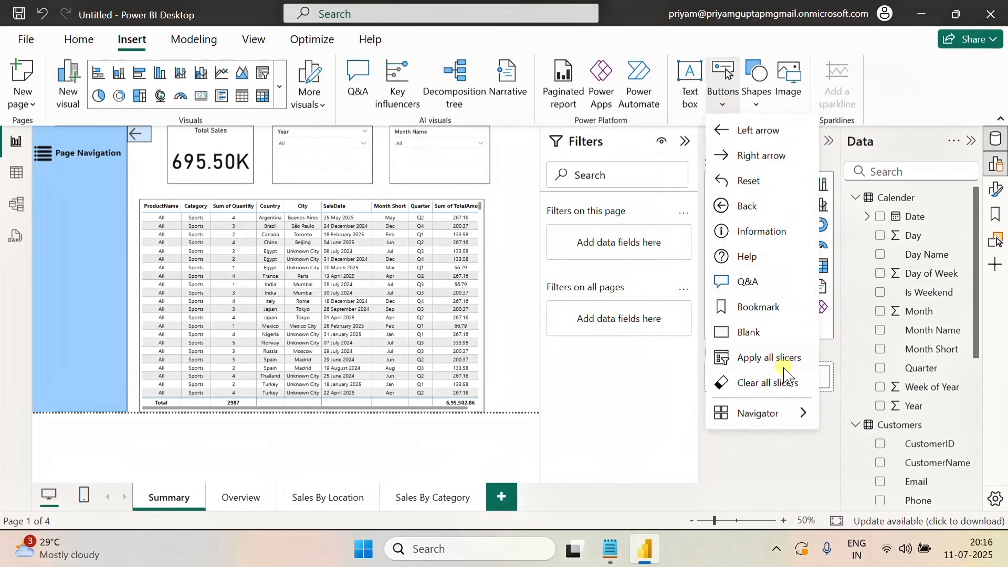
{"action": "left_click", "coordinate": [748, 332]}
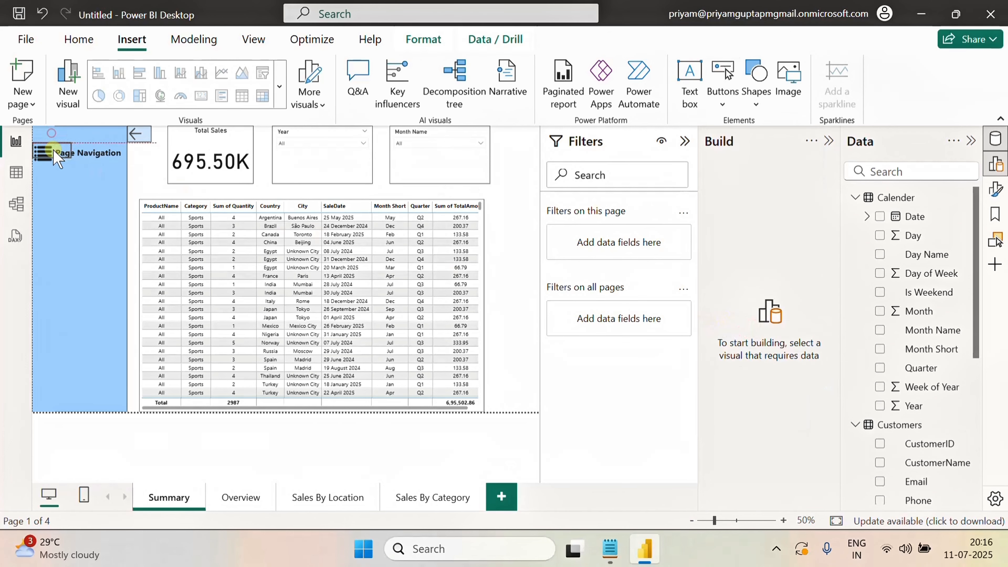
{"action": "left_click_drag", "start_coordinate": [52, 137], "coordinate": [80, 225]}
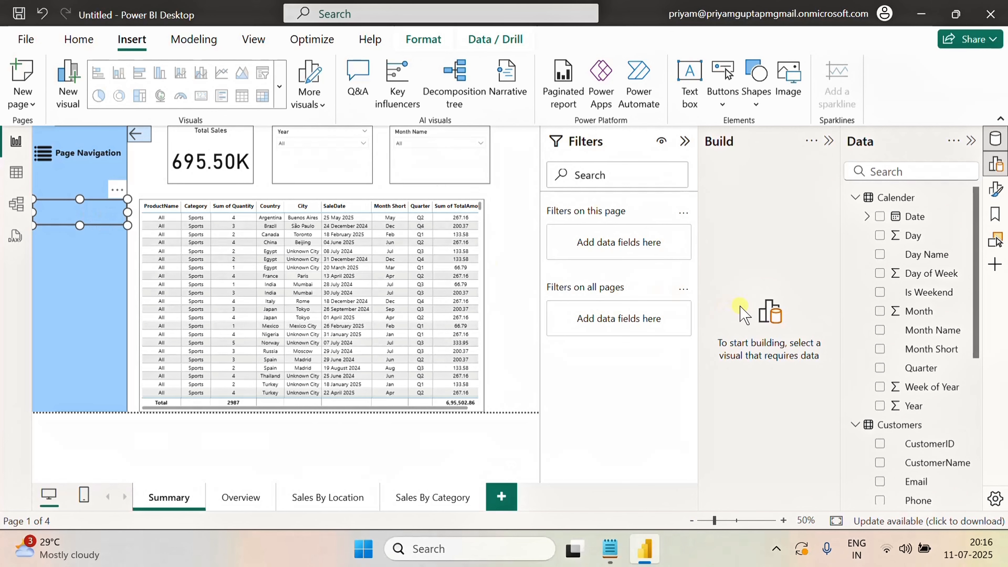
Try giving the button a bold, centered Overview title, then switch the title off again
{"action": "left_click", "coordinate": [993, 189]}
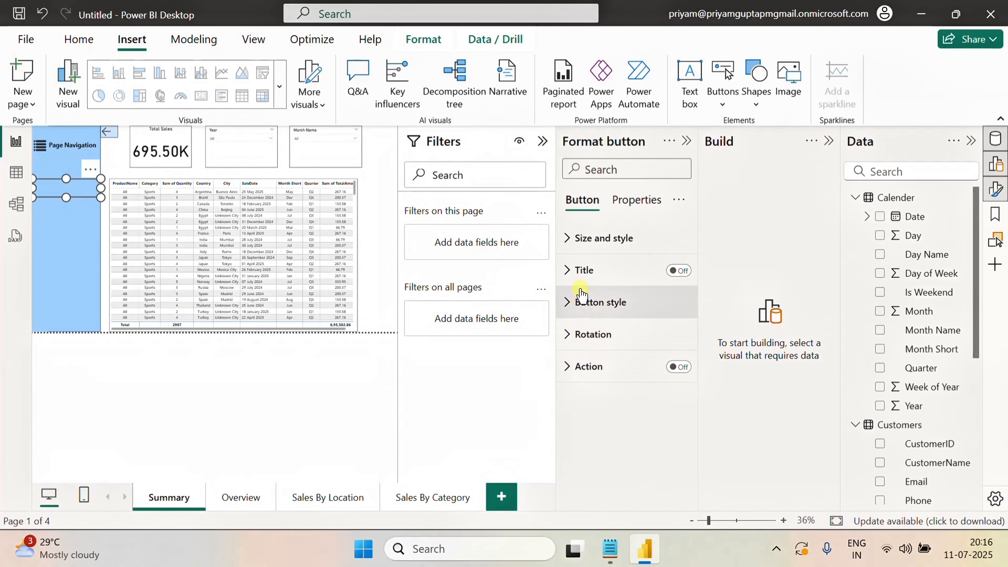
{"action": "left_click", "coordinate": [570, 273]}
{"action": "left_click", "coordinate": [569, 268]}
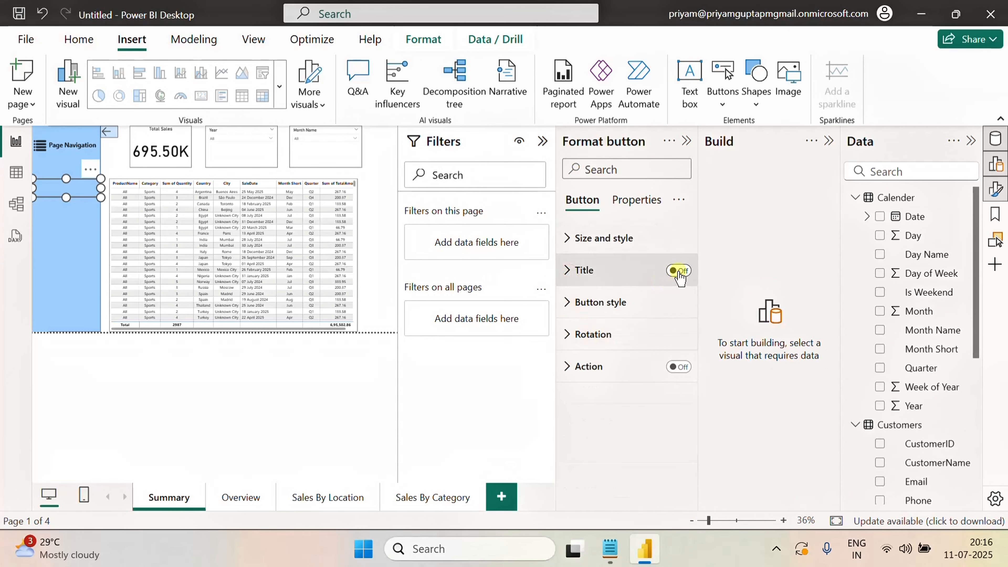
{"action": "left_click", "coordinate": [679, 272]}
{"action": "left_click", "coordinate": [567, 270]}
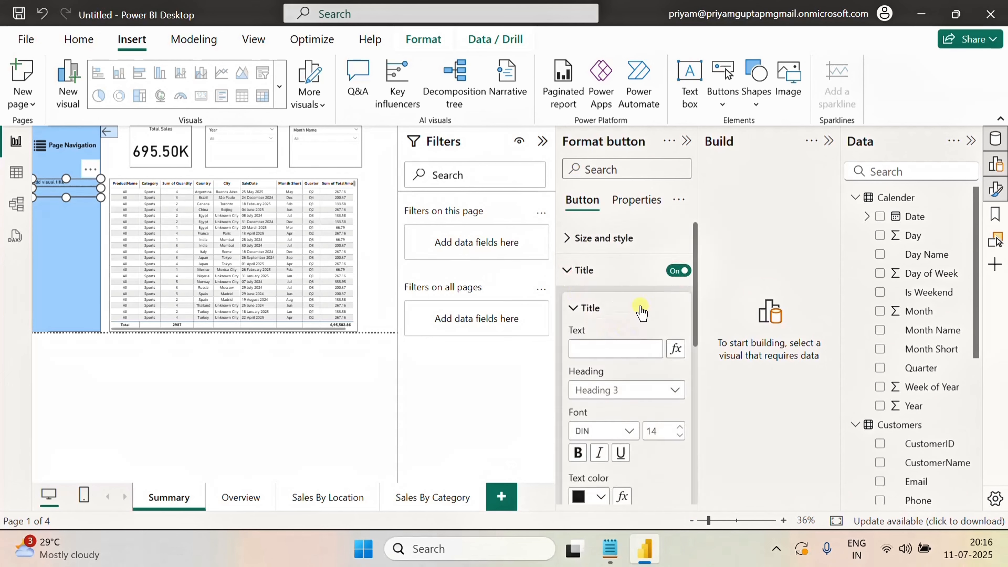
{"action": "left_click", "coordinate": [608, 349]}
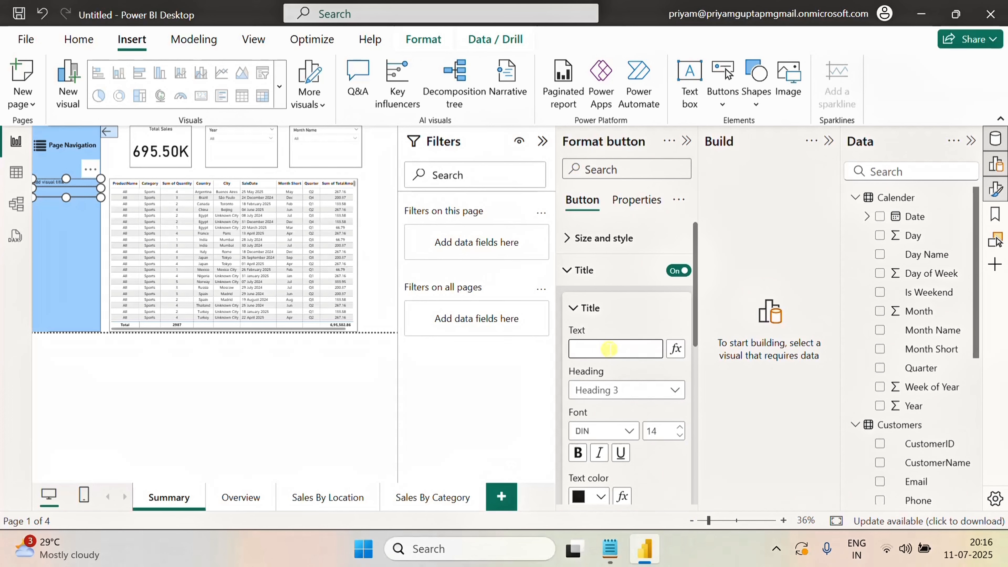
{"action": "type", "text": "Overview"}
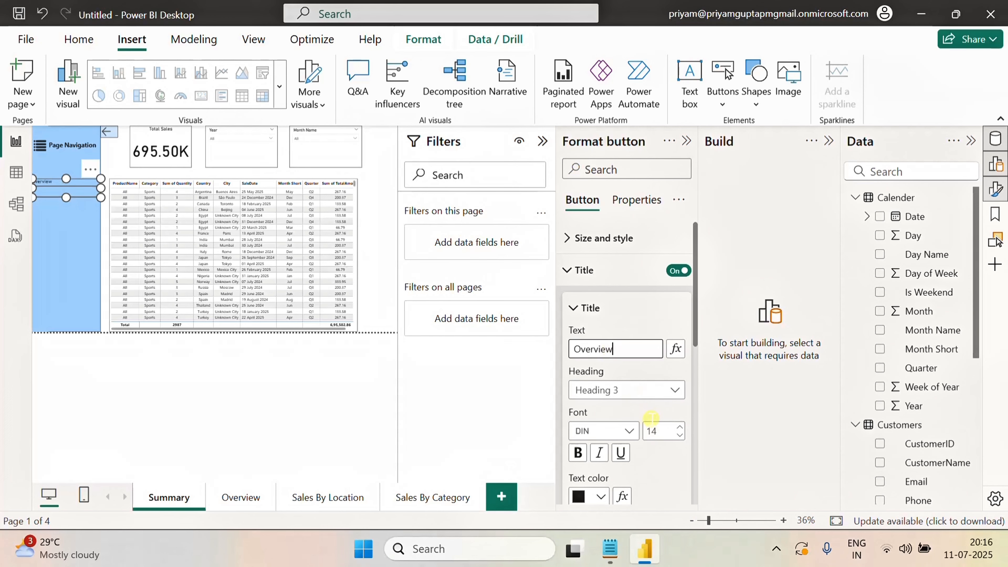
{"action": "scroll", "coordinate": [650, 417], "scroll_direction": "down", "scroll_amount": 2}
{"action": "left_click", "coordinate": [599, 498]}
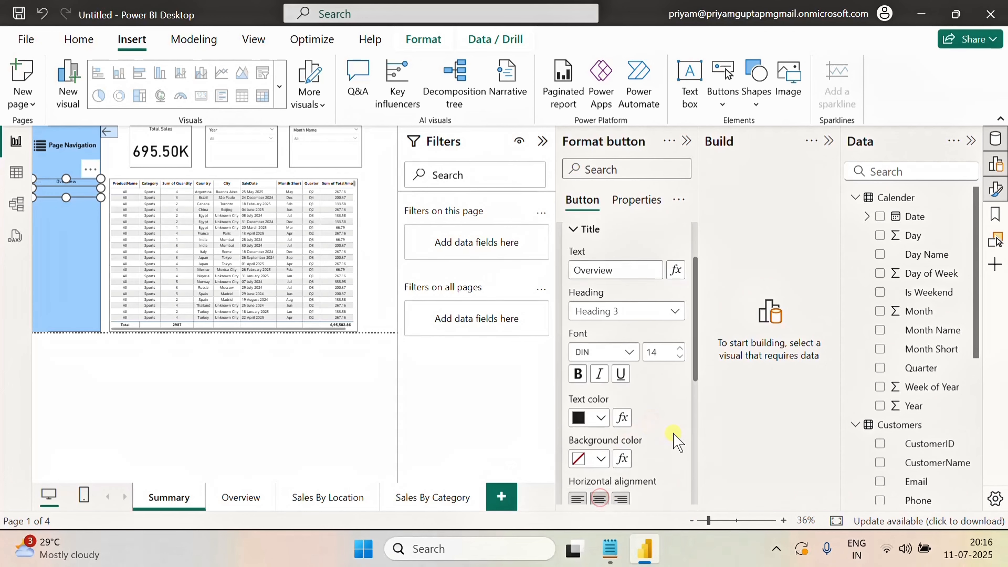
{"action": "scroll", "coordinate": [663, 446], "scroll_direction": "down", "scroll_amount": 3}
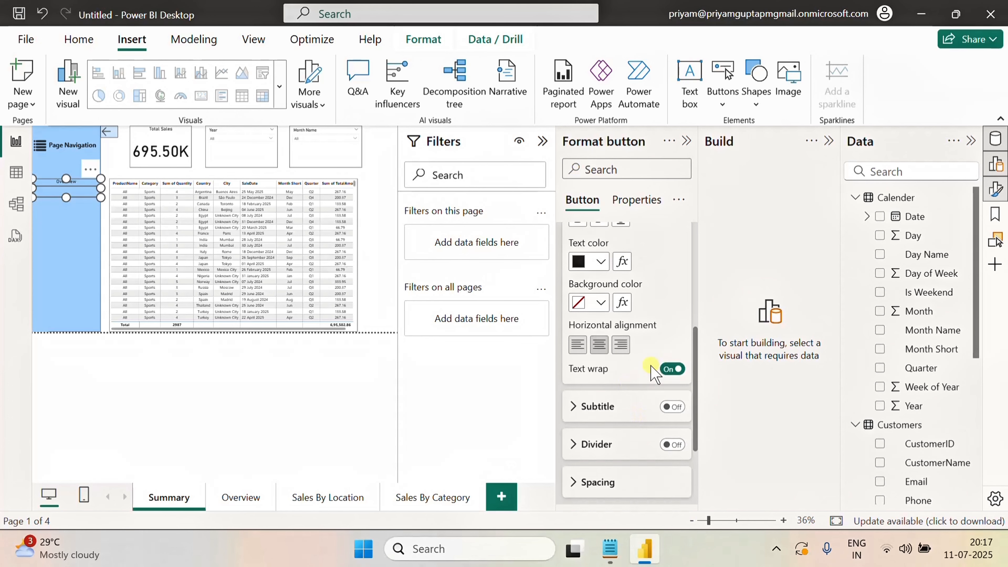
{"action": "scroll", "coordinate": [653, 371], "scroll_direction": "up", "scroll_amount": 2}
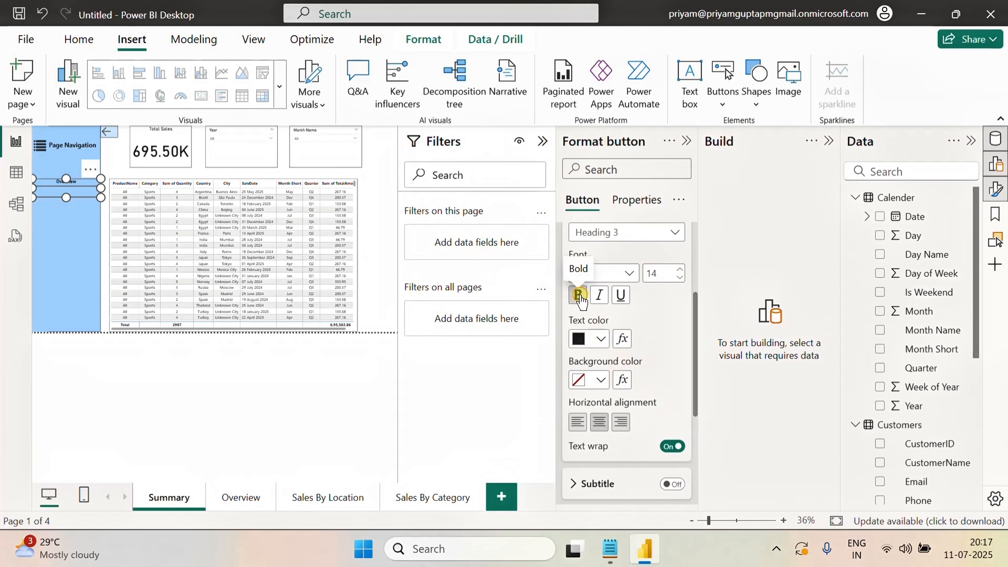
{"action": "scroll", "coordinate": [622, 329], "scroll_direction": "up", "scroll_amount": 5}
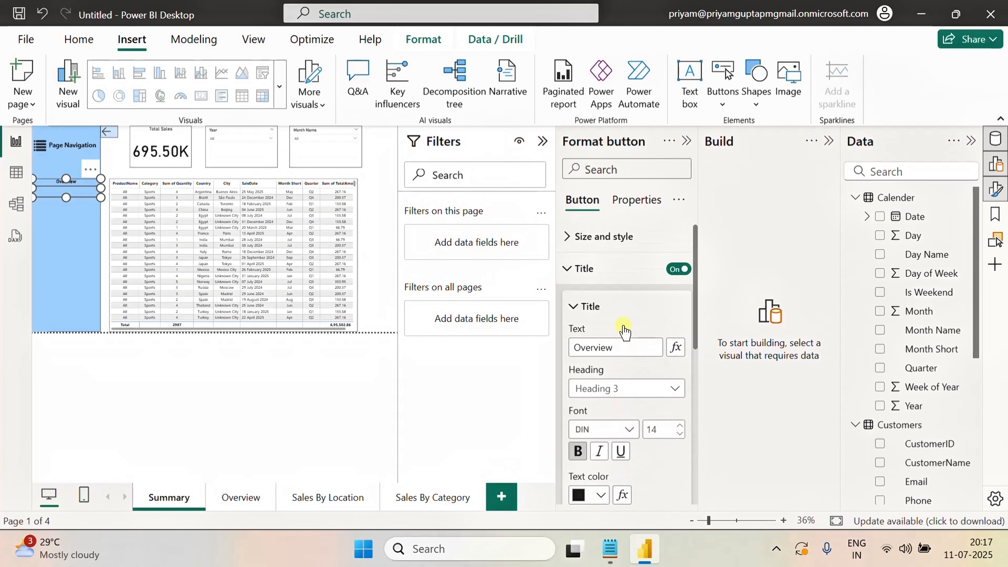
{"action": "left_click", "coordinate": [677, 271]}
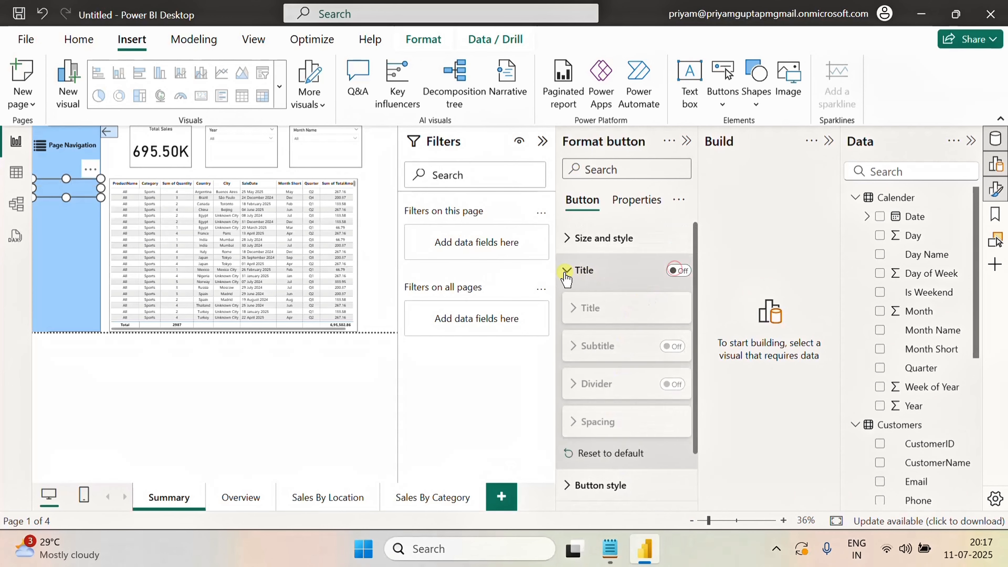
{"action": "left_click", "coordinate": [566, 270]}
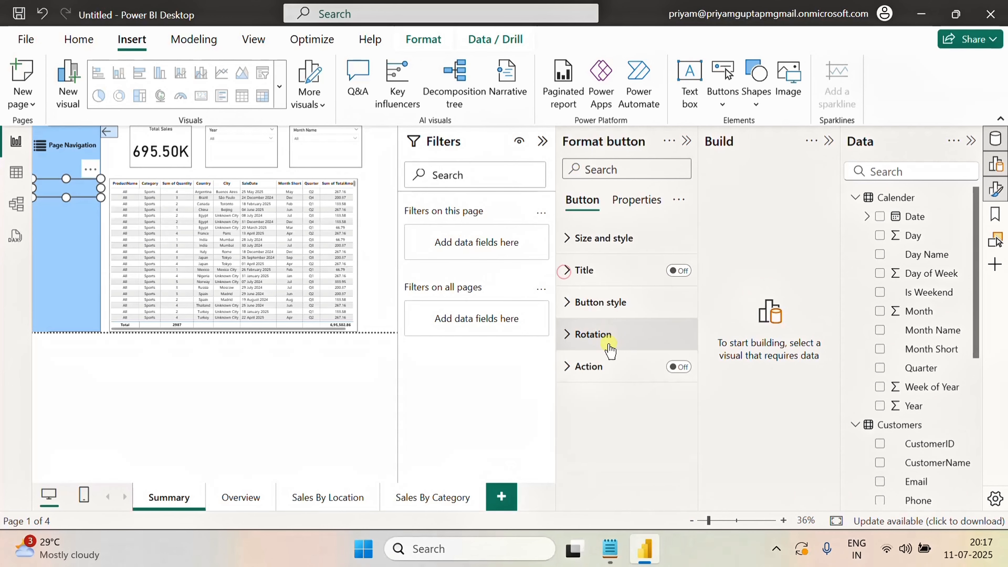
Turn on the button's text in its style settings and correct the text to Overview
{"action": "left_click", "coordinate": [571, 307]}
{"action": "scroll", "coordinate": [623, 350], "scroll_direction": "down", "scroll_amount": 8}
{"action": "left_click", "coordinate": [673, 242]}
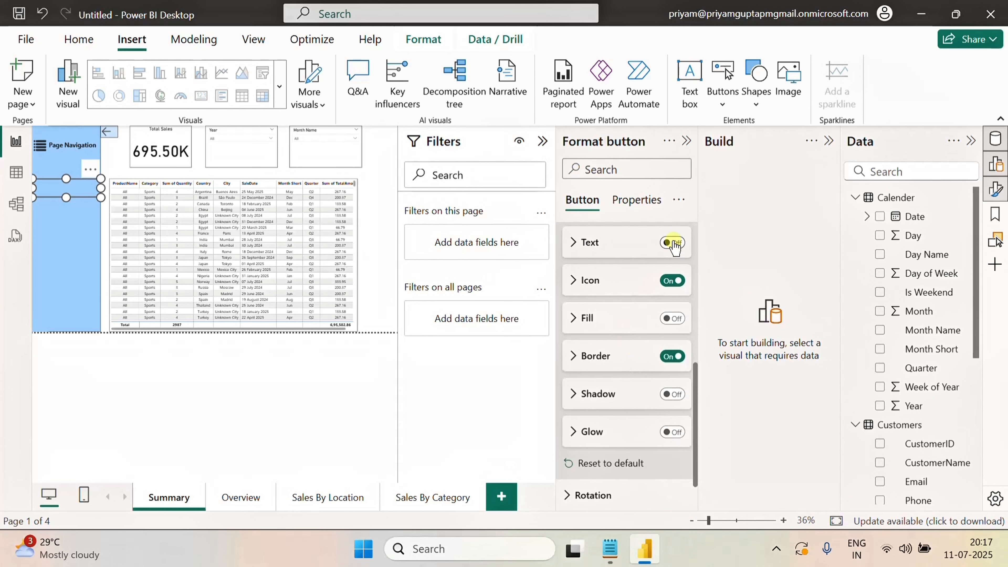
{"action": "left_click", "coordinate": [574, 245]}
{"action": "left_click", "coordinate": [597, 280]}
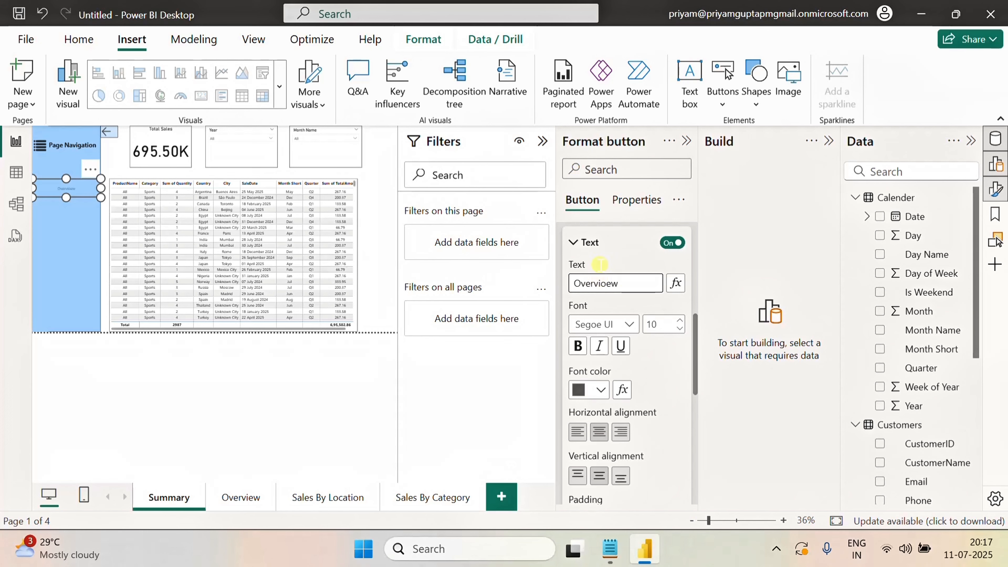
{"action": "left_click", "coordinate": [609, 284]}
{"action": "key", "text": "BackSpace"}
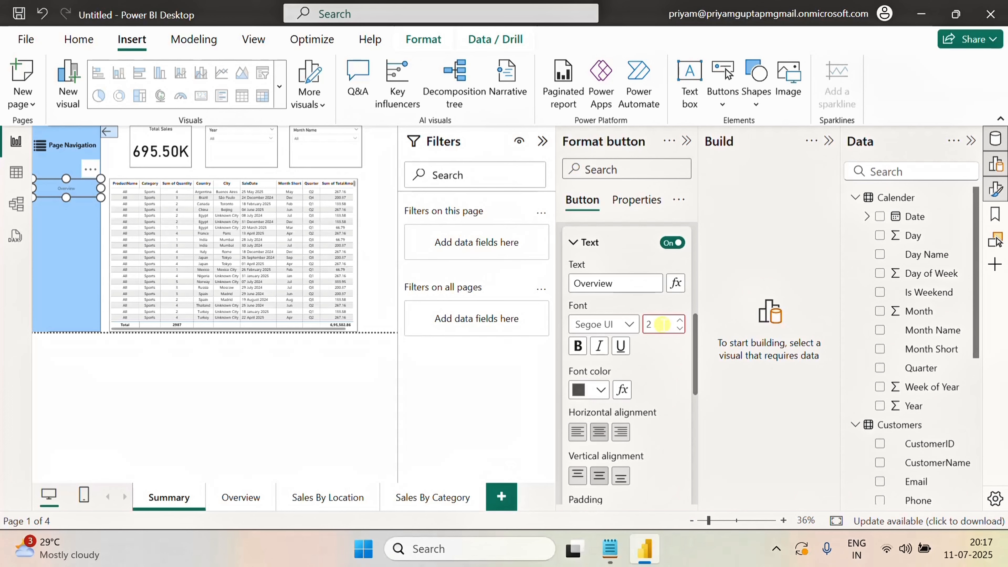
Format the button text as bold, size 20, black and right-aligned
{"action": "left_click", "coordinate": [578, 346]}
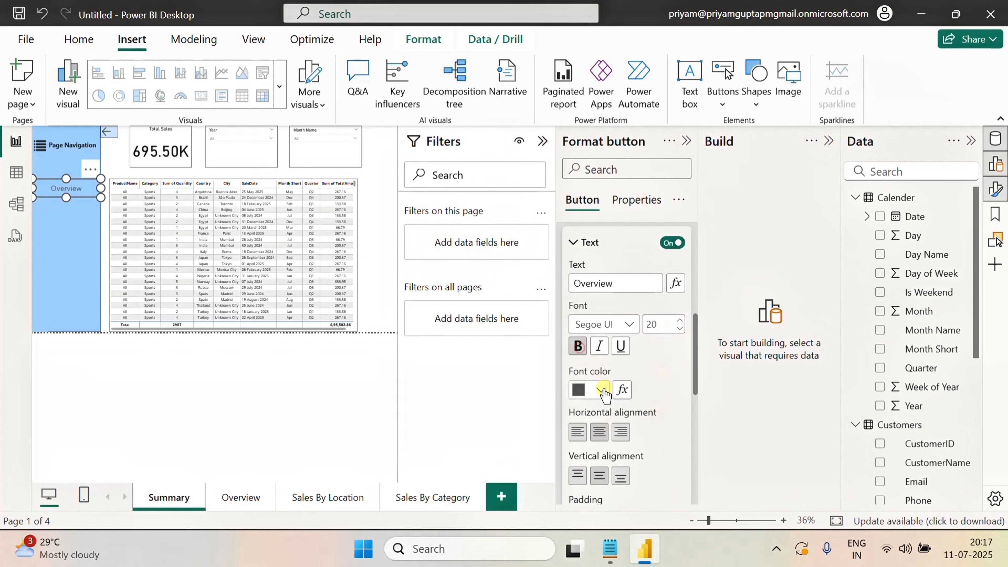
{"action": "left_click", "coordinate": [601, 389]}
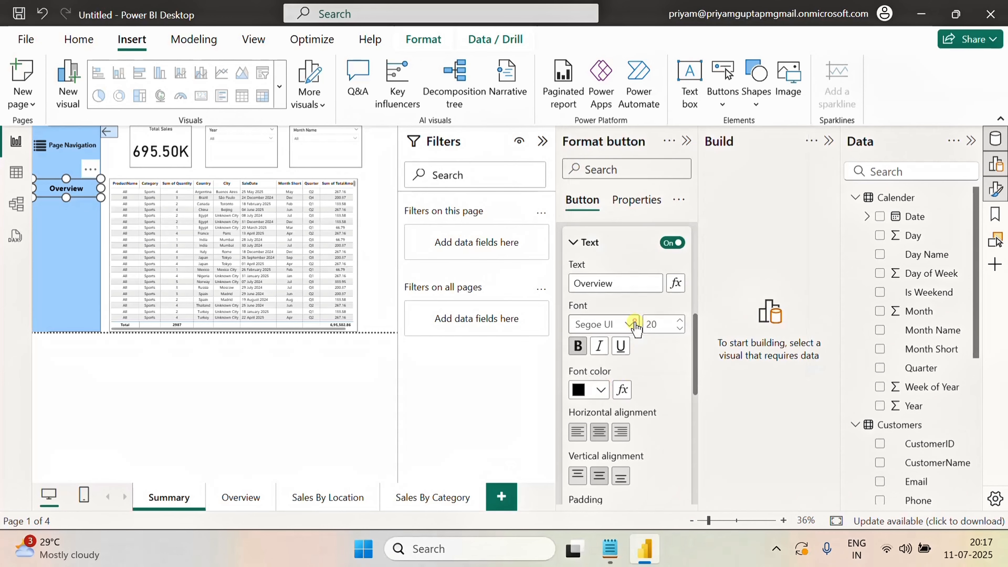
{"action": "left_click", "coordinate": [634, 320]}
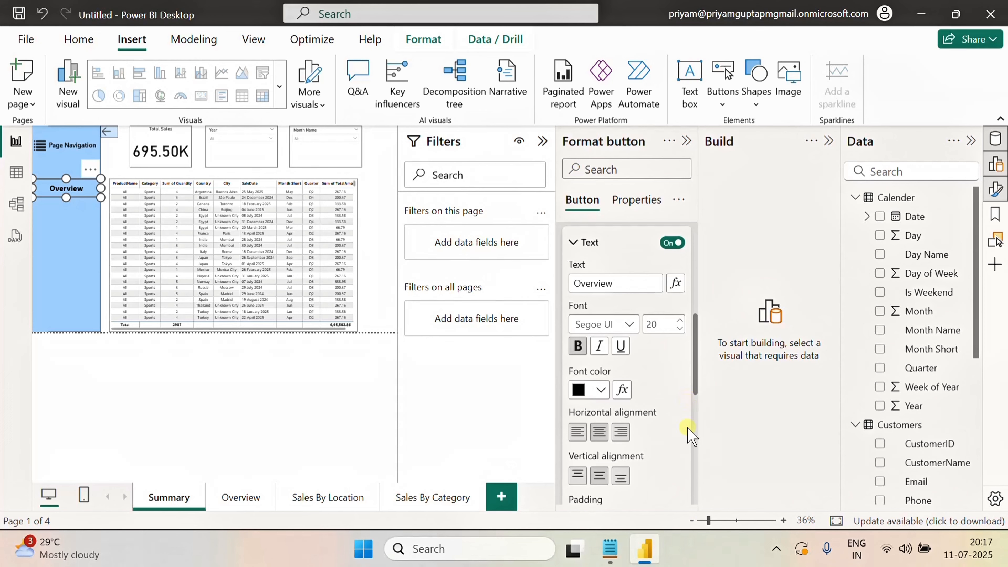
{"action": "scroll", "coordinate": [688, 438], "scroll_direction": "down", "scroll_amount": 2}
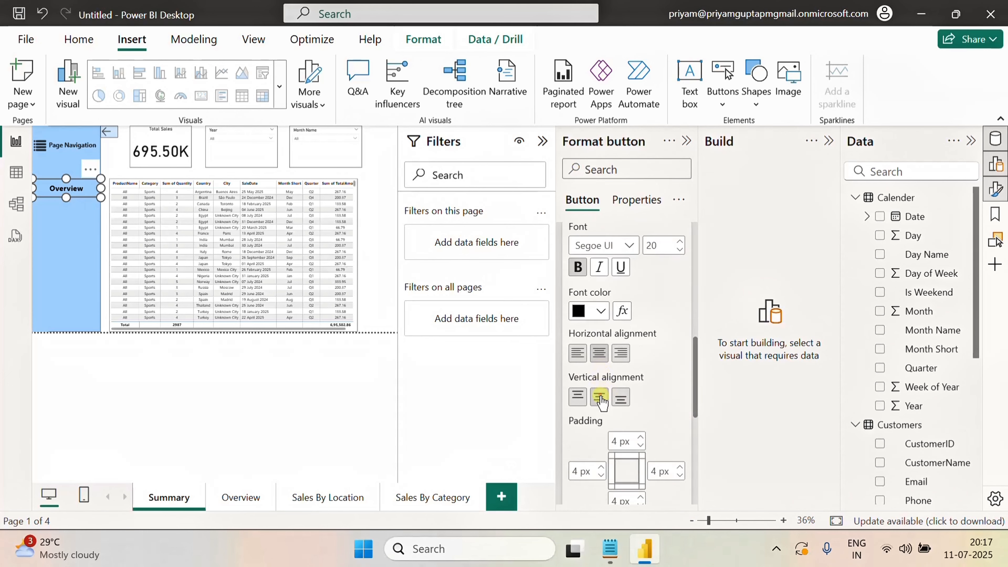
{"action": "left_click", "coordinate": [622, 352]}
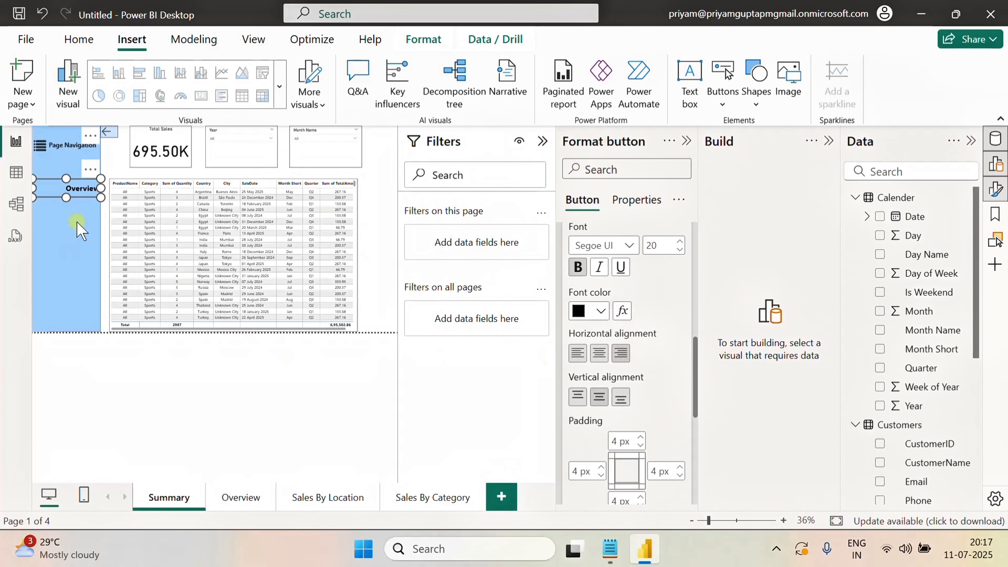
{"action": "left_click", "coordinate": [78, 230]}
{"action": "left_click", "coordinate": [104, 251]}
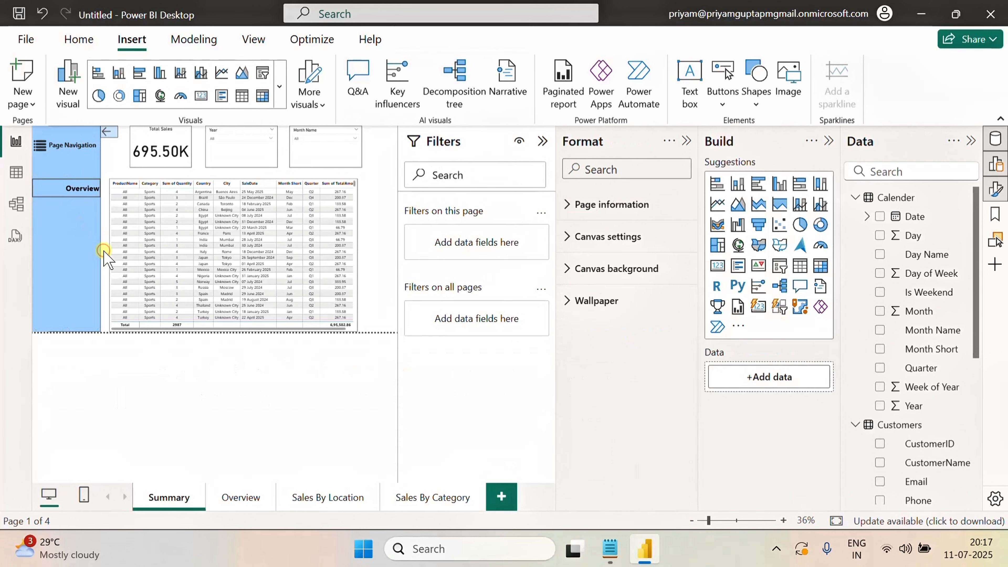
{"action": "left_click", "coordinate": [45, 194]}
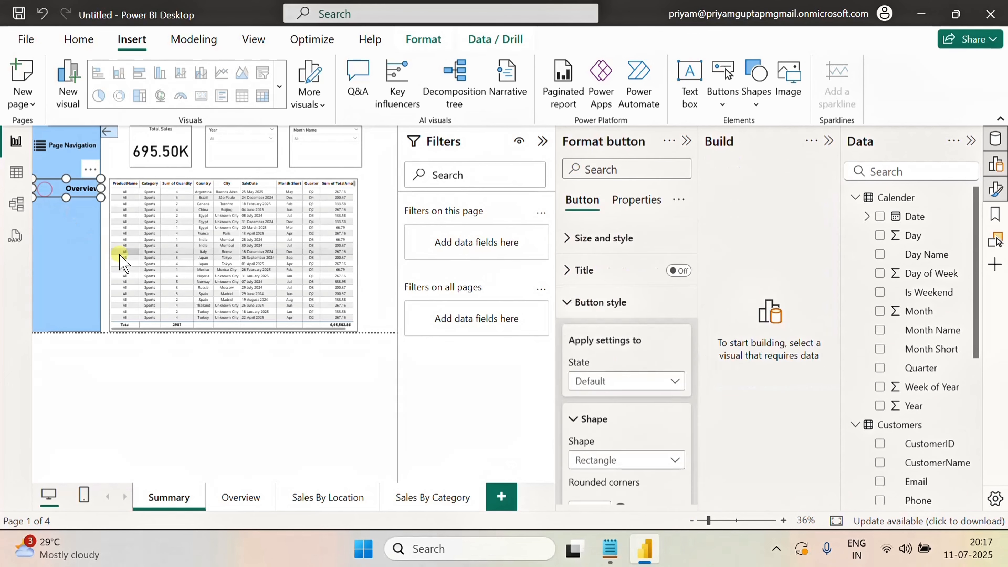
{"action": "left_click", "coordinate": [579, 303]}
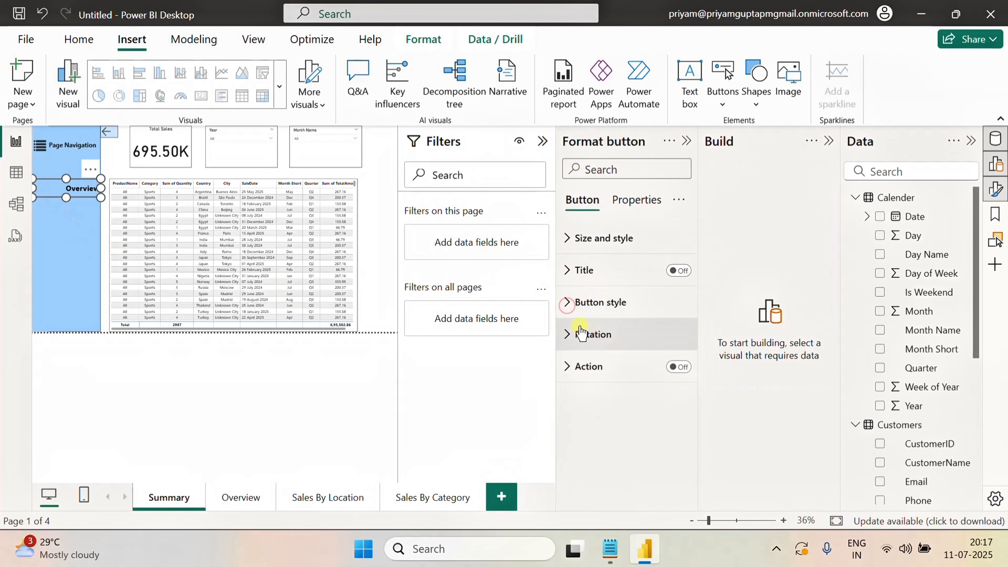
{"action": "left_click", "coordinate": [571, 303]}
{"action": "scroll", "coordinate": [627, 357], "scroll_direction": "down", "scroll_amount": 8}
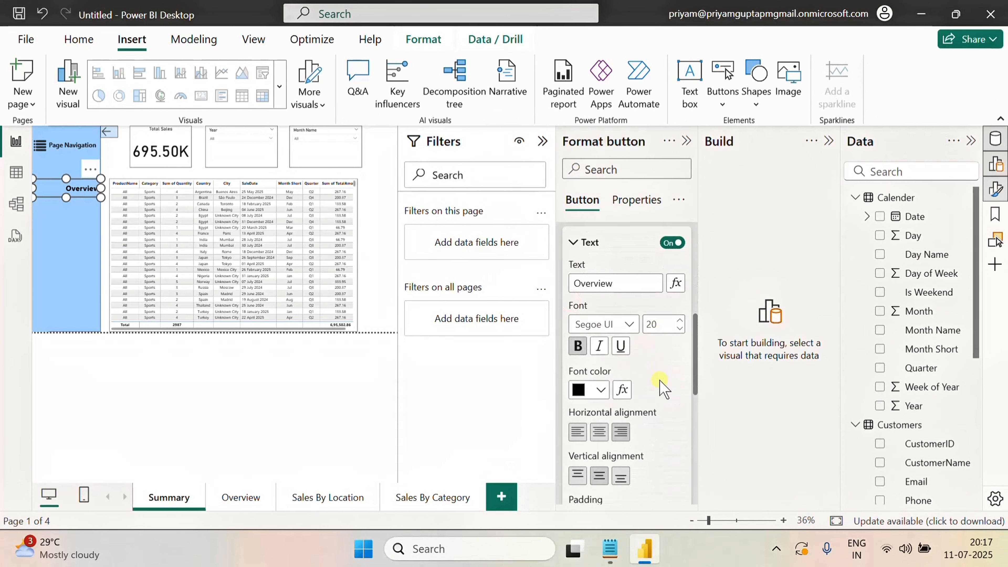
{"action": "scroll", "coordinate": [633, 369], "scroll_direction": "down", "scroll_amount": 8}
{"action": "left_click", "coordinate": [658, 380]}
{"action": "left_click", "coordinate": [674, 380]}
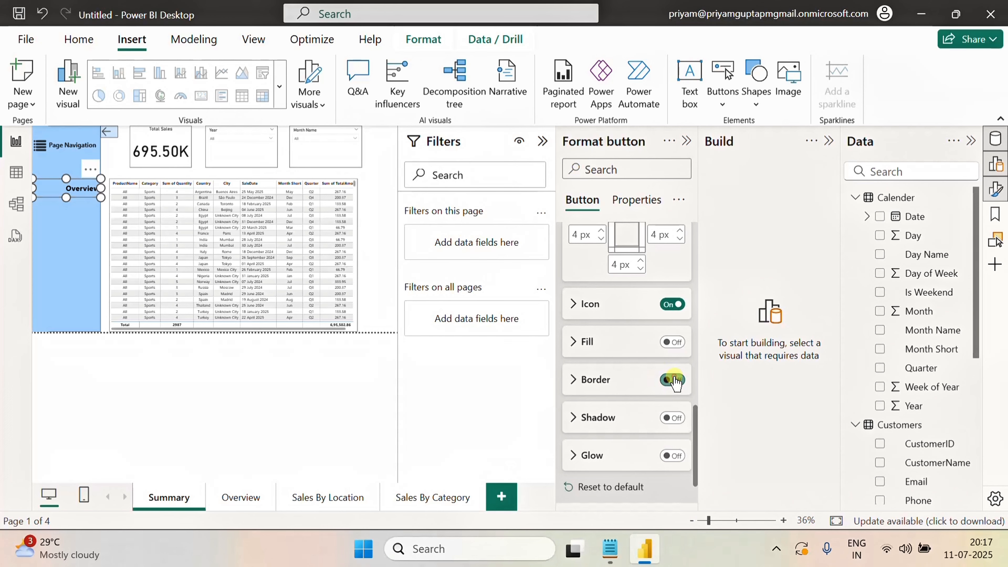
{"action": "left_click", "coordinate": [104, 256]}
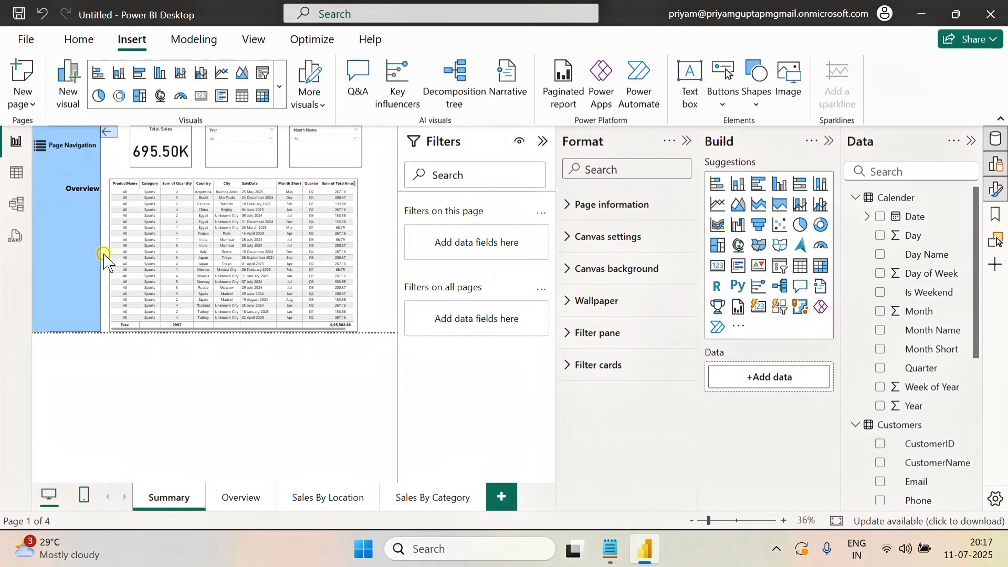
Duplicate the Overview button twice and stack the copies below it in the page navigation panel
{"action": "left_click", "coordinate": [82, 188]}
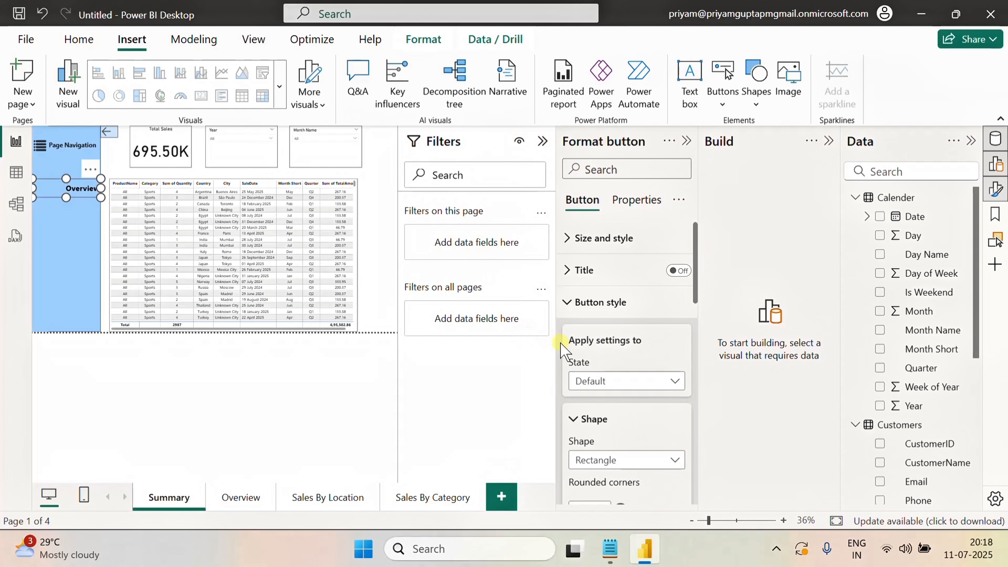
{"action": "left_click", "coordinate": [79, 240]}
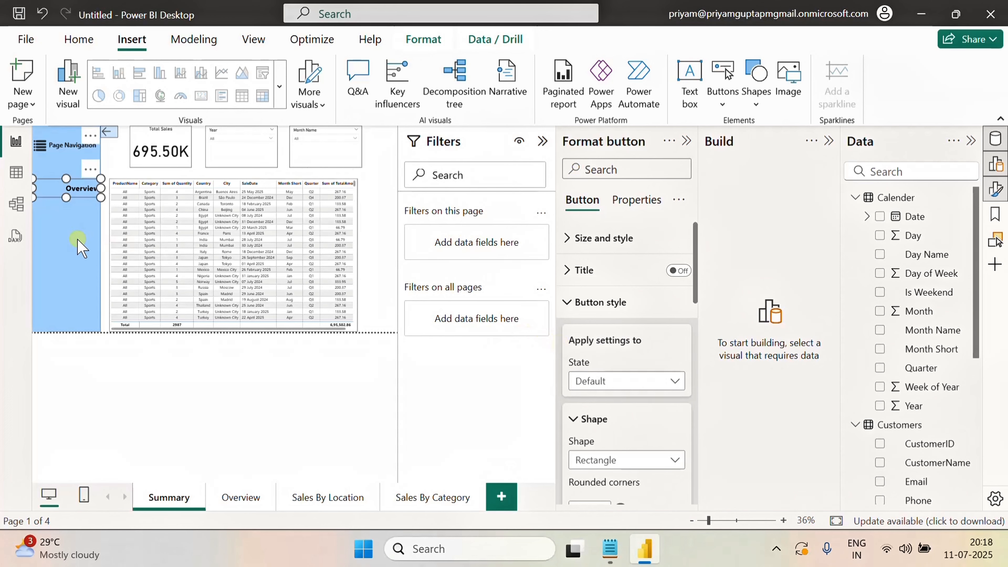
{"action": "left_click", "coordinate": [81, 224]}
{"action": "left_click", "coordinate": [100, 233]}
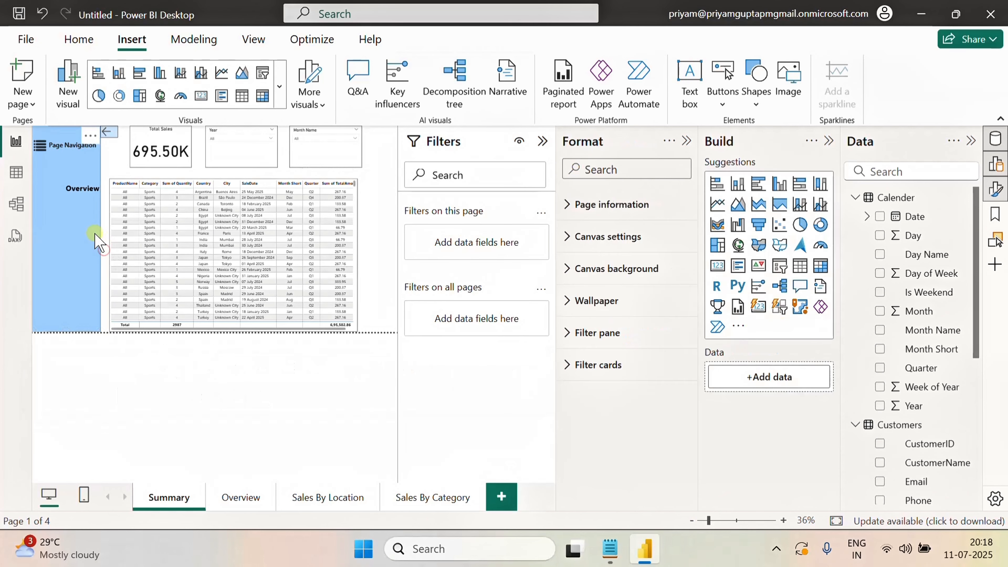
{"action": "left_click", "coordinate": [83, 219]}
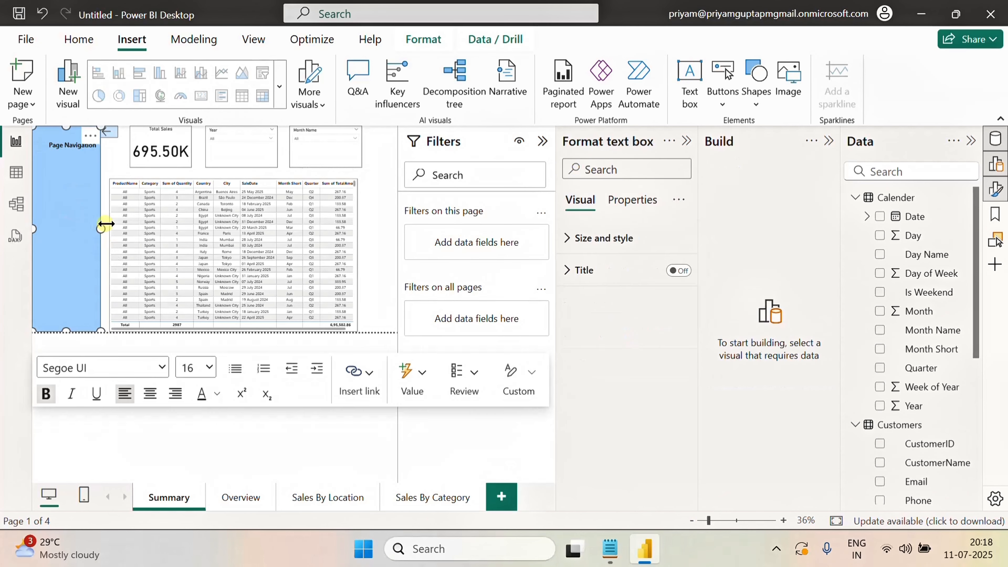
{"action": "left_click", "coordinate": [108, 214]}
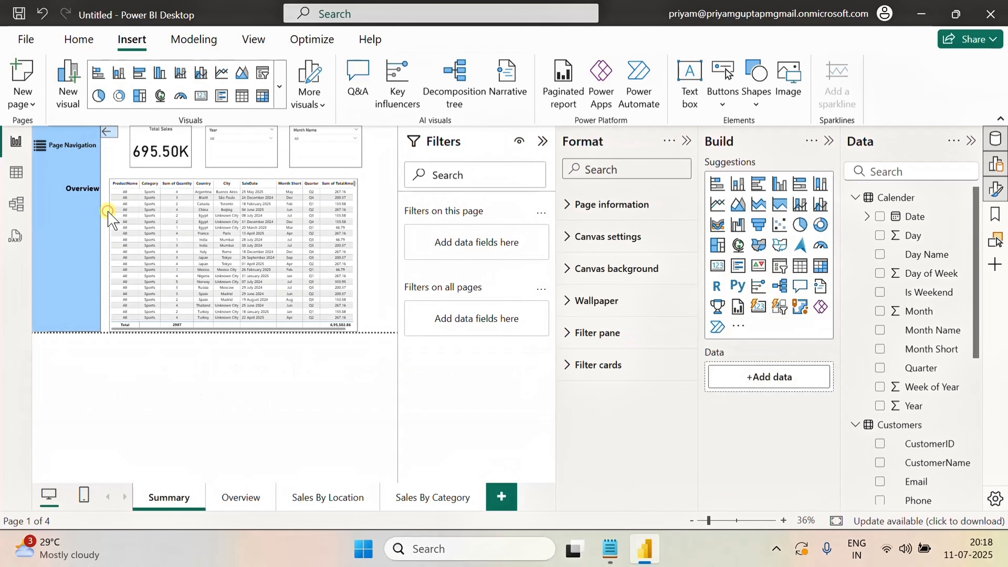
{"action": "left_click", "coordinate": [107, 213]}
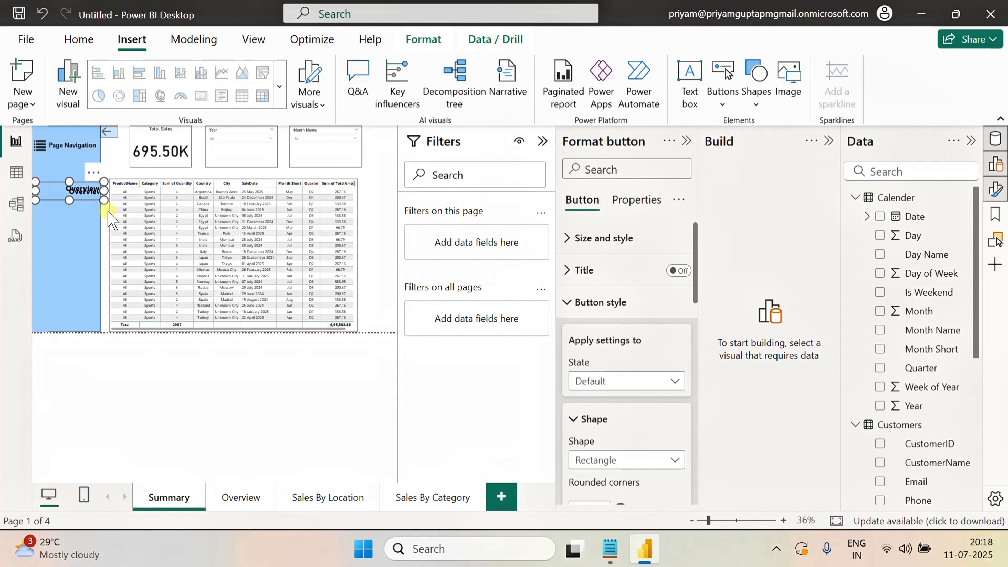
{"action": "key", "text": "ctrl+v"}
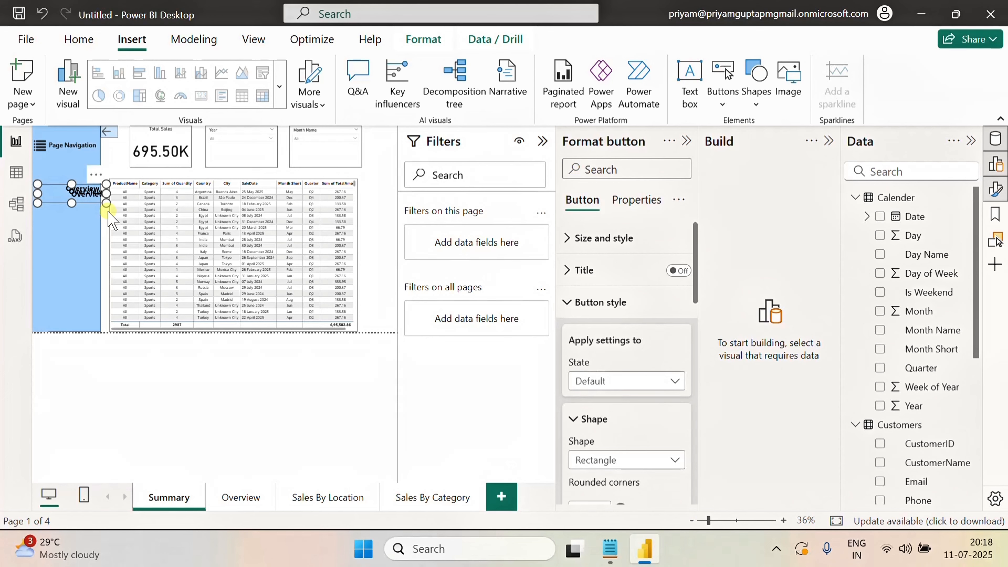
{"action": "left_click_drag", "start_coordinate": [75, 192], "coordinate": [81, 221]}
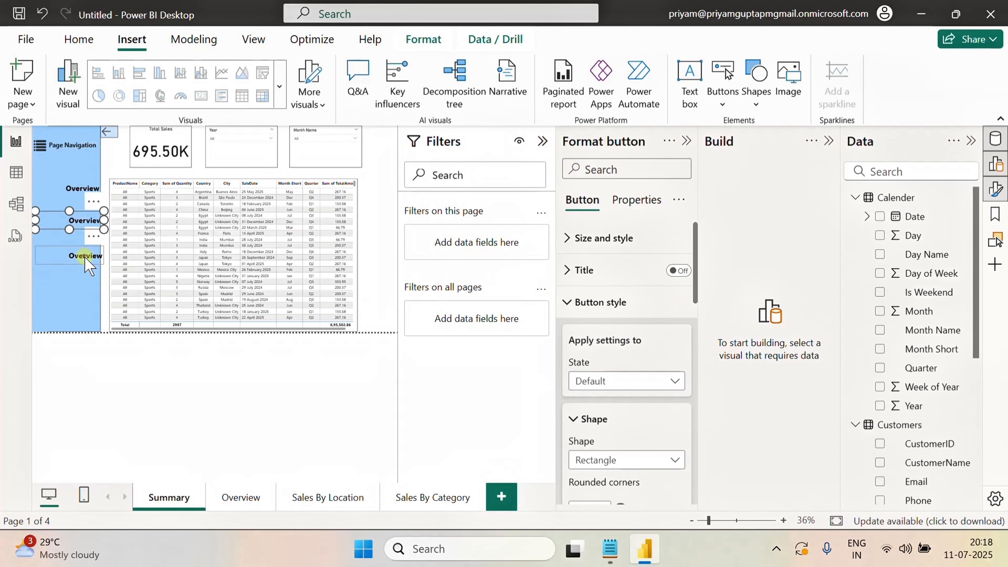
{"action": "left_click_drag", "start_coordinate": [85, 256], "coordinate": [85, 274]}
{"action": "left_click_drag", "start_coordinate": [80, 220], "coordinate": [79, 228]}
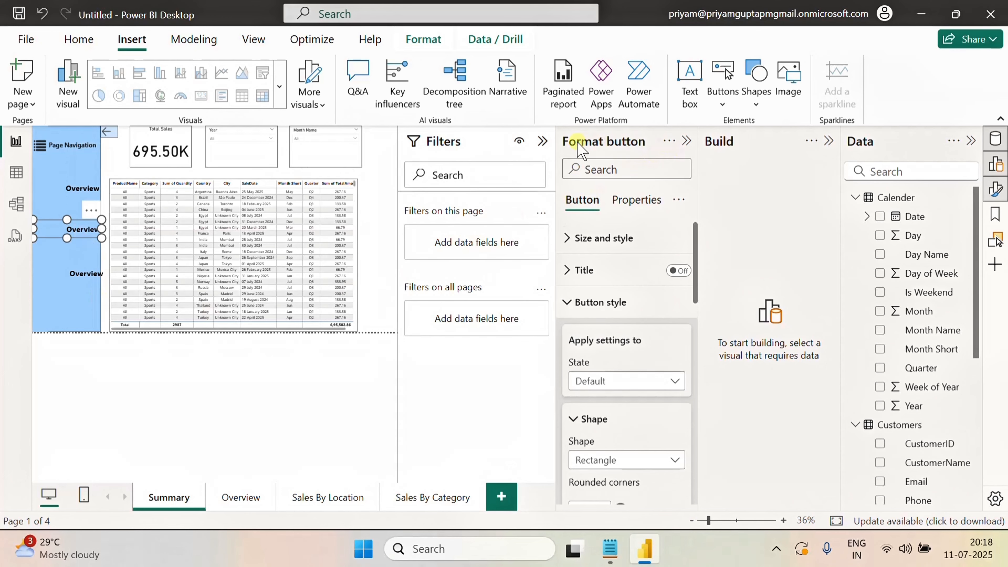
Change the second navigation button's text to Sales By Location
{"action": "left_click", "coordinate": [543, 141]}
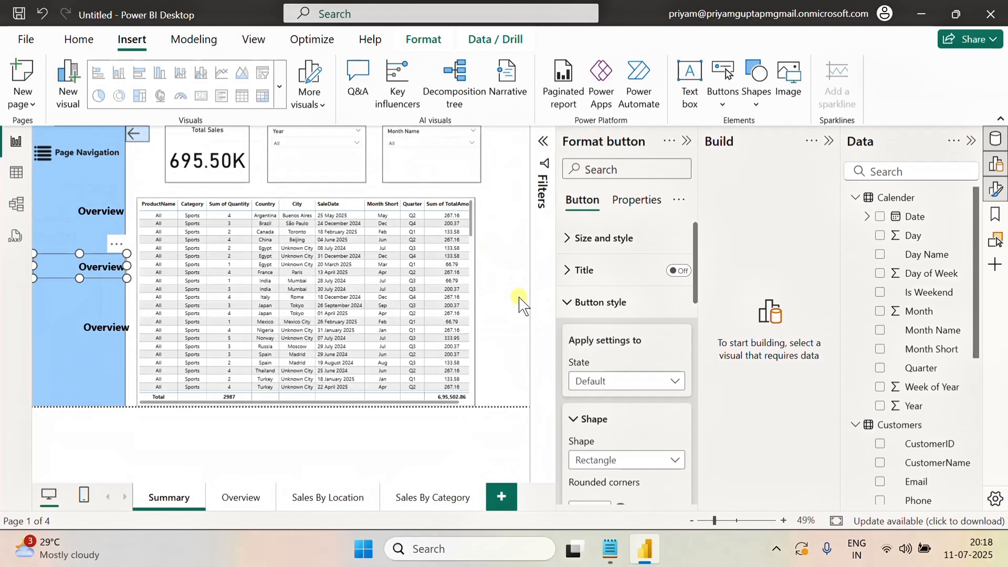
{"action": "left_click", "coordinate": [93, 218]}
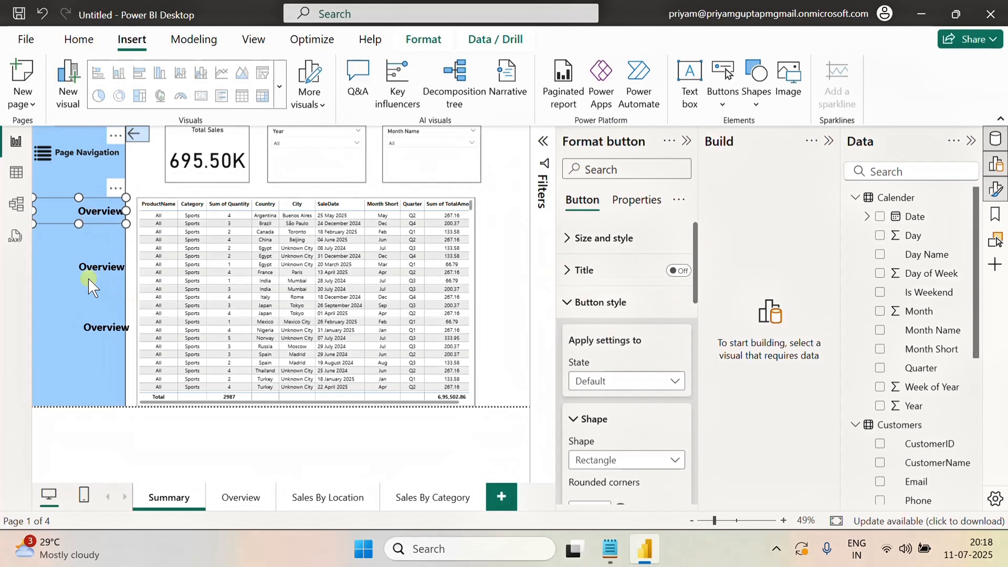
{"action": "left_click", "coordinate": [98, 266]}
{"action": "scroll", "coordinate": [645, 413], "scroll_direction": "down", "scroll_amount": 5}
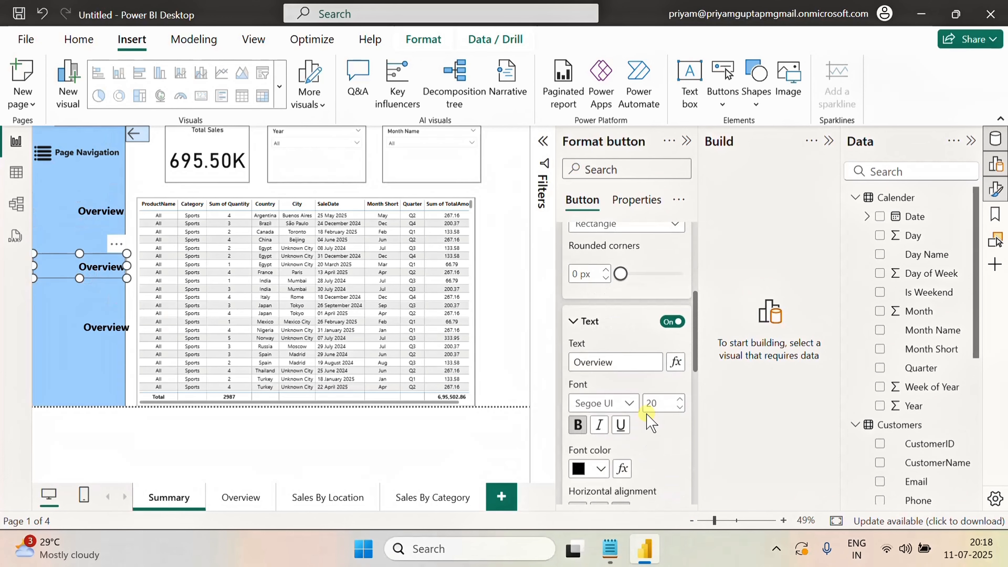
{"action": "left_click", "coordinate": [622, 283]}
{"action": "left_click_drag", "start_coordinate": [623, 283], "coordinate": [558, 283]}
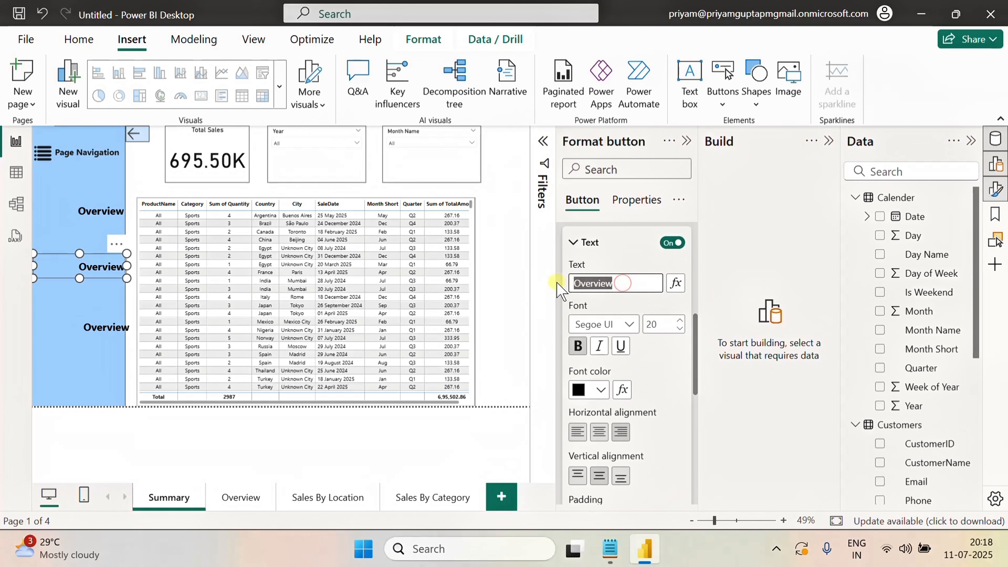
{"action": "key", "text": "BackSpace"}
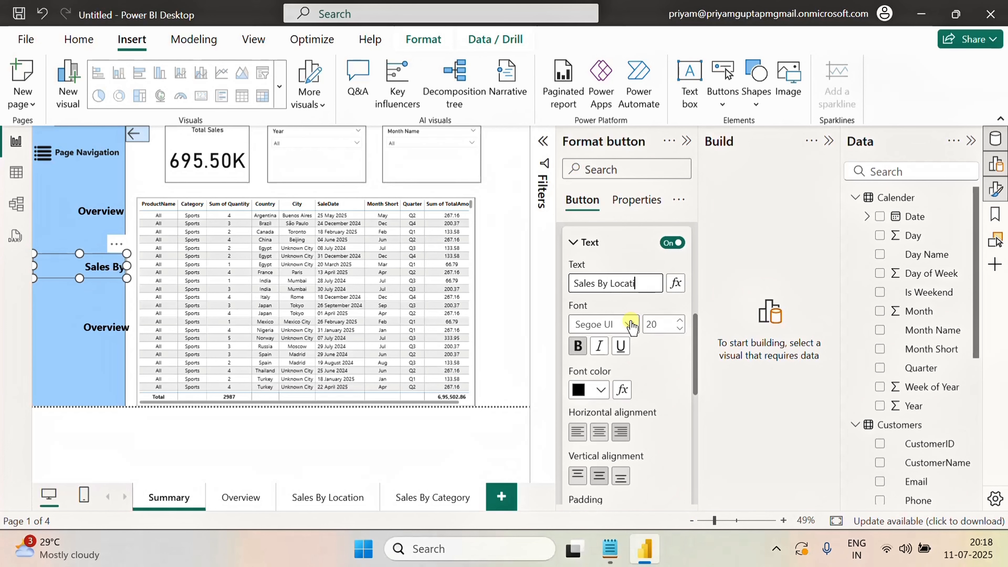
{"action": "type", "text": "Sales By Location"}
Change the third navigation button's text to Sales By Category
{"action": "left_click", "coordinate": [637, 298]}
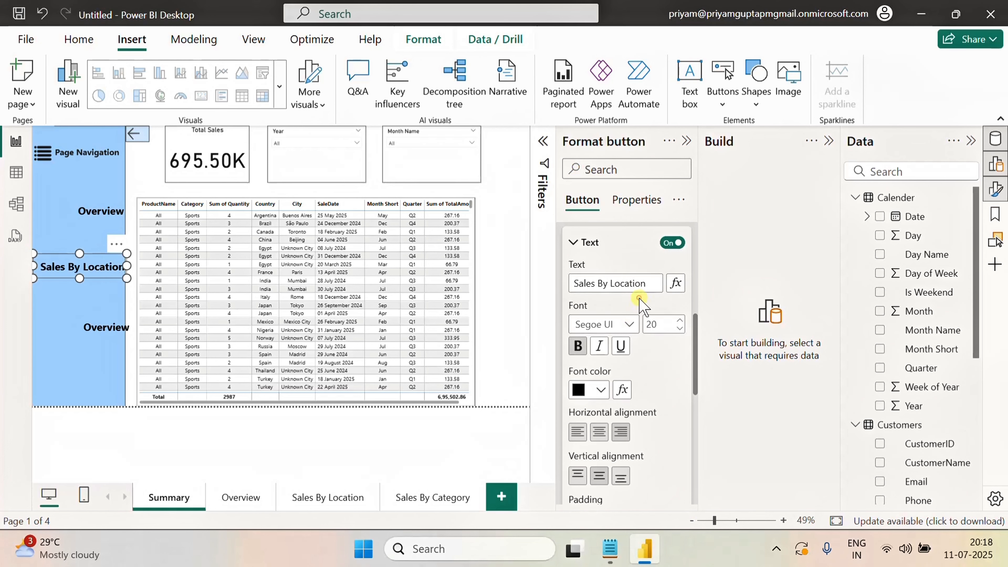
{"action": "left_click", "coordinate": [93, 331]}
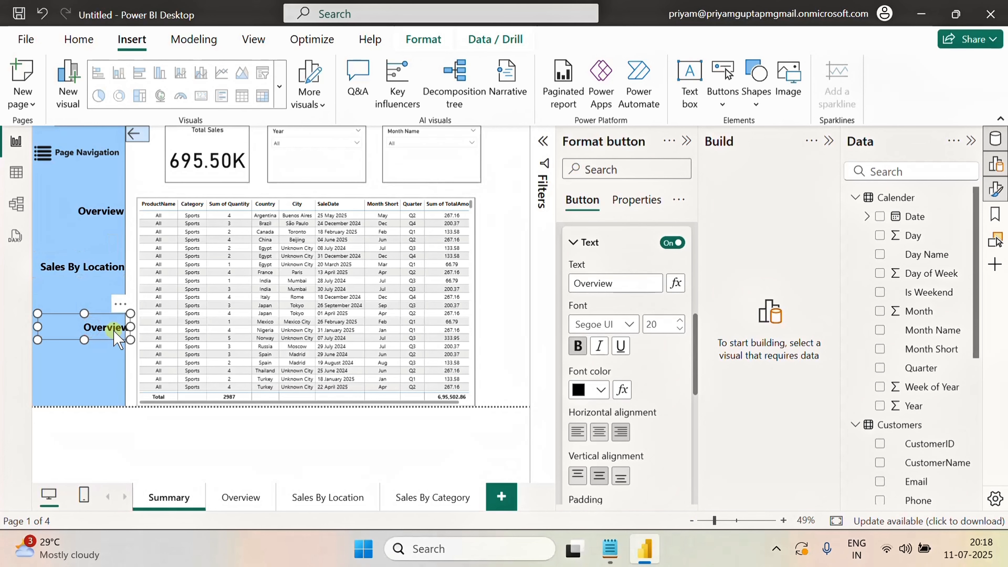
{"action": "left_click_drag", "start_coordinate": [94, 335], "coordinate": [89, 335]}
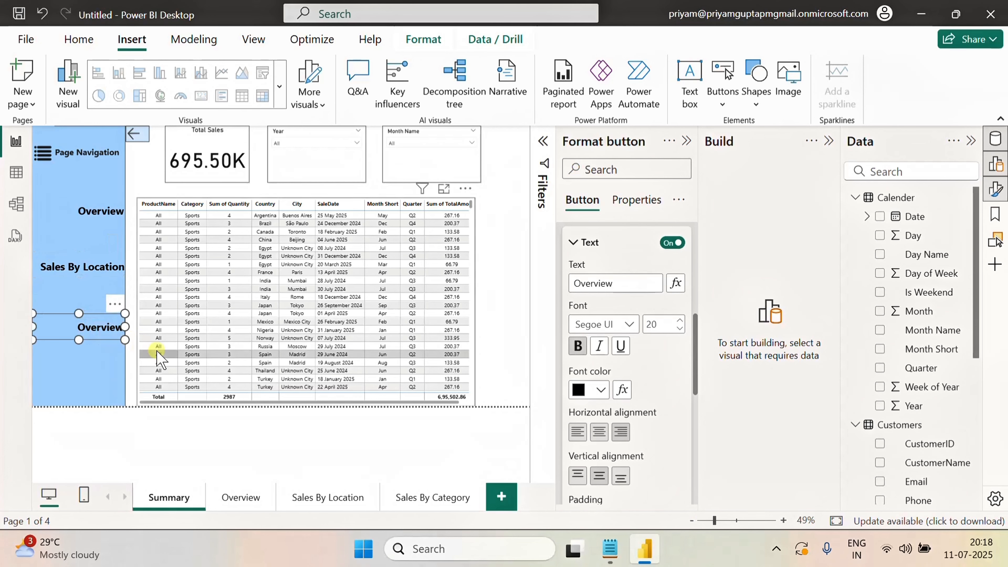
{"action": "double_click", "coordinate": [624, 279]}
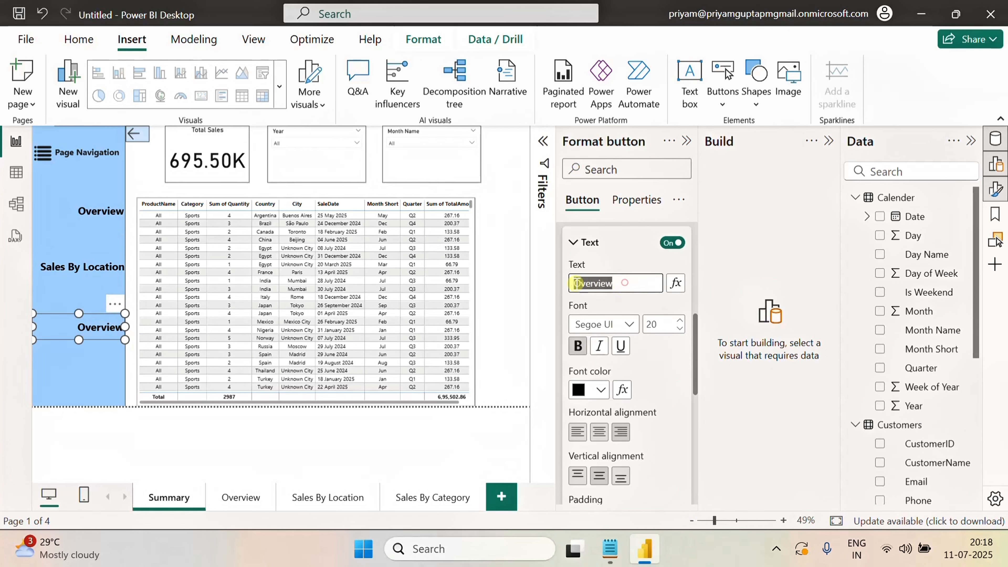
{"action": "key", "text": "BackSpace"}
{"action": "type", "text": "Sales By Categor"}
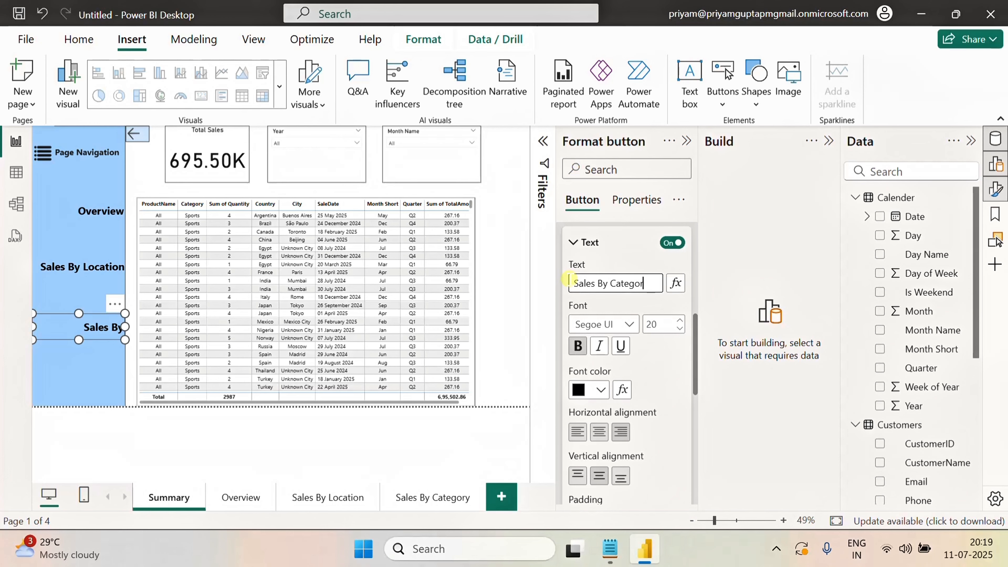
{"action": "type", "text": "y"}
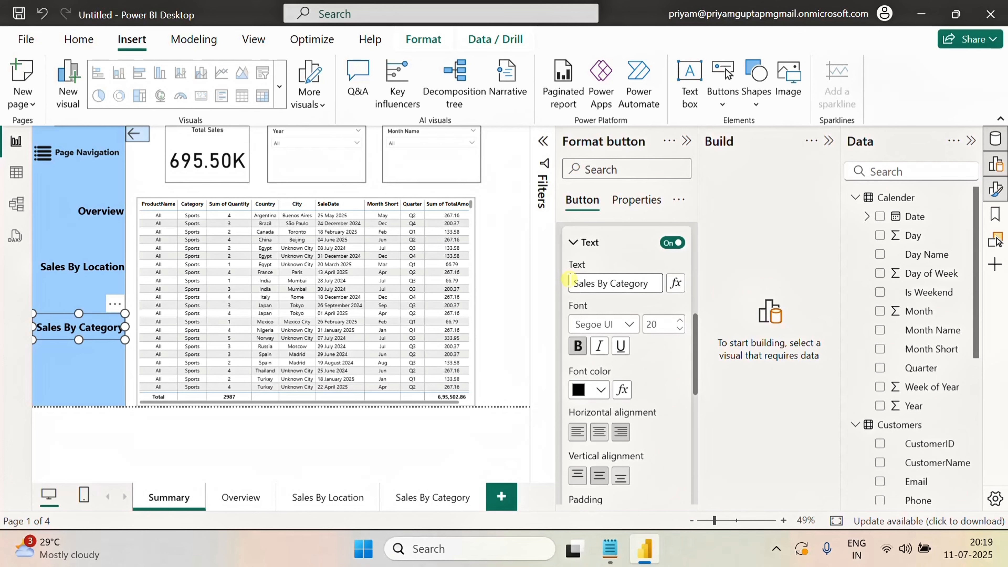
Reposition the Sales By Location and Sales By Category buttons to space the three buttons evenly down the panel
{"action": "left_click", "coordinate": [135, 363]}
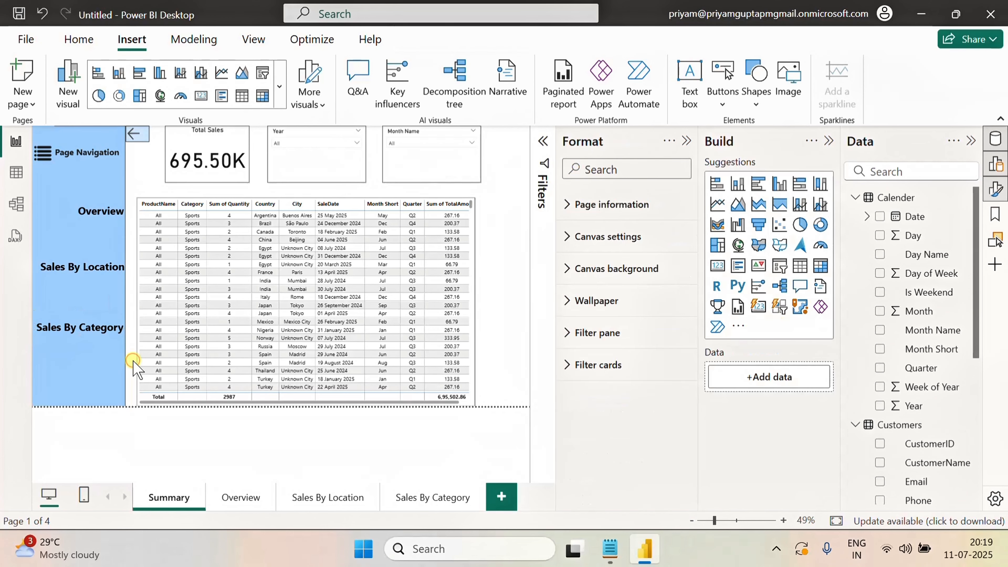
{"action": "left_click", "coordinate": [91, 272]}
{"action": "left_click_drag", "start_coordinate": [88, 269], "coordinate": [87, 277]}
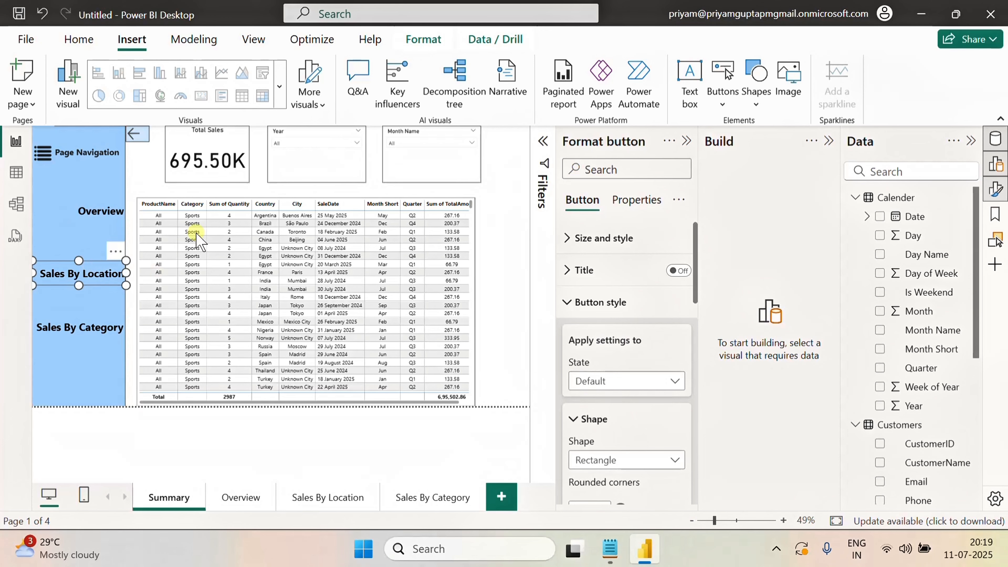
{"action": "left_click", "coordinate": [145, 177]}
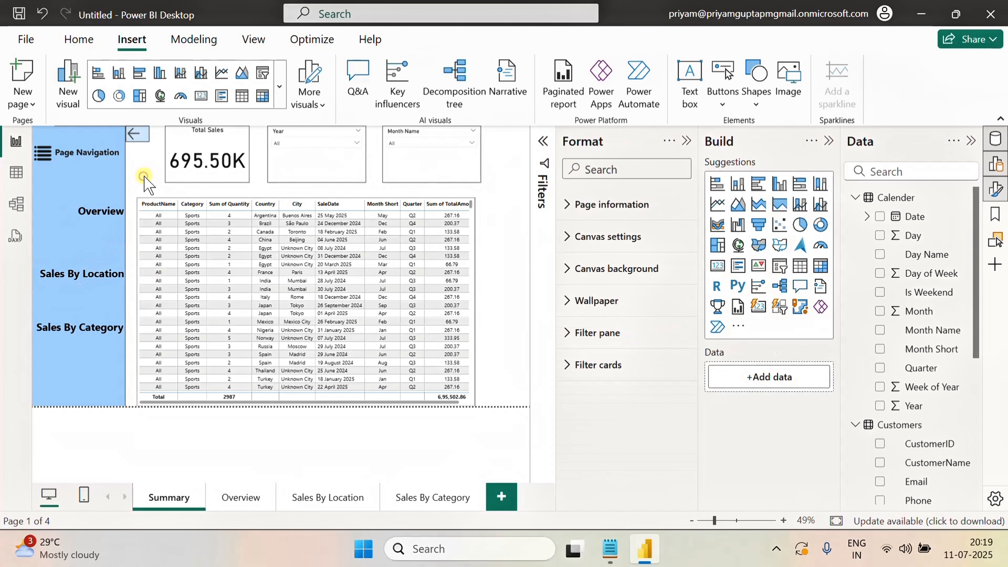
{"action": "left_click", "coordinate": [101, 345]}
{"action": "left_click_drag", "start_coordinate": [98, 339], "coordinate": [98, 347]}
{"action": "left_click", "coordinate": [137, 184]}
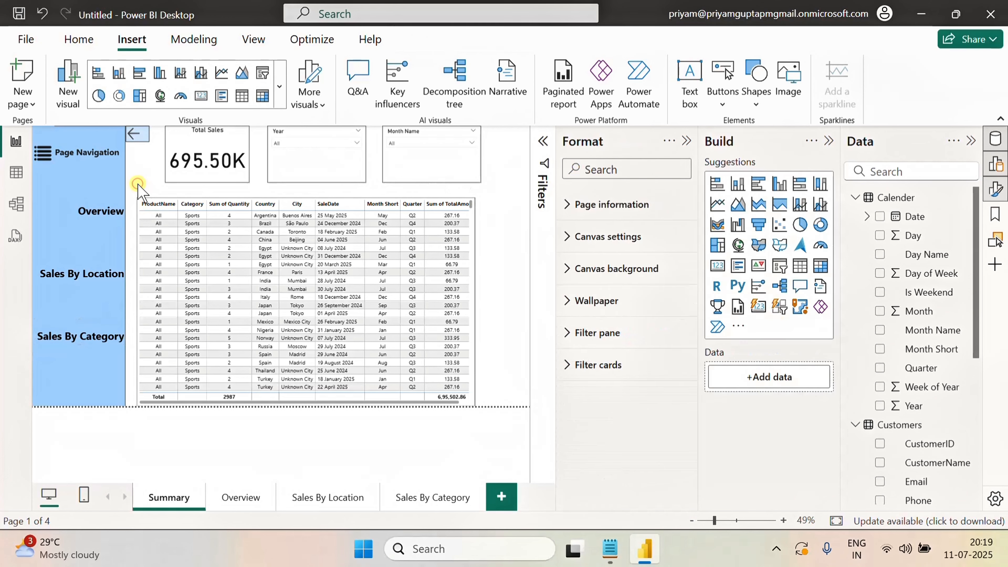
{"action": "left_click", "coordinate": [99, 212]}
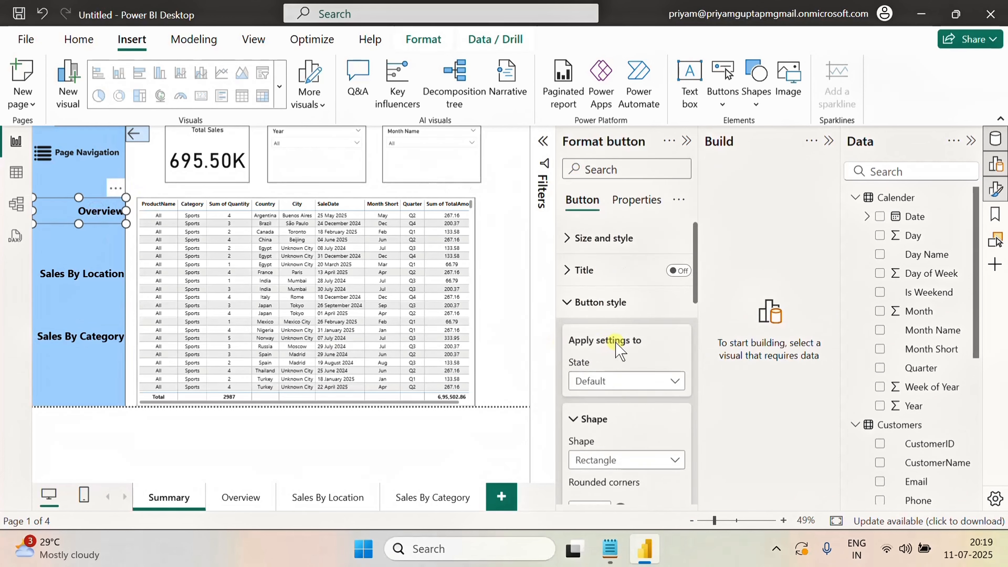
Turn on the Overview button's action and set it to page navigation with Overview as the destination
{"action": "scroll", "coordinate": [620, 351], "scroll_direction": "down", "scroll_amount": 10}
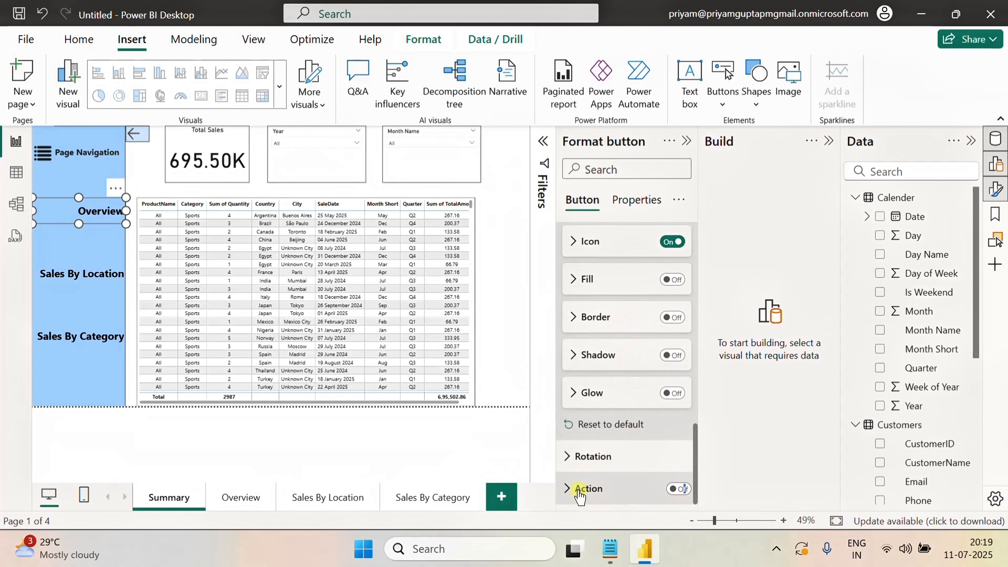
{"action": "scroll", "coordinate": [652, 479], "scroll_direction": "down", "scroll_amount": 5}
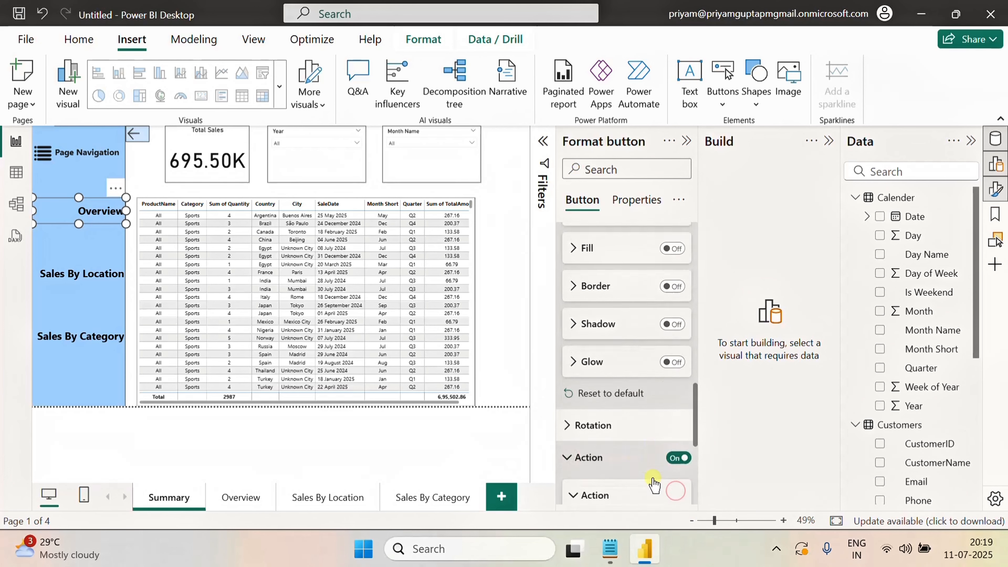
{"action": "left_click", "coordinate": [634, 332]}
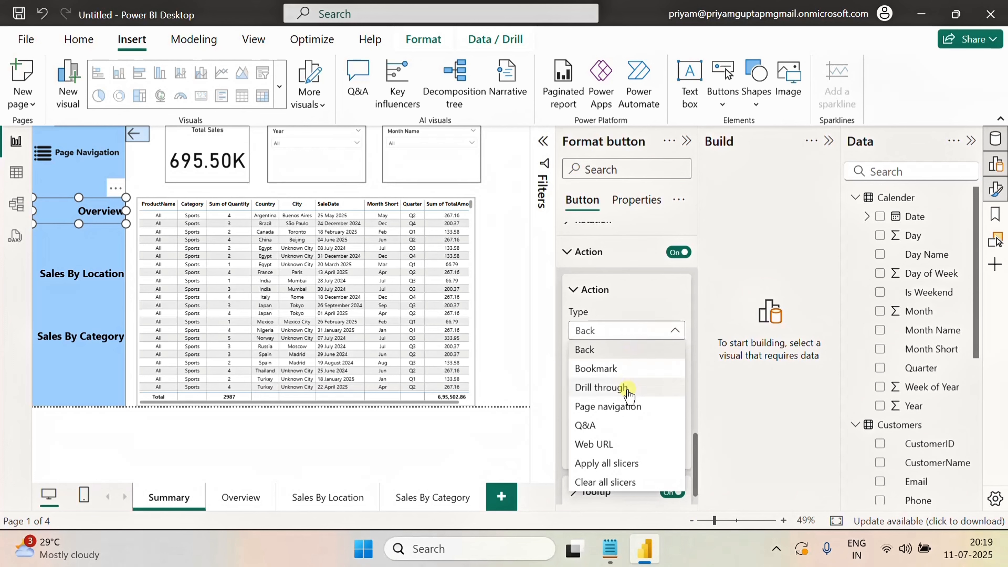
{"action": "left_click", "coordinate": [625, 405]}
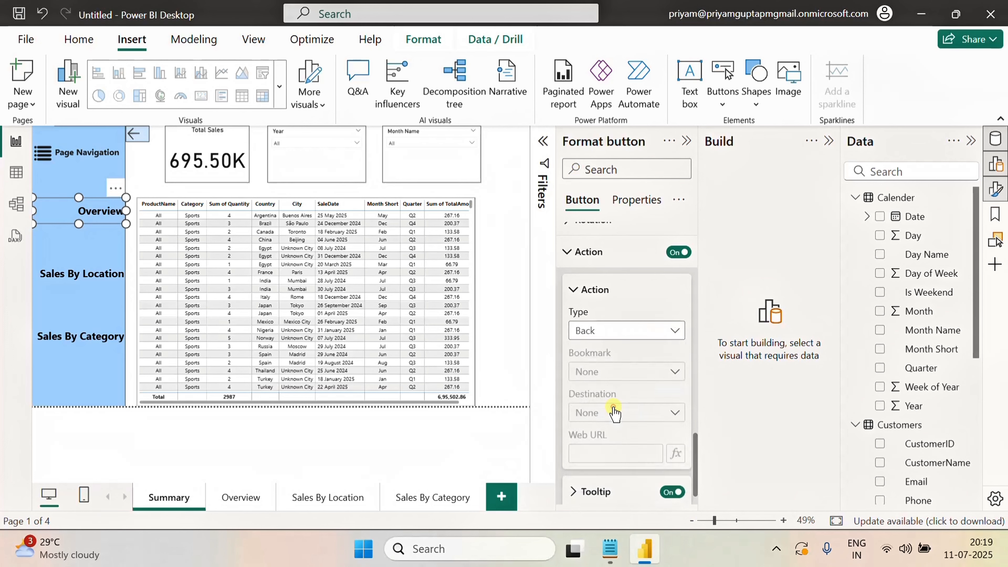
{"action": "left_click", "coordinate": [636, 414]}
{"action": "left_click", "coordinate": [608, 456]}
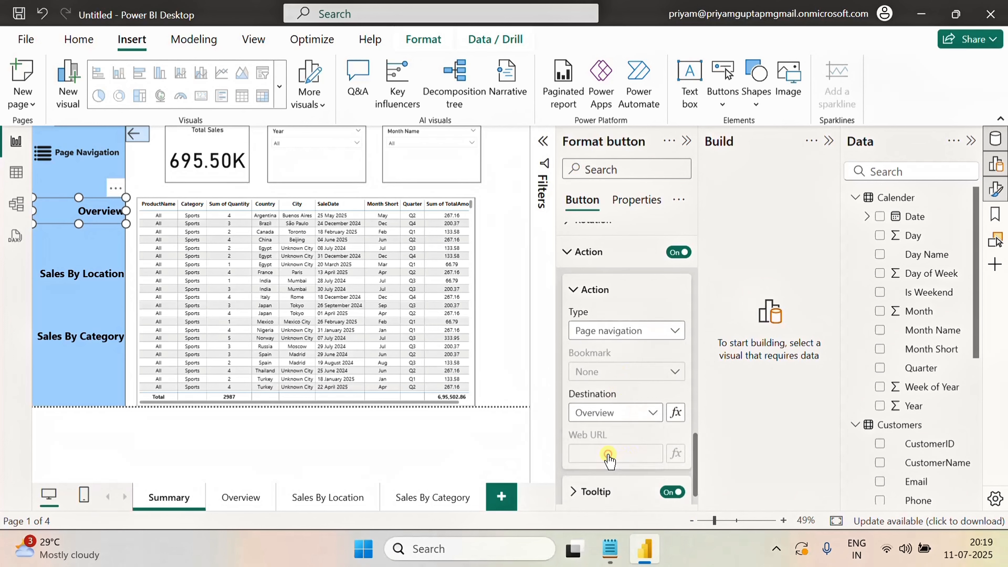
{"action": "left_click", "coordinate": [643, 334]}
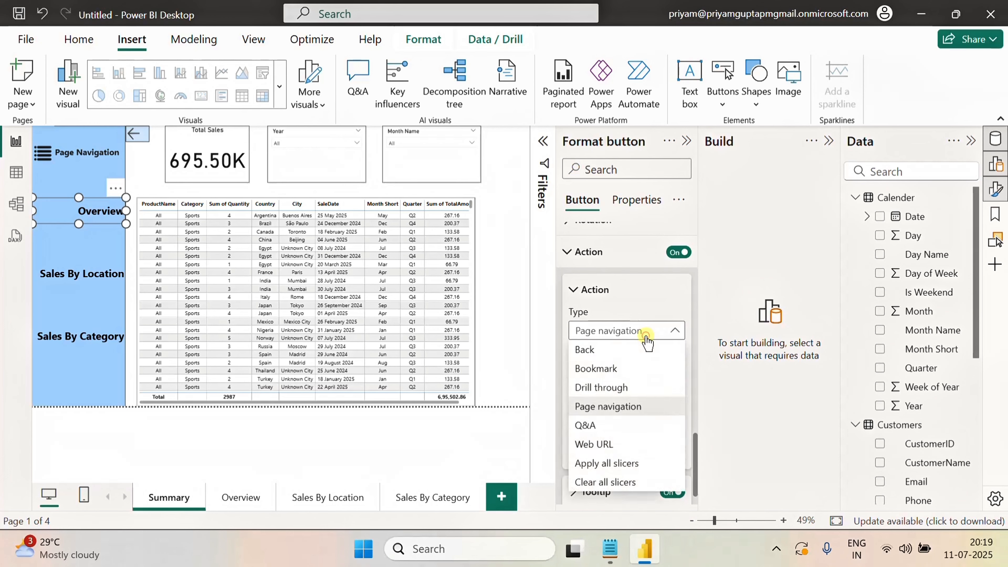
{"action": "left_click", "coordinate": [636, 301]}
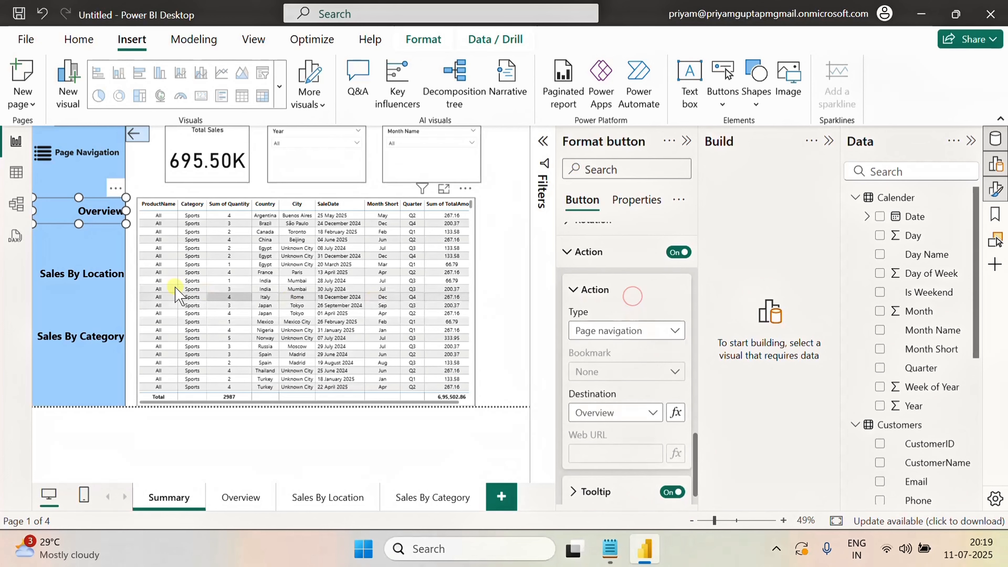
Turn on the Sales By Location button's action and set it to page navigation with Sales By Location as the destination
{"action": "left_click", "coordinate": [68, 285]}
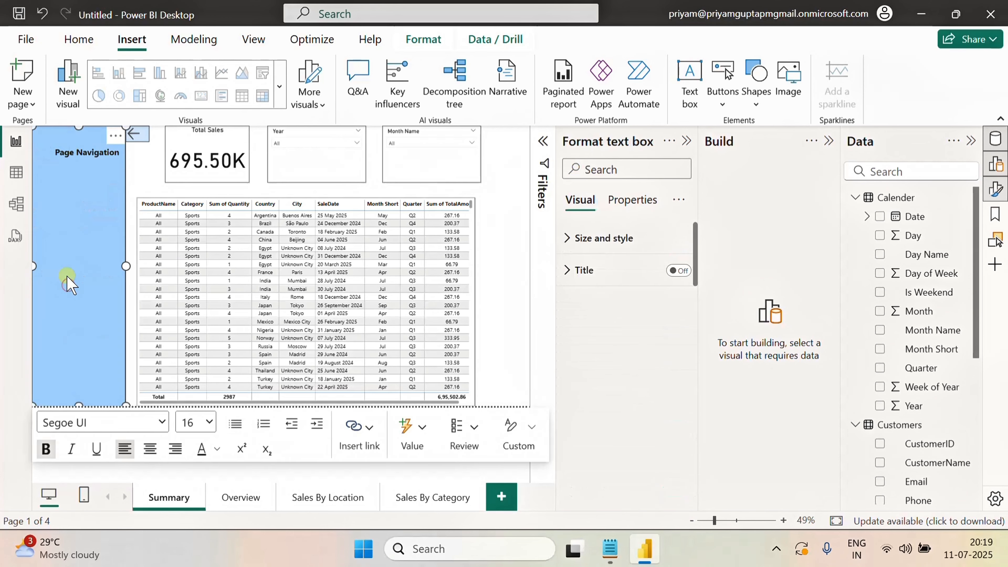
{"action": "left_click", "coordinate": [129, 237]}
{"action": "left_click", "coordinate": [106, 274]}
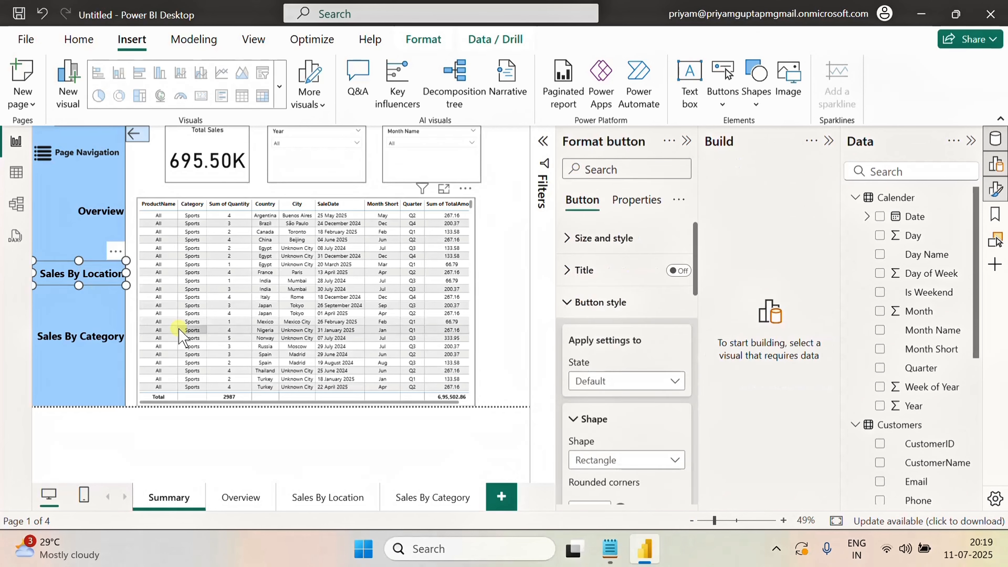
{"action": "scroll", "coordinate": [638, 383], "scroll_direction": "down", "scroll_amount": 5}
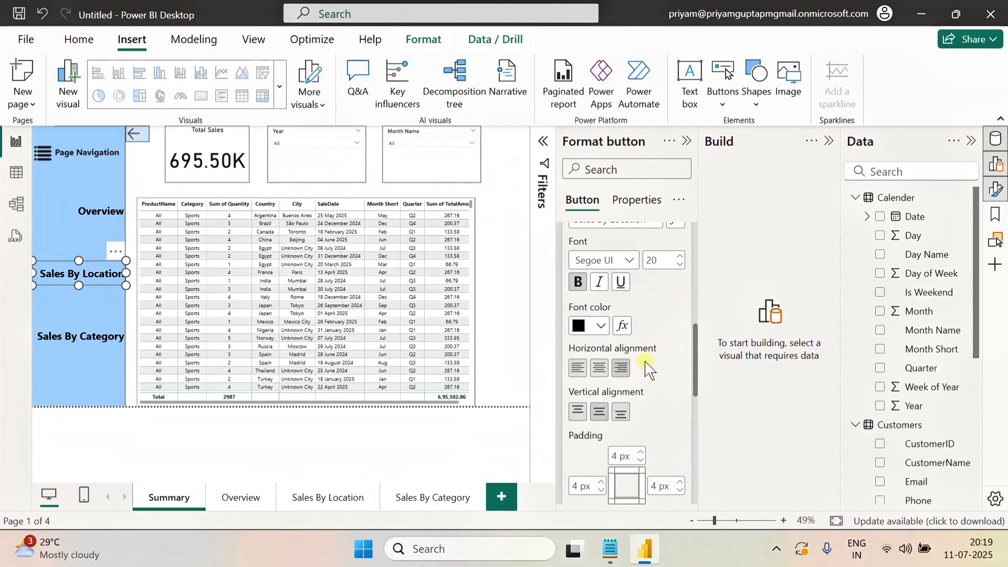
{"action": "scroll", "coordinate": [651, 387], "scroll_direction": "down", "scroll_amount": 10}
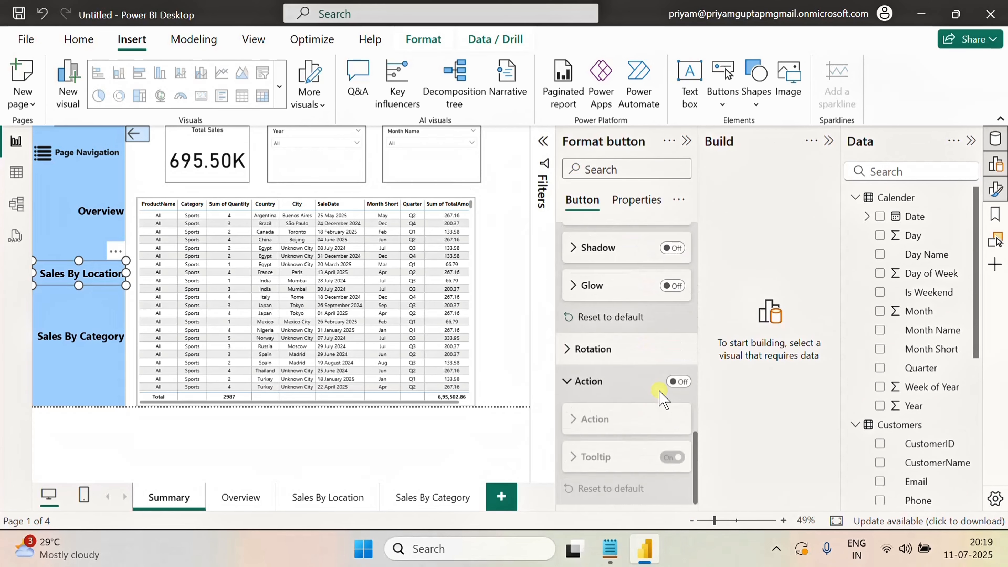
{"action": "left_click", "coordinate": [670, 382]}
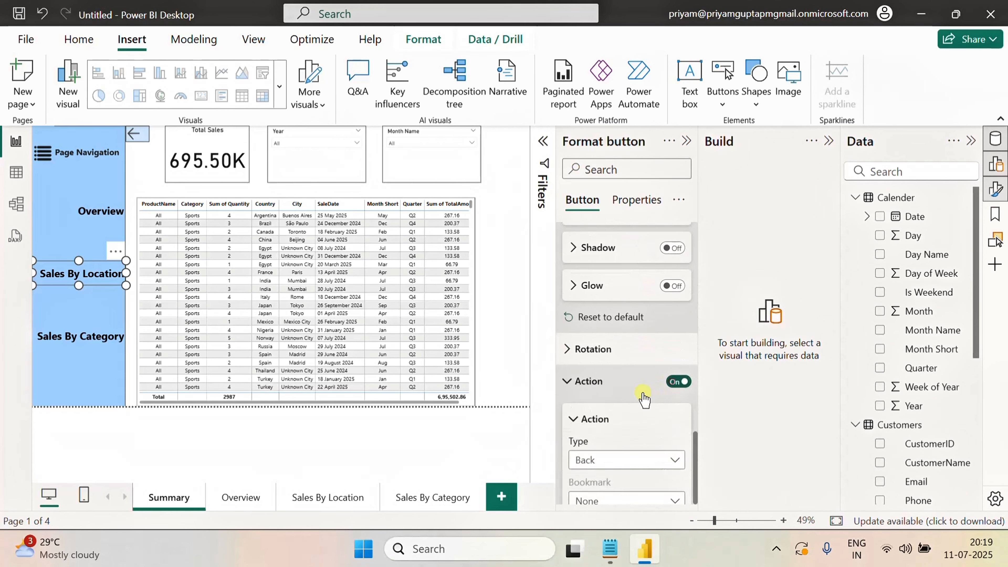
{"action": "left_click", "coordinate": [643, 460]}
{"action": "left_click", "coordinate": [619, 364]}
{"action": "scroll", "coordinate": [645, 436], "scroll_direction": "down", "scroll_amount": 4}
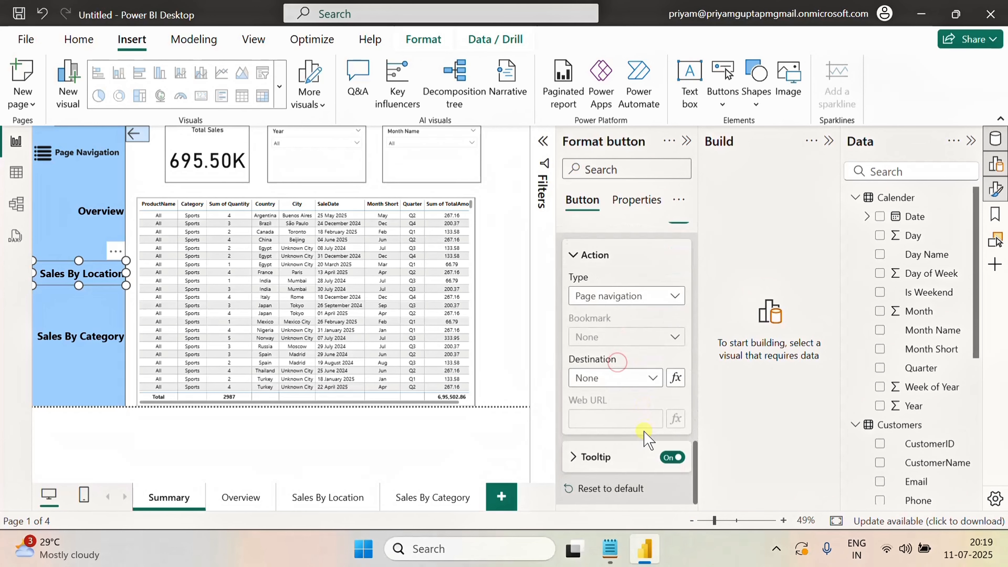
{"action": "left_click", "coordinate": [632, 384]}
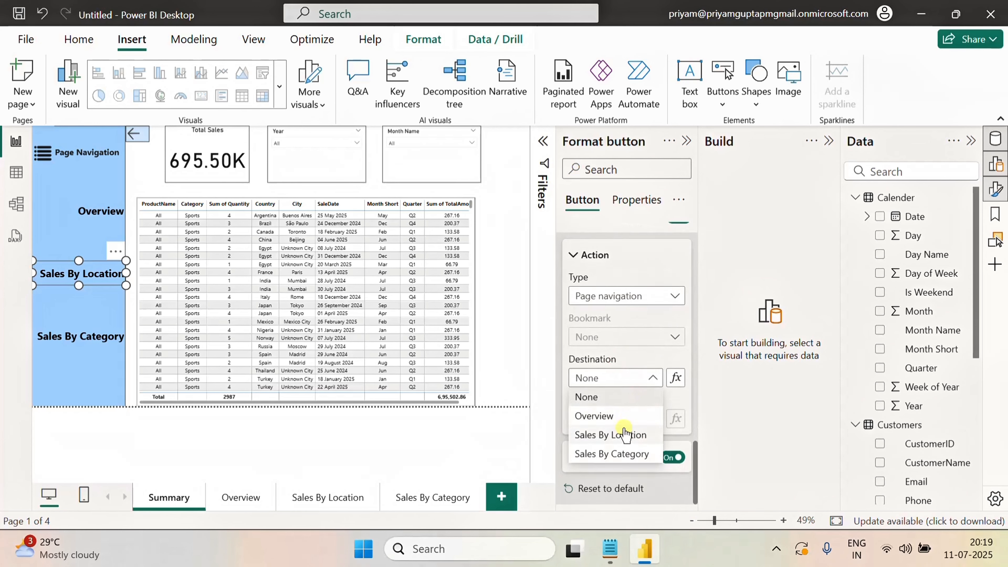
{"action": "left_click", "coordinate": [617, 436]}
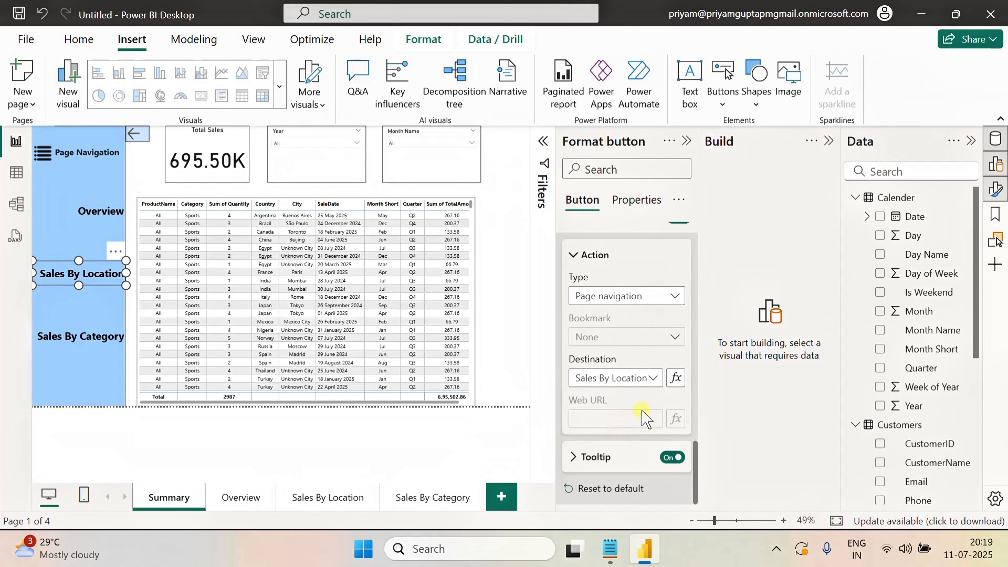
Turn on the Sales By Category button's action and set it to page navigation with Sales By Category as the destination
{"action": "left_click", "coordinate": [88, 349]}
{"action": "left_click", "coordinate": [679, 381]}
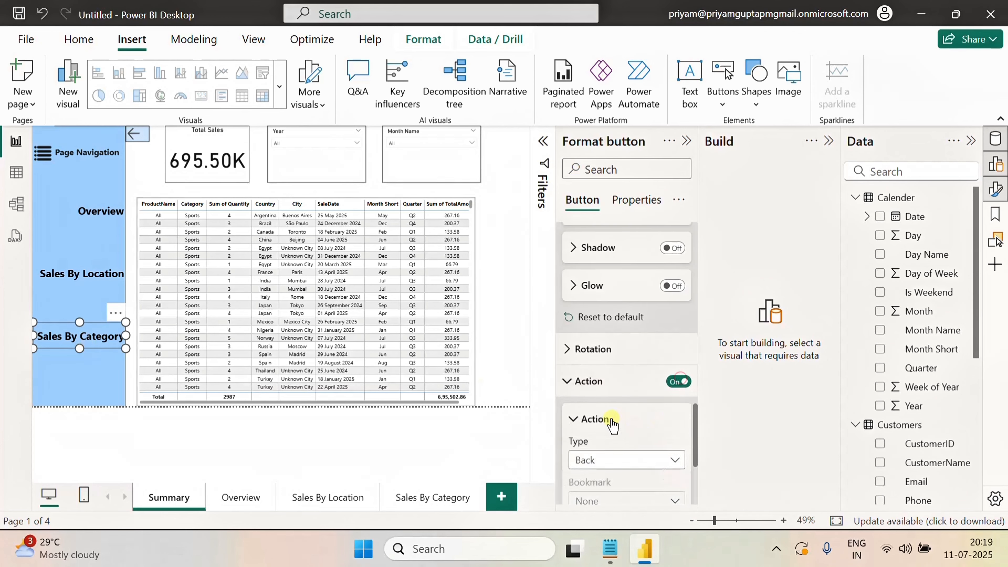
{"action": "scroll", "coordinate": [631, 437], "scroll_direction": "down", "scroll_amount": 3}
{"action": "left_click", "coordinate": [631, 312]}
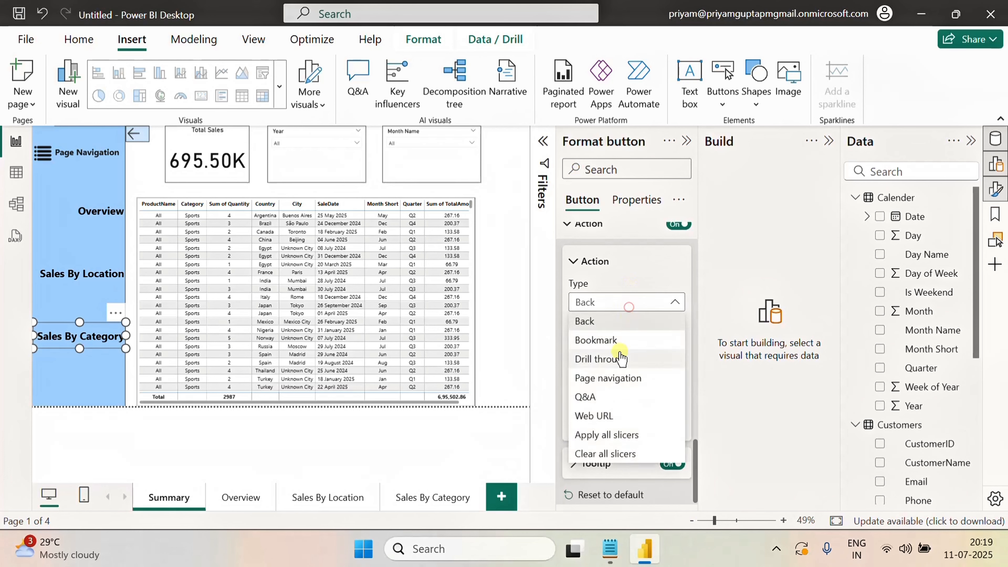
{"action": "left_click", "coordinate": [605, 378]}
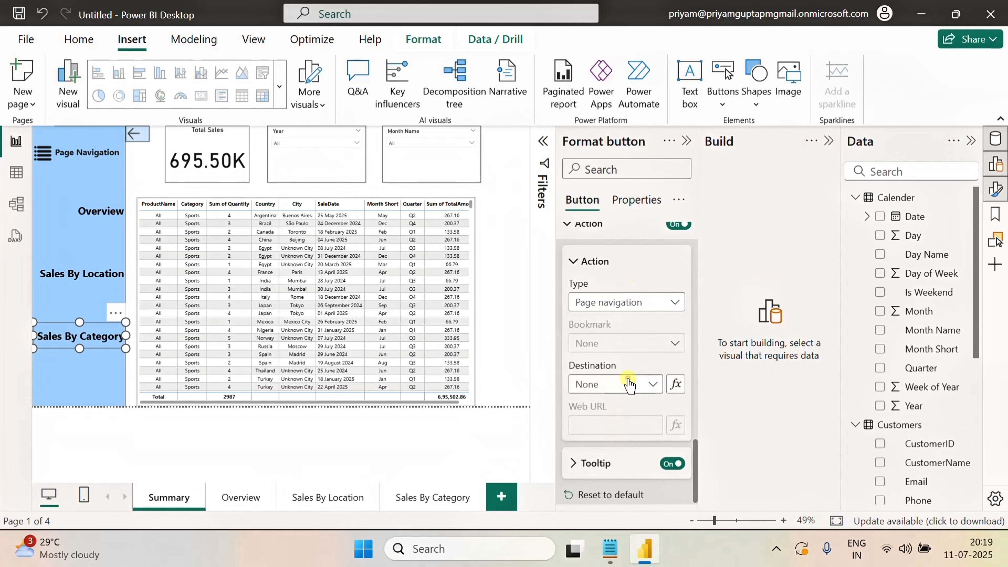
{"action": "left_click", "coordinate": [631, 383]}
{"action": "left_click", "coordinate": [616, 461]}
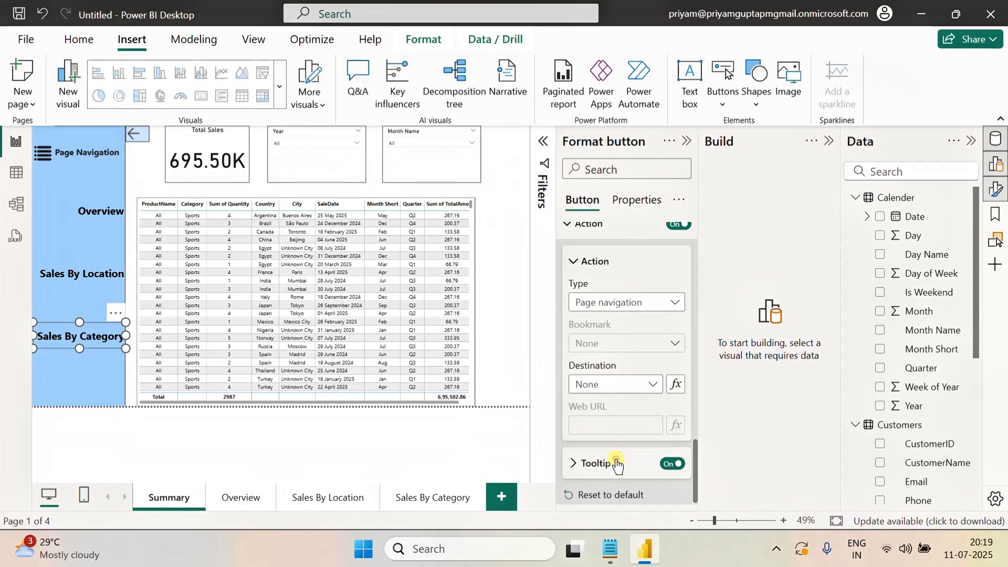
{"action": "left_click", "coordinate": [574, 266]}
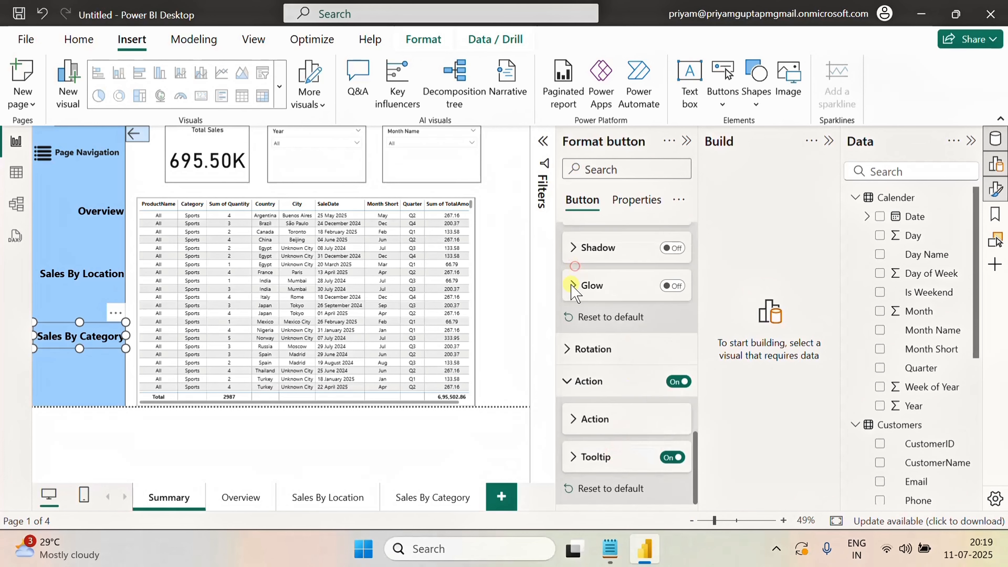
{"action": "left_click", "coordinate": [143, 187]}
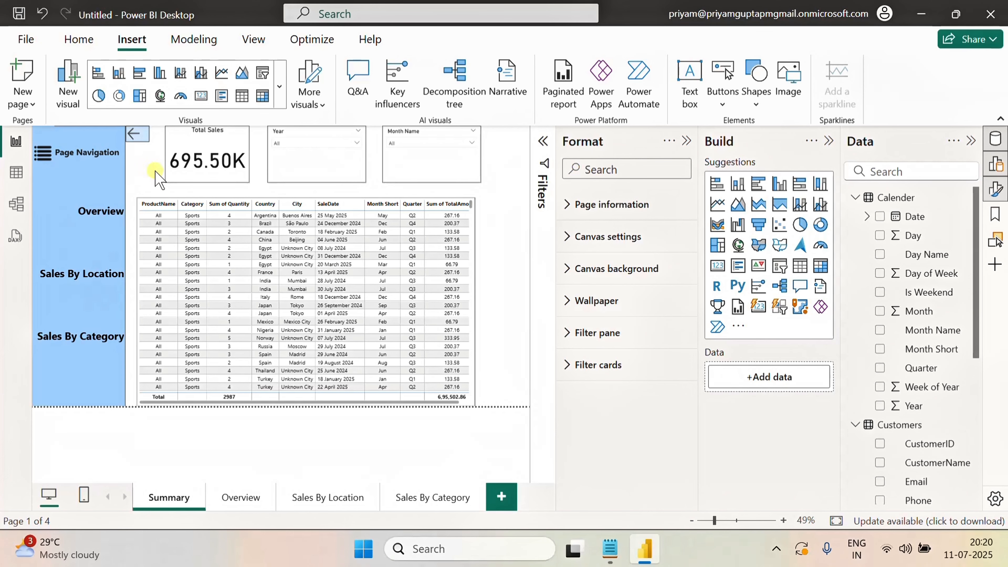
Open the bookmarks list and update the Open bookmark with the current Summary page state
{"action": "left_click", "coordinate": [994, 215]}
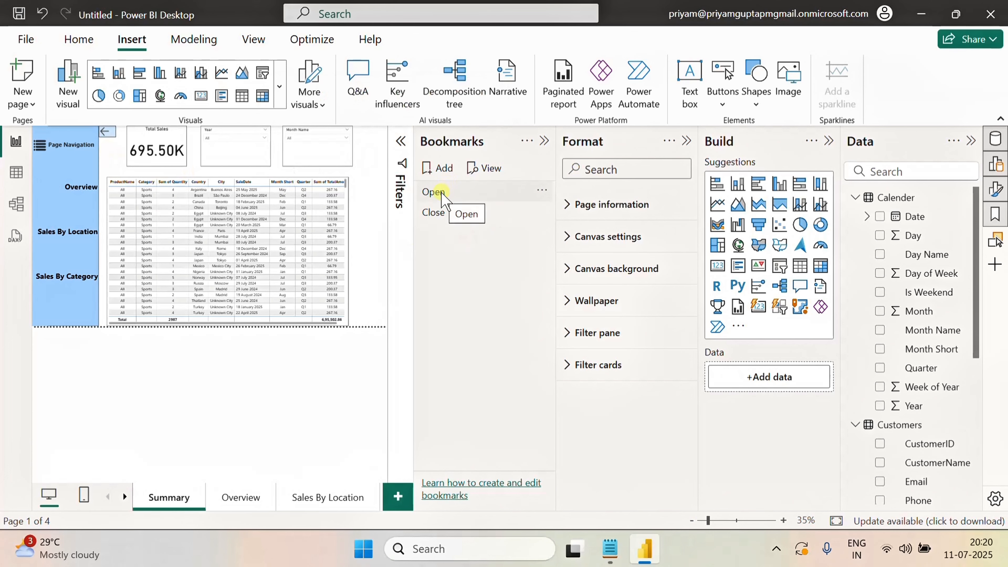
{"action": "left_click", "coordinate": [542, 192]}
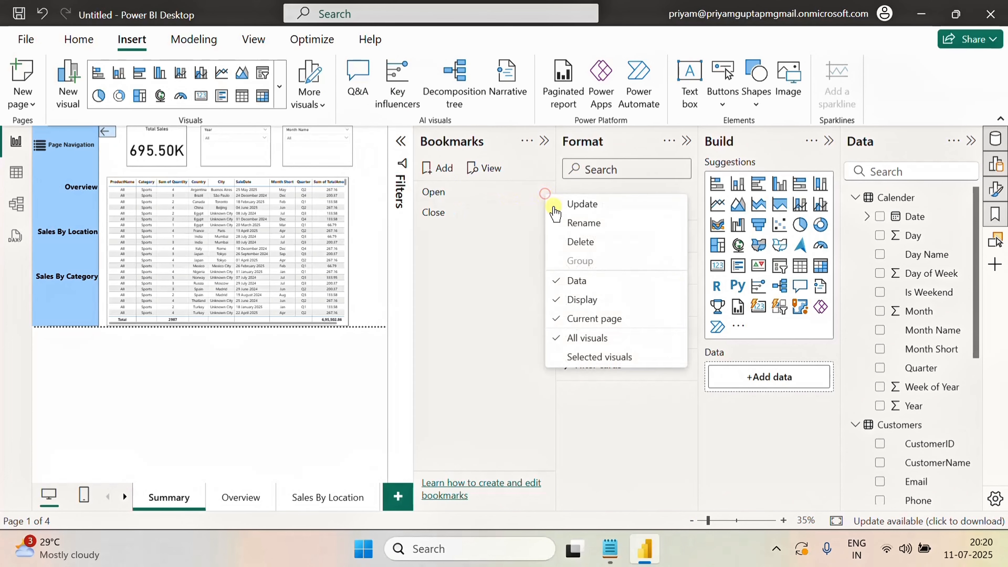
{"action": "left_click", "coordinate": [577, 203]}
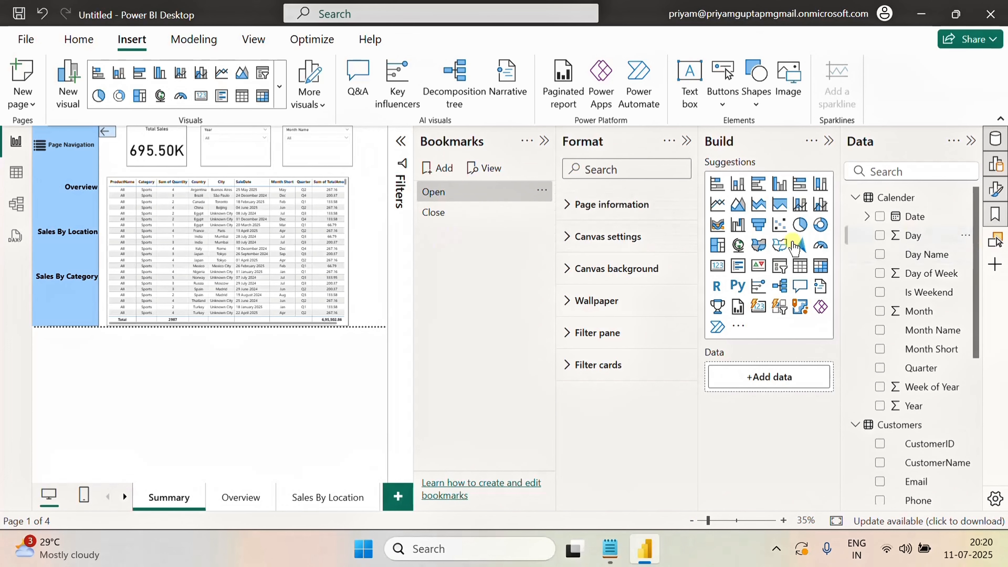
Apply the Close bookmark, hide the three Overview navigation buttons, and update the Close bookmark with that state
{"action": "left_click", "coordinate": [466, 215]}
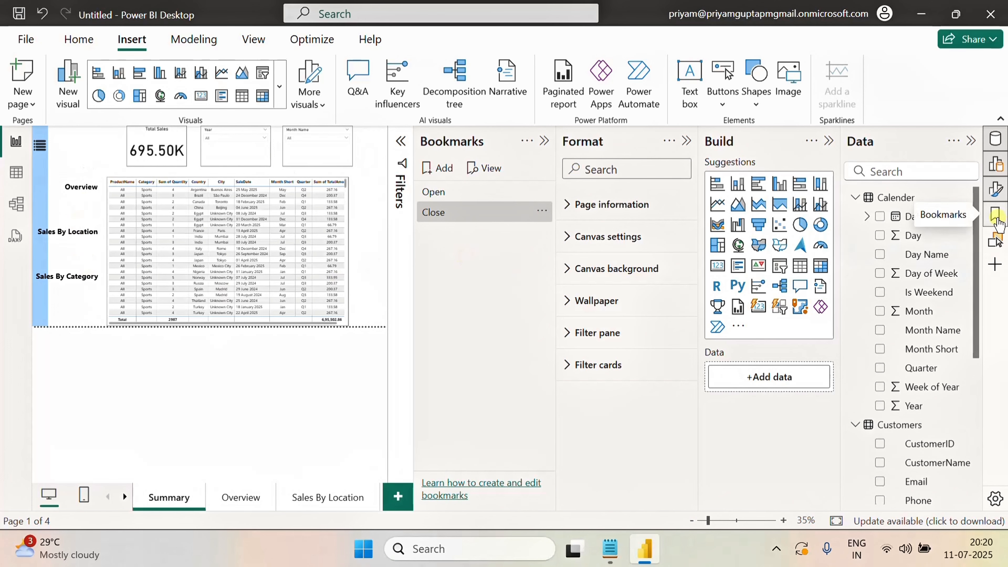
{"action": "left_click", "coordinate": [996, 241]}
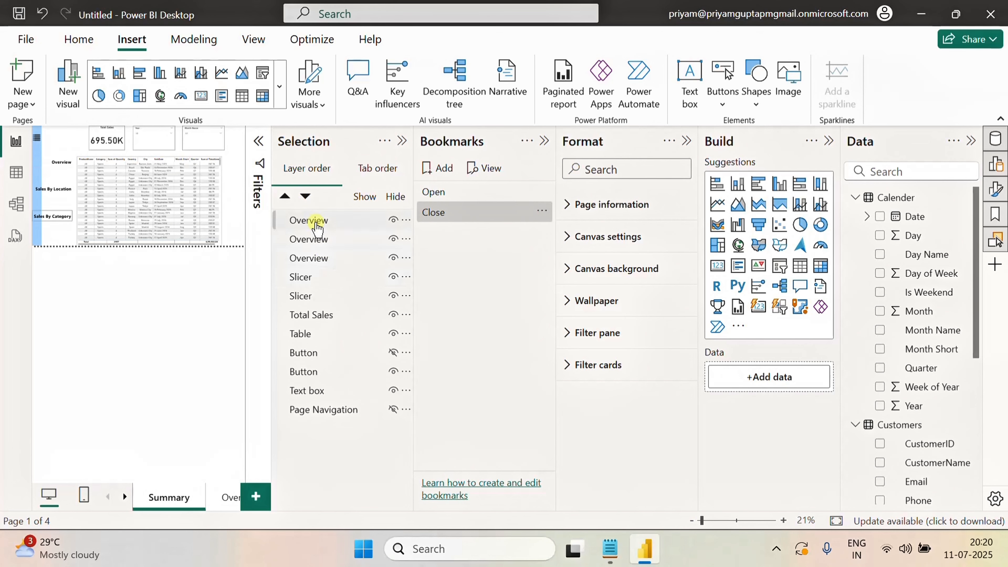
{"action": "left_click", "coordinate": [393, 220]}
{"action": "left_click", "coordinate": [393, 239]}
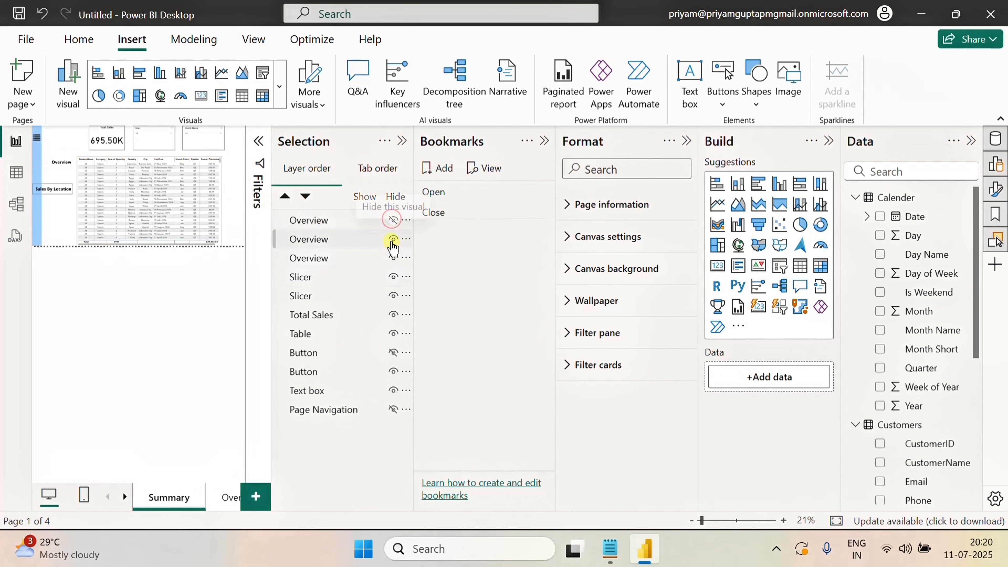
{"action": "left_click", "coordinate": [393, 258]}
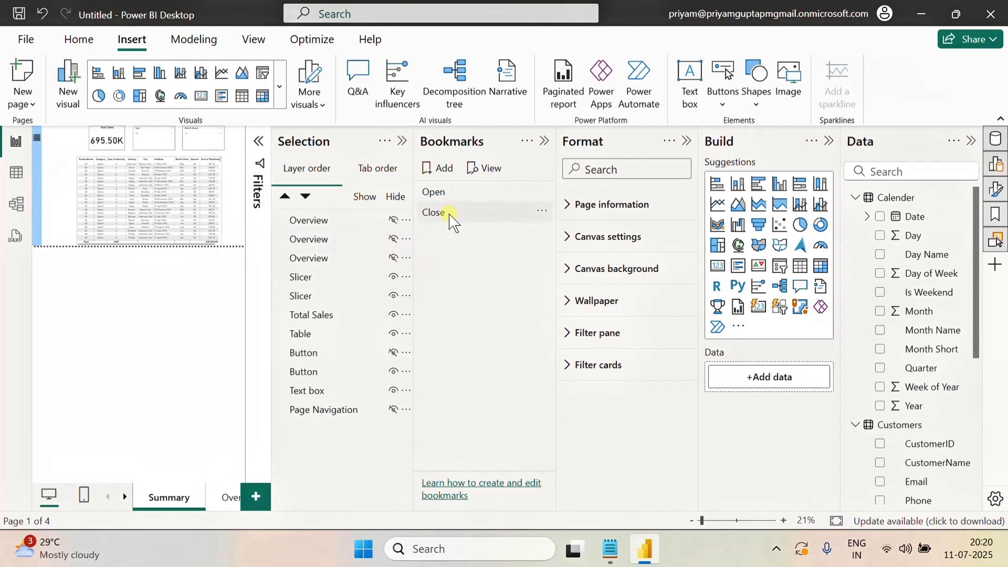
{"action": "left_click", "coordinate": [543, 211]}
{"action": "left_click", "coordinate": [583, 219]}
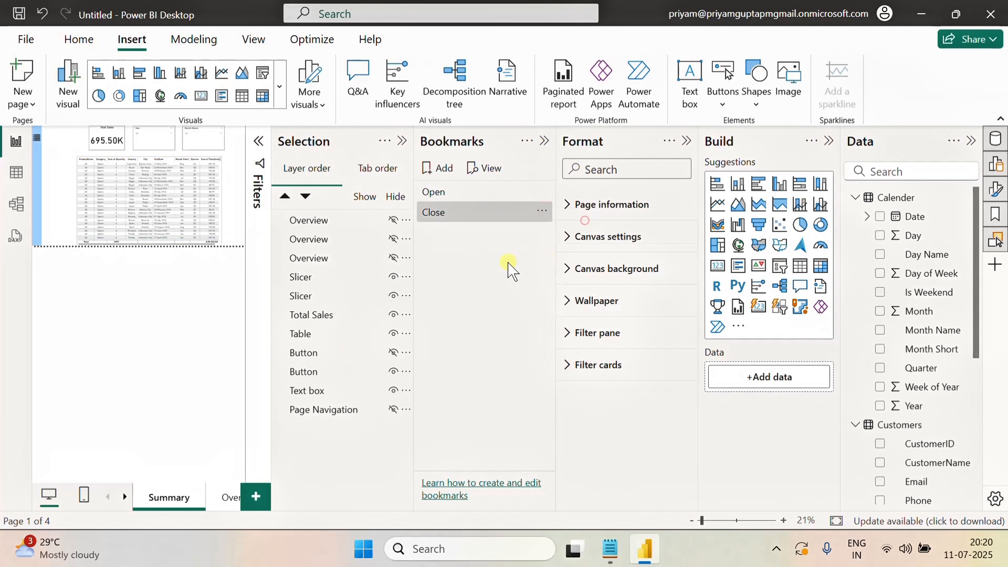
Collapse the side panes and test opening the navigation panel and following the Overview button
{"action": "left_click", "coordinate": [828, 141]}
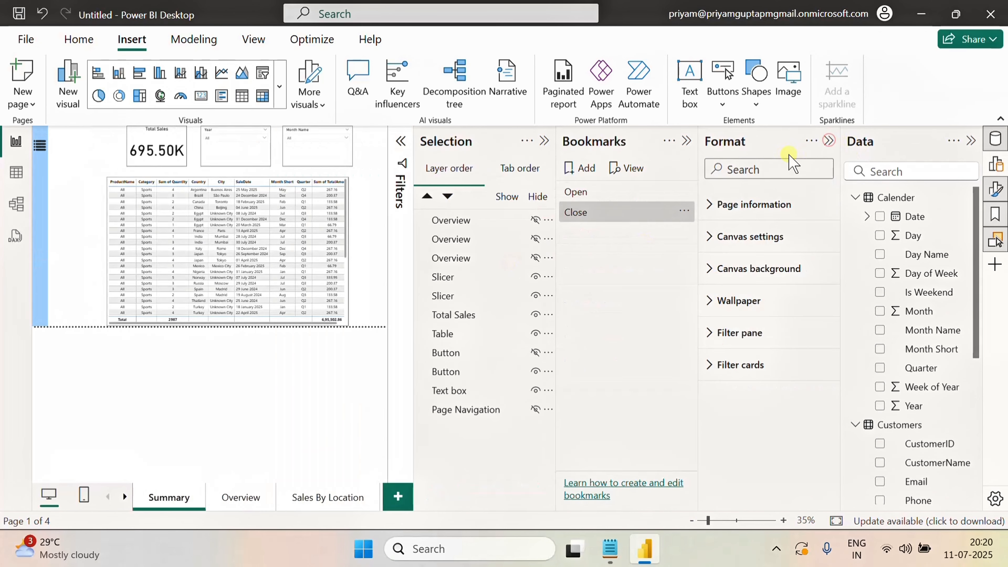
{"action": "left_click", "coordinate": [830, 141]}
{"action": "left_click", "coordinate": [831, 141]}
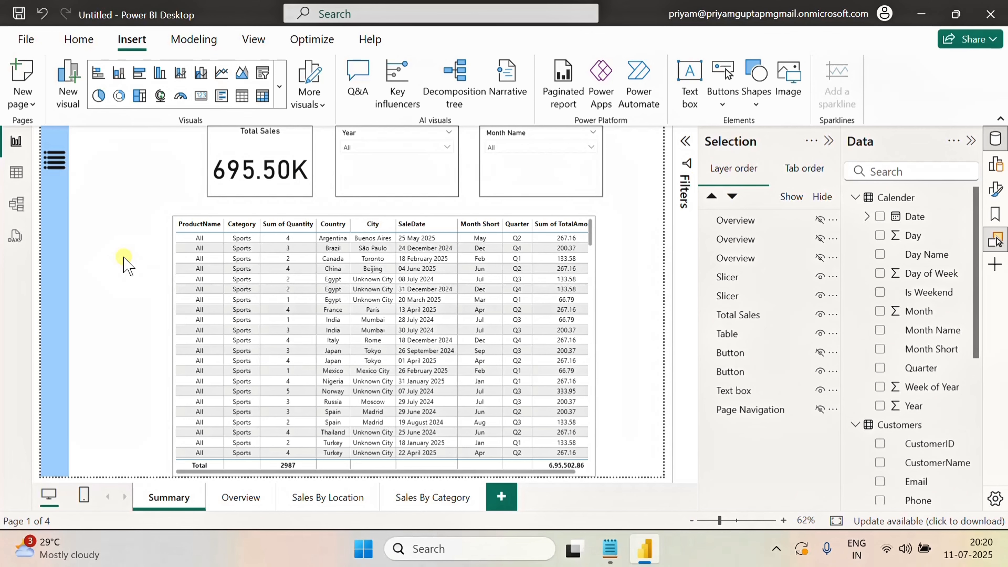
{"action": "left_click", "coordinate": [54, 159], "text": "ctrl"}
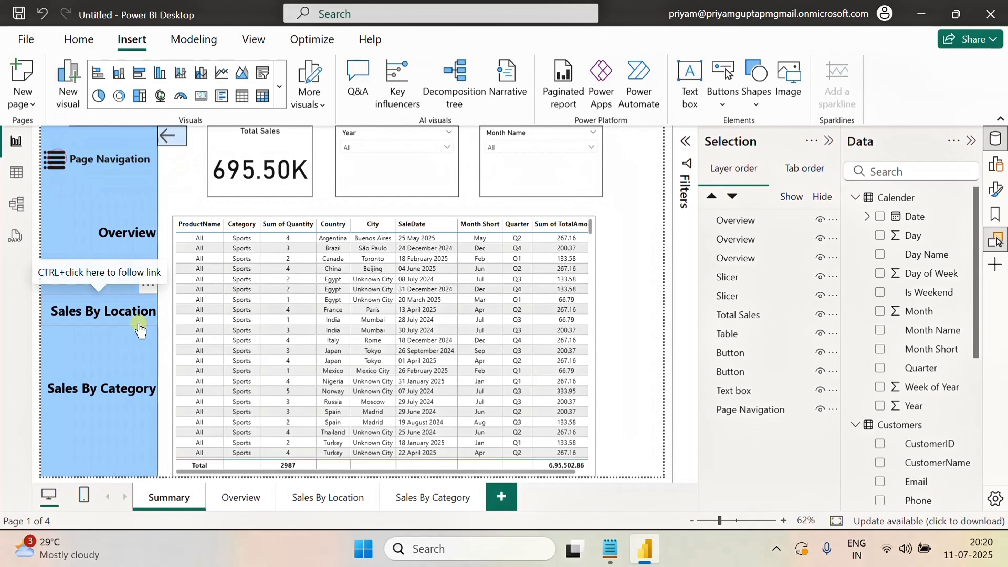
{"action": "left_click", "coordinate": [121, 231], "text": "ctrl"}
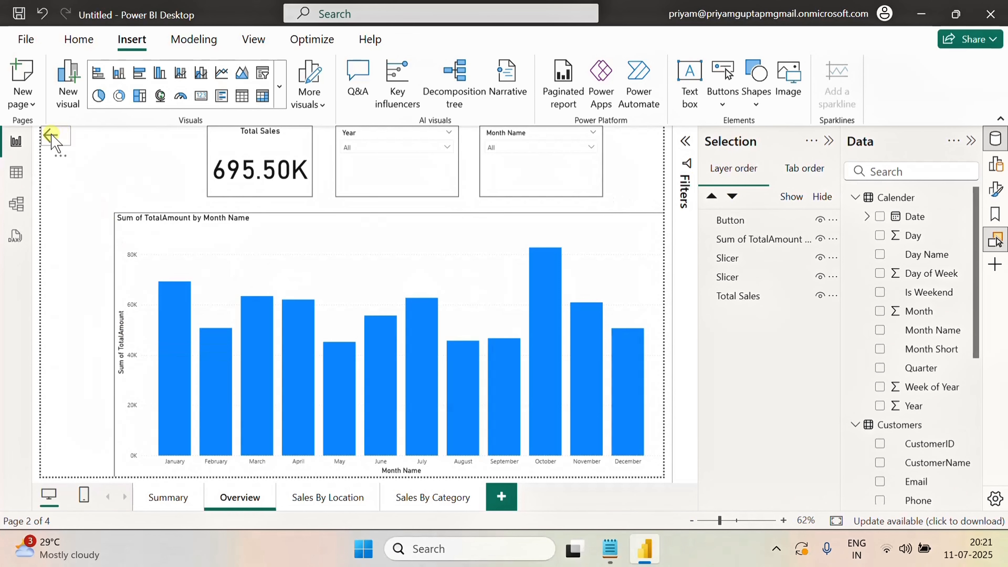
Turn on the Overview page back arrow button's action with the type set to Back
{"action": "left_click", "coordinate": [55, 140]}
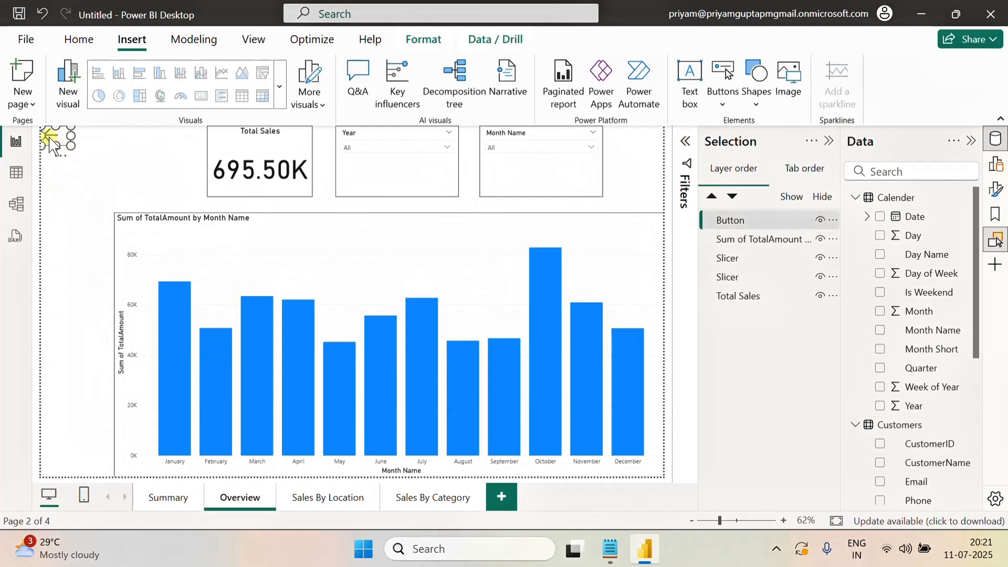
{"action": "left_click", "coordinate": [115, 167]}
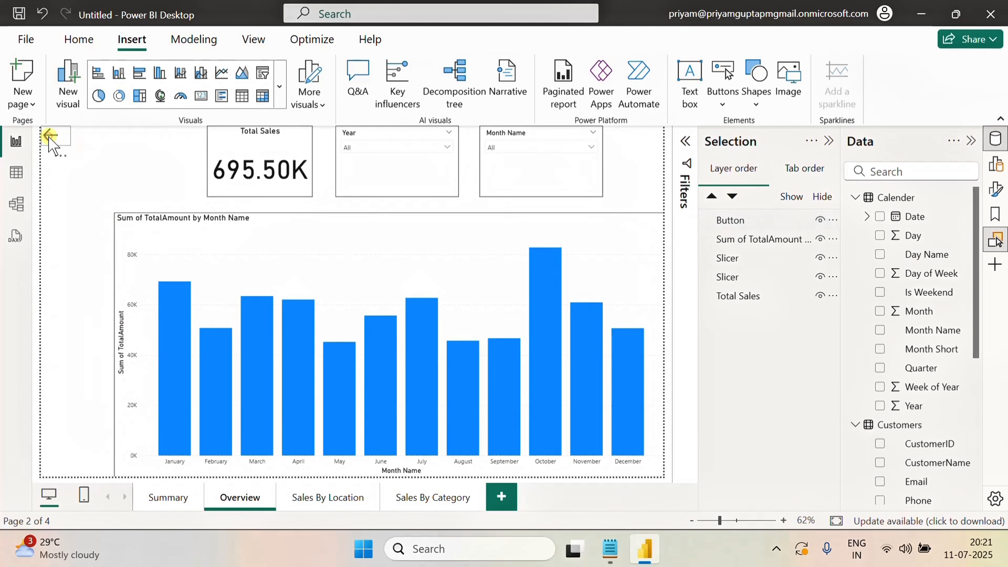
{"action": "left_click", "coordinate": [53, 145]}
{"action": "left_click", "coordinate": [68, 205]}
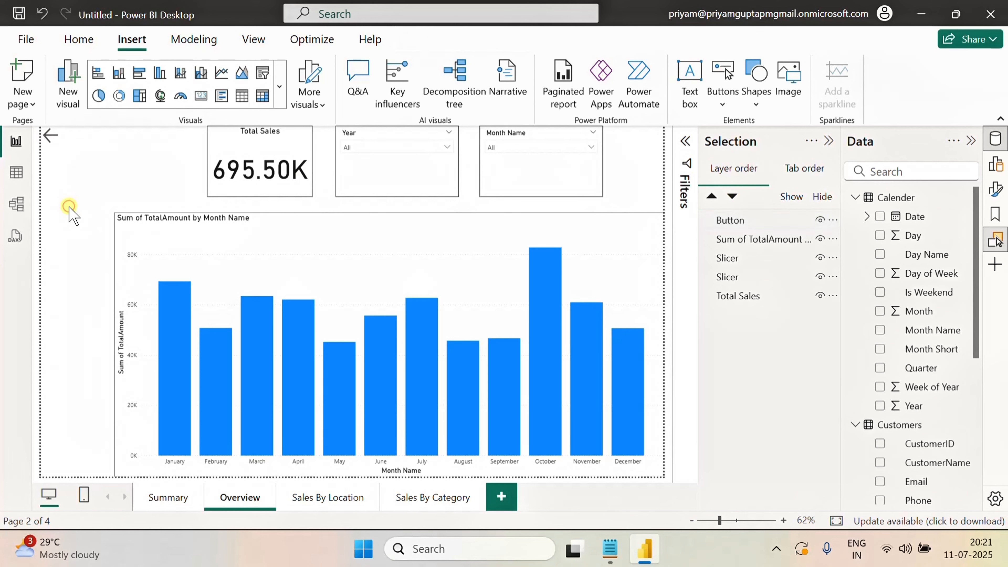
{"action": "left_click", "coordinate": [52, 148]}
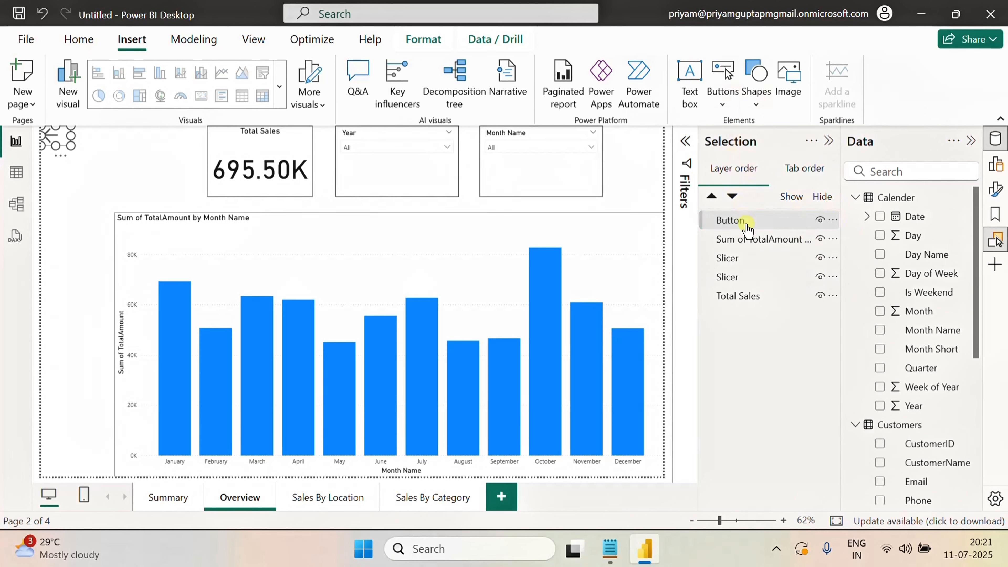
{"action": "left_click", "coordinate": [993, 192]}
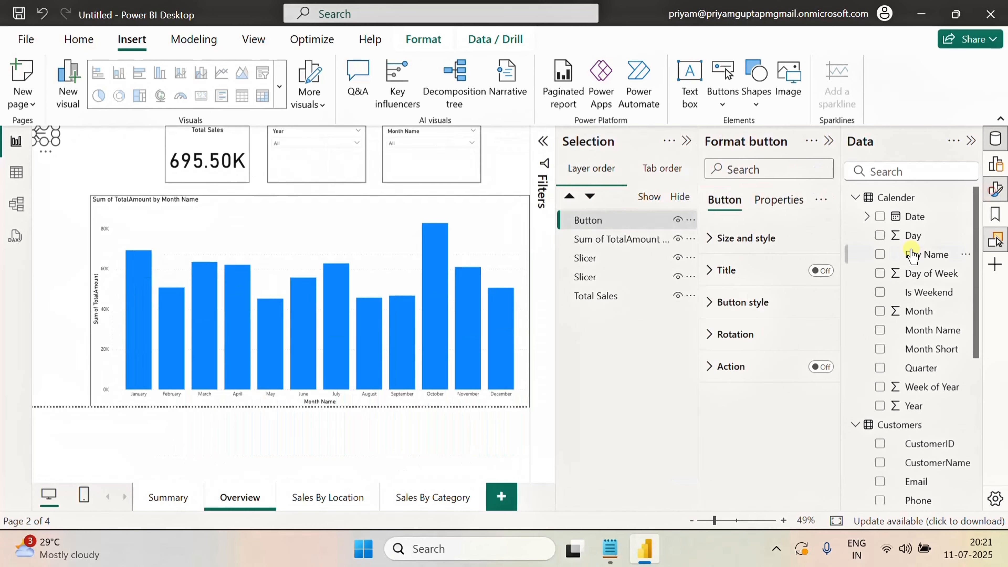
{"action": "left_click", "coordinate": [821, 366]}
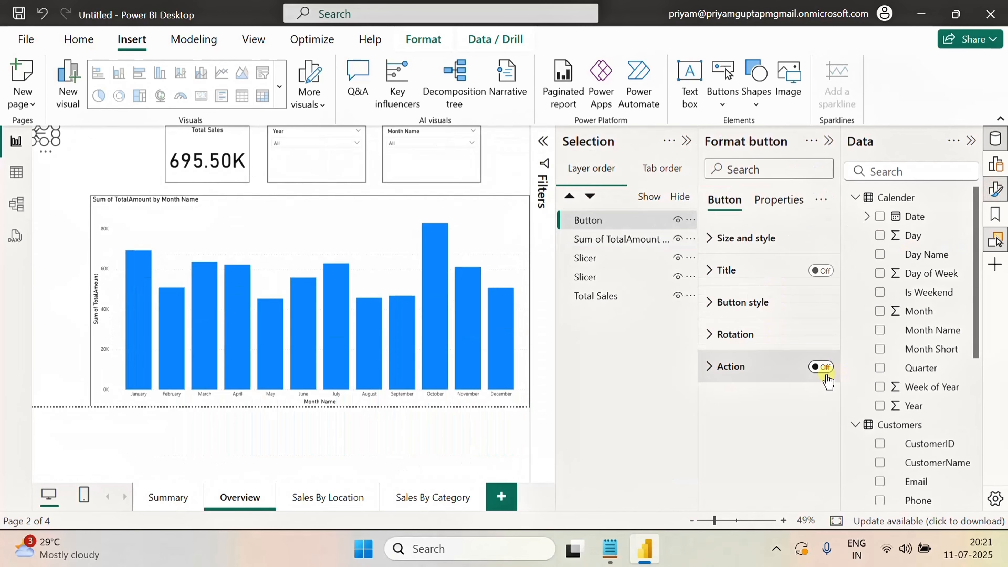
{"action": "left_click", "coordinate": [709, 366]}
{"action": "scroll", "coordinate": [761, 444], "scroll_direction": "down", "scroll_amount": 2}
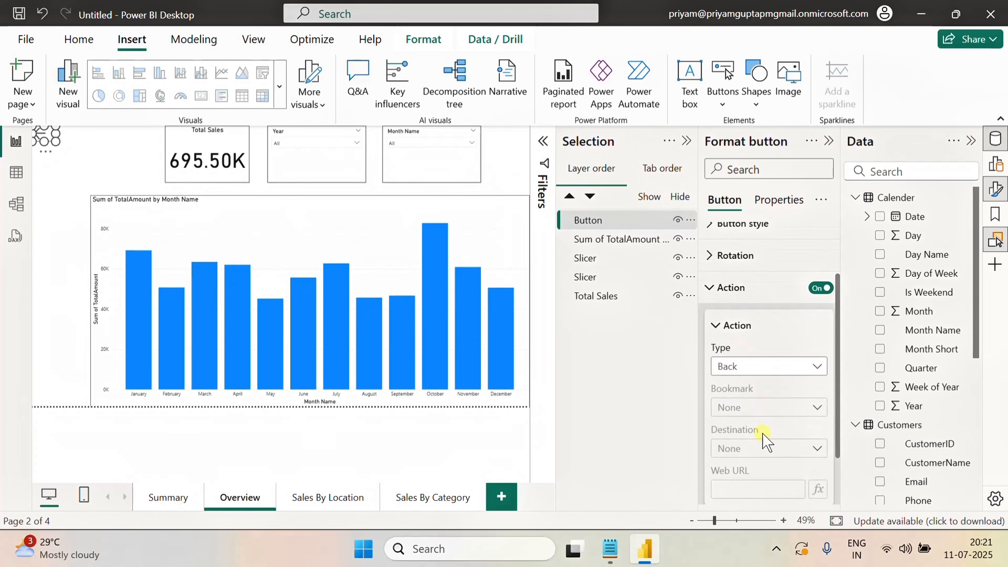
{"action": "left_click", "coordinate": [780, 367]}
{"action": "left_click", "coordinate": [750, 383]}
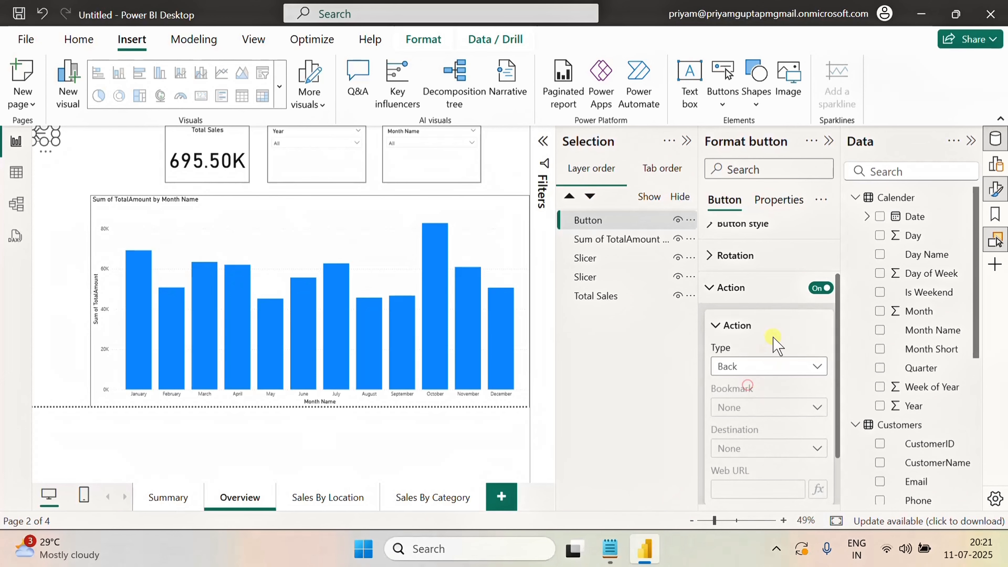
{"action": "scroll", "coordinate": [773, 339], "scroll_direction": "down", "scroll_amount": 2}
{"action": "scroll", "coordinate": [777, 353], "scroll_direction": "up", "scroll_amount": 2}
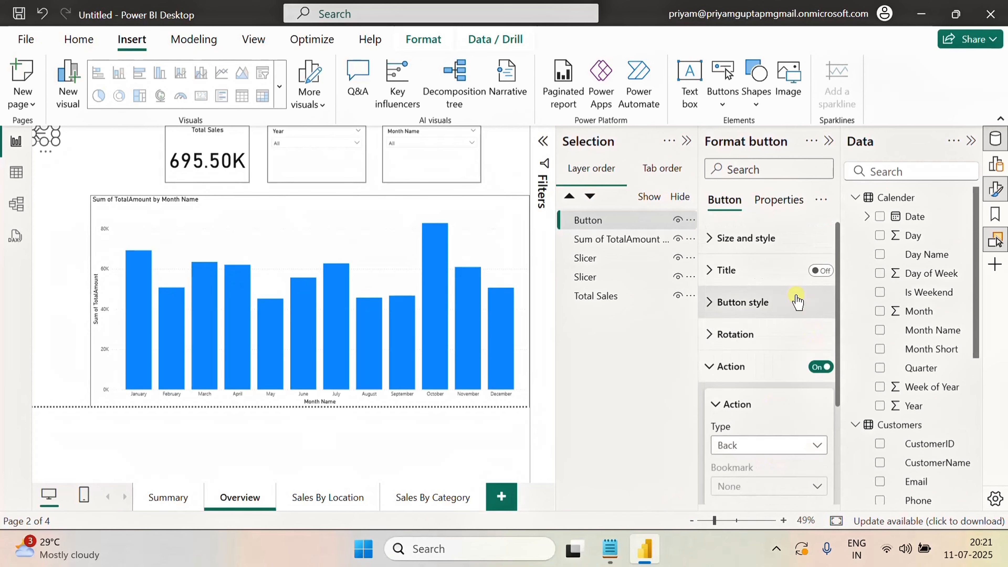
Test the back arrow to Summary, then follow the Sales By Location navigation button
{"action": "left_click", "coordinate": [89, 161]}
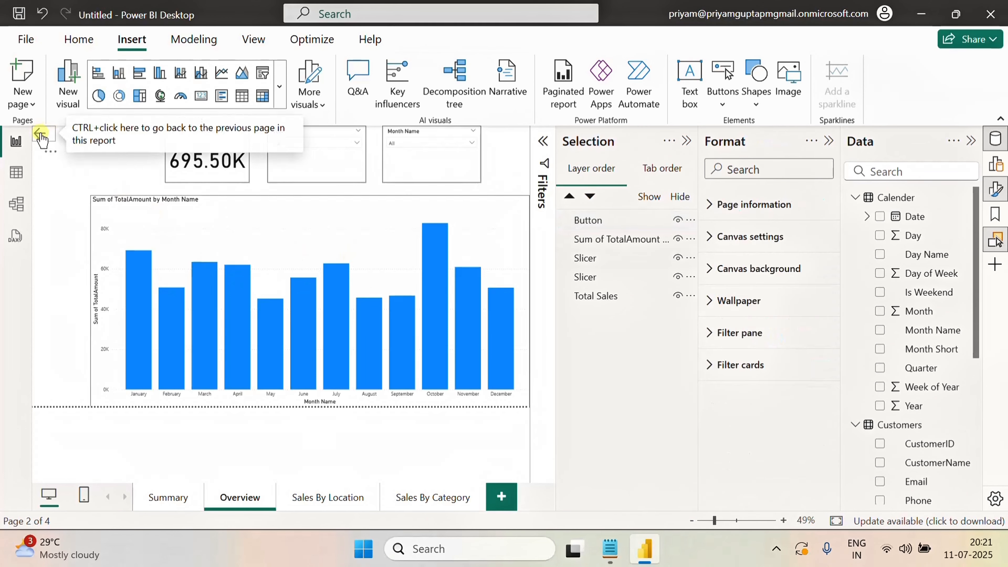
{"action": "left_click", "coordinate": [41, 137], "text": "ctrl"}
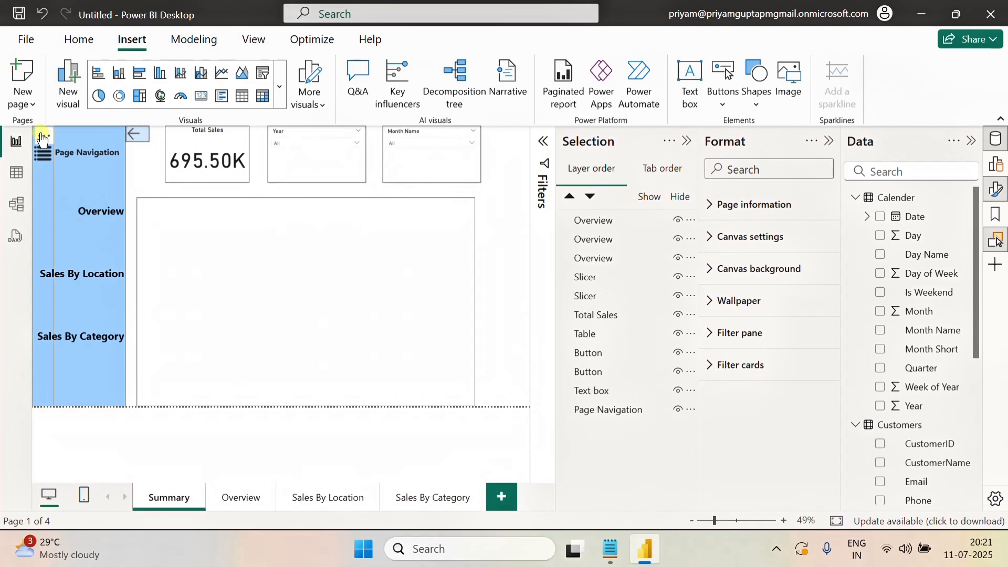
{"action": "left_click", "coordinate": [95, 274], "text": "ctrl"}
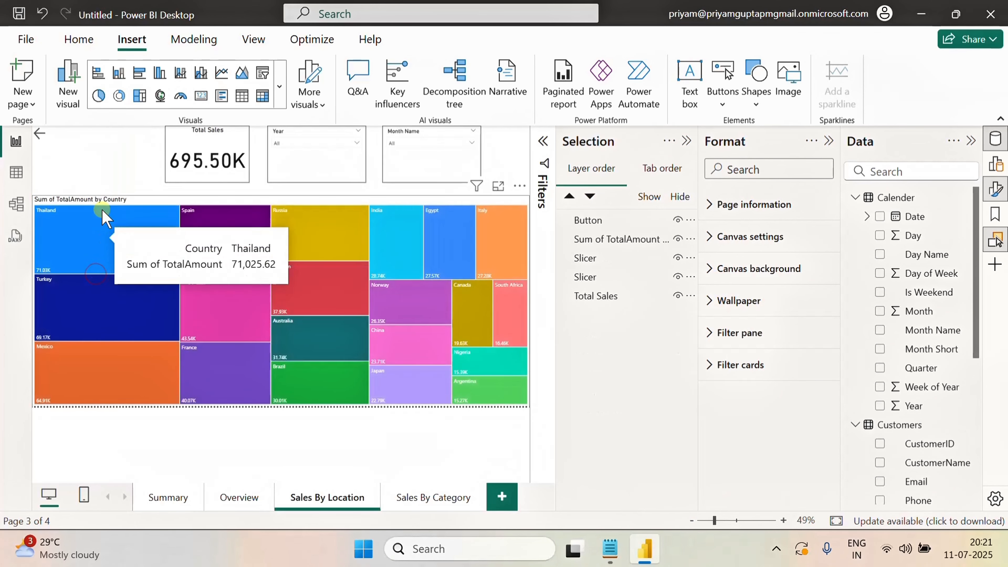
Turn on the Sales By Location page back arrow button's Back action and follow it to Summary
{"action": "left_click", "coordinate": [39, 135]}
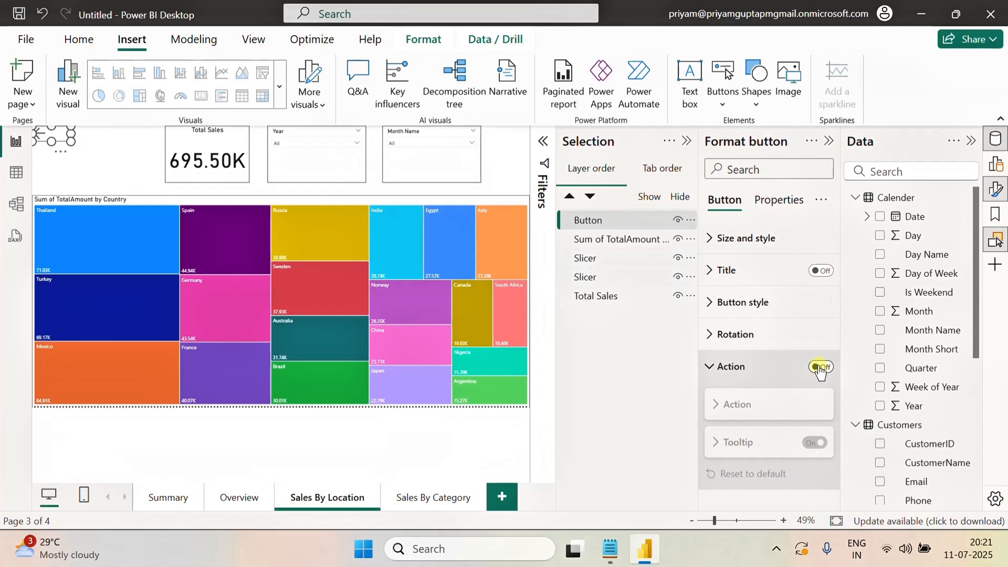
{"action": "left_click", "coordinate": [821, 367]}
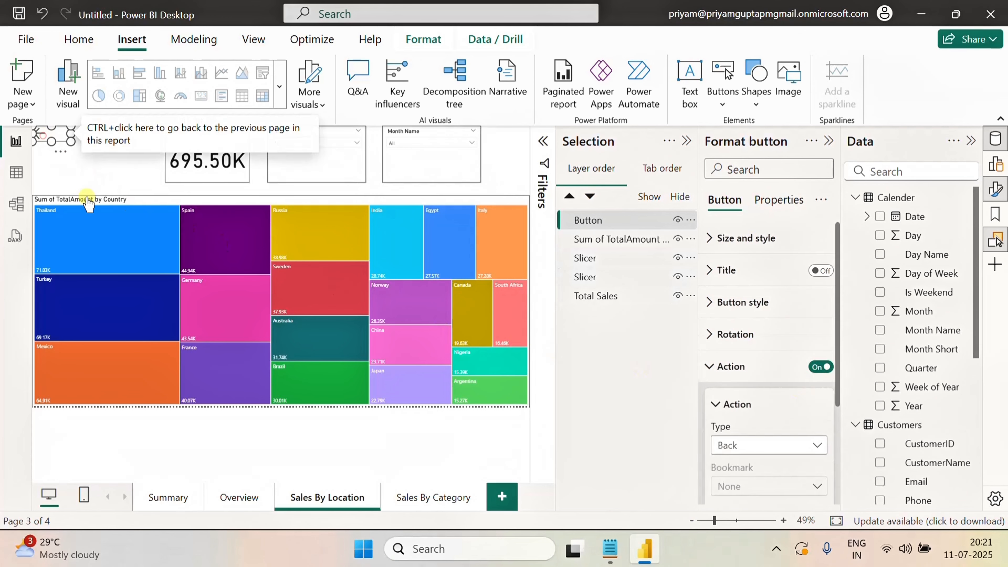
{"action": "left_click", "coordinate": [44, 142], "text": "ctrl"}
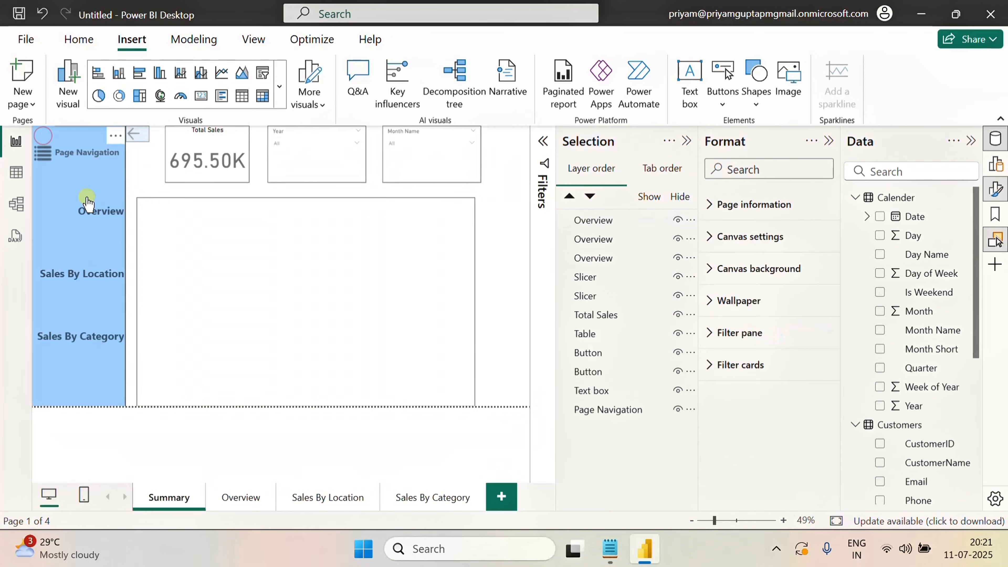
Open the Sales By Category page, check its back arrow button's action, and return to Summary
{"action": "left_click", "coordinate": [72, 341], "text": "ctrl"}
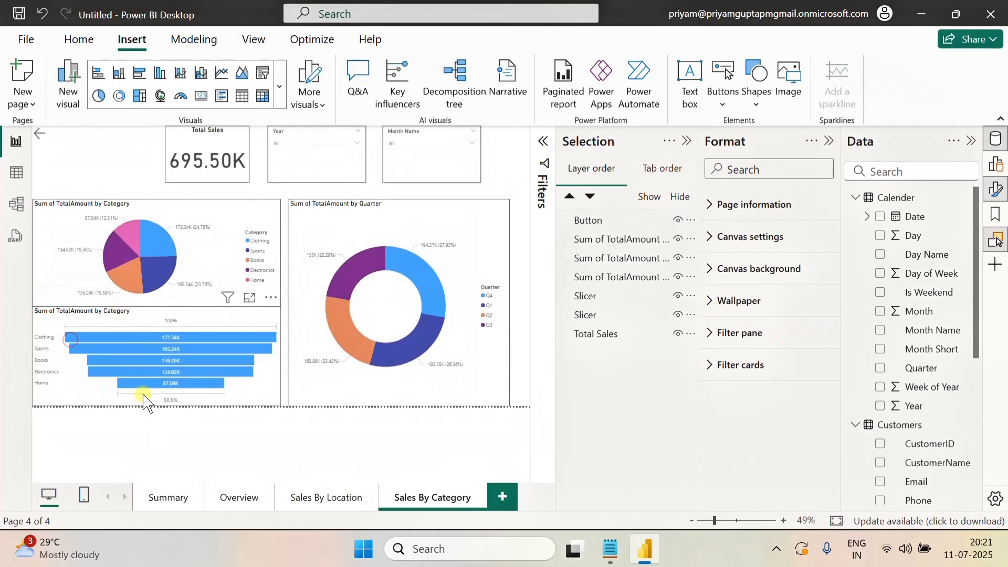
{"action": "left_click", "coordinate": [49, 139]}
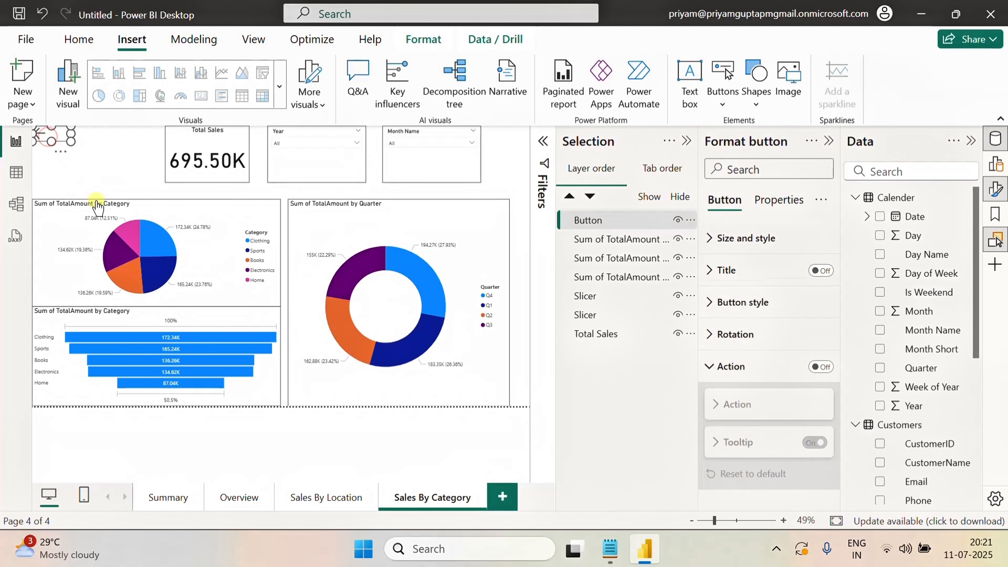
{"action": "left_click", "coordinate": [706, 373]}
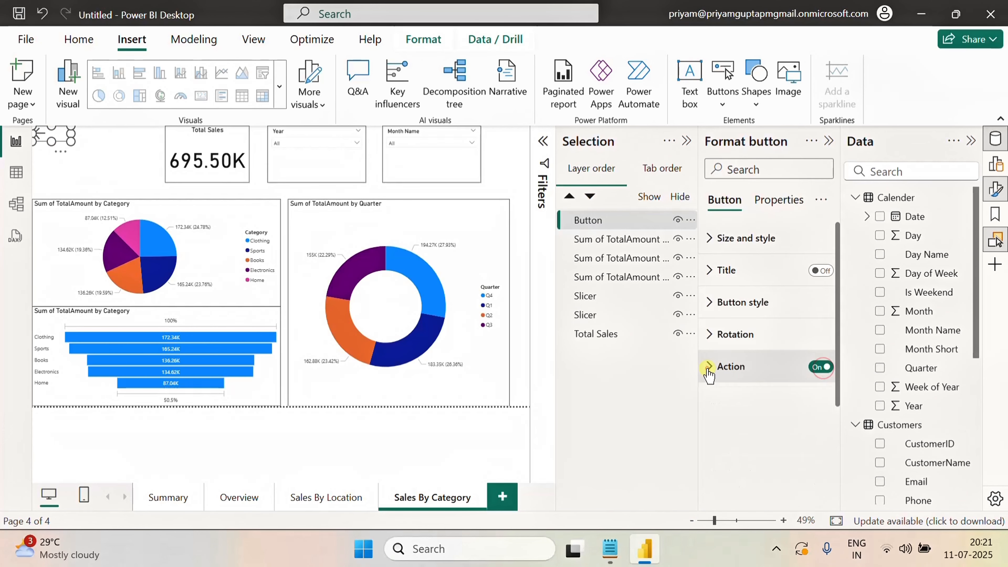
{"action": "left_click", "coordinate": [42, 141], "text": "ctrl"}
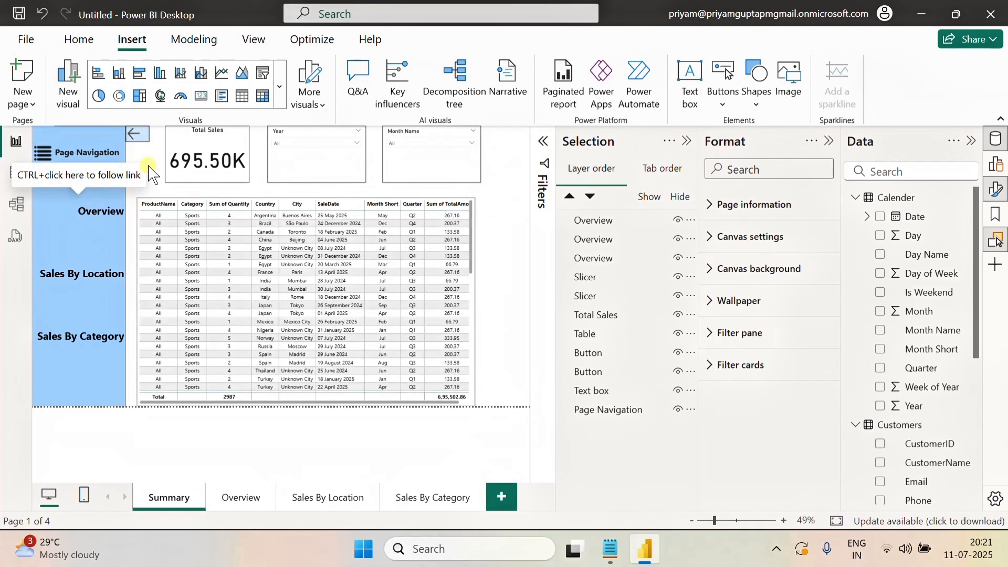
Test closing and reopening the navigation panel twice with the arrow and menu buttons
{"action": "left_click", "coordinate": [137, 134], "text": "ctrl"}
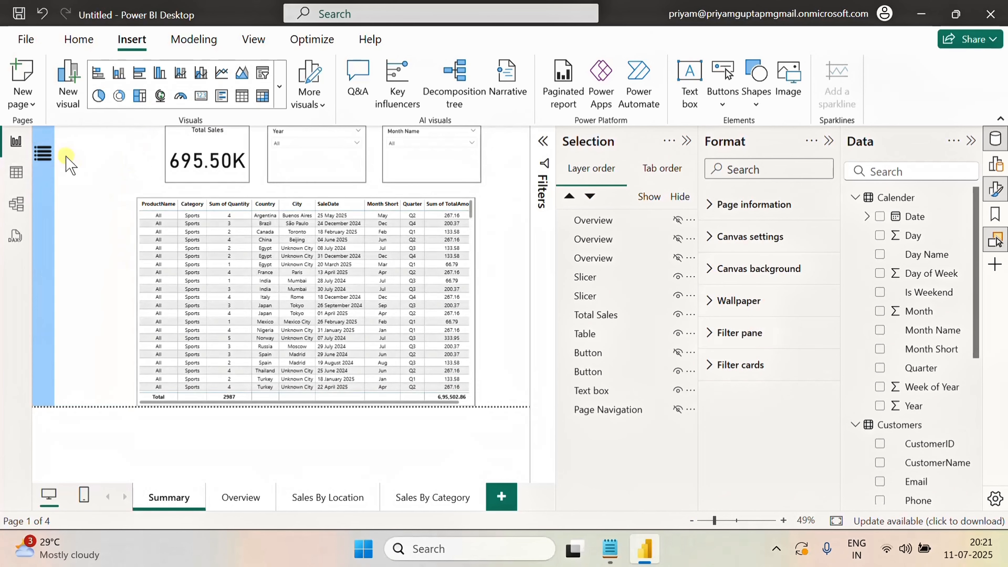
{"action": "left_click", "coordinate": [43, 152], "text": "ctrl"}
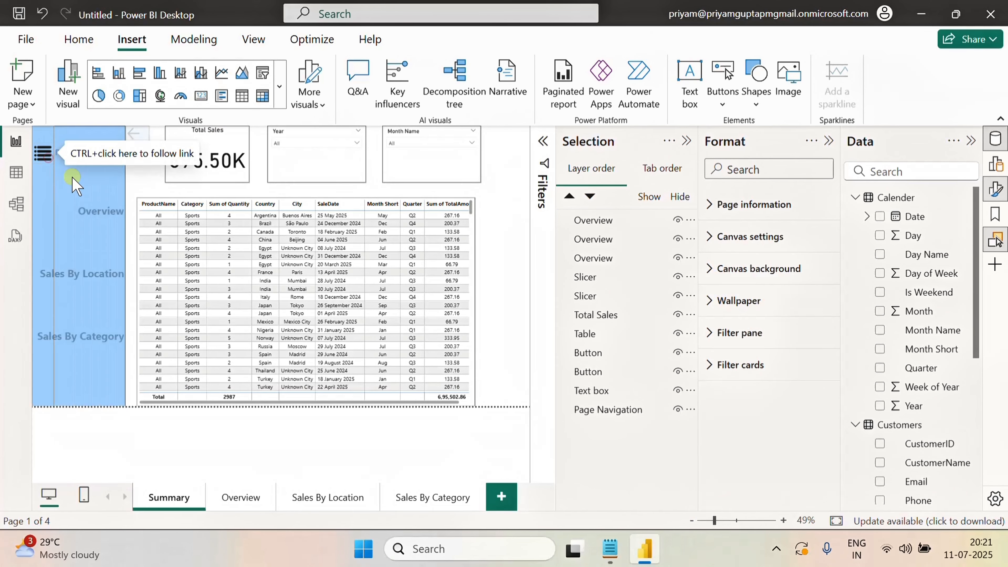
{"action": "left_click", "coordinate": [137, 135], "text": "ctrl"}
{"action": "left_click", "coordinate": [42, 152], "text": "ctrl"}
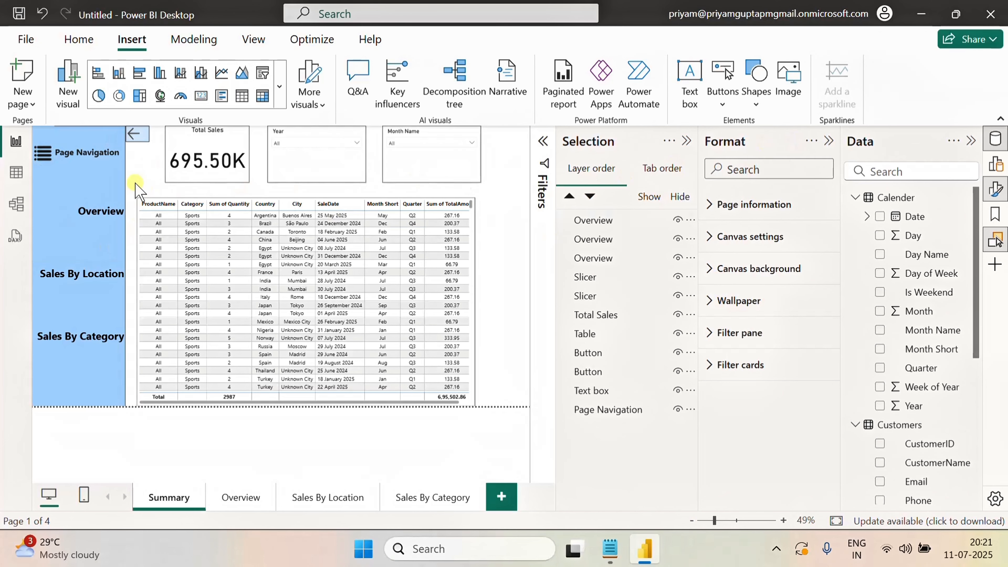
Select the Overview navigation button and review its Action settings in the format pane
{"action": "left_click", "coordinate": [827, 141]}
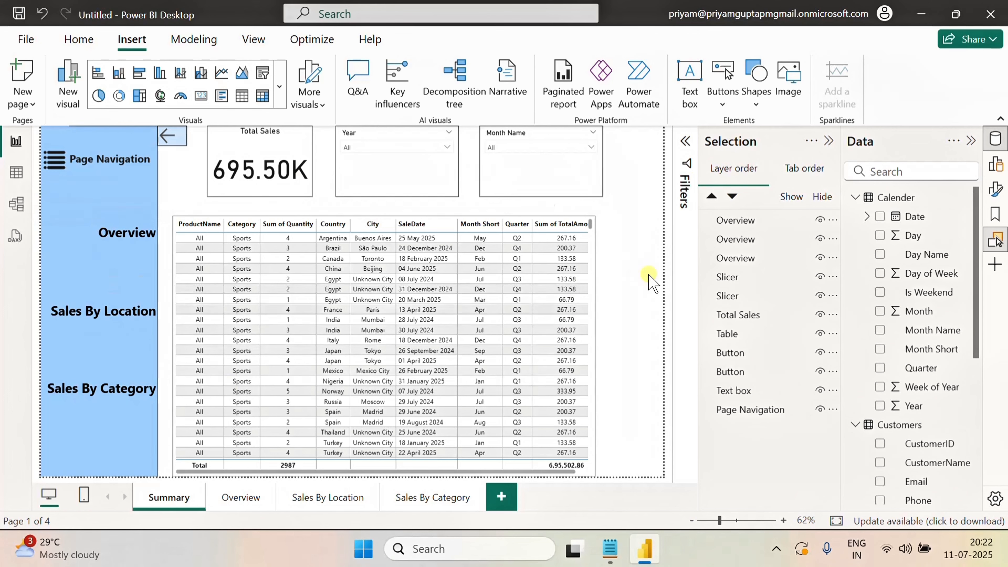
{"action": "left_click", "coordinate": [84, 245]}
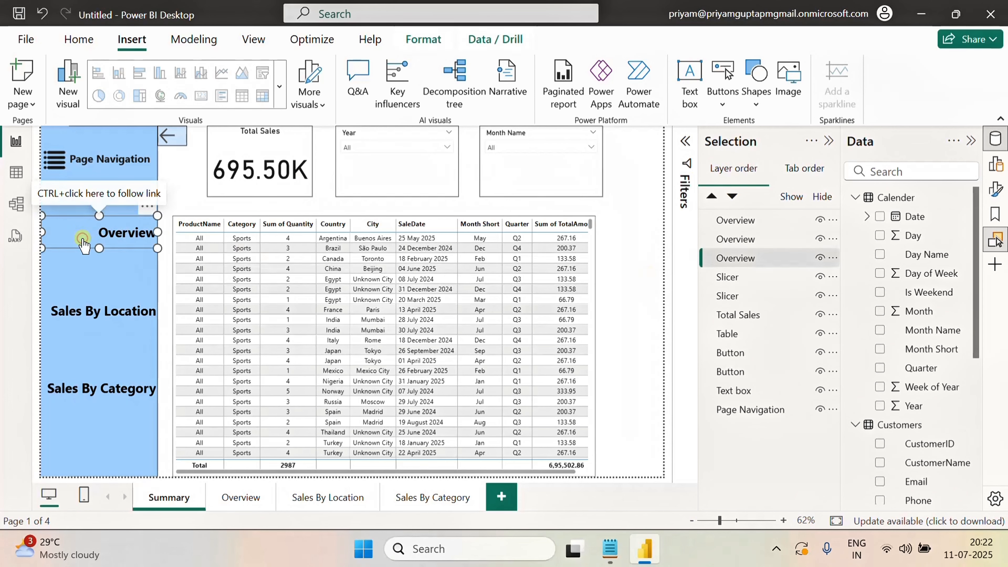
{"action": "left_click", "coordinate": [789, 263]}
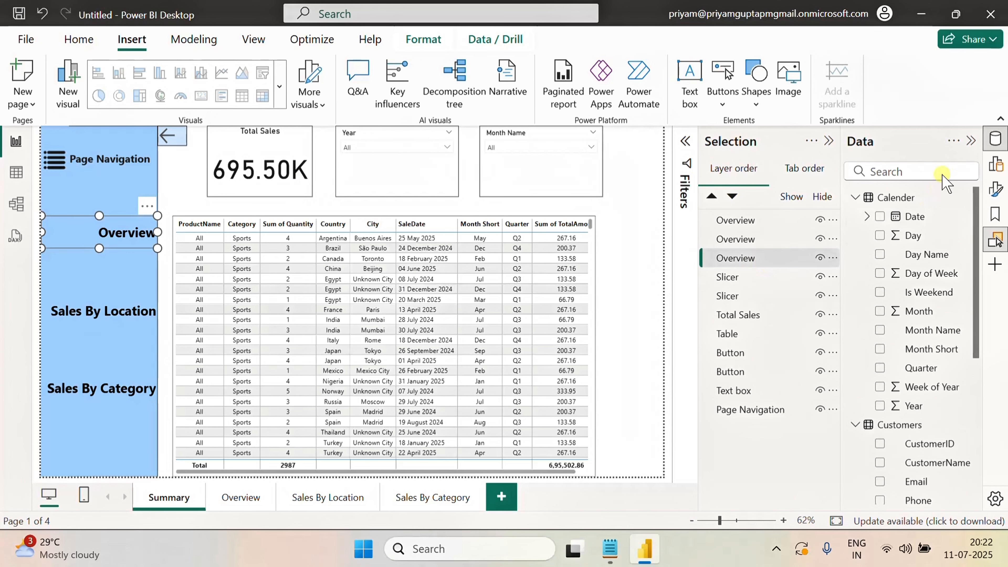
{"action": "left_click", "coordinate": [995, 189]}
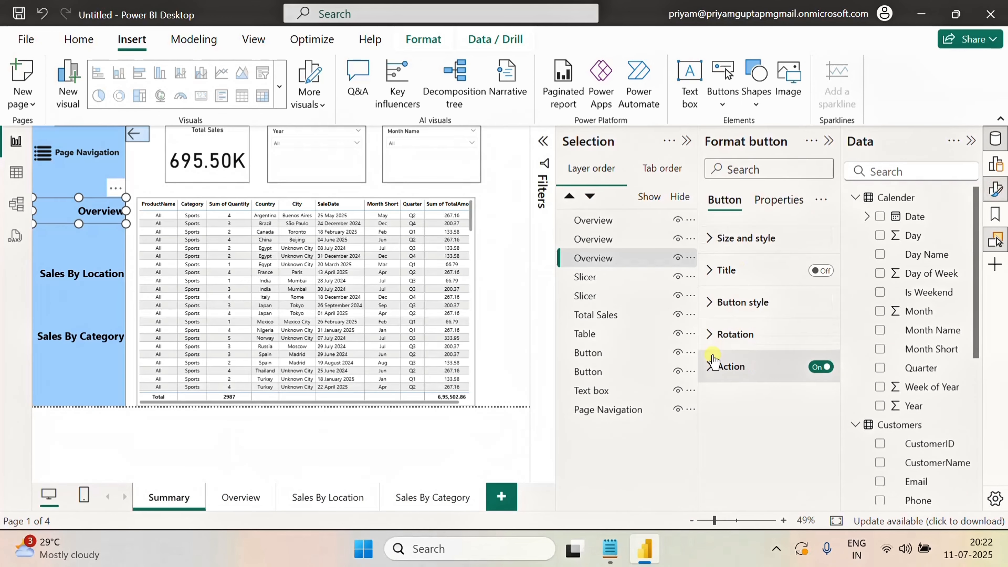
{"action": "left_click", "coordinate": [721, 366]}
{"action": "scroll", "coordinate": [794, 357], "scroll_direction": "down", "scroll_amount": 3}
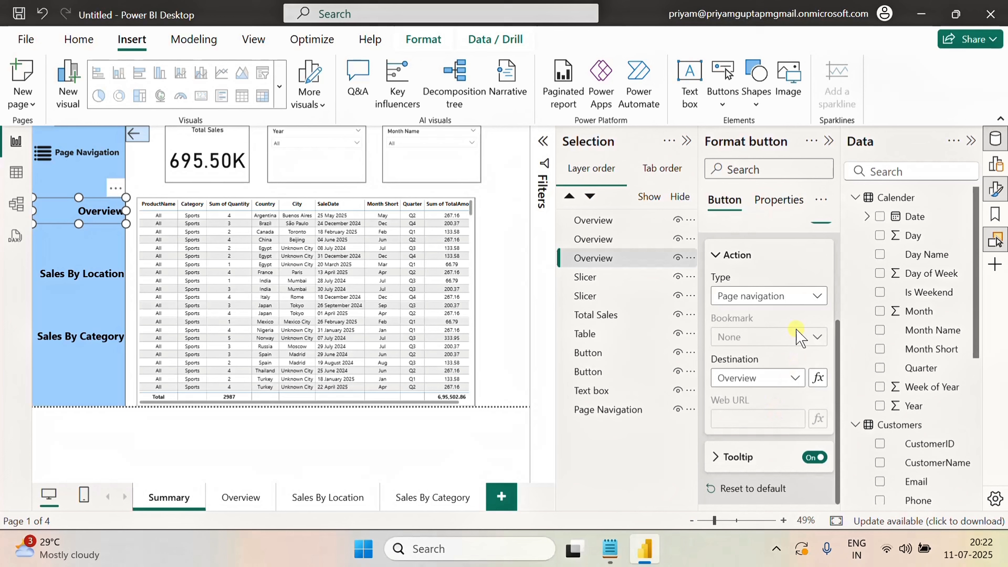
{"action": "left_click", "coordinate": [795, 302]}
{"action": "left_click", "coordinate": [795, 279]}
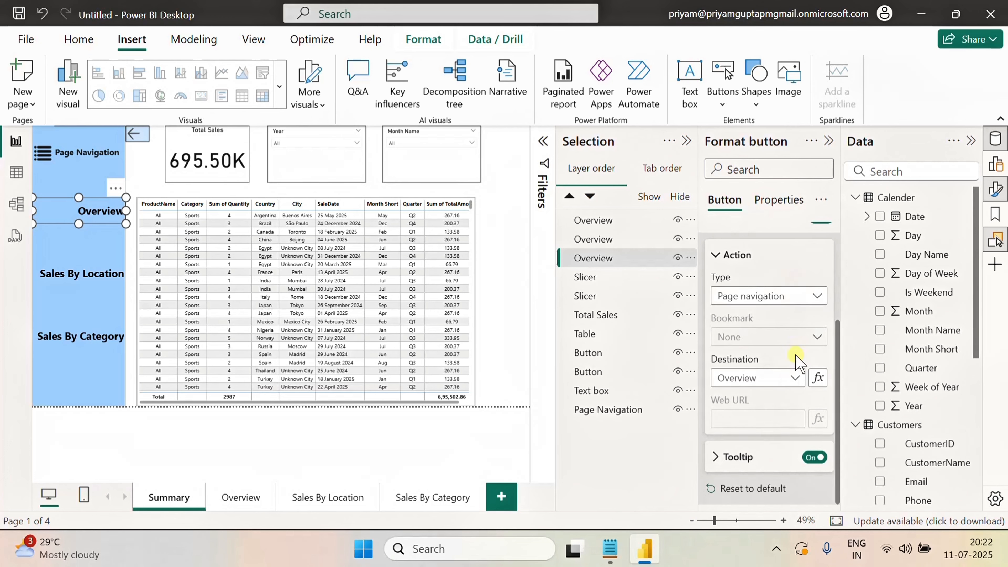
{"action": "scroll", "coordinate": [789, 364], "scroll_direction": "up", "scroll_amount": 3}
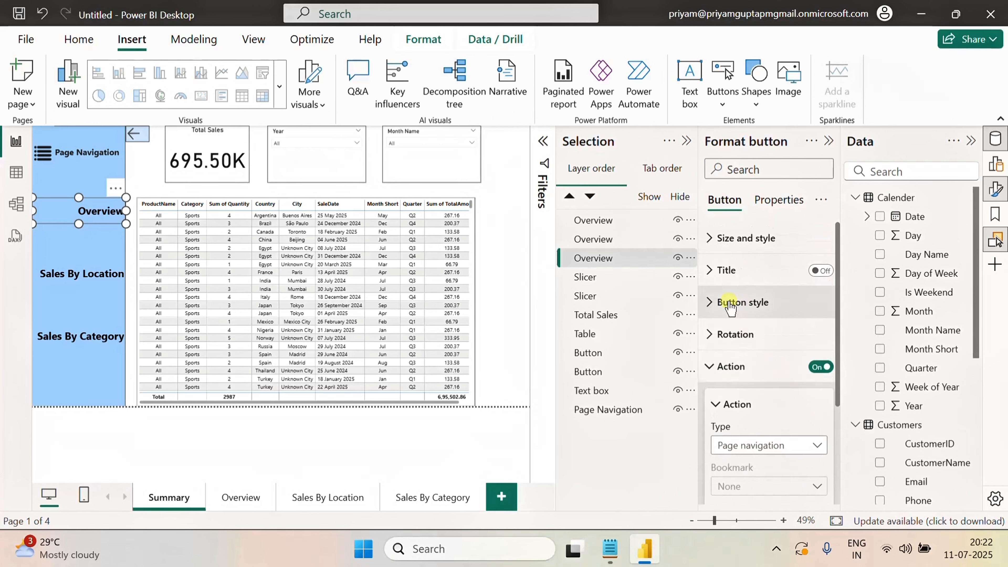
Set the Overview button's On hover font color to red
{"action": "left_click", "coordinate": [712, 303]}
{"action": "scroll", "coordinate": [760, 338], "scroll_direction": "down", "scroll_amount": 2}
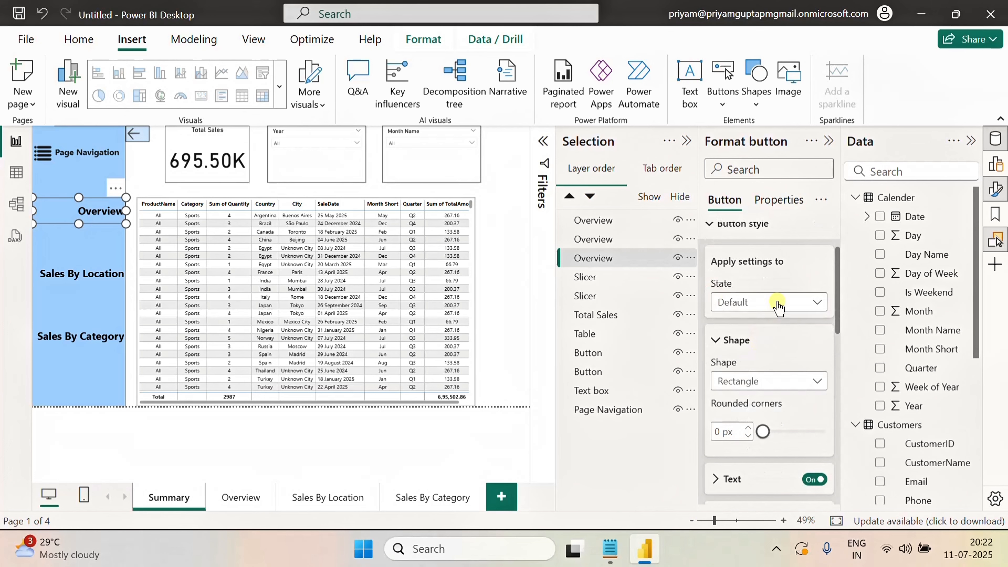
{"action": "left_click", "coordinate": [776, 302]}
{"action": "left_click", "coordinate": [749, 340]}
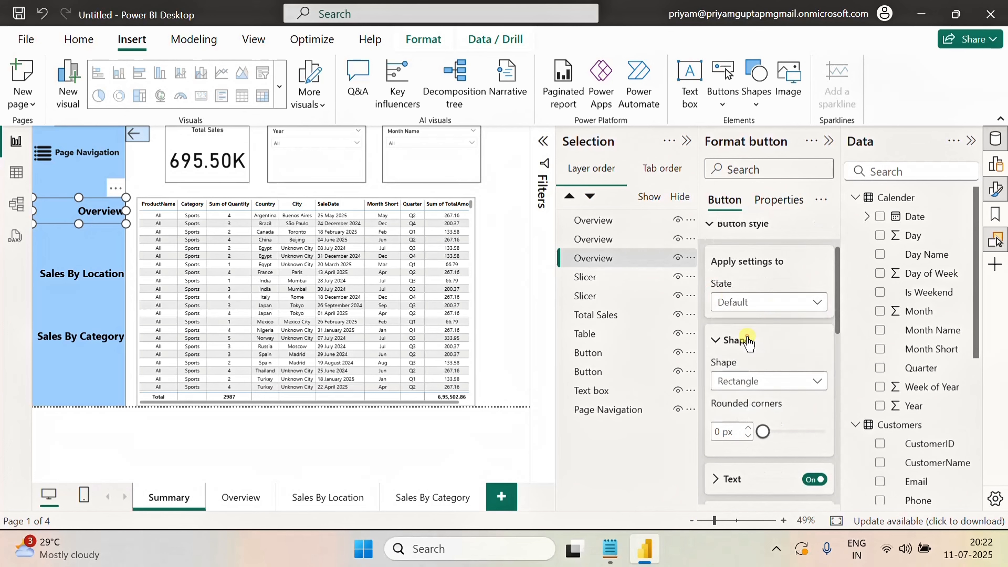
{"action": "scroll", "coordinate": [754, 345], "scroll_direction": "down", "scroll_amount": 5}
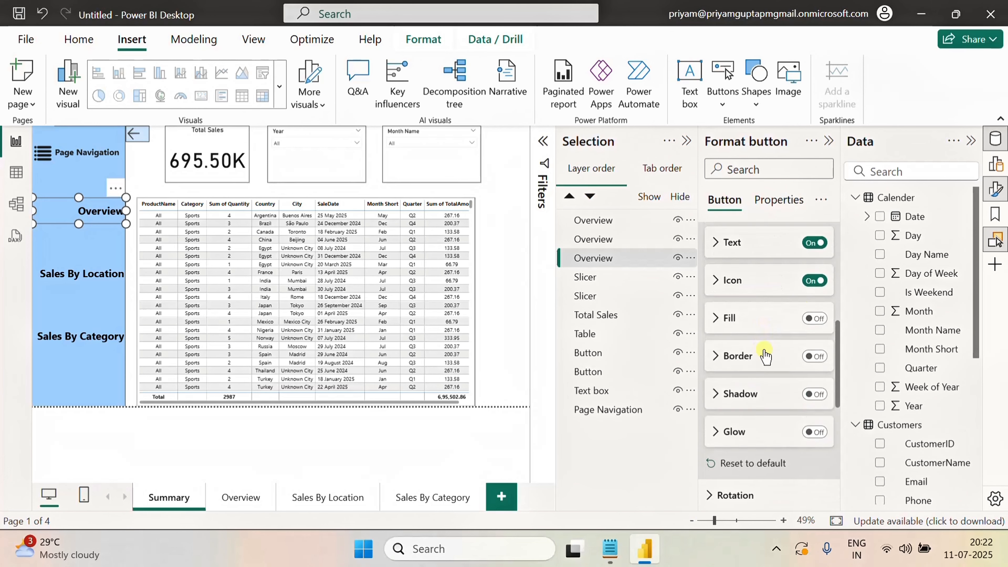
{"action": "left_click", "coordinate": [722, 249]}
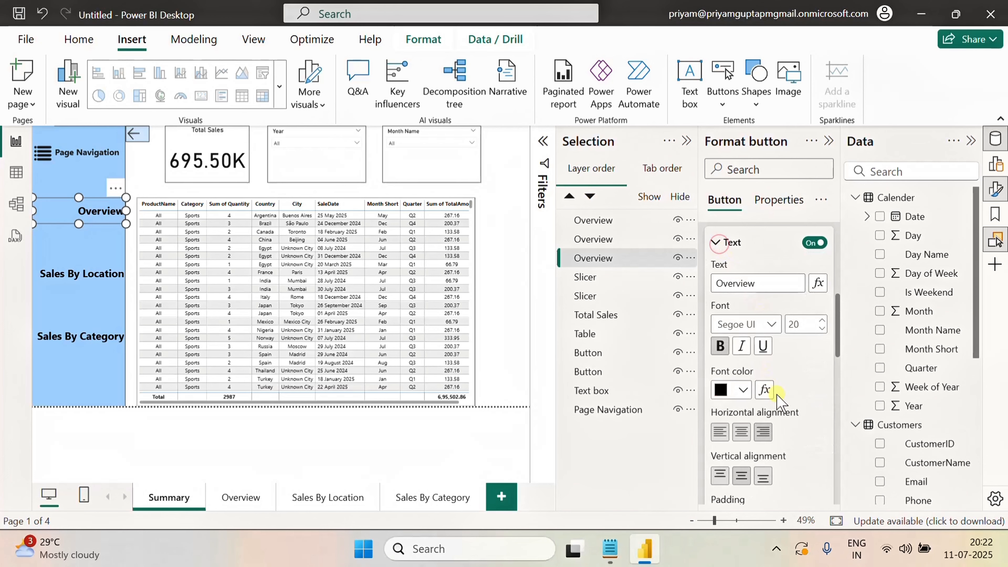
{"action": "left_click", "coordinate": [742, 391]}
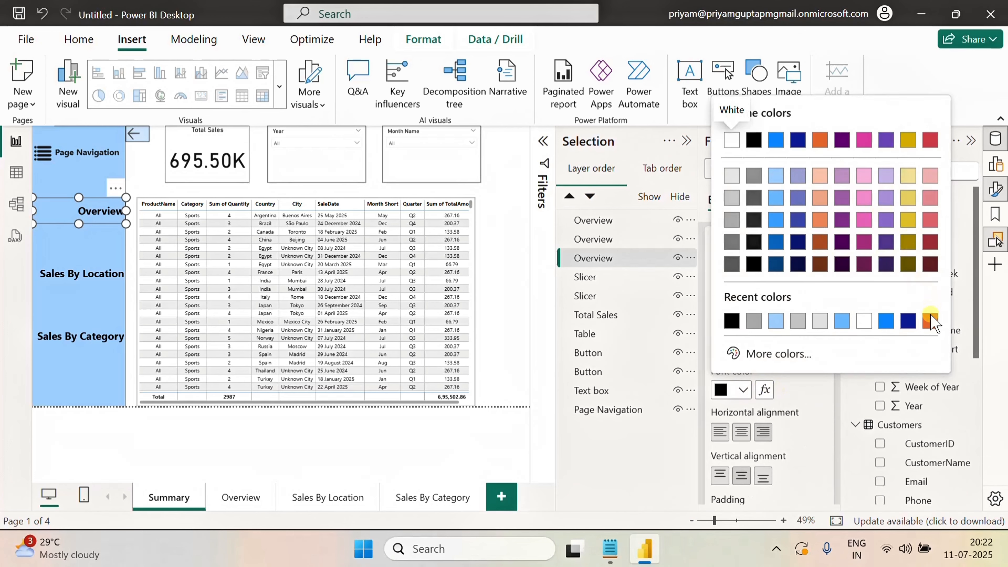
{"action": "left_click", "coordinate": [930, 140]}
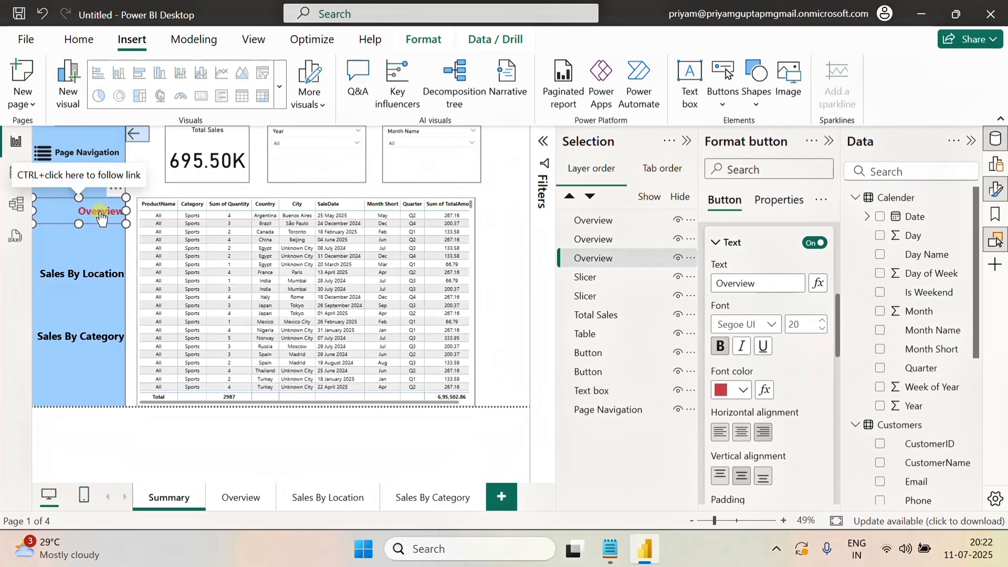
Set the Sales By Location button's hover font color to a dark theme color
{"action": "left_click", "coordinate": [83, 274]}
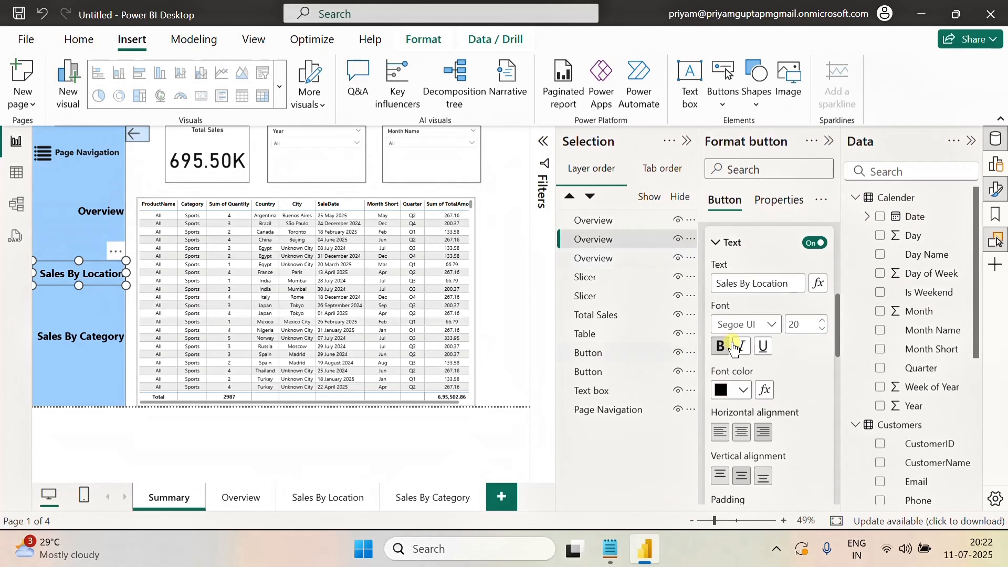
{"action": "scroll", "coordinate": [799, 310], "scroll_direction": "up", "scroll_amount": 2}
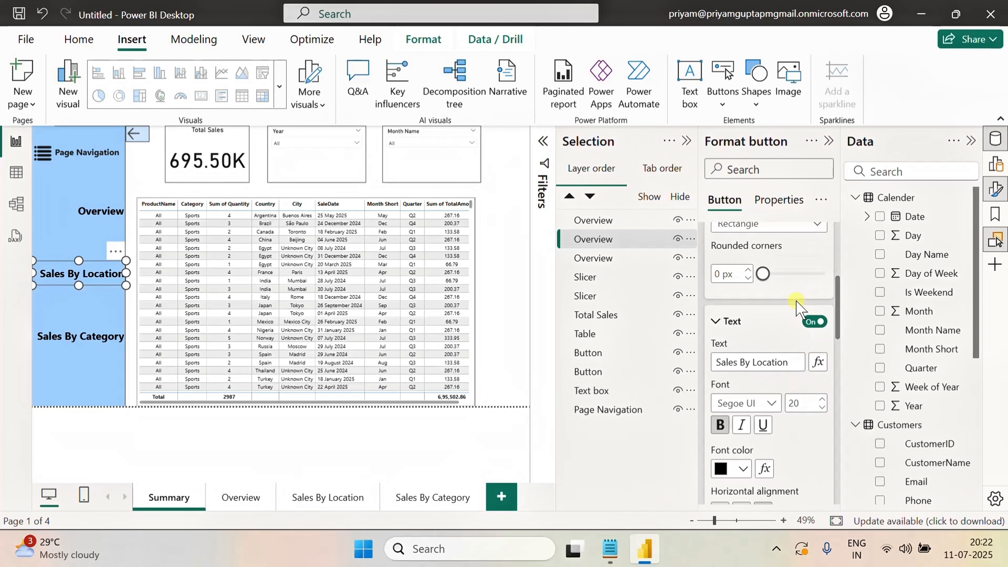
{"action": "scroll", "coordinate": [762, 349], "scroll_direction": "down", "scroll_amount": 4}
{"action": "left_click", "coordinate": [742, 311]}
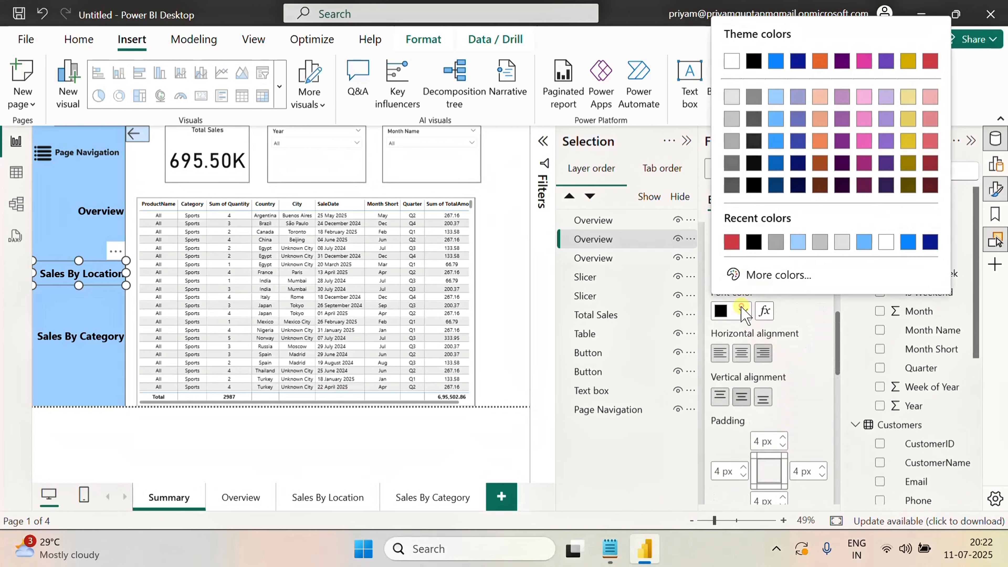
{"action": "left_click", "coordinate": [864, 190]}
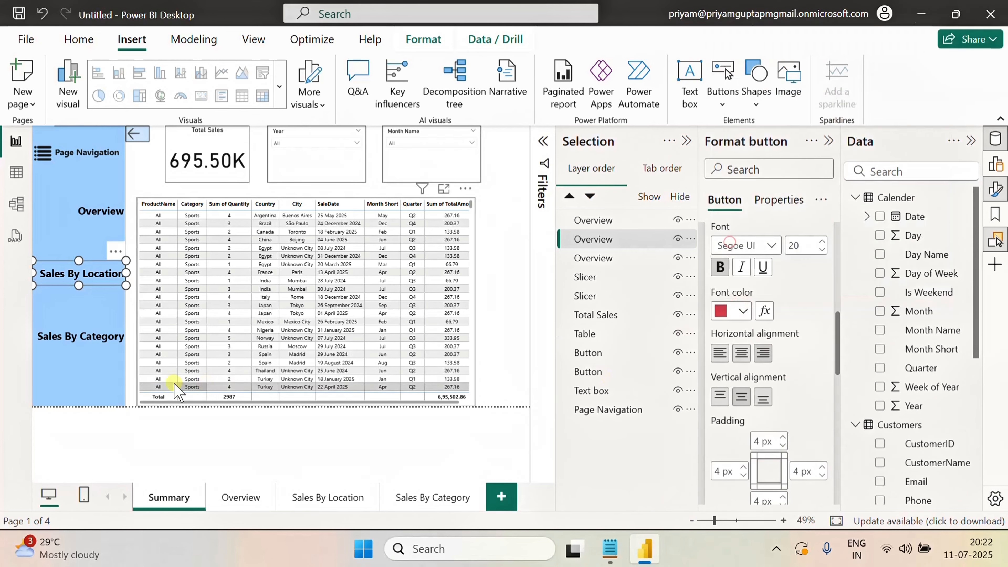
Set the Sales By Category button's hover font color to red
{"action": "left_click", "coordinate": [73, 336]}
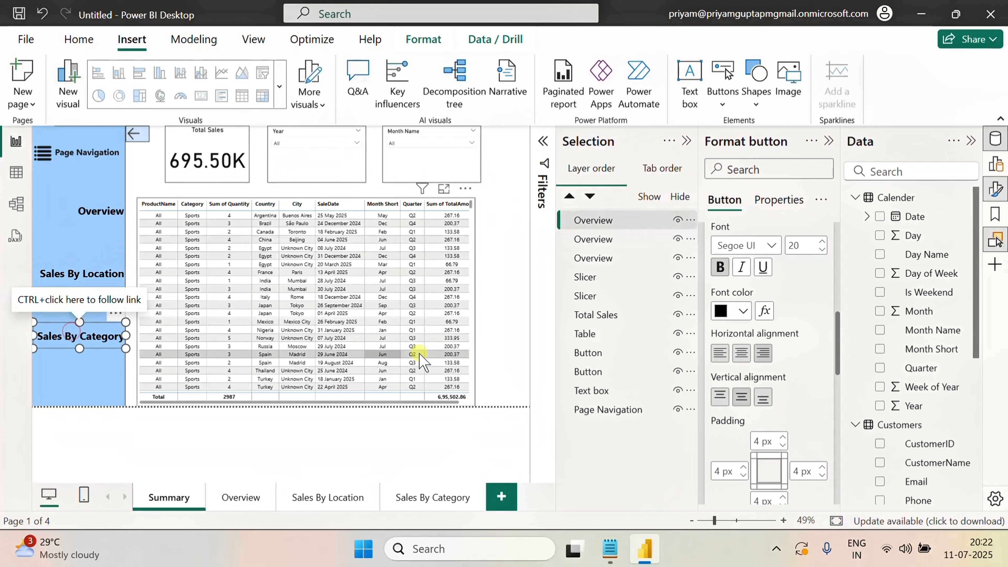
{"action": "left_click", "coordinate": [743, 310]}
{"action": "left_click", "coordinate": [731, 242]}
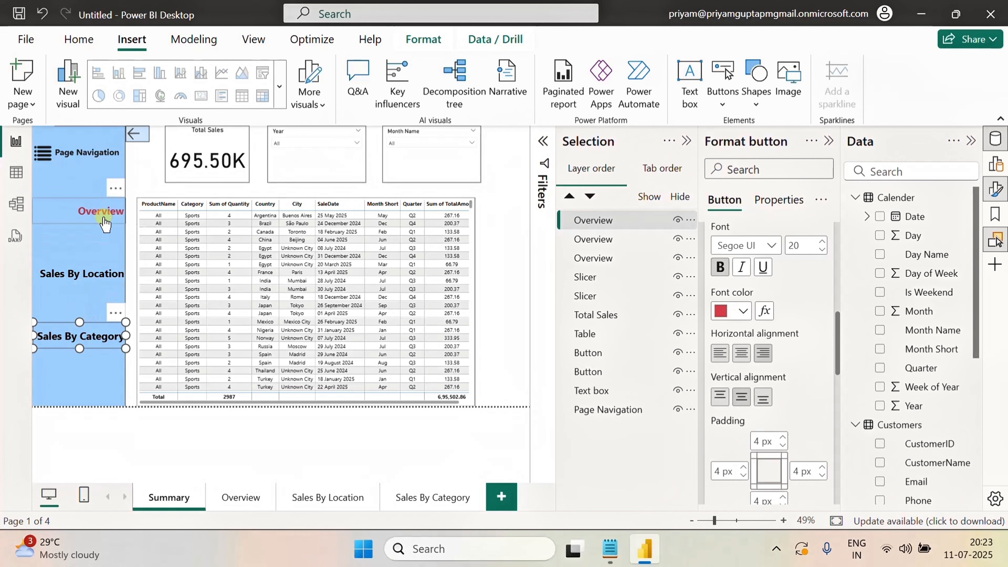
Set the Sales By Category button's On press font color to a darker gold shade
{"action": "scroll", "coordinate": [798, 328], "scroll_direction": "up", "scroll_amount": 3}
{"action": "scroll", "coordinate": [796, 329], "scroll_direction": "down", "scroll_amount": 10}
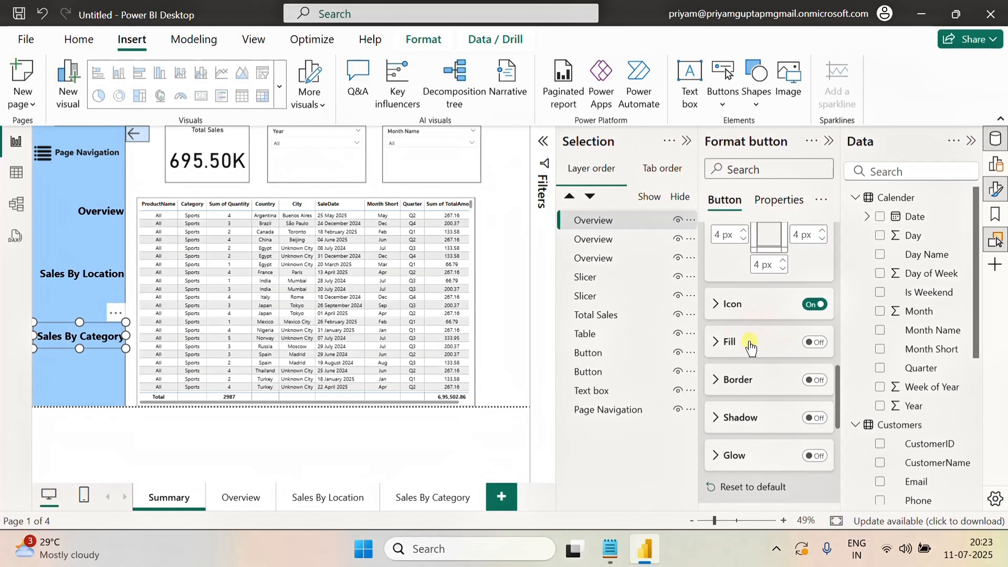
{"action": "scroll", "coordinate": [766, 367], "scroll_direction": "up", "scroll_amount": 5}
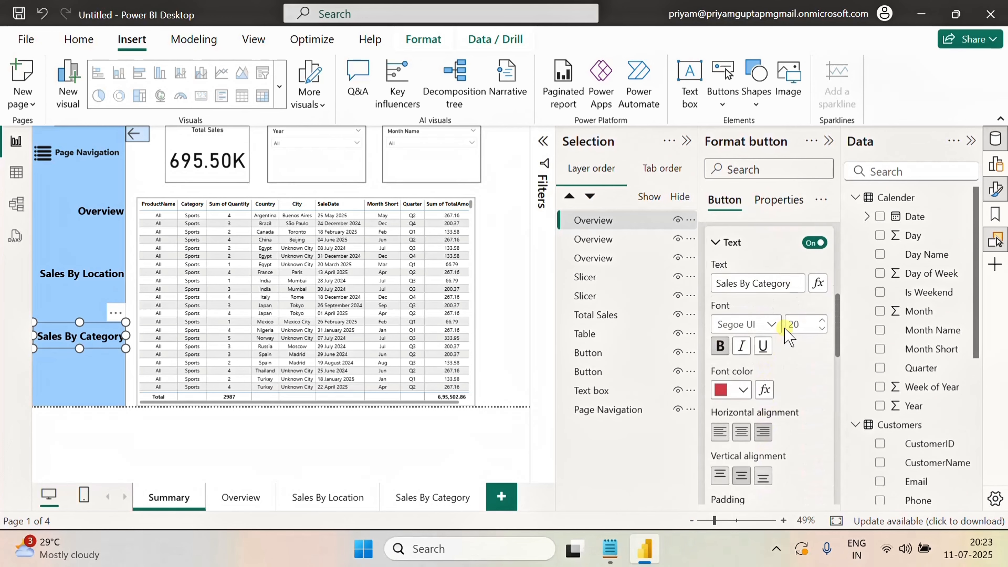
{"action": "scroll", "coordinate": [789, 338], "scroll_direction": "up", "scroll_amount": 2}
{"action": "scroll", "coordinate": [781, 324], "scroll_direction": "up", "scroll_amount": 4}
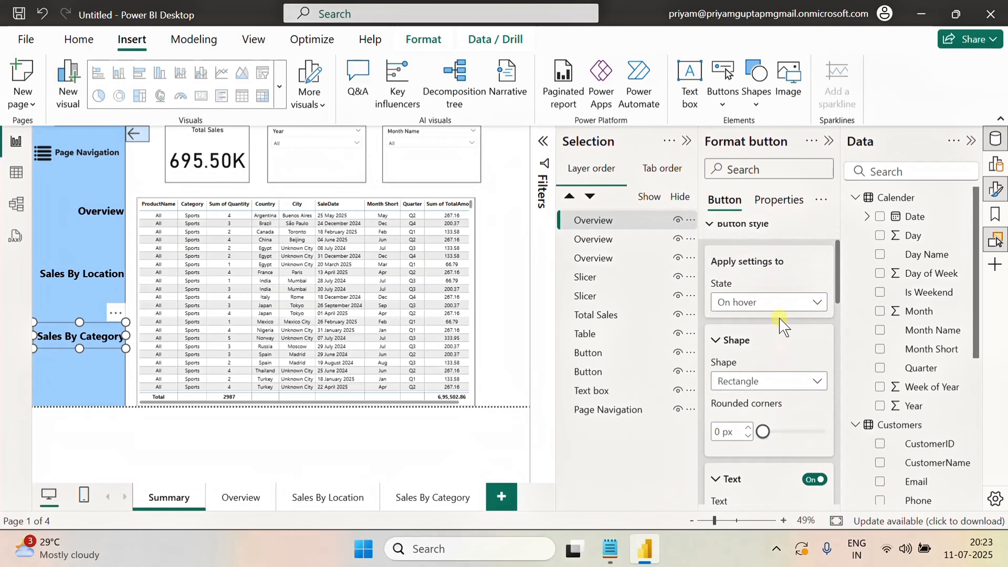
{"action": "left_click", "coordinate": [765, 304]}
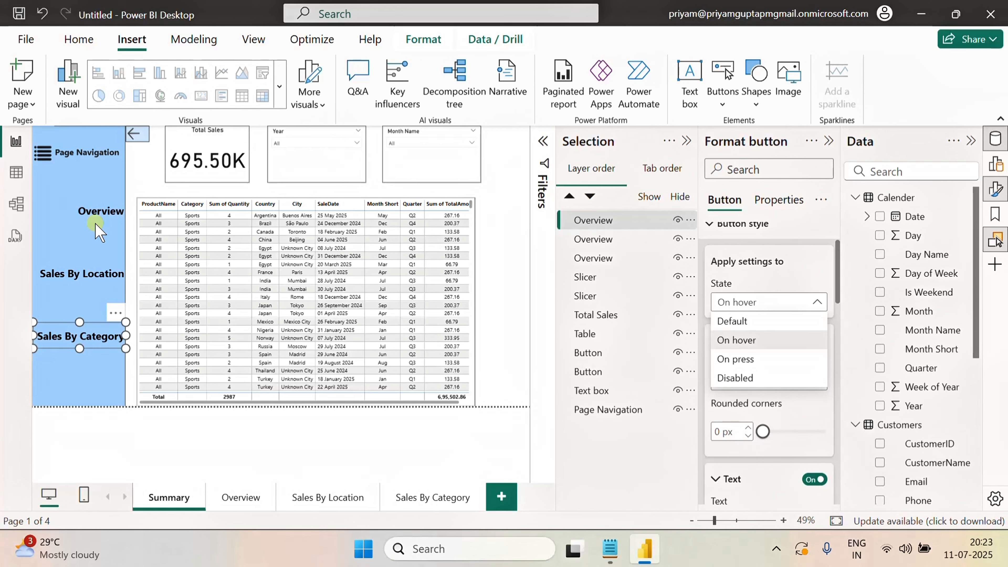
{"action": "left_click", "coordinate": [736, 358]}
{"action": "scroll", "coordinate": [770, 465], "scroll_direction": "down", "scroll_amount": 4}
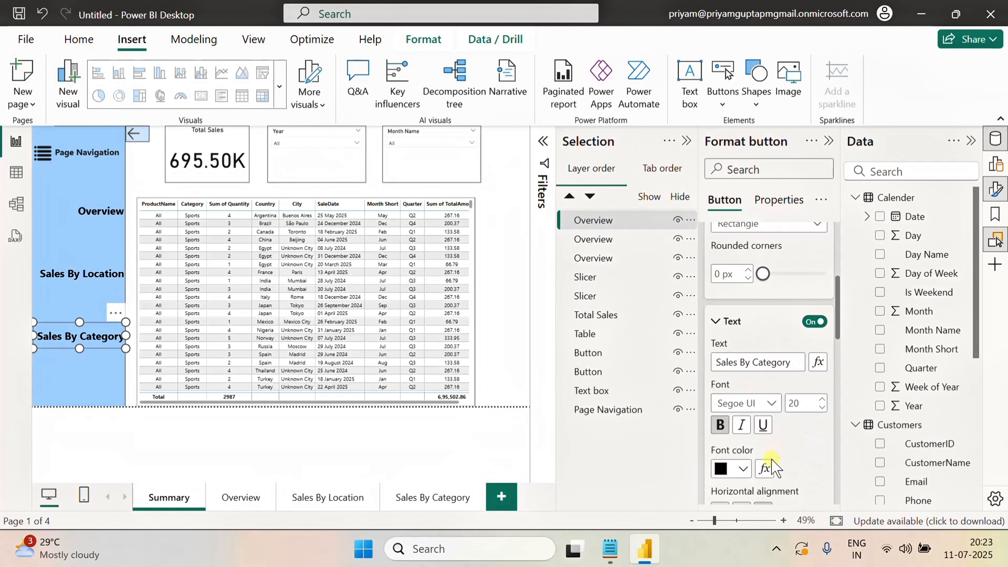
{"action": "left_click", "coordinate": [743, 470]}
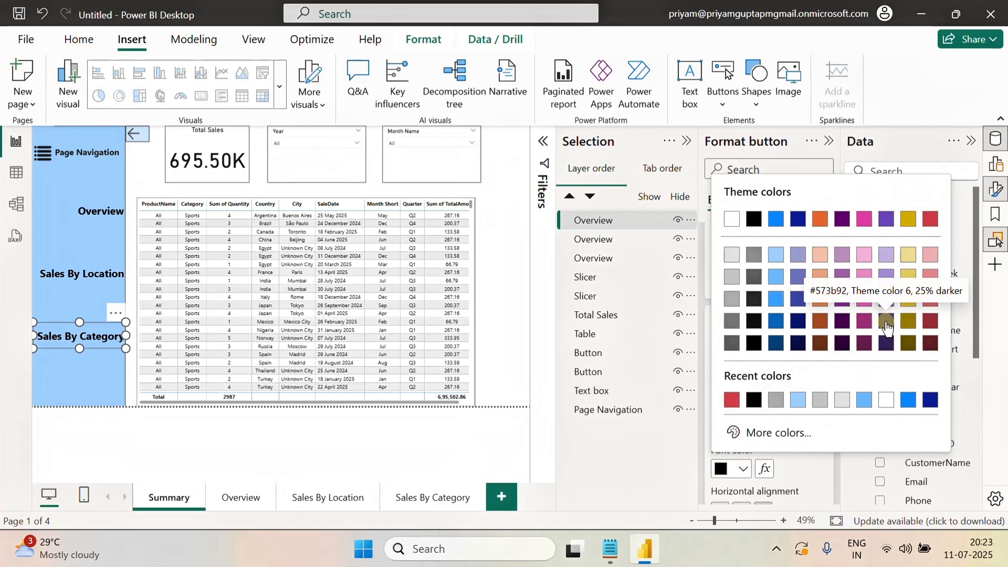
{"action": "left_click", "coordinate": [910, 304]}
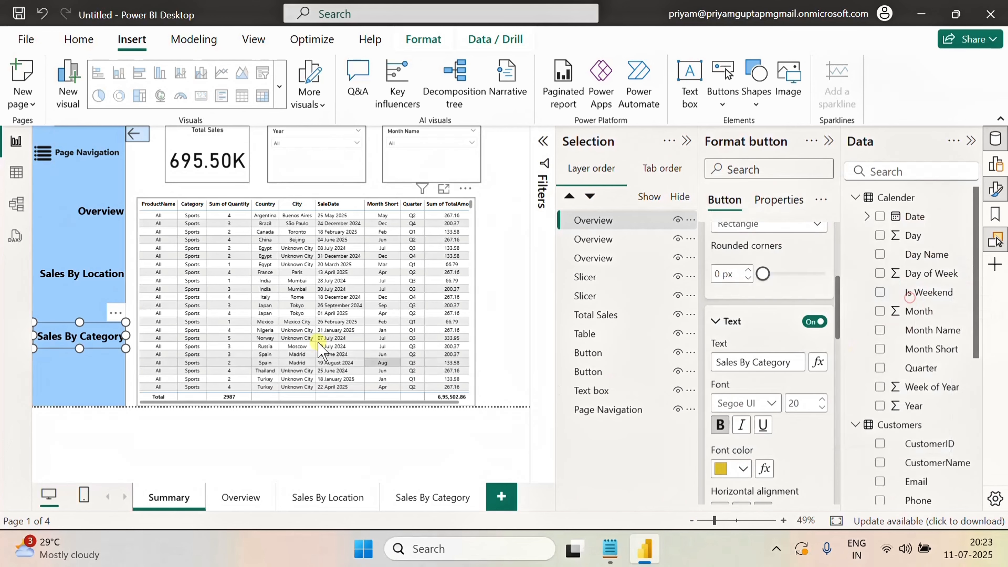
Set the Overview button's On press font color to the same gold
{"action": "left_click", "coordinate": [104, 217]}
{"action": "left_click", "coordinate": [103, 213], "text": "ctrl"}
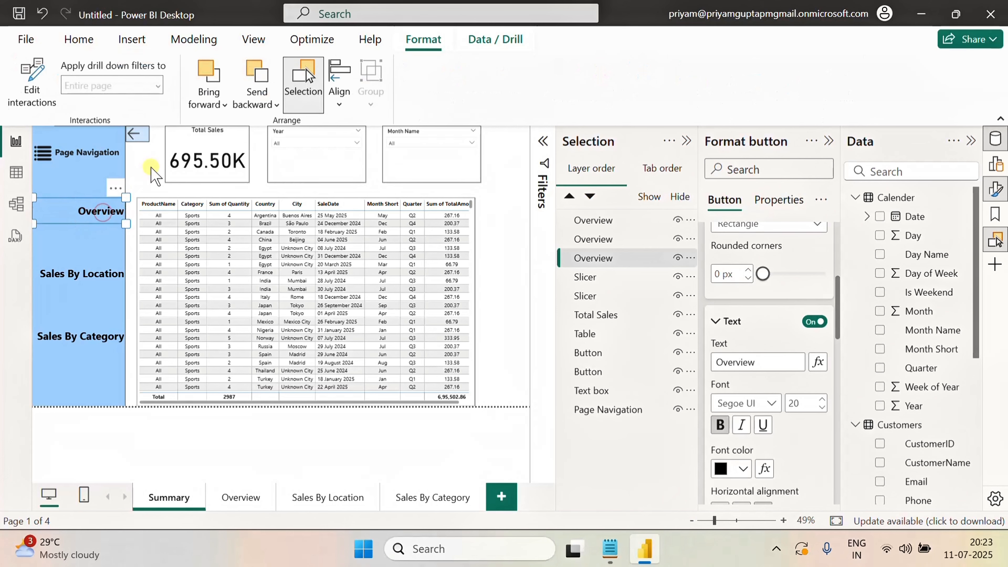
{"action": "left_click", "coordinate": [152, 168]}
{"action": "left_click", "coordinate": [98, 218], "text": "ctrl"}
{"action": "left_click", "coordinate": [99, 220]}
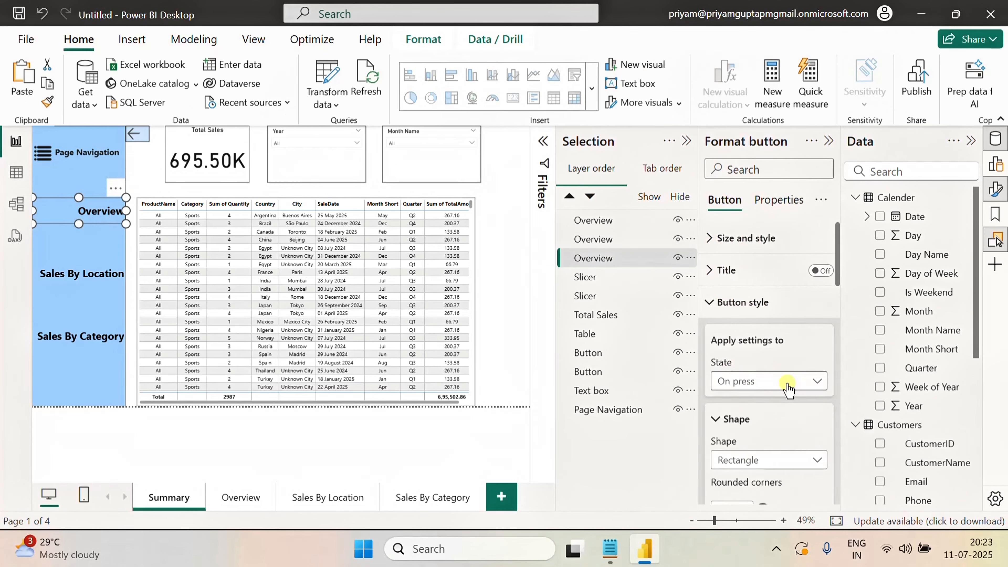
{"action": "scroll", "coordinate": [786, 443], "scroll_direction": "down", "scroll_amount": 5}
{"action": "scroll", "coordinate": [783, 436], "scroll_direction": "down", "scroll_amount": 3}
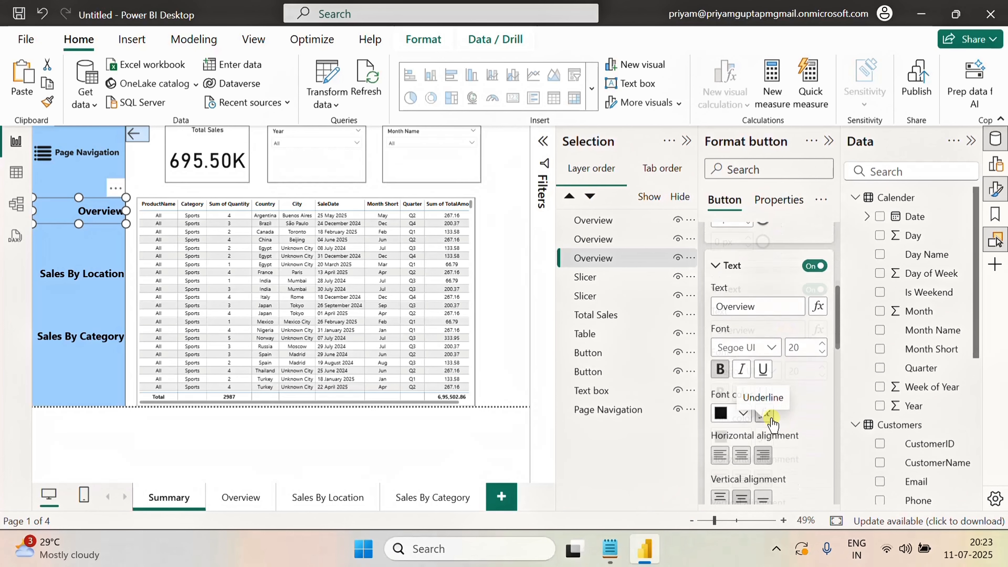
{"action": "left_click", "coordinate": [741, 390]}
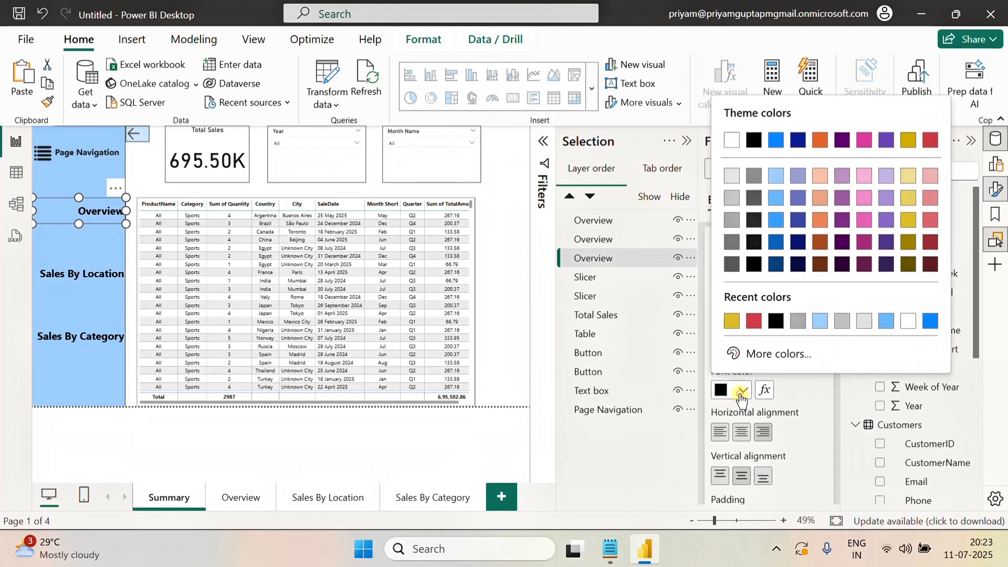
{"action": "left_click", "coordinate": [731, 321]}
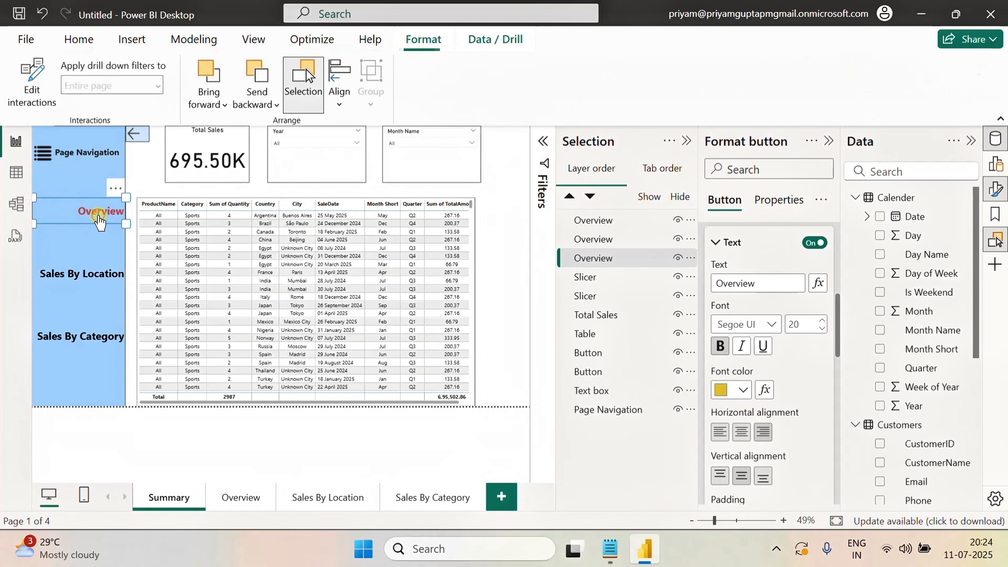
Reselect the Overview button and review its On press state text settings
{"action": "left_click", "coordinate": [142, 180]}
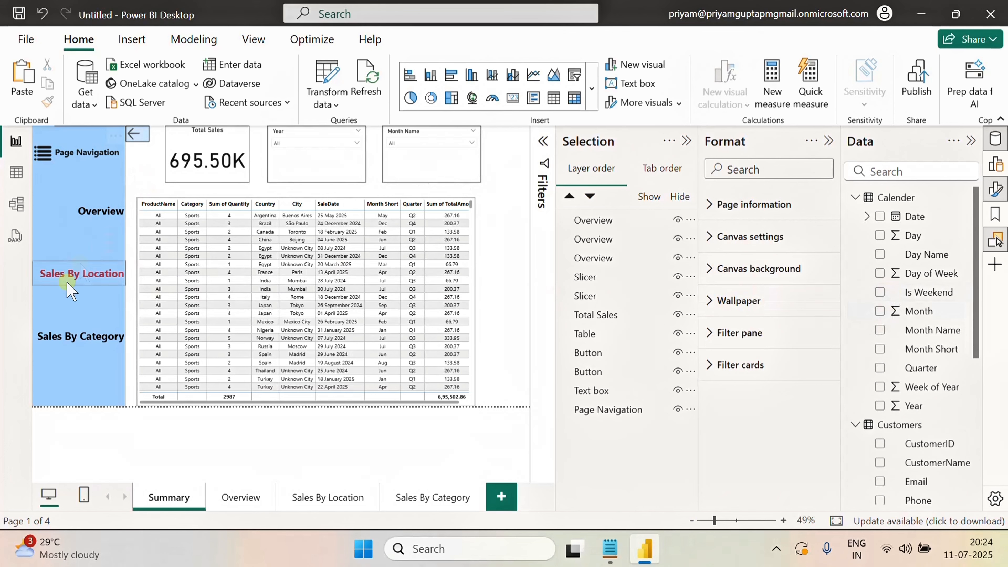
{"action": "left_click", "coordinate": [103, 224]}
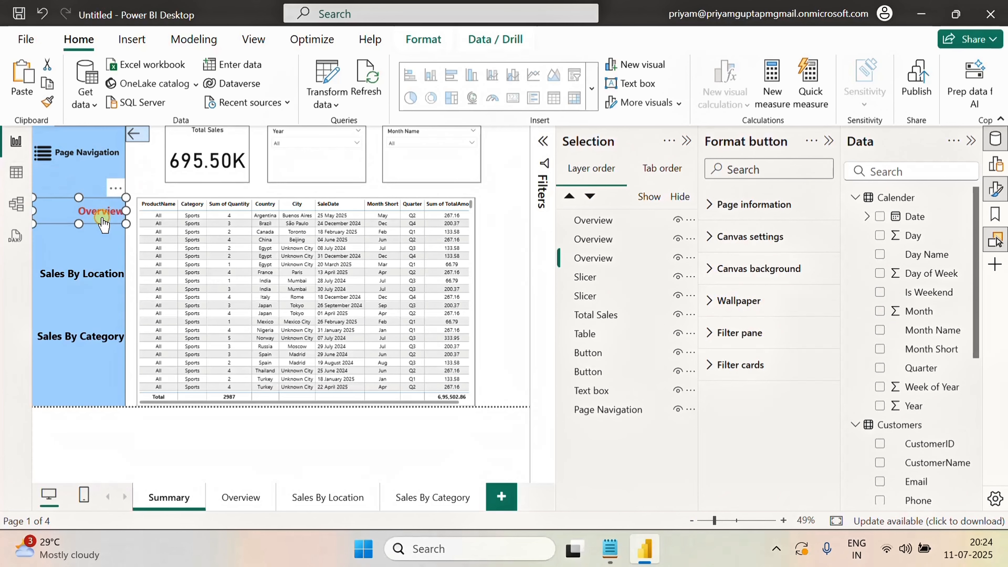
{"action": "scroll", "coordinate": [768, 311], "scroll_direction": "down", "scroll_amount": 2}
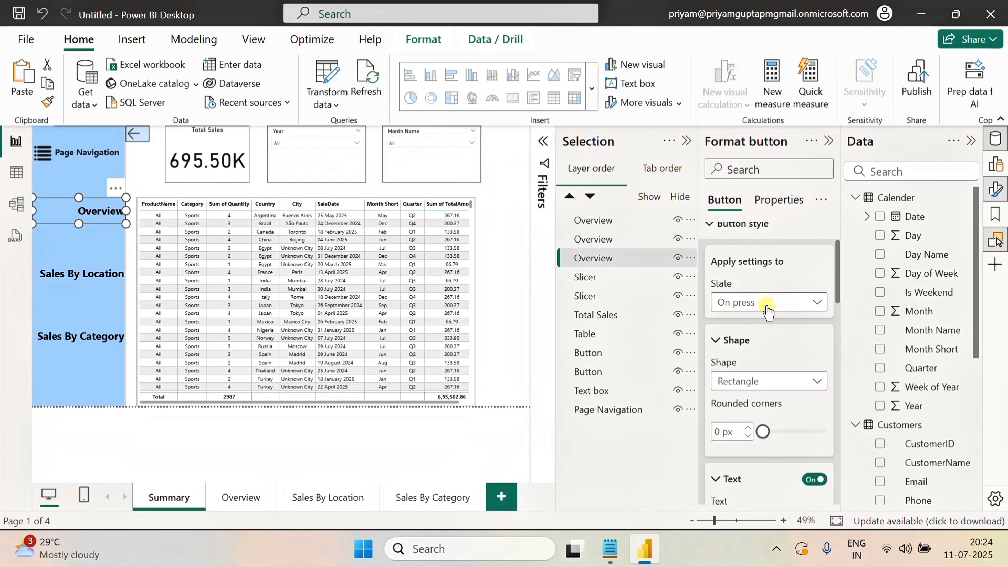
{"action": "left_click", "coordinate": [767, 312]}
{"action": "left_click", "coordinate": [780, 274]}
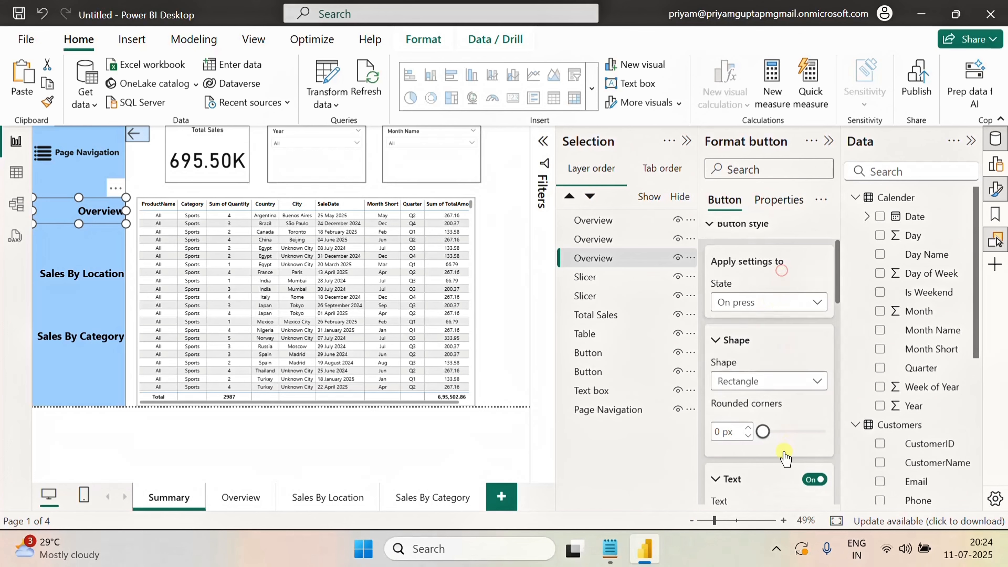
{"action": "scroll", "coordinate": [790, 460], "scroll_direction": "down", "scroll_amount": 2}
{"action": "scroll", "coordinate": [782, 417], "scroll_direction": "down", "scroll_amount": 2}
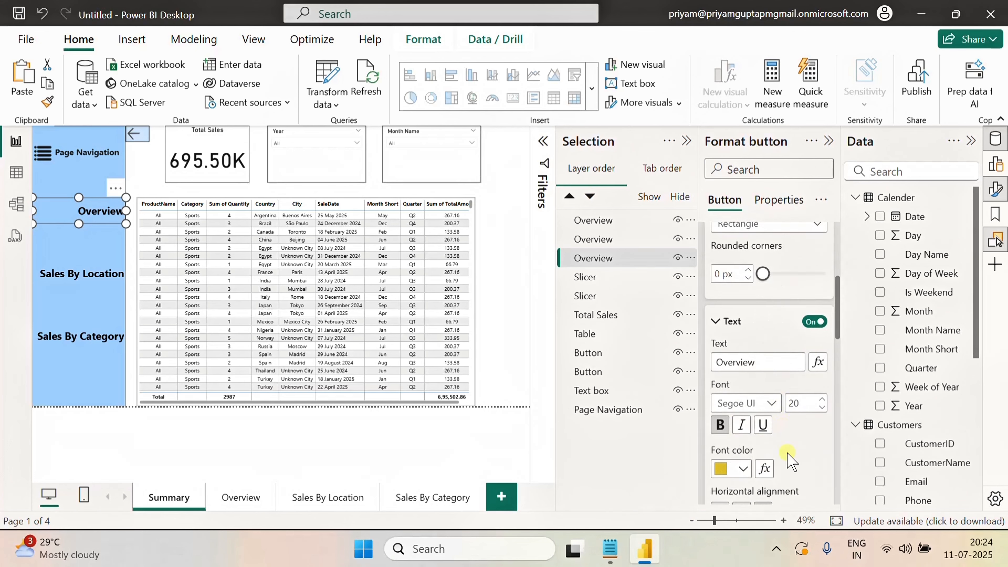
Set the Overview button's On press font color to the darker gold recent color
{"action": "scroll", "coordinate": [788, 456], "scroll_direction": "down", "scroll_amount": 2}
{"action": "left_click", "coordinate": [738, 388]}
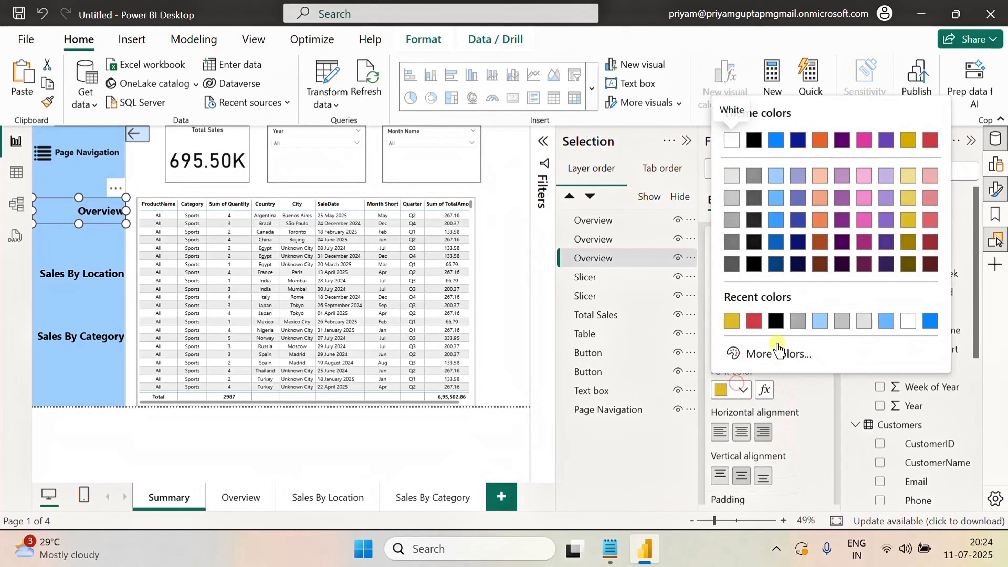
{"action": "left_click", "coordinate": [776, 323]}
Switch the Overview button's style state to On hover for review, then collapse the format pane
{"action": "scroll", "coordinate": [774, 357], "scroll_direction": "up", "scroll_amount": 4}
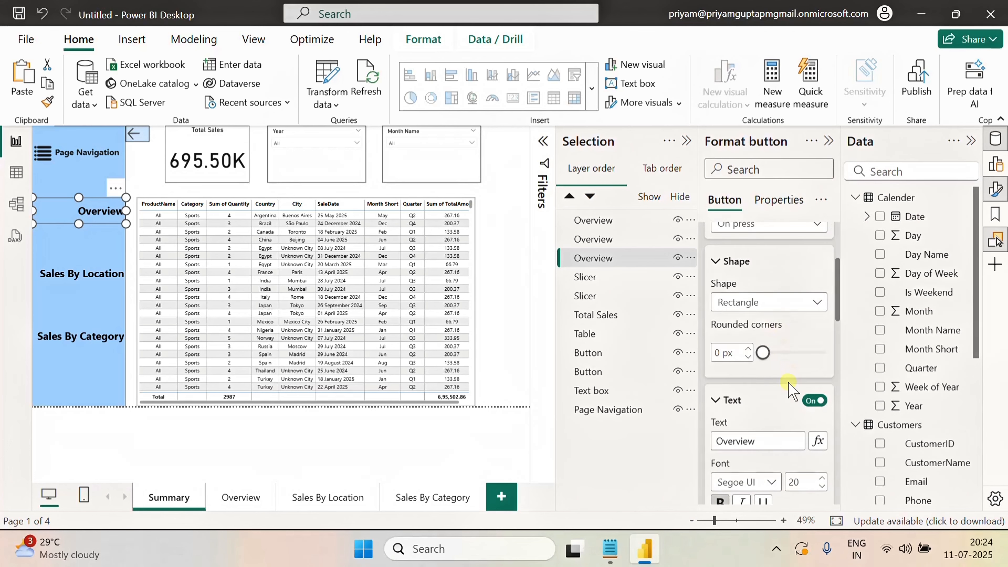
{"action": "scroll", "coordinate": [790, 393], "scroll_direction": "up", "scroll_amount": 2}
{"action": "left_click", "coordinate": [771, 303]}
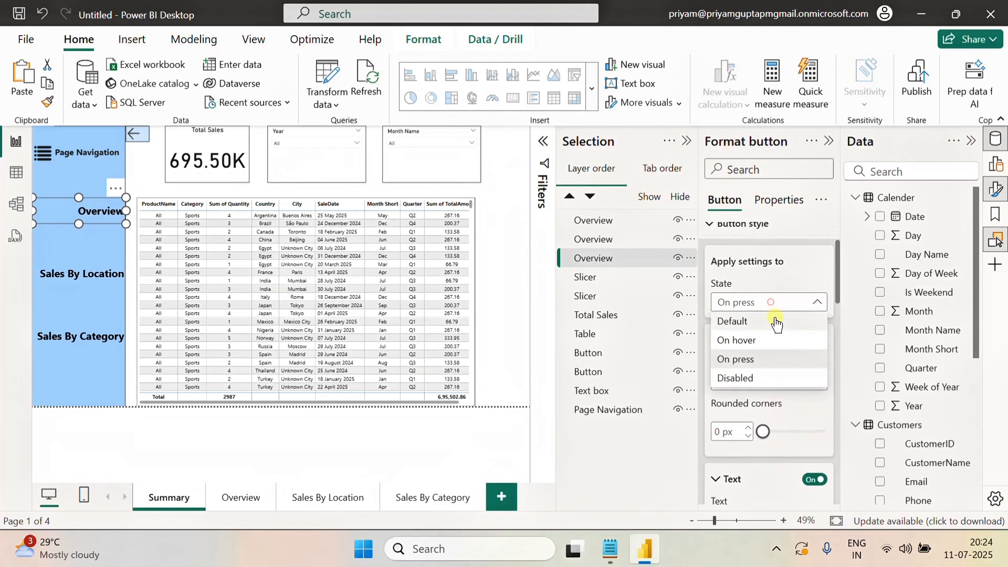
{"action": "left_click", "coordinate": [738, 339]}
{"action": "left_click", "coordinate": [772, 304]}
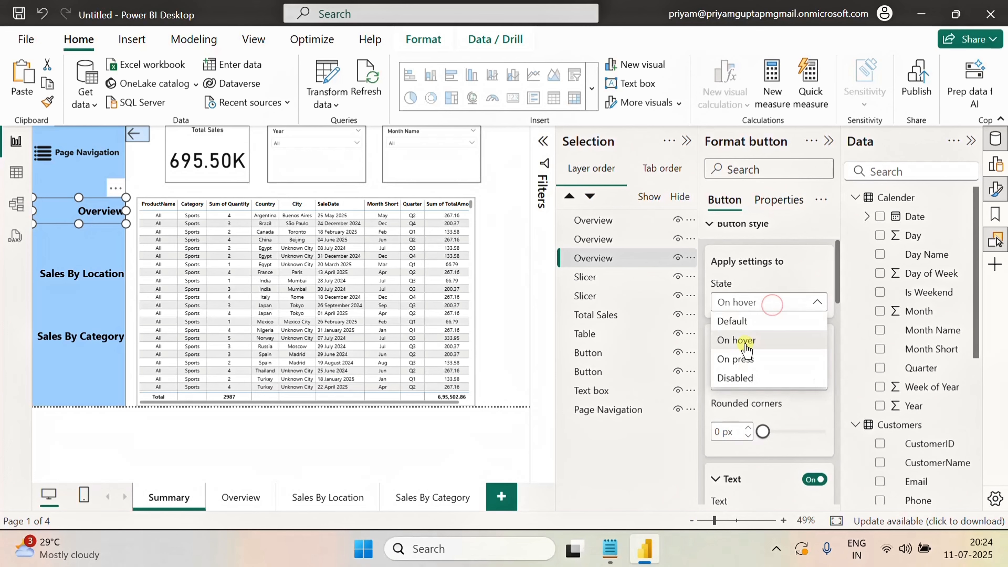
{"action": "left_click", "coordinate": [779, 266]}
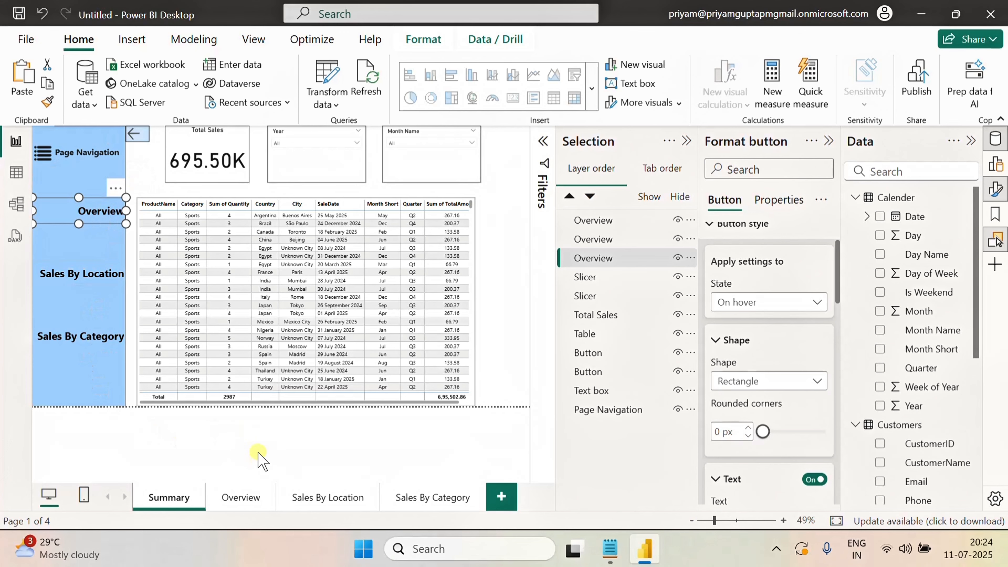
{"action": "left_click", "coordinate": [828, 141]}
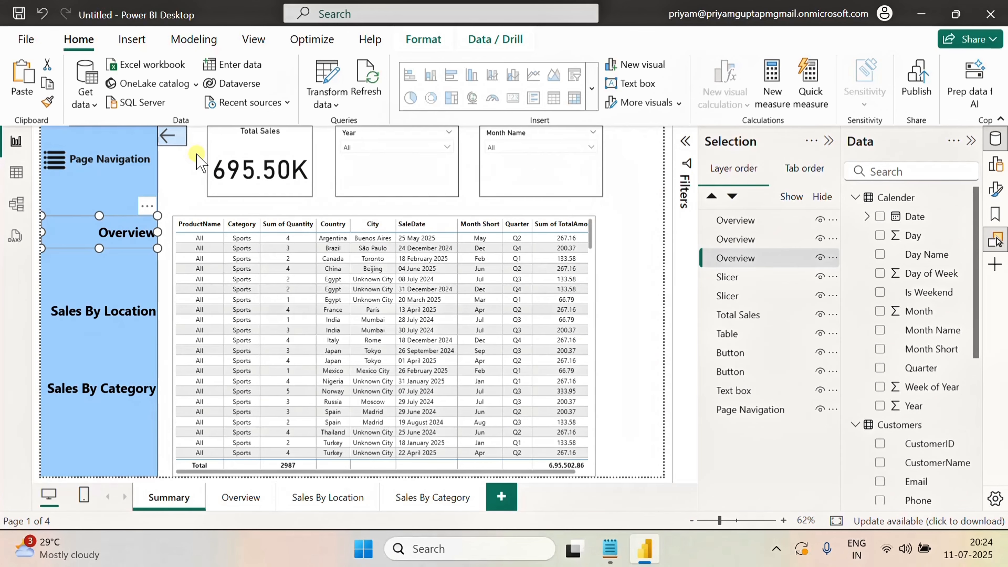
Filter the Year slicer to 2024
{"action": "left_click", "coordinate": [182, 185]}
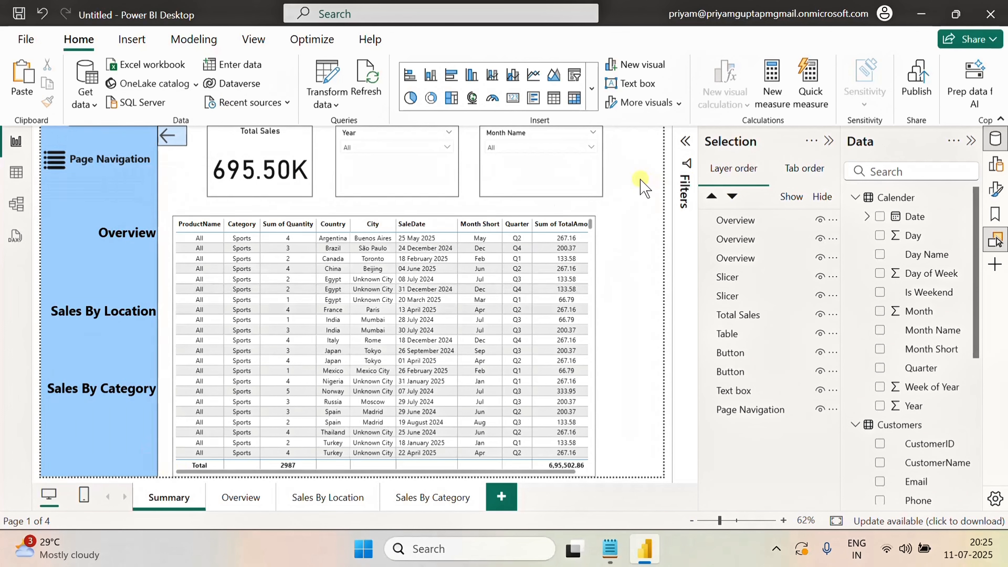
{"action": "left_click", "coordinate": [421, 150]}
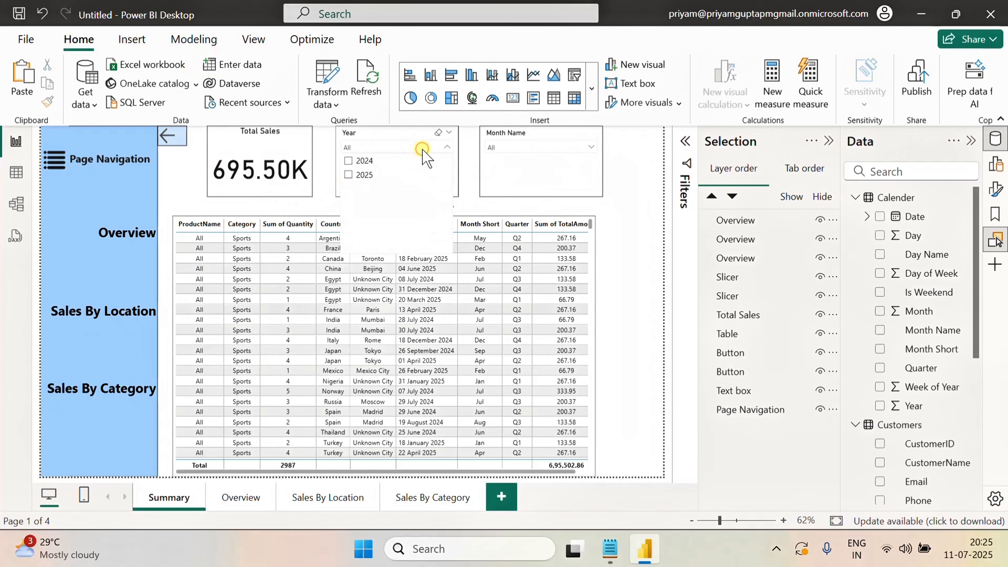
{"action": "left_click", "coordinate": [349, 161]}
Filter the Month Name slicer to August
{"action": "left_click", "coordinate": [559, 144]}
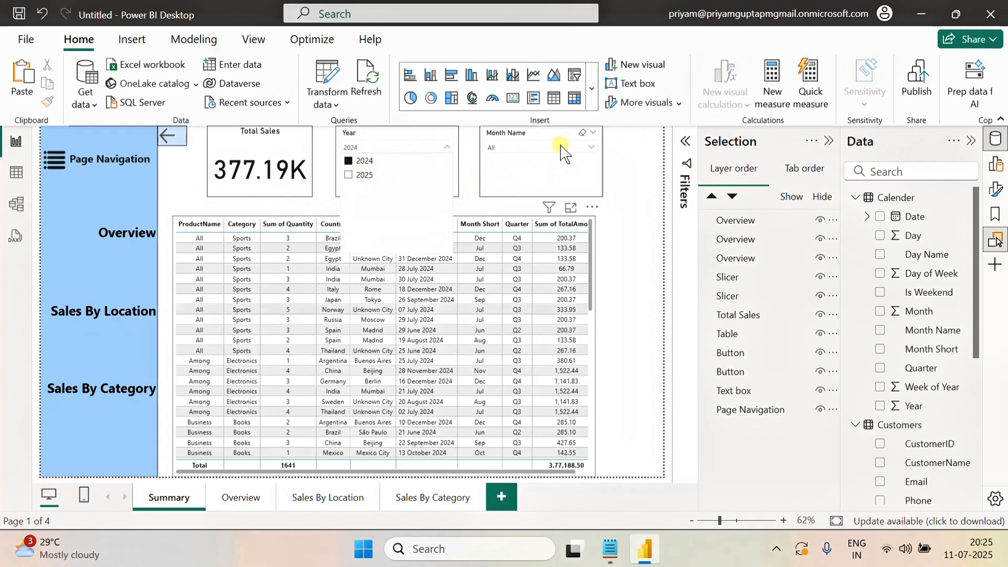
{"action": "left_click", "coordinate": [500, 197]}
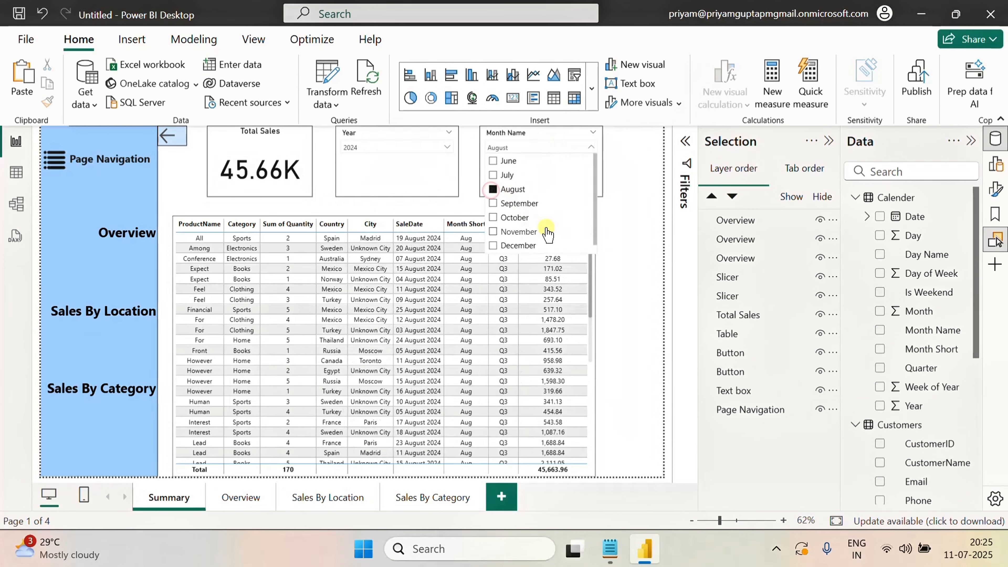
{"action": "left_click", "coordinate": [640, 182]}
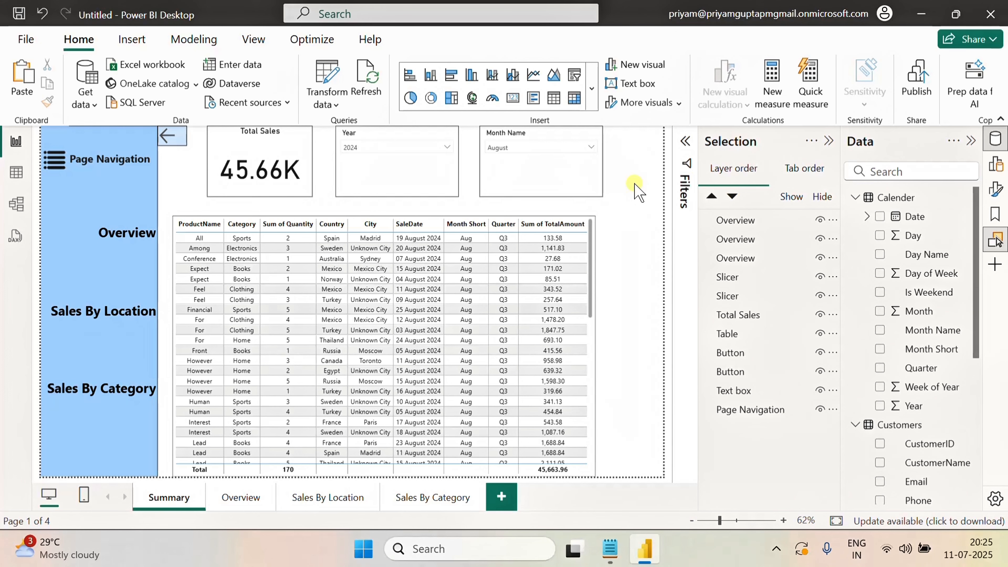
Insert a blank button and place it at the top right of the canvas beside the slicers
{"action": "left_click", "coordinate": [135, 45]}
{"action": "left_click", "coordinate": [722, 93]}
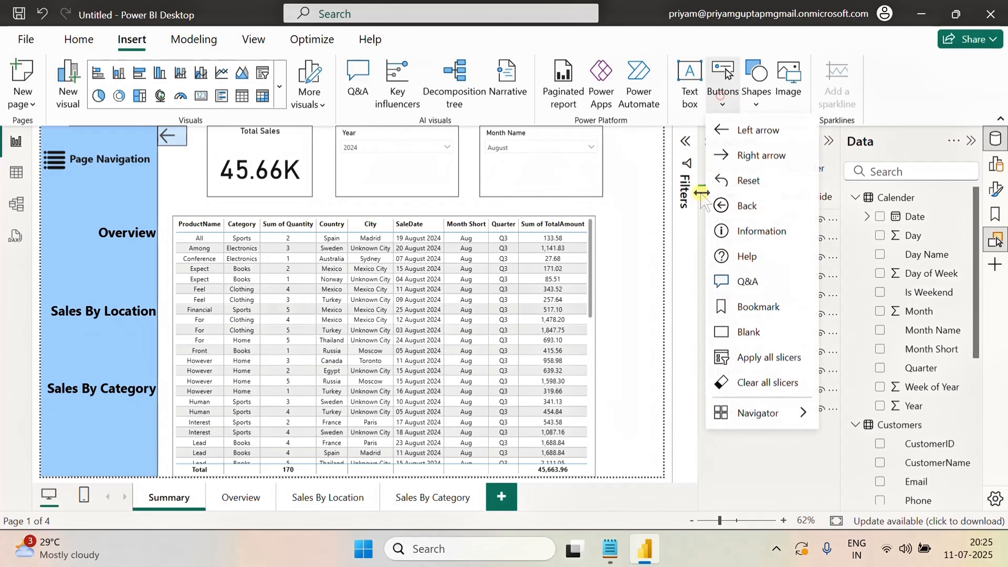
{"action": "left_click", "coordinate": [749, 332]}
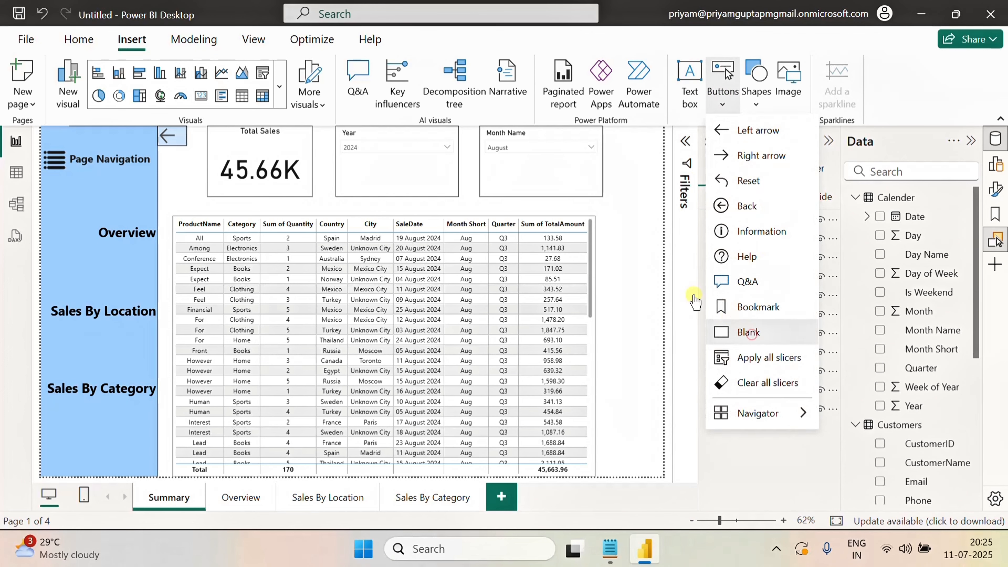
{"action": "mouse_move", "coordinate": [63, 133]}
{"action": "left_mouse_down"}
{"action": "mouse_move", "coordinate": [632, 158]}
{"action": "mouse_move", "coordinate": [644, 148]}
{"action": "left_mouse_up"}
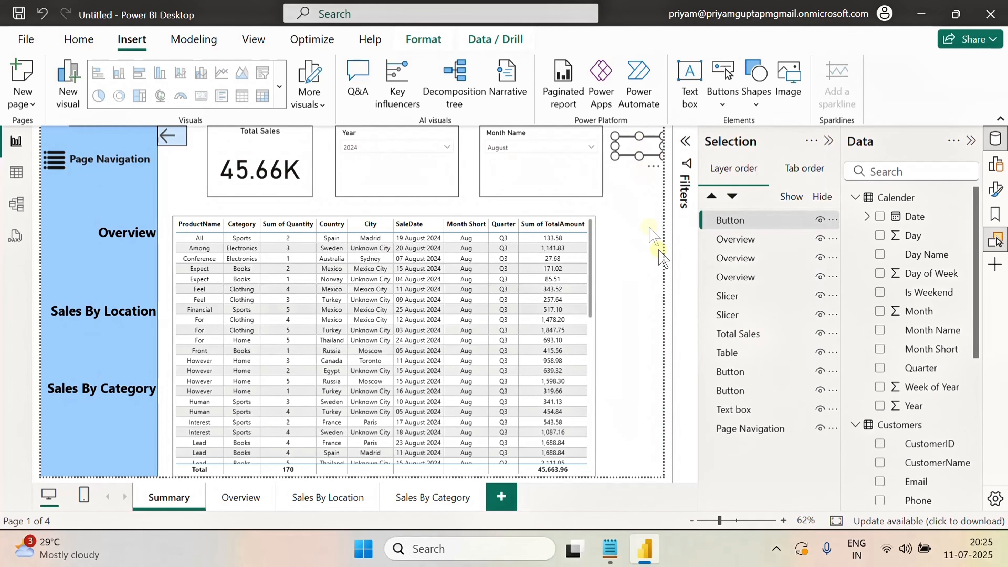
Turn on the new button's text in its On hover style and label it Reset
{"action": "left_click", "coordinate": [995, 190]}
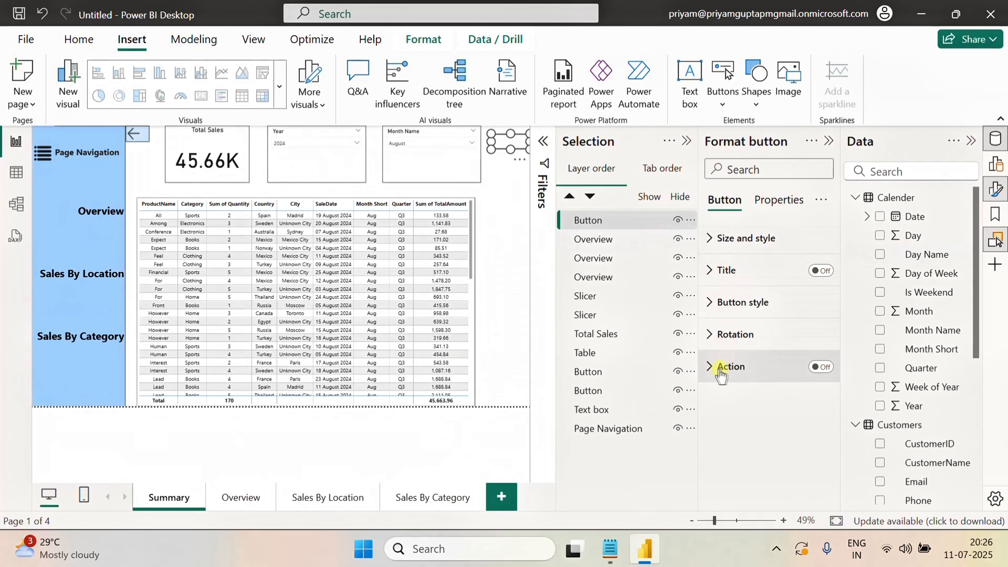
{"action": "left_click", "coordinate": [714, 301]}
{"action": "scroll", "coordinate": [758, 379], "scroll_direction": "down", "scroll_amount": 3}
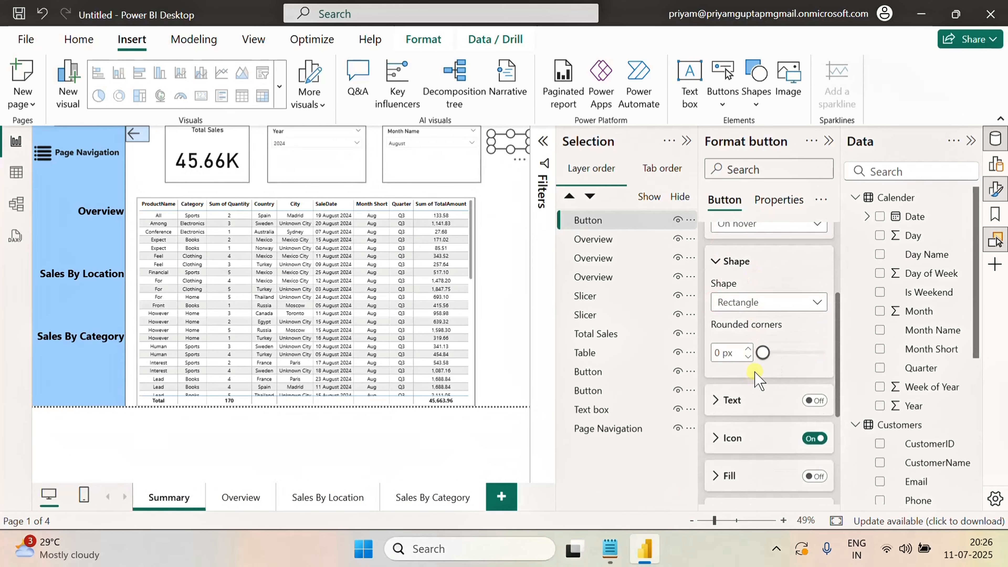
{"action": "scroll", "coordinate": [758, 379], "scroll_direction": "down", "scroll_amount": 4}
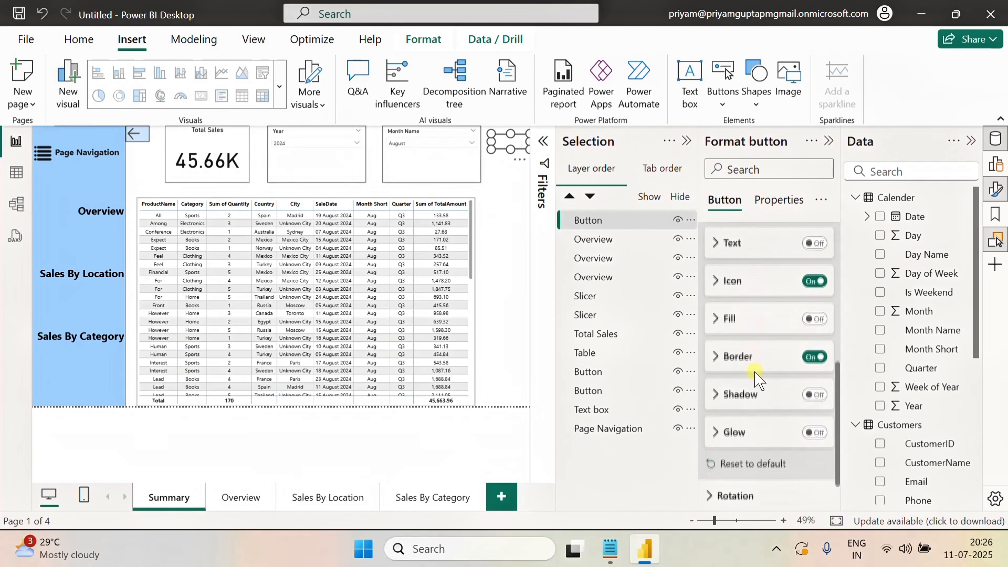
{"action": "left_click", "coordinate": [814, 242]}
{"action": "left_click", "coordinate": [716, 242]}
{"action": "left_click", "coordinate": [750, 283]}
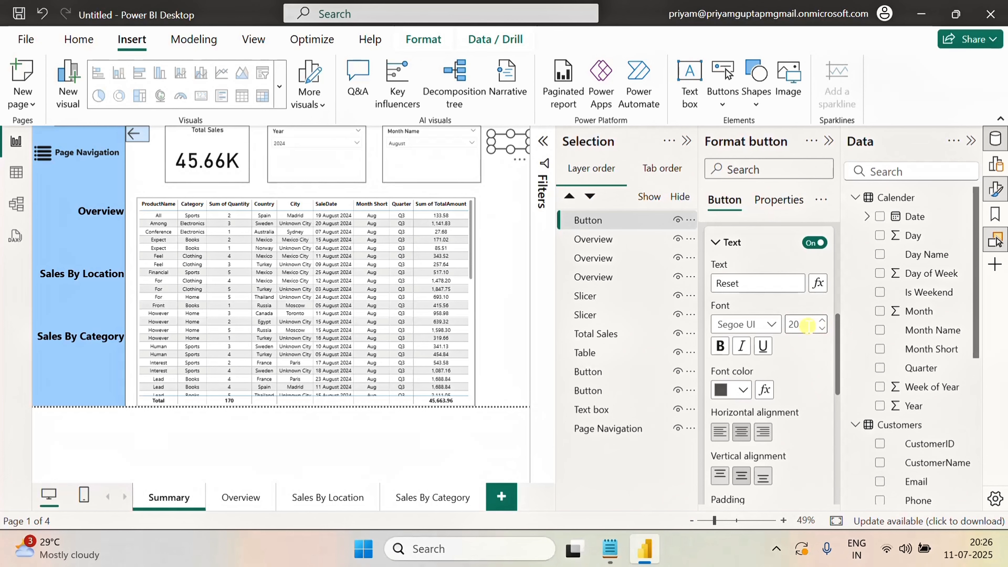
Set the Reset button's On hover font color to black
{"action": "left_click", "coordinate": [738, 389]}
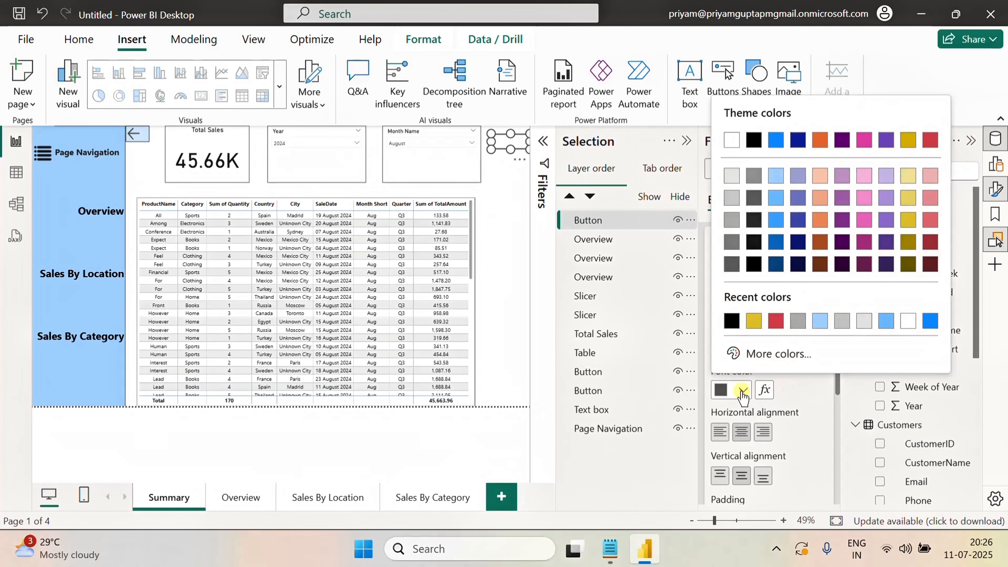
{"action": "left_click", "coordinate": [730, 321]}
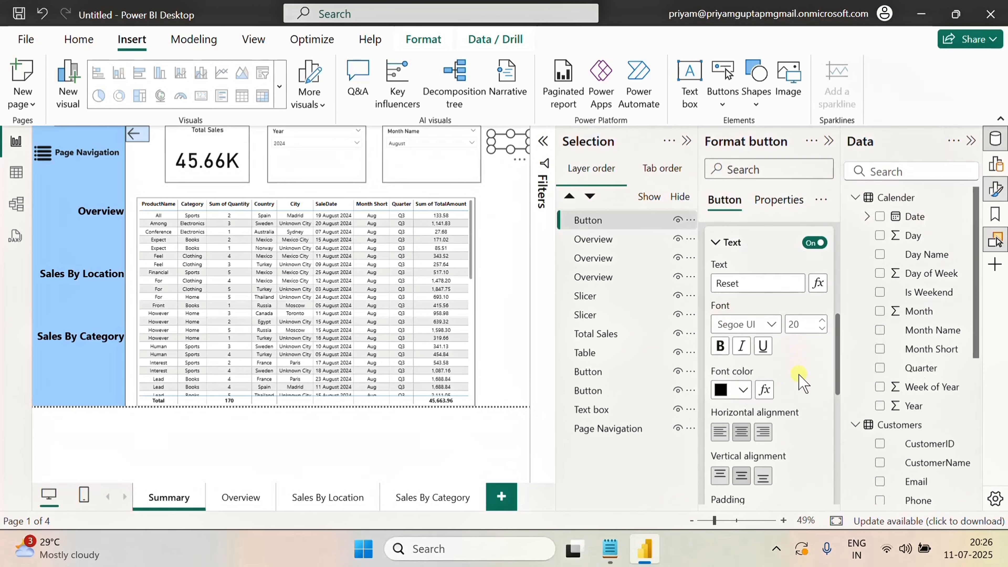
{"action": "scroll", "coordinate": [801, 382], "scroll_direction": "up", "scroll_amount": 2}
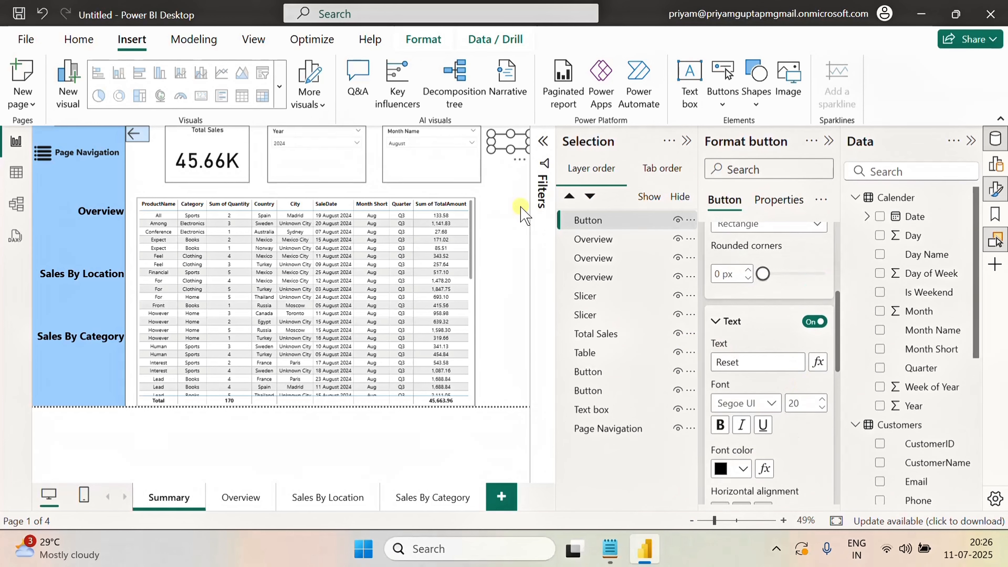
{"action": "left_click", "coordinate": [520, 212]}
Switch the Reset button's style to the Default state and enter Reset as its text
{"action": "left_click", "coordinate": [509, 147]}
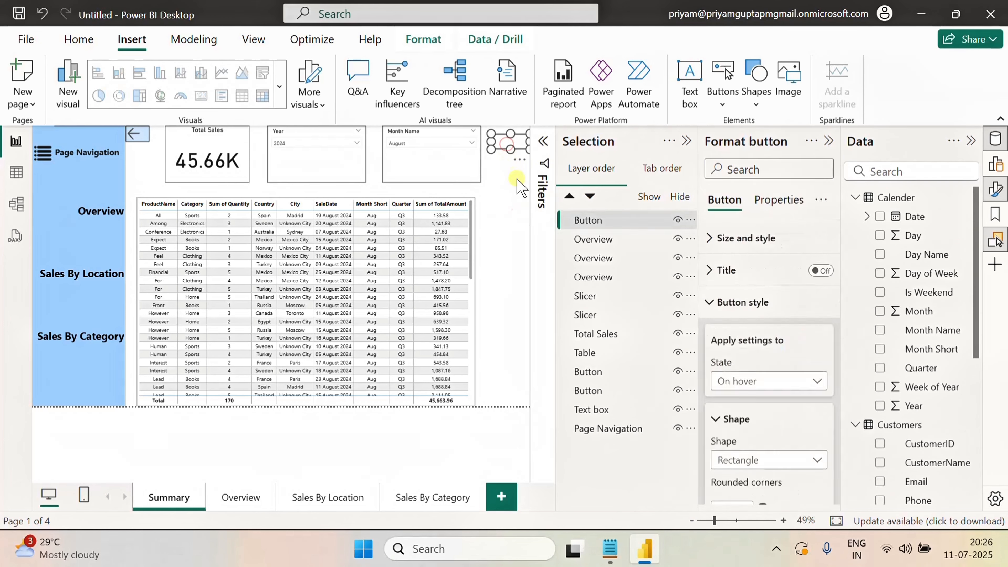
{"action": "left_click", "coordinate": [509, 192]}
{"action": "left_click", "coordinate": [505, 140]}
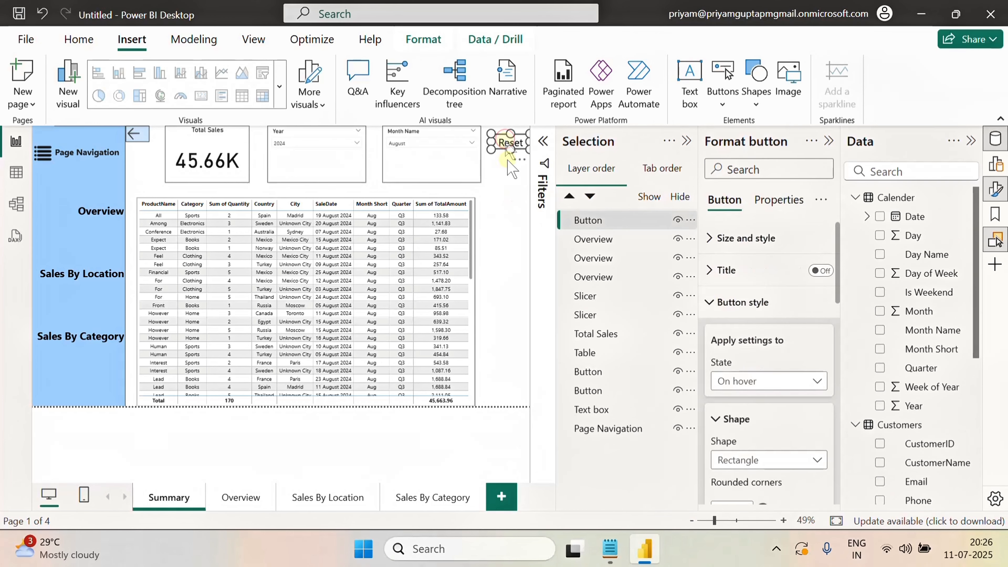
{"action": "left_click", "coordinate": [780, 380]}
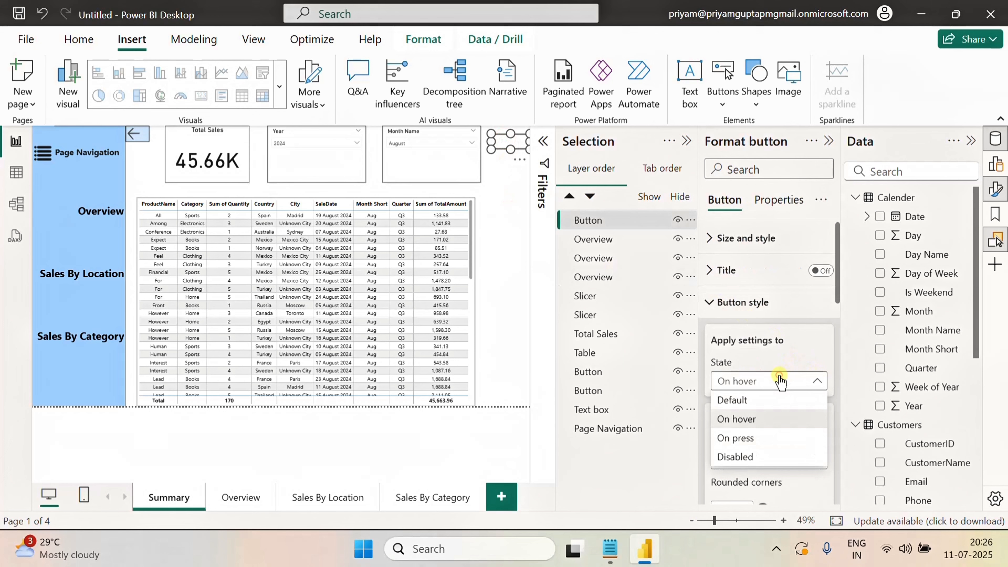
{"action": "left_click", "coordinate": [753, 400]}
{"action": "scroll", "coordinate": [768, 397], "scroll_direction": "down", "scroll_amount": 4}
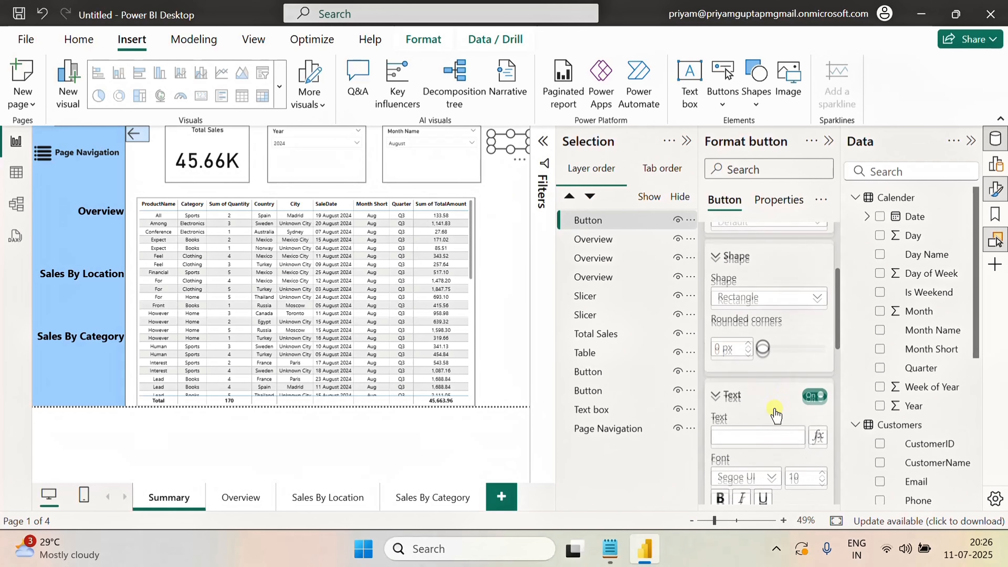
{"action": "scroll", "coordinate": [772, 409], "scroll_direction": "down", "scroll_amount": 2}
{"action": "left_click", "coordinate": [748, 359]}
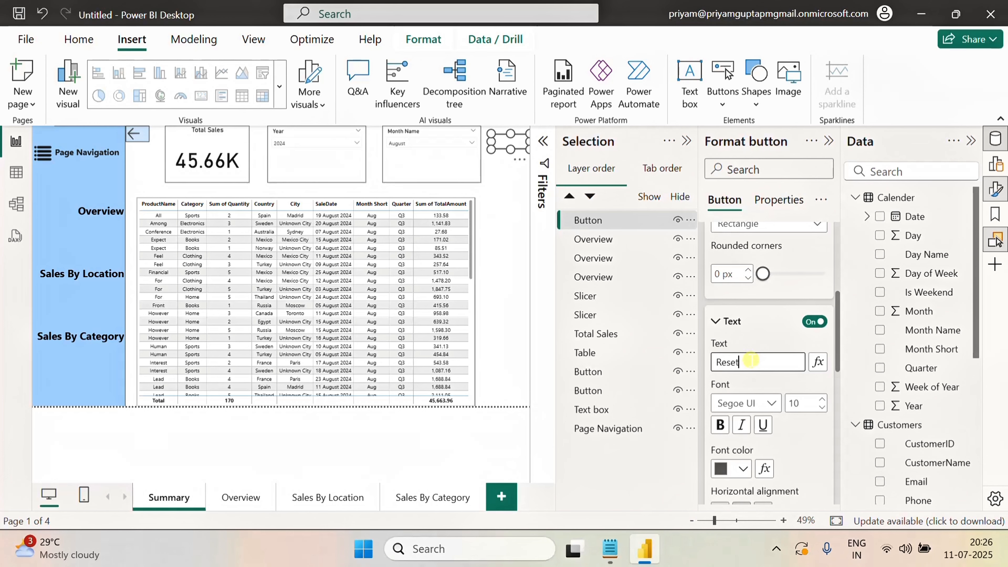
Set the Reset button's Default font size to 20 and font color to black
{"action": "left_click", "coordinate": [806, 405]}
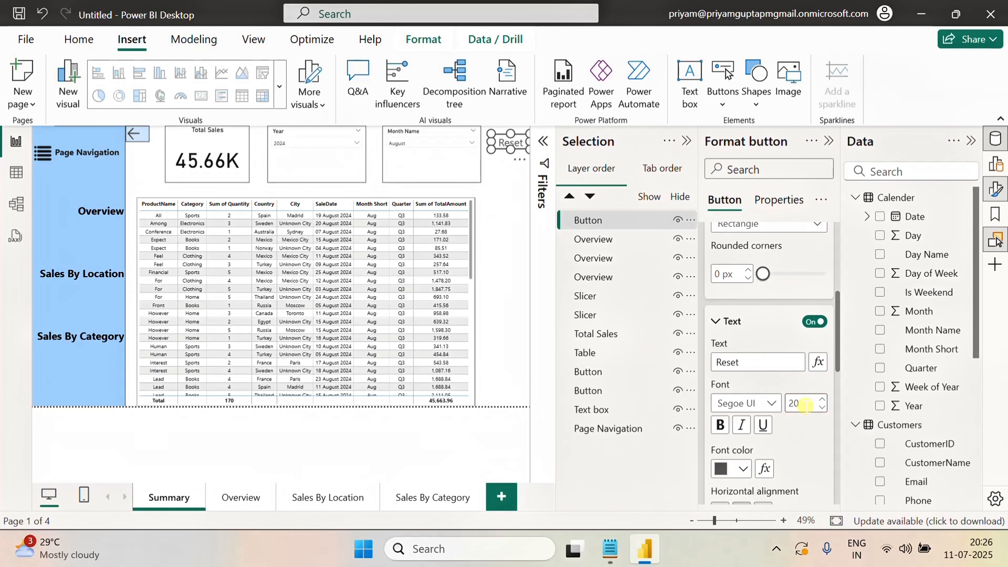
{"action": "left_click", "coordinate": [801, 368]}
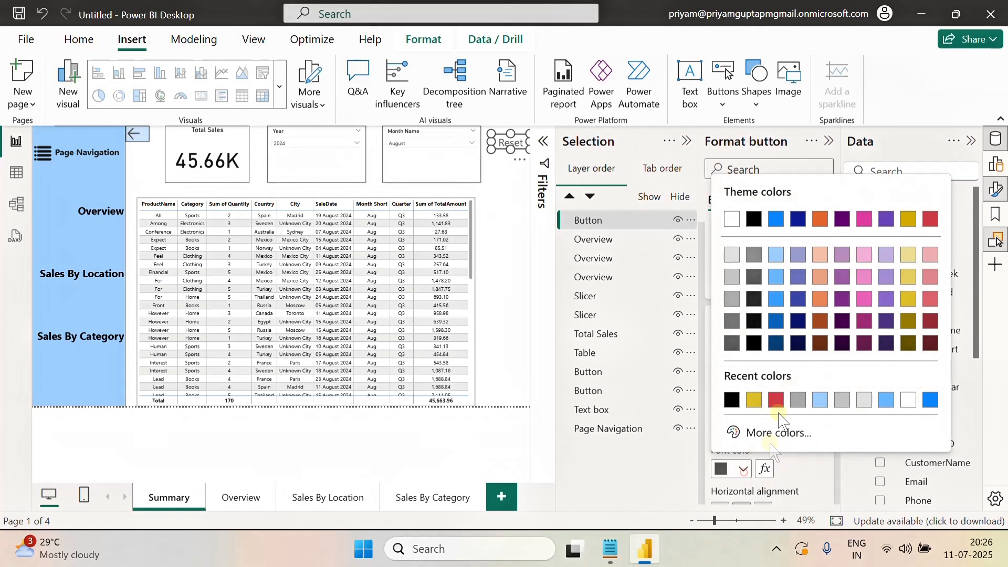
{"action": "left_click", "coordinate": [731, 399]}
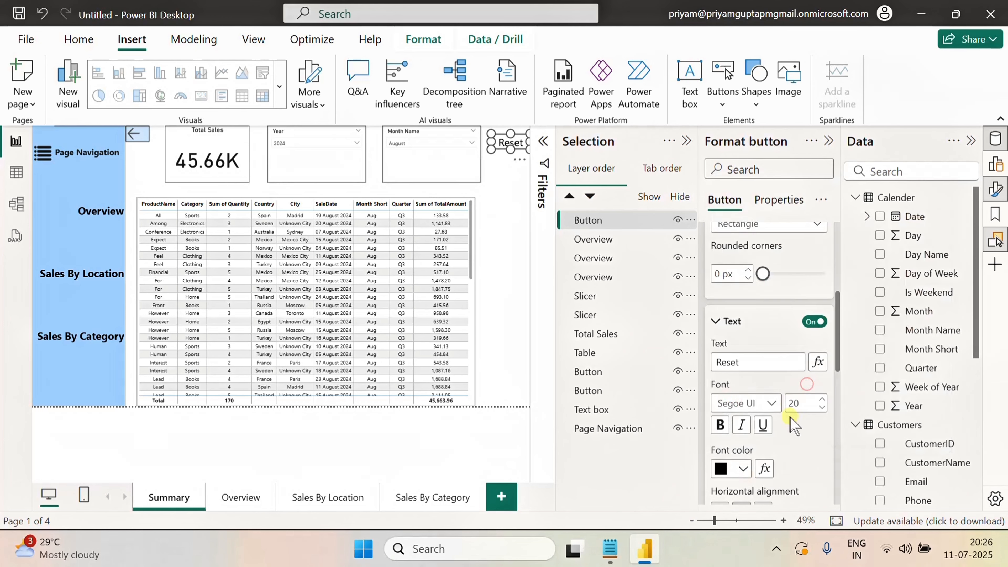
Turn on the Reset button's fill and set its color to light blue
{"action": "scroll", "coordinate": [790, 412], "scroll_direction": "down", "scroll_amount": 6}
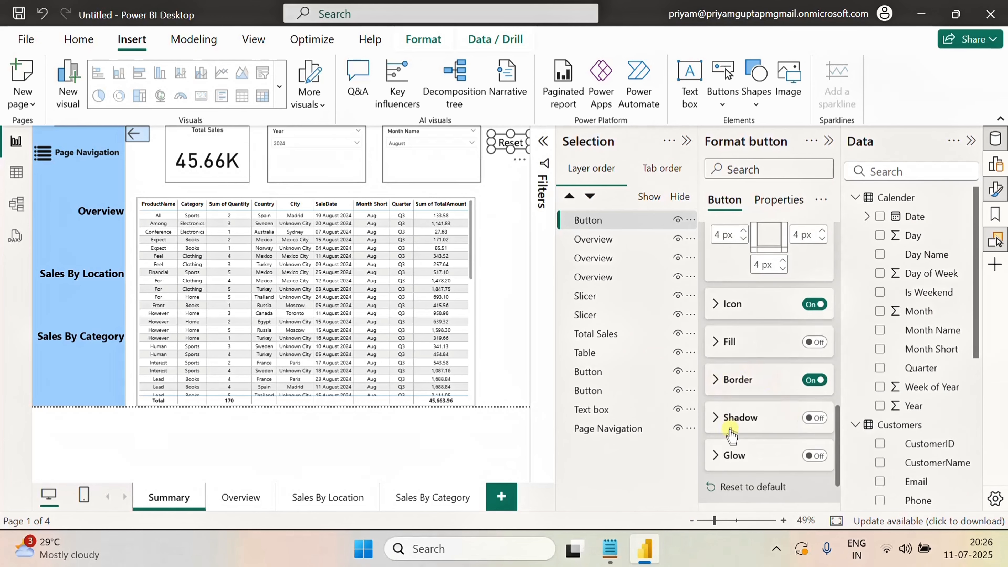
{"action": "left_click", "coordinate": [808, 346]}
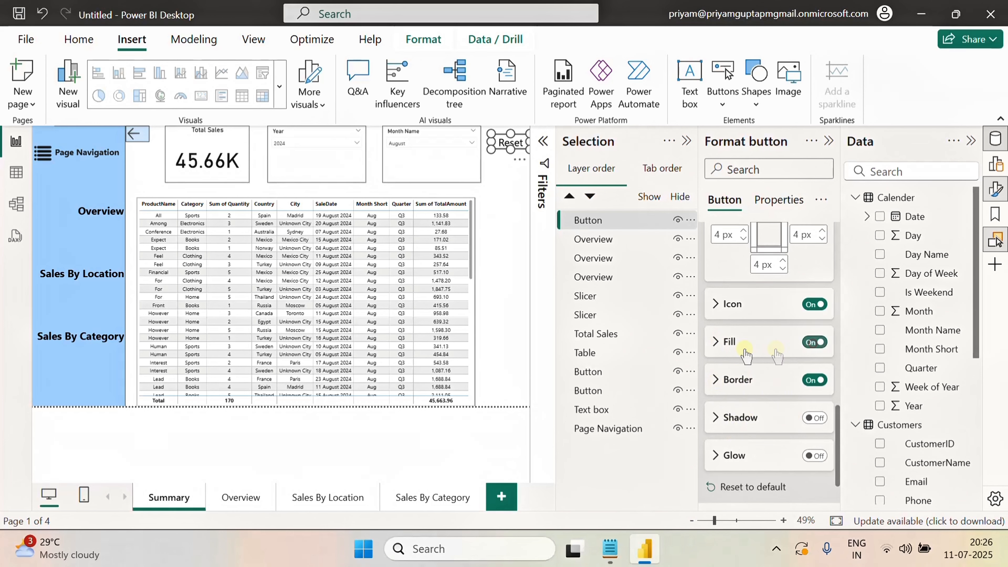
{"action": "left_click", "coordinate": [716, 342]}
{"action": "left_click", "coordinate": [741, 383]}
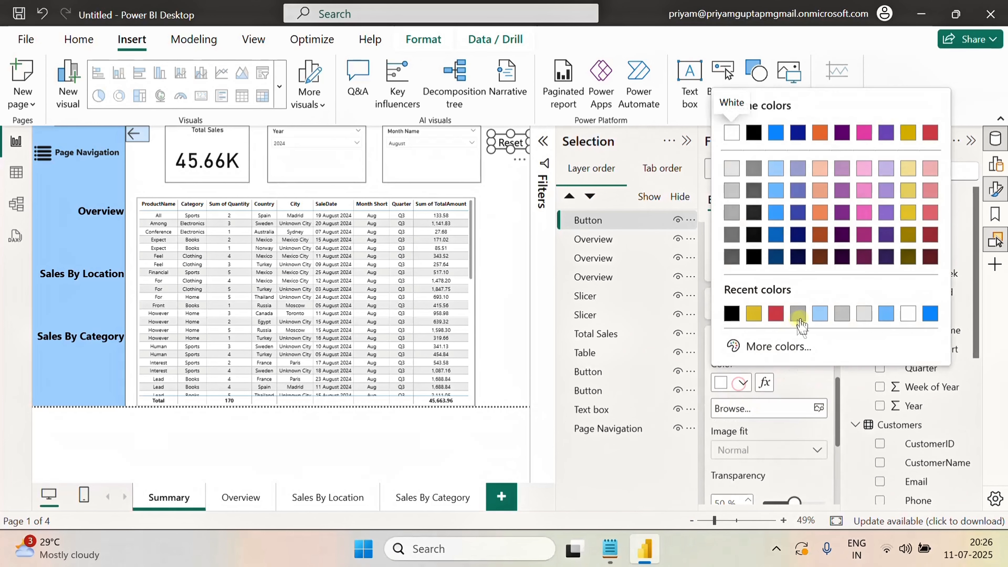
{"action": "left_click", "coordinate": [822, 314]}
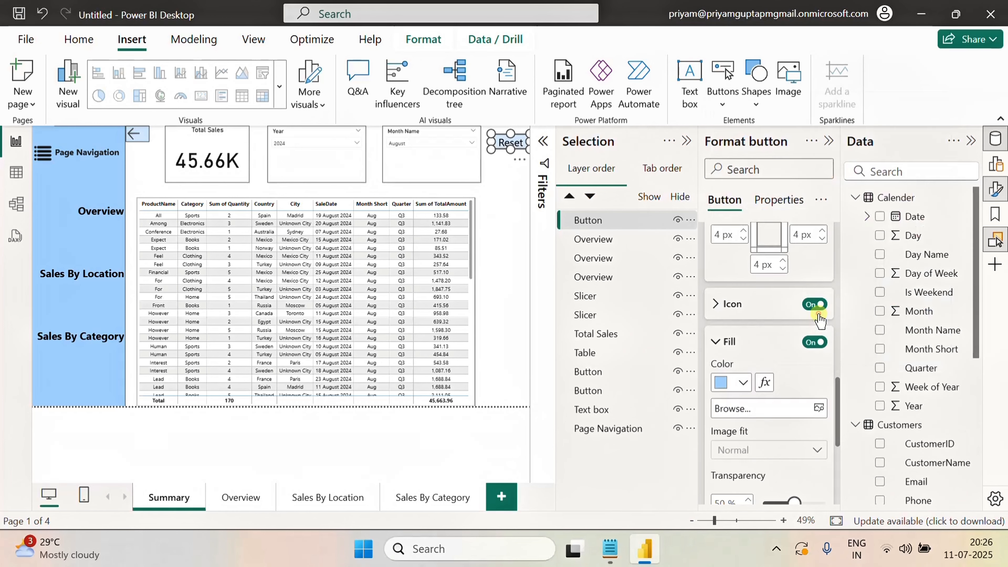
Reselect the Reset button and turn on its Action
{"action": "left_click", "coordinate": [518, 213]}
{"action": "left_click", "coordinate": [501, 140]}
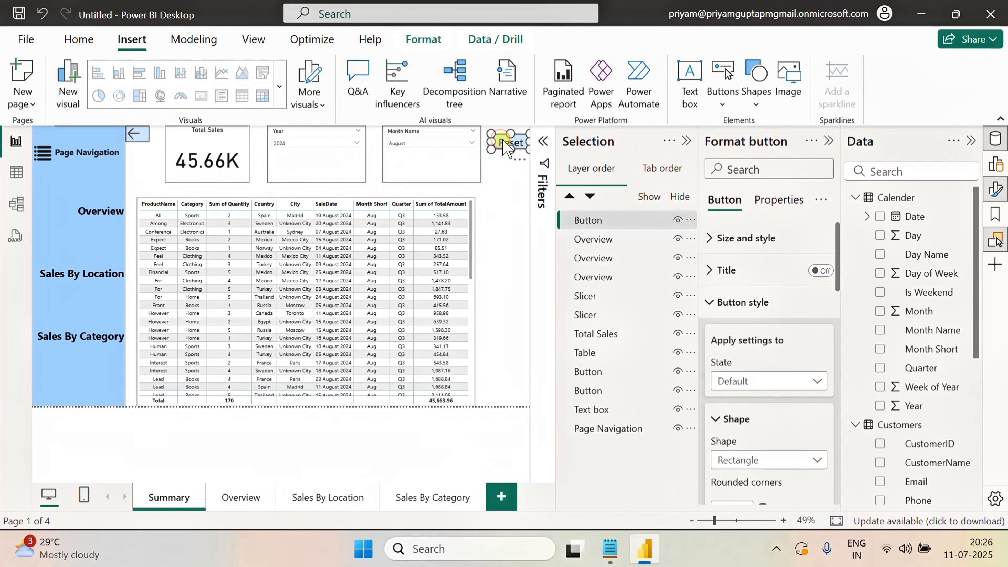
{"action": "scroll", "coordinate": [765, 411], "scroll_direction": "down", "scroll_amount": 10}
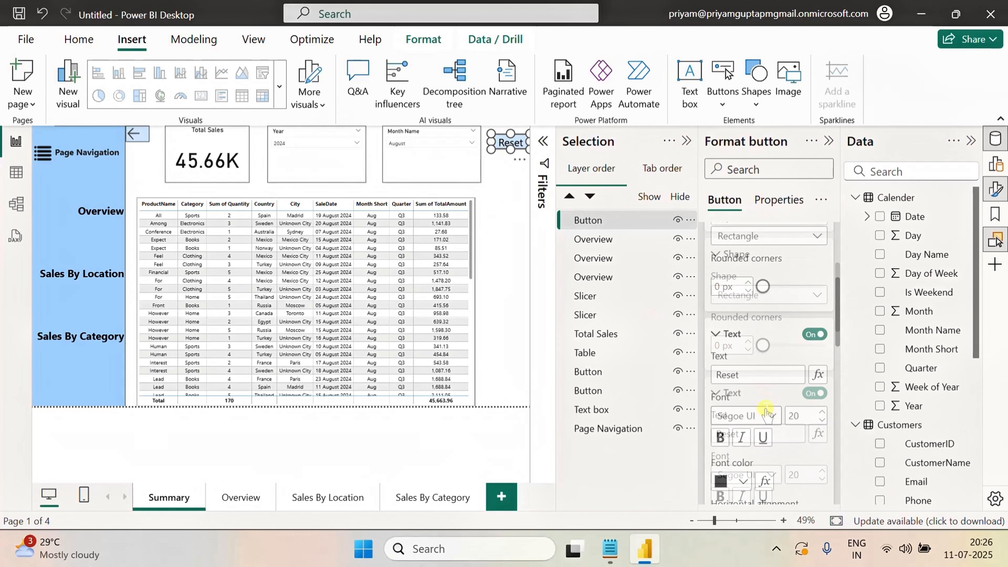
{"action": "left_click", "coordinate": [821, 488]}
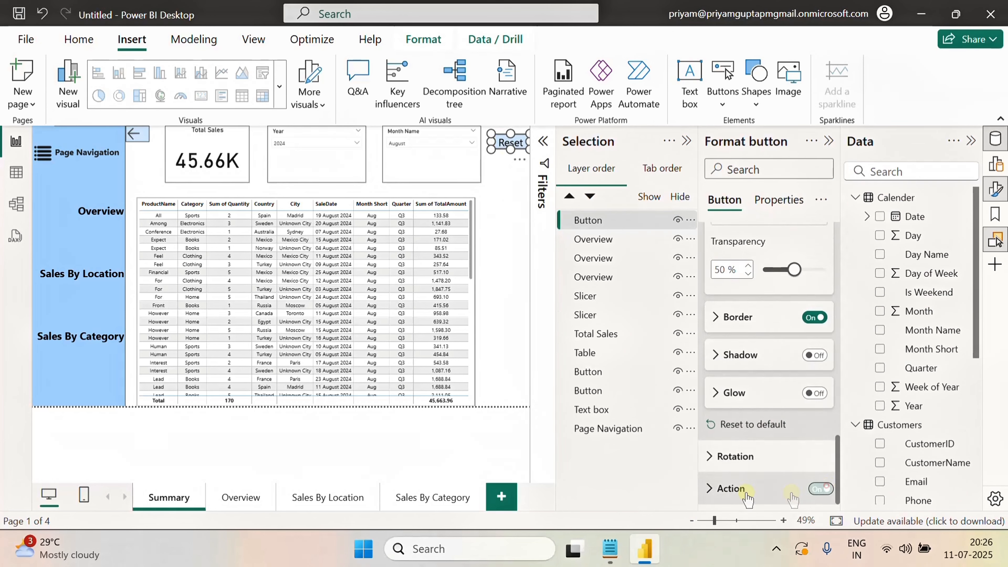
Set the Reset button's action type to Clear all slicers
{"action": "left_click", "coordinate": [710, 487]}
{"action": "scroll", "coordinate": [734, 484], "scroll_direction": "down", "scroll_amount": 5}
{"action": "left_click", "coordinate": [782, 295]}
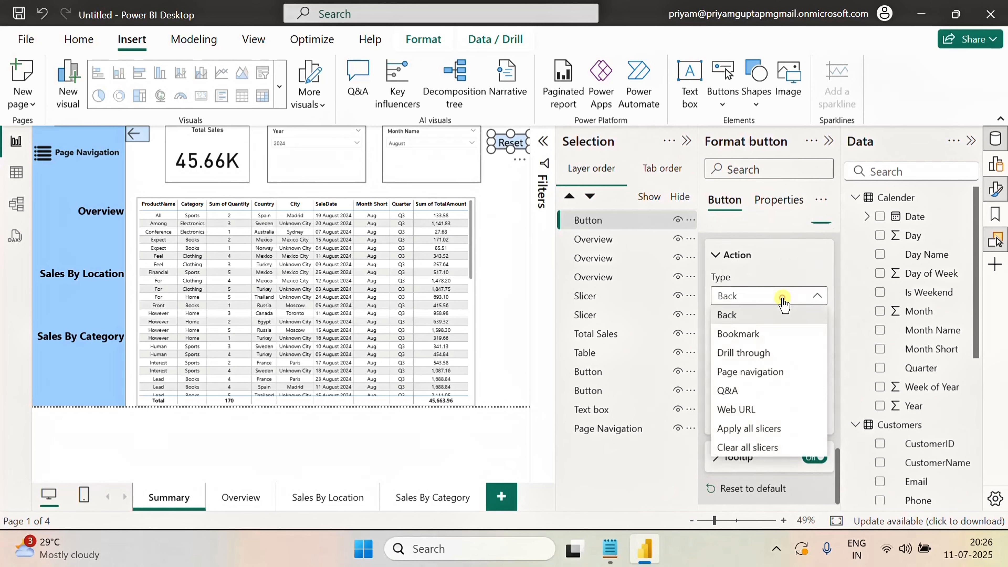
{"action": "left_click", "coordinate": [746, 448]}
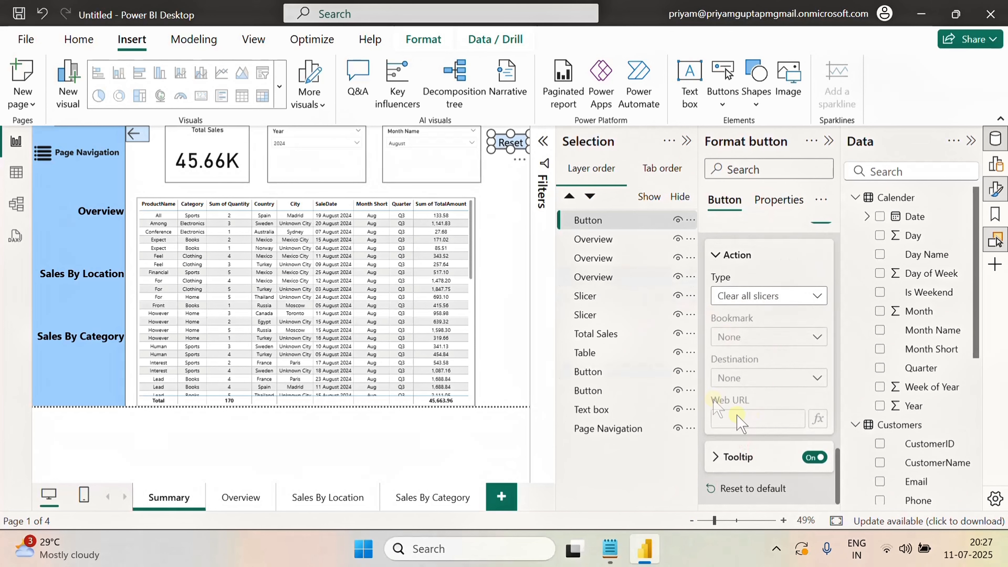
Use the Reset button on the report canvas to clear all slicer selections
{"action": "left_click", "coordinate": [505, 147], "text": "ctrl"}
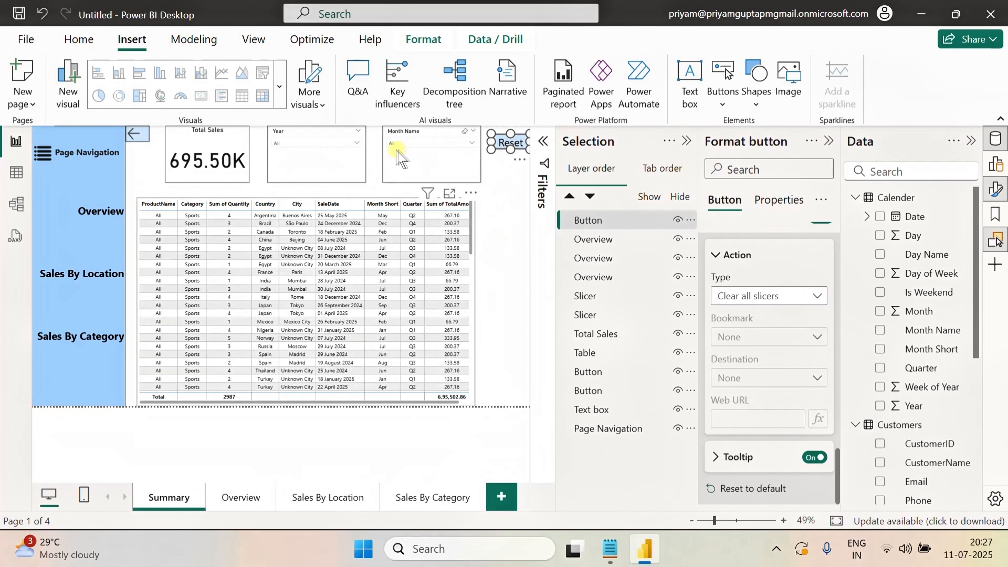
{"action": "left_click", "coordinate": [506, 216]}
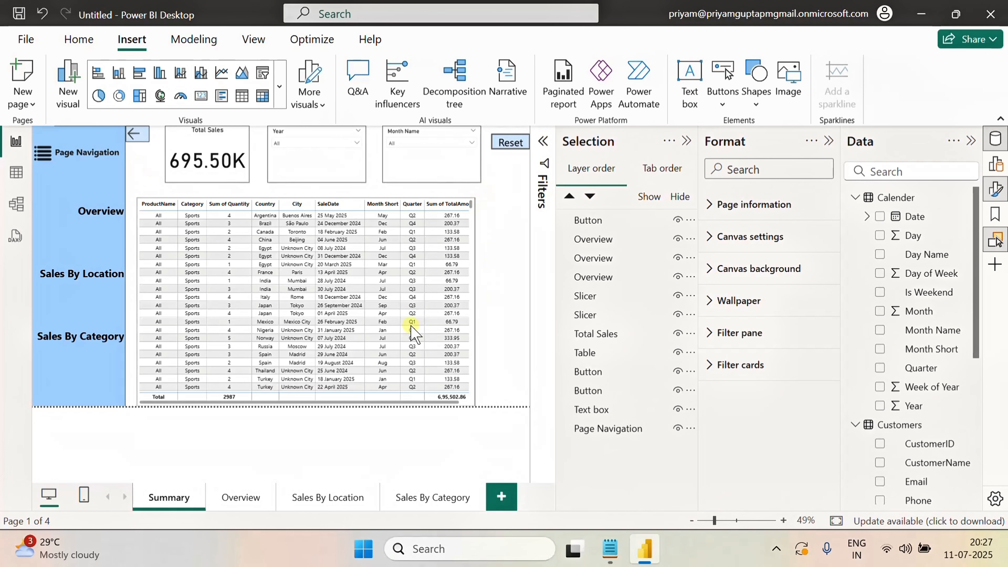
{"action": "left_click", "coordinate": [115, 214]}
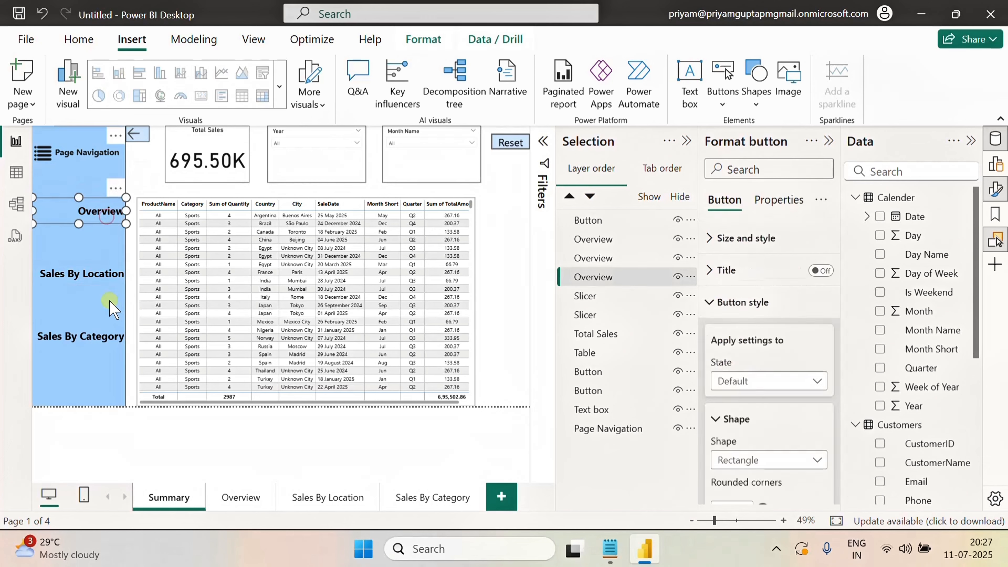
{"action": "left_click", "coordinate": [510, 234]}
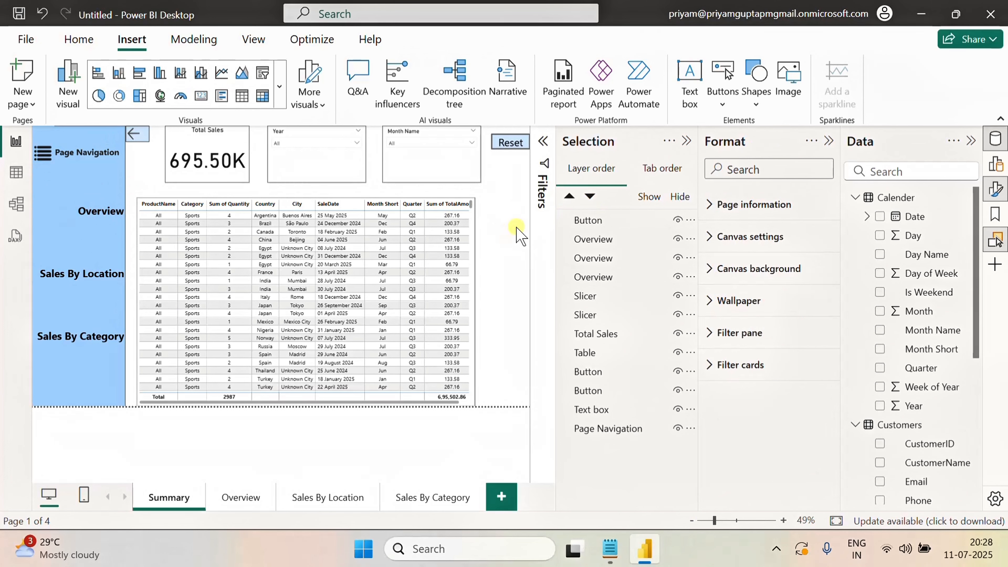